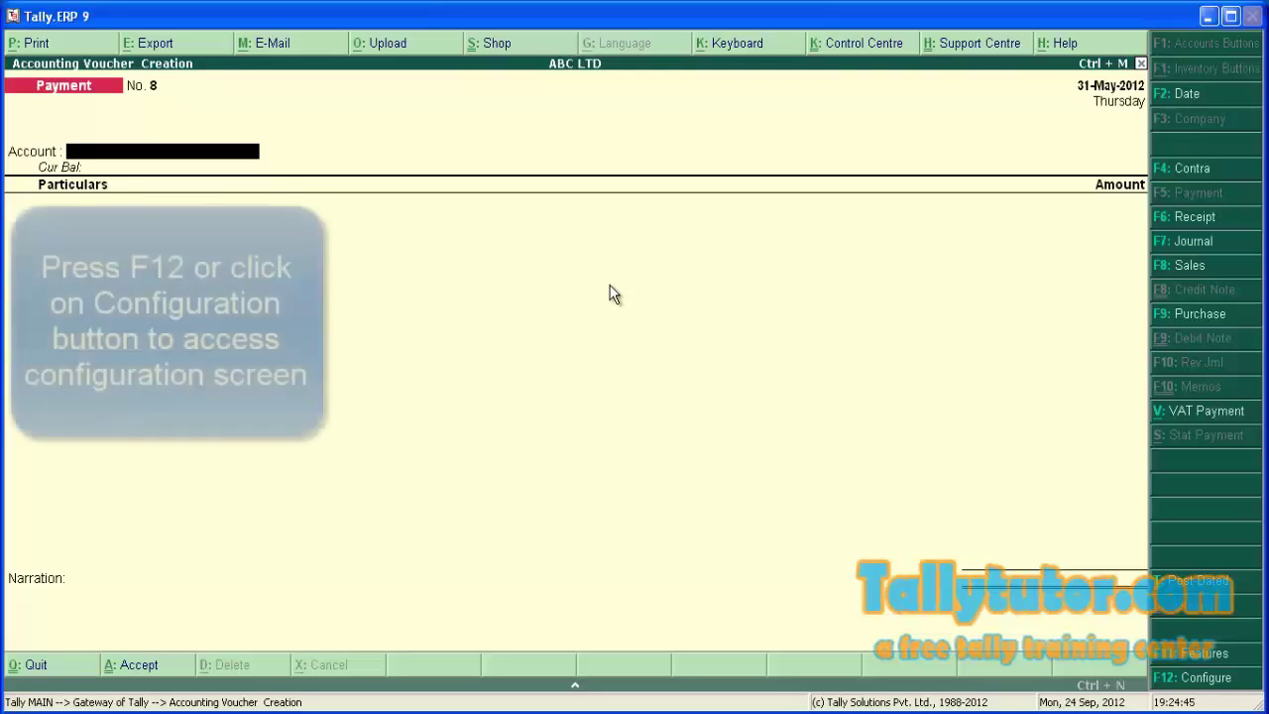
In the payment voucher configuration, set Use Single Entry mode for Pymt/Rcpt/Contra to No and save the settings
key("F12")
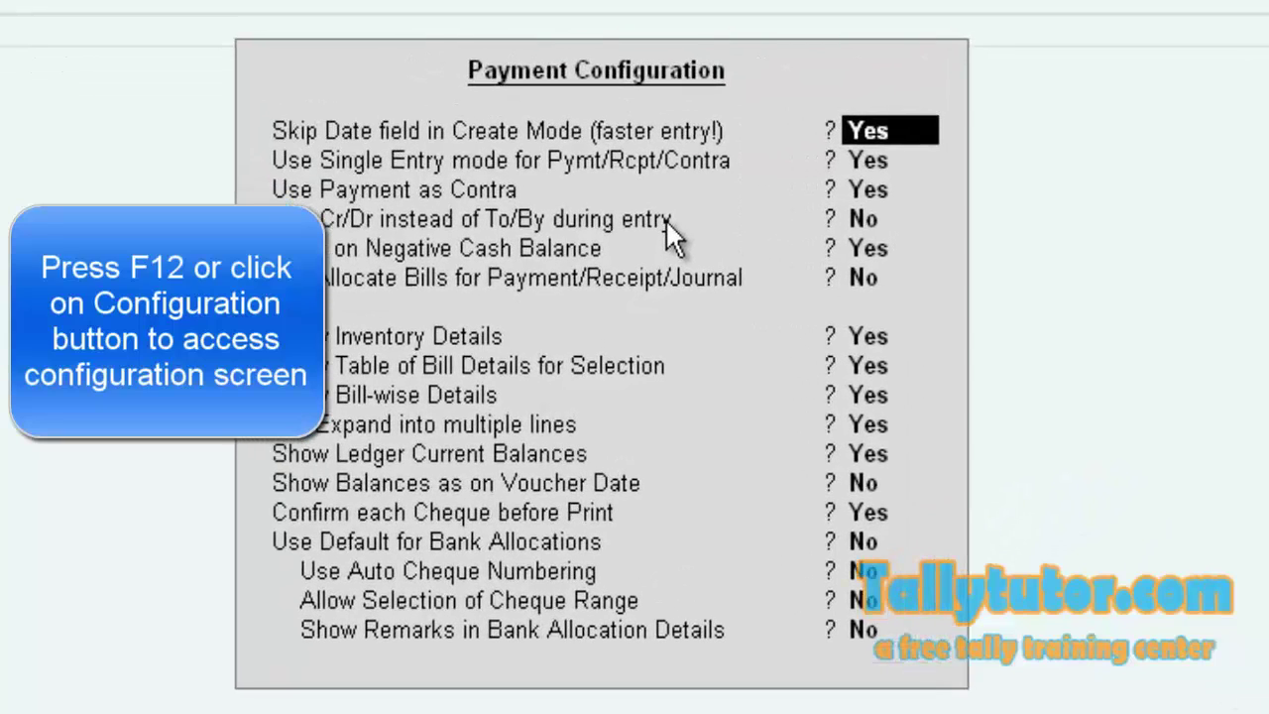
key("Down")
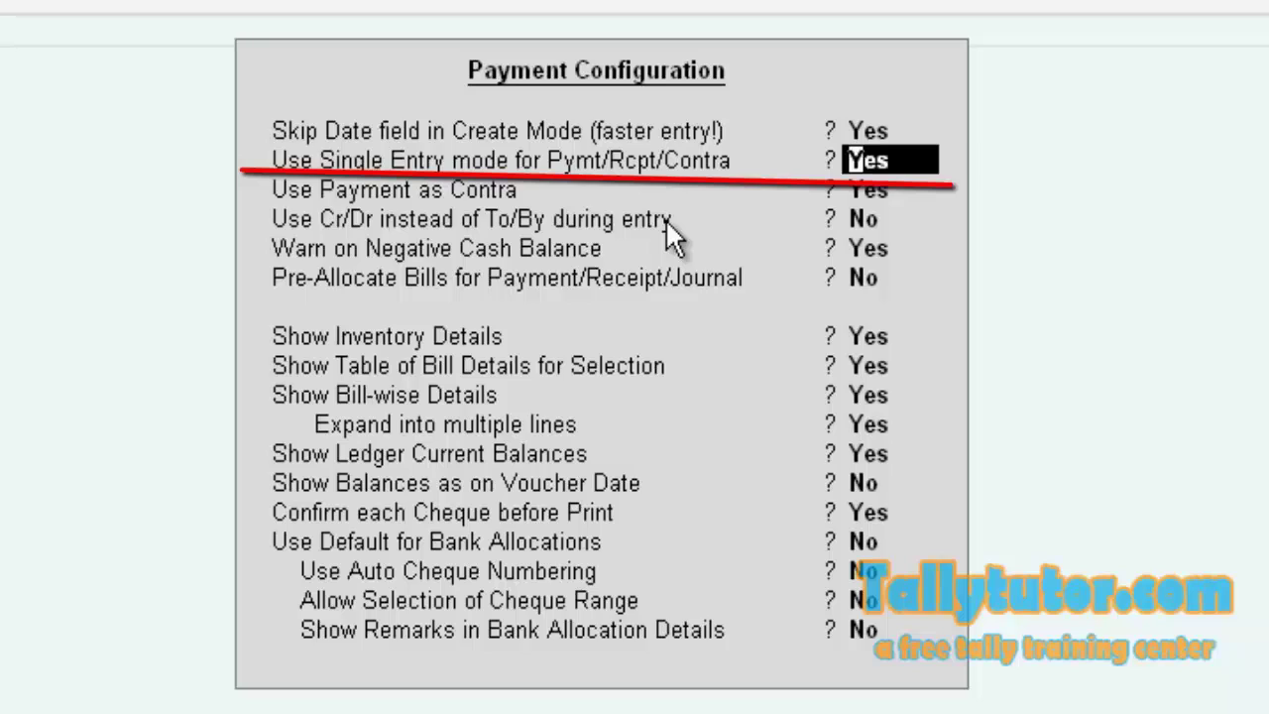
type("no")
key("Return")
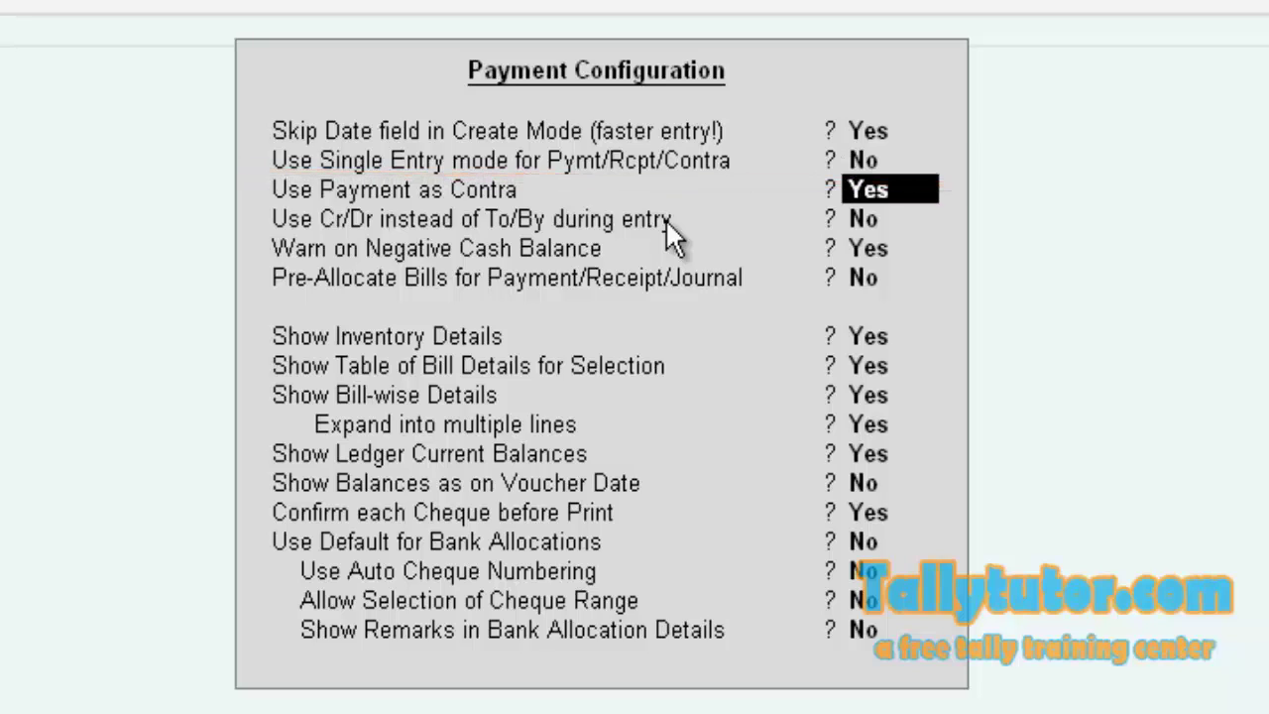
key("Return")
key("Return")
key("Return")
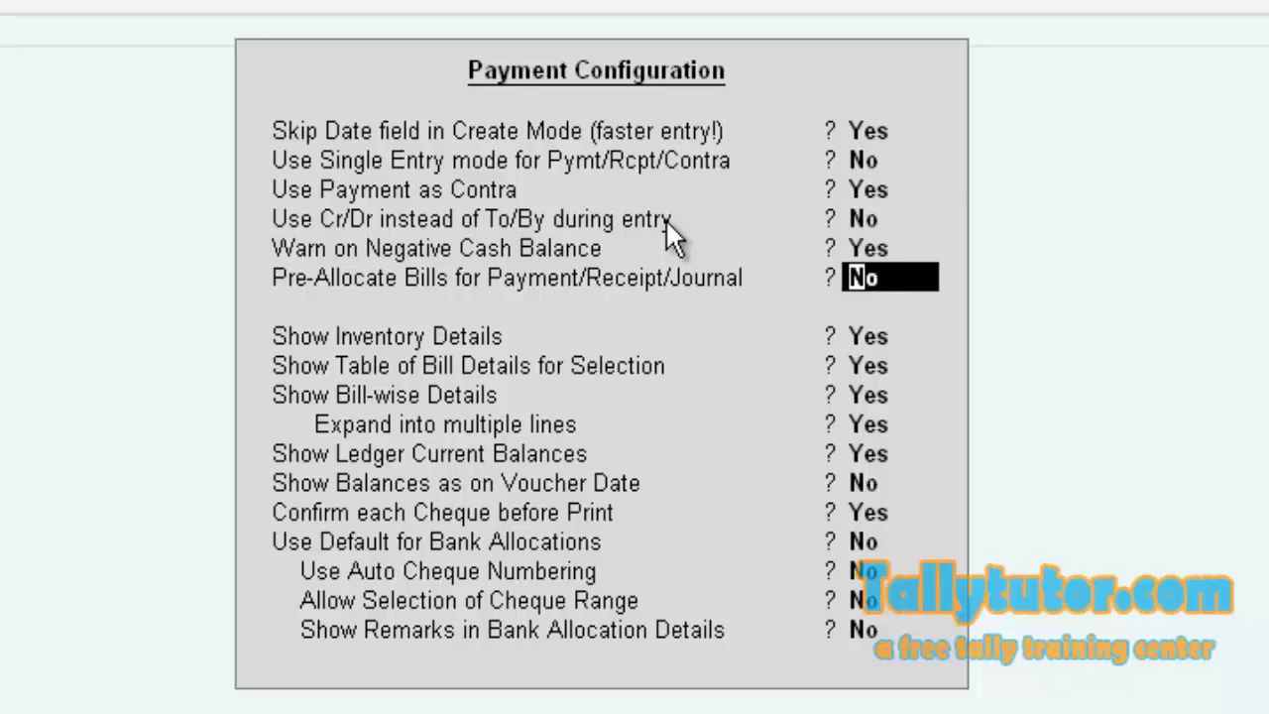
key("Return")
key("Return")
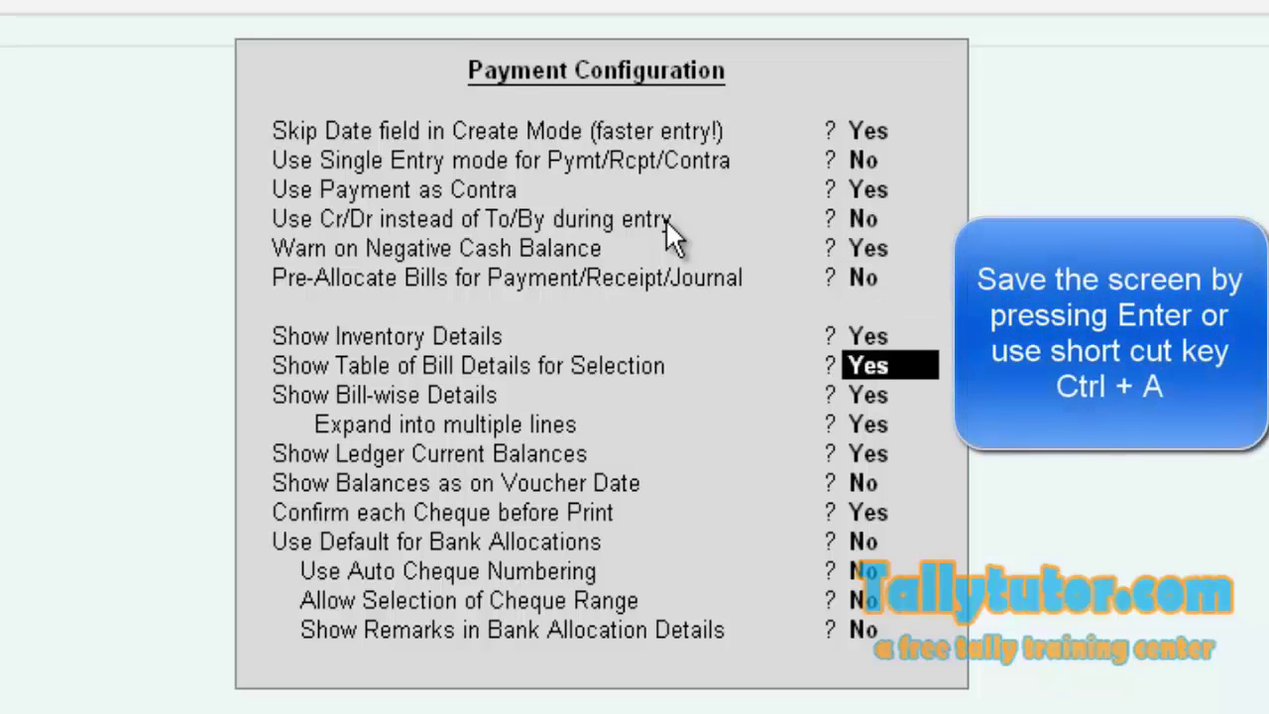
key("Return")
key("Return")
key("Return")
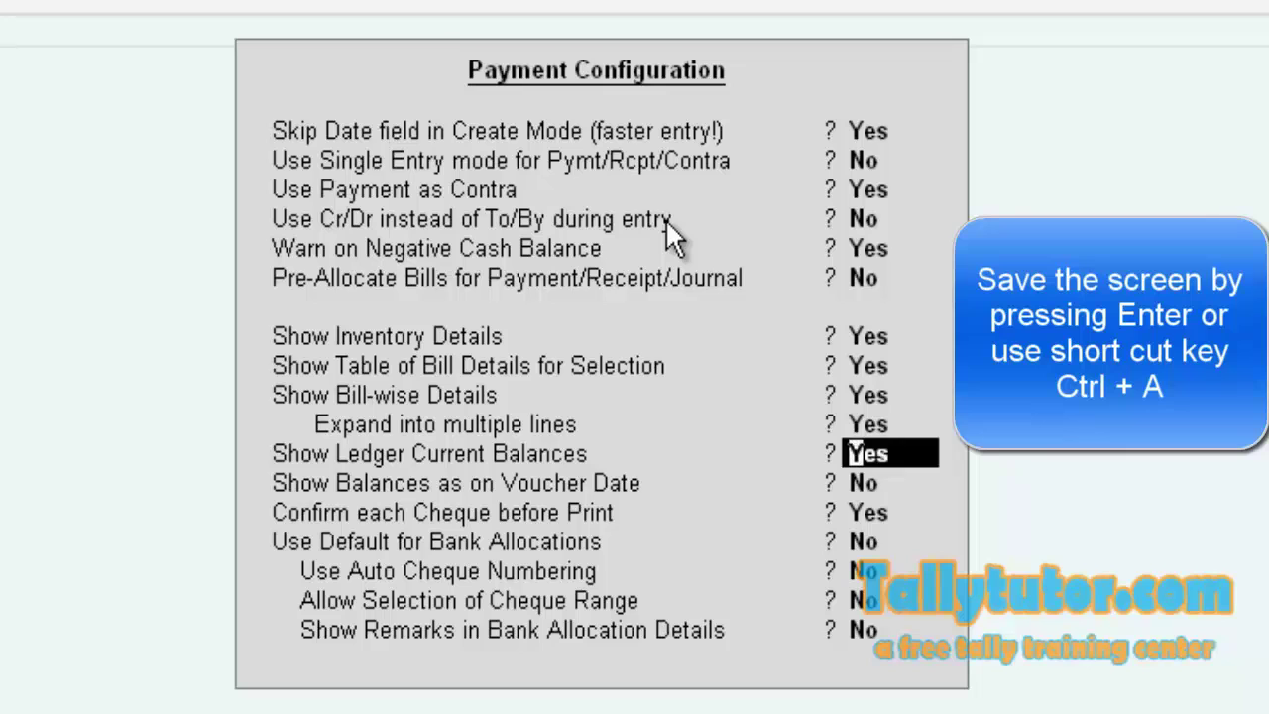
key("Return")
key("Return")
key("Return")
key("Return")
key("Return")
key("Return")
key("Return")
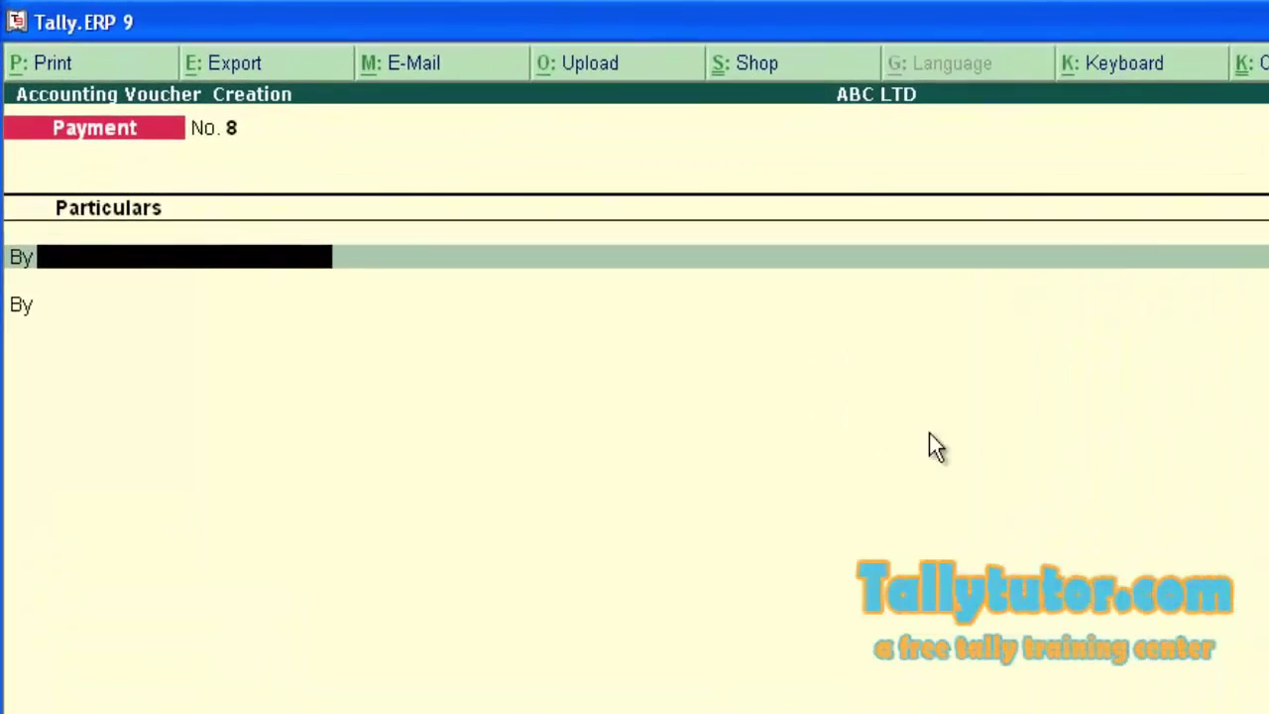
Debit the Office Expense ledger with 5,000 on the first line of the payment voucher
type("Off")
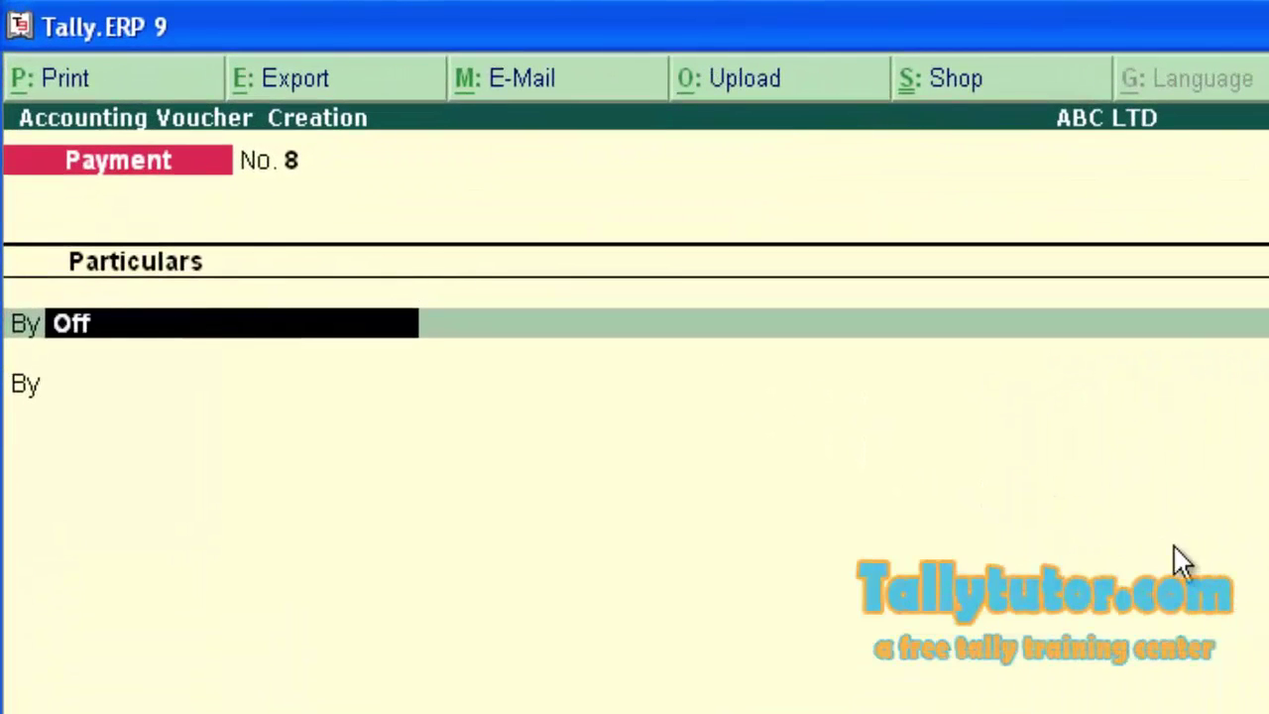
key("Return")
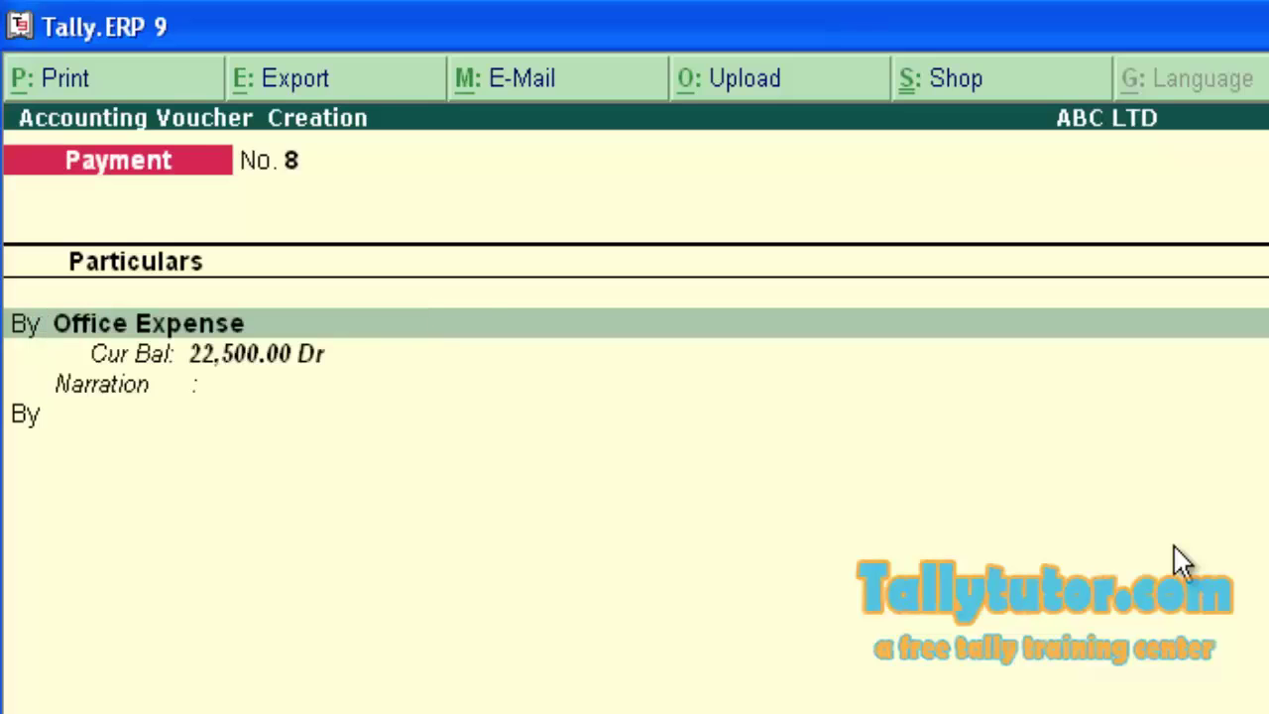
type("5000")
key("Return")
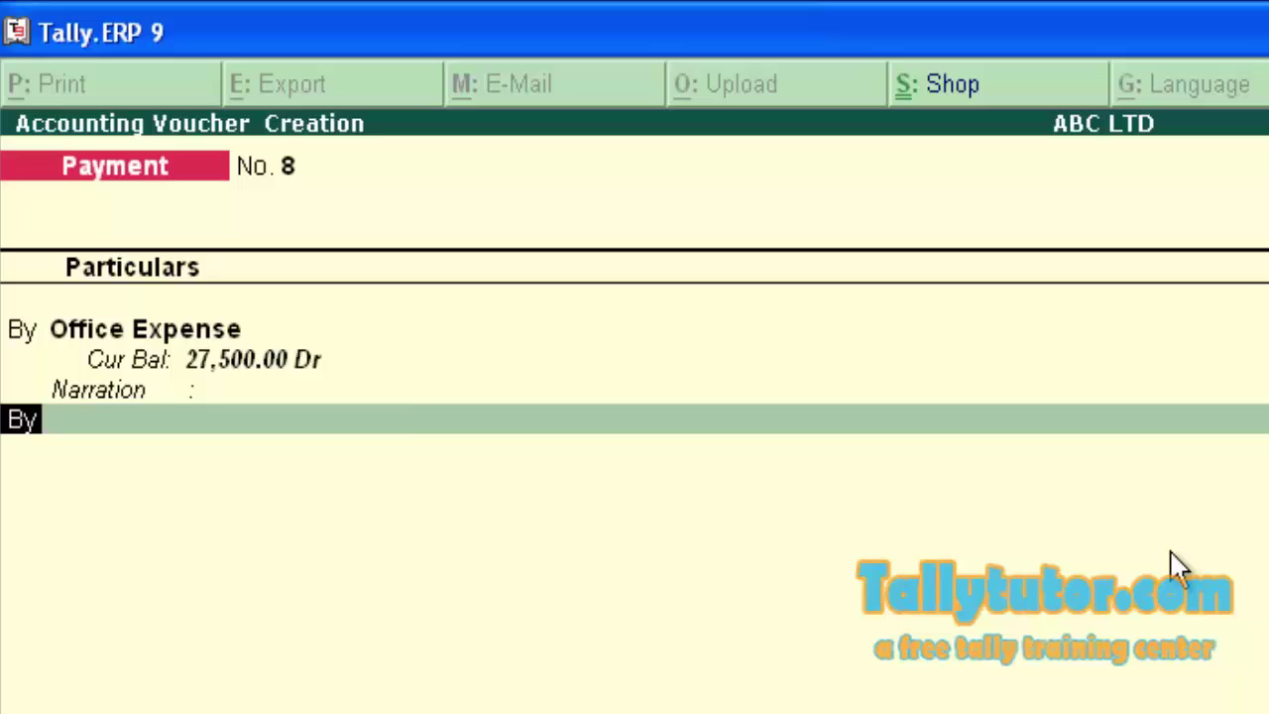
Add a second debit line for the Office Electricity ledger with 2,500, leaving its narration blank
key("Return")
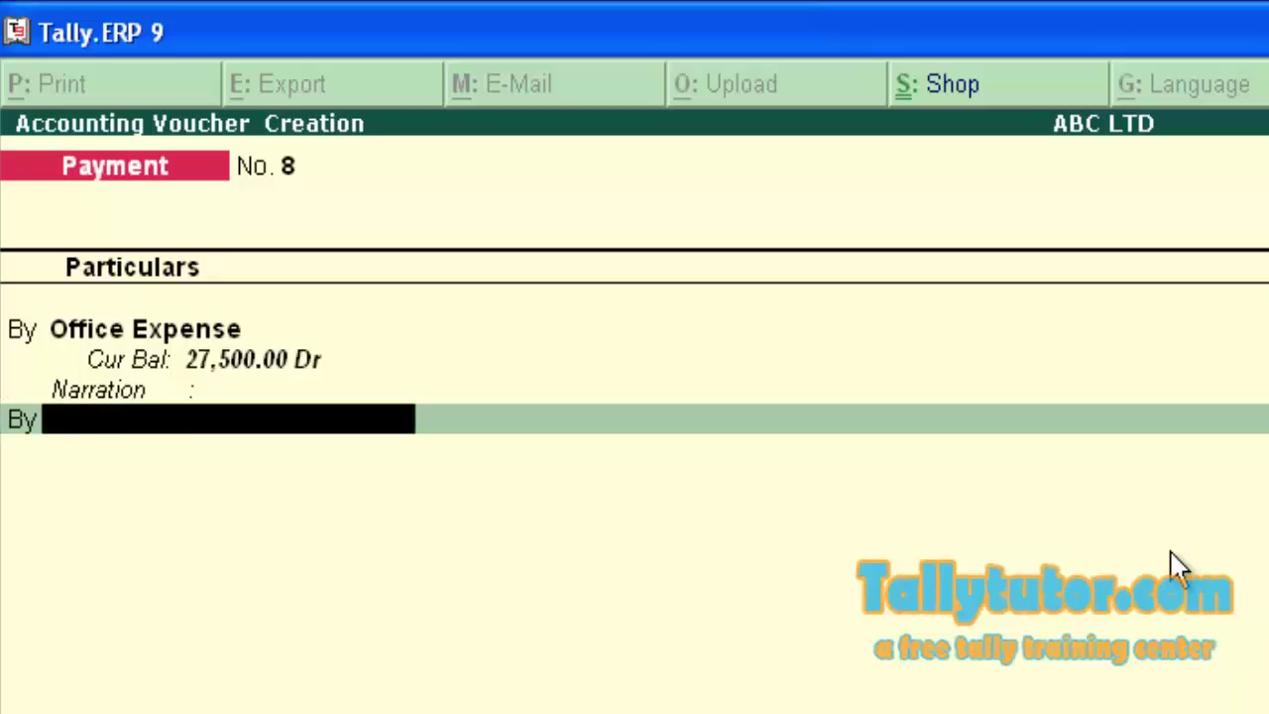
type("Off")
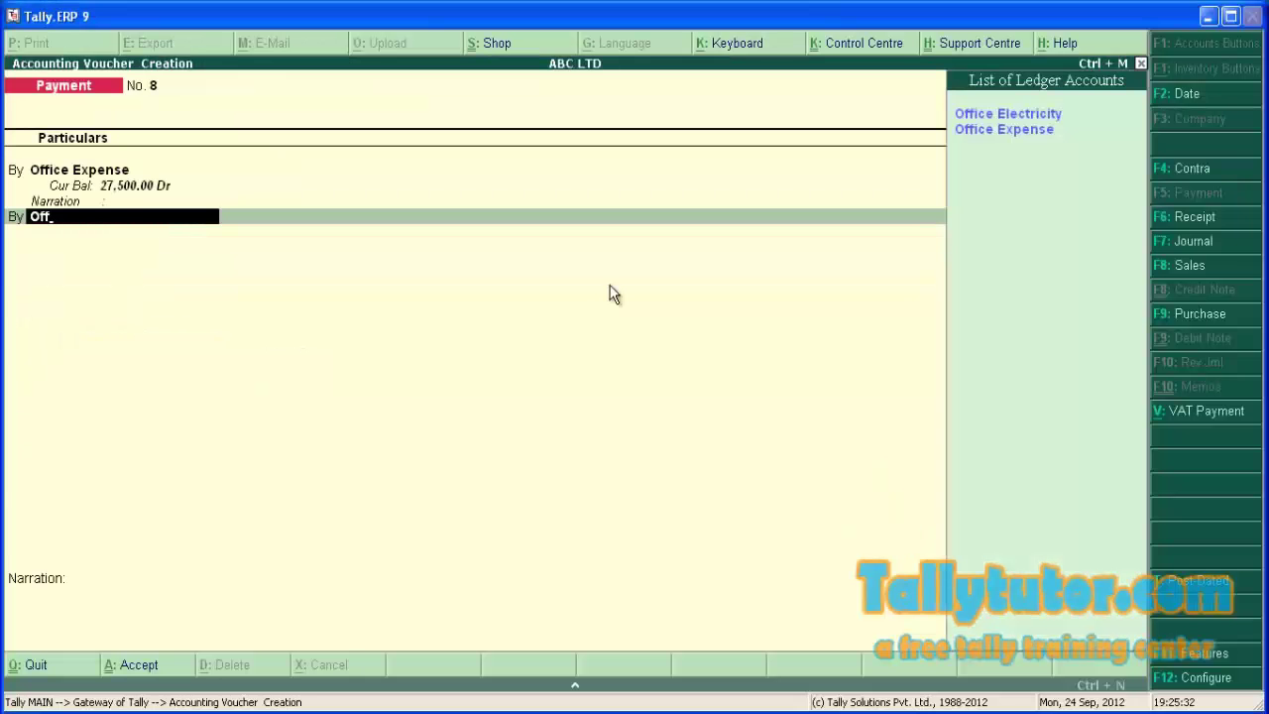
key("Return")
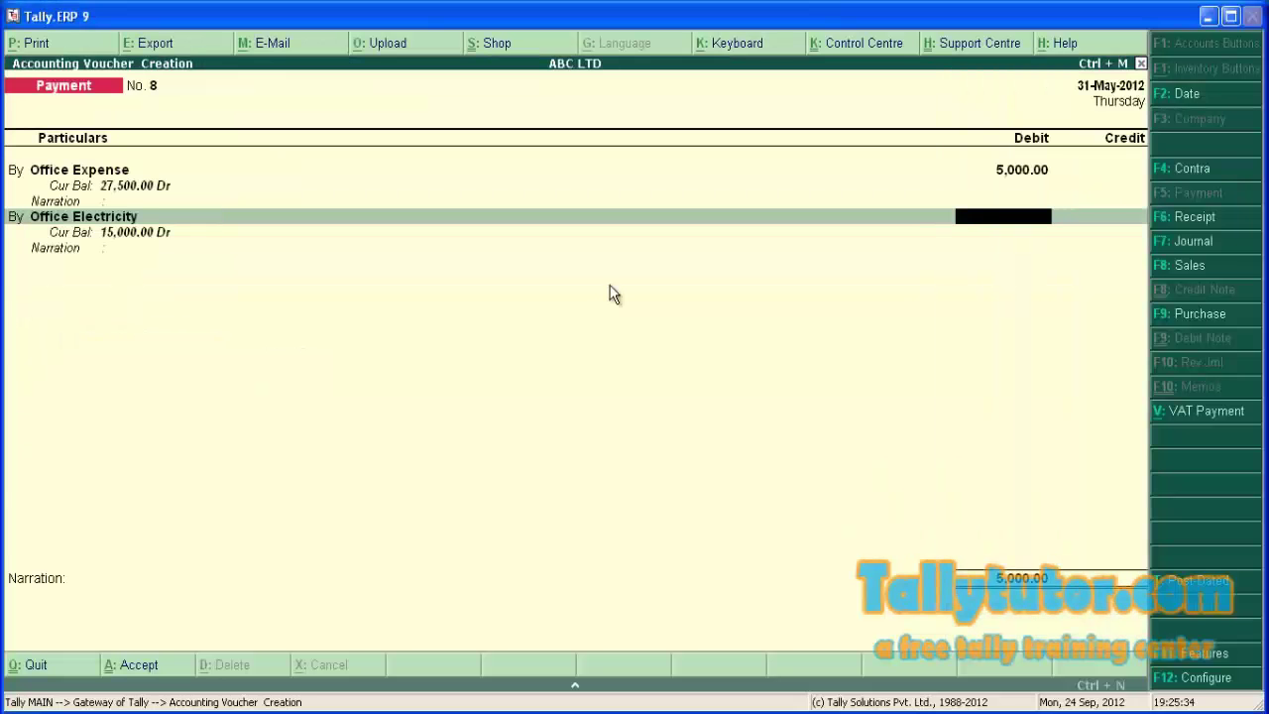
type("2500")
key("Return")
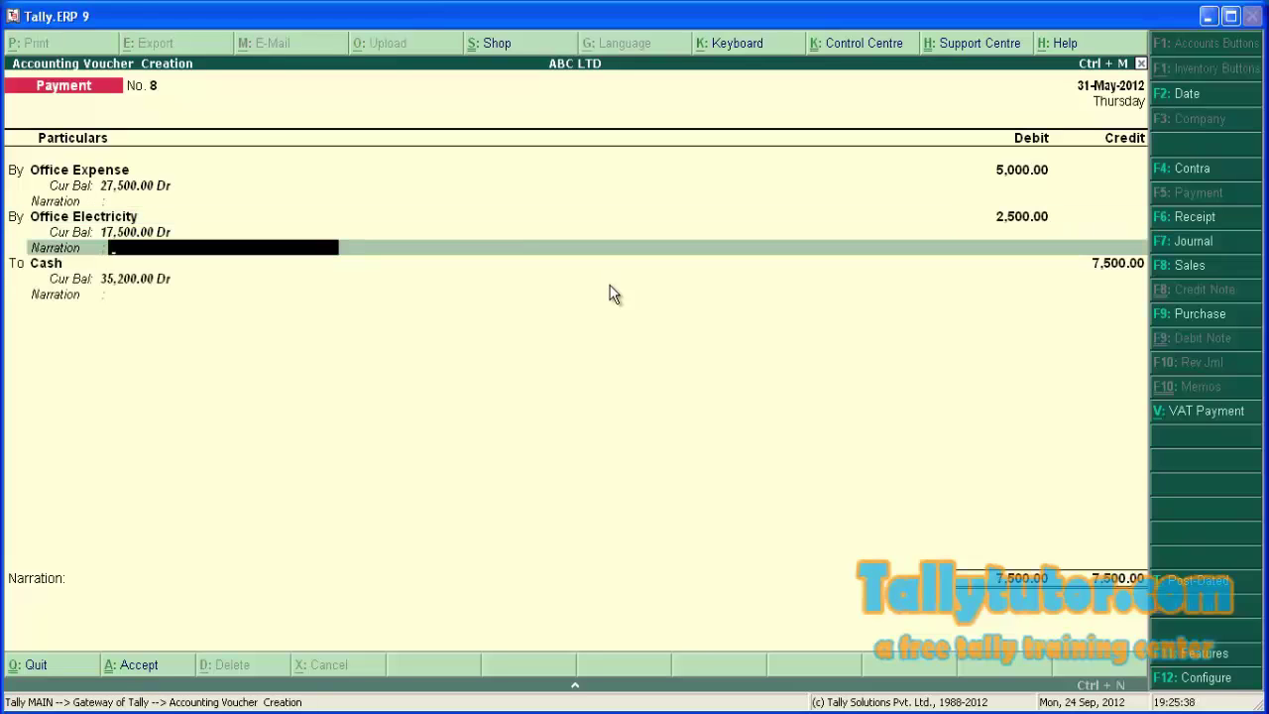
key("Return")
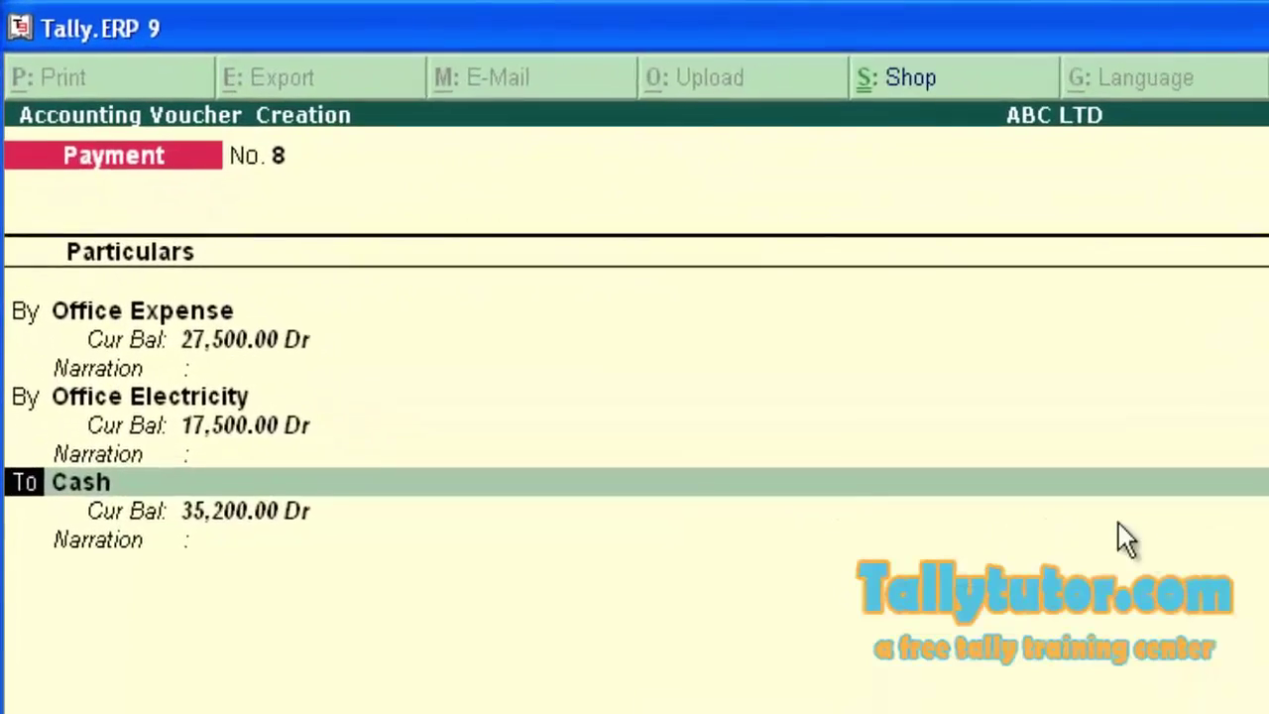
Credit Cash with 7,500, leave the narrations blank and accept the payment voucher
key("Return")
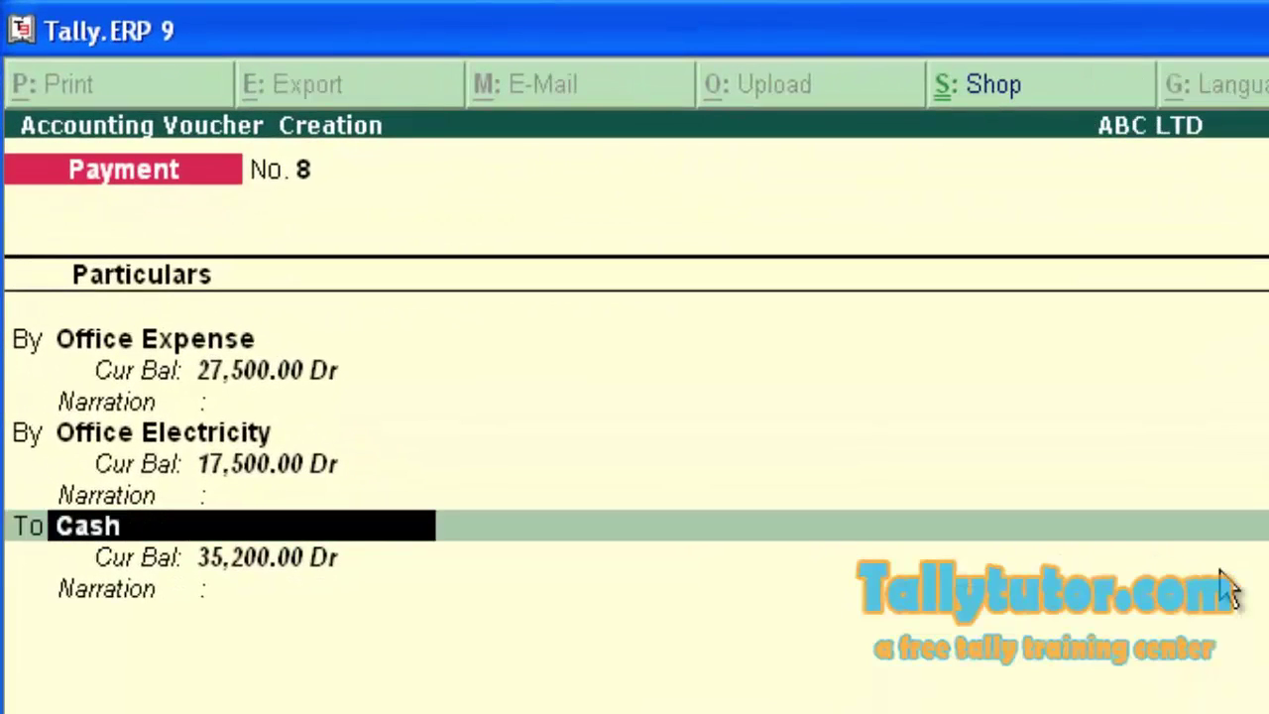
key("Return")
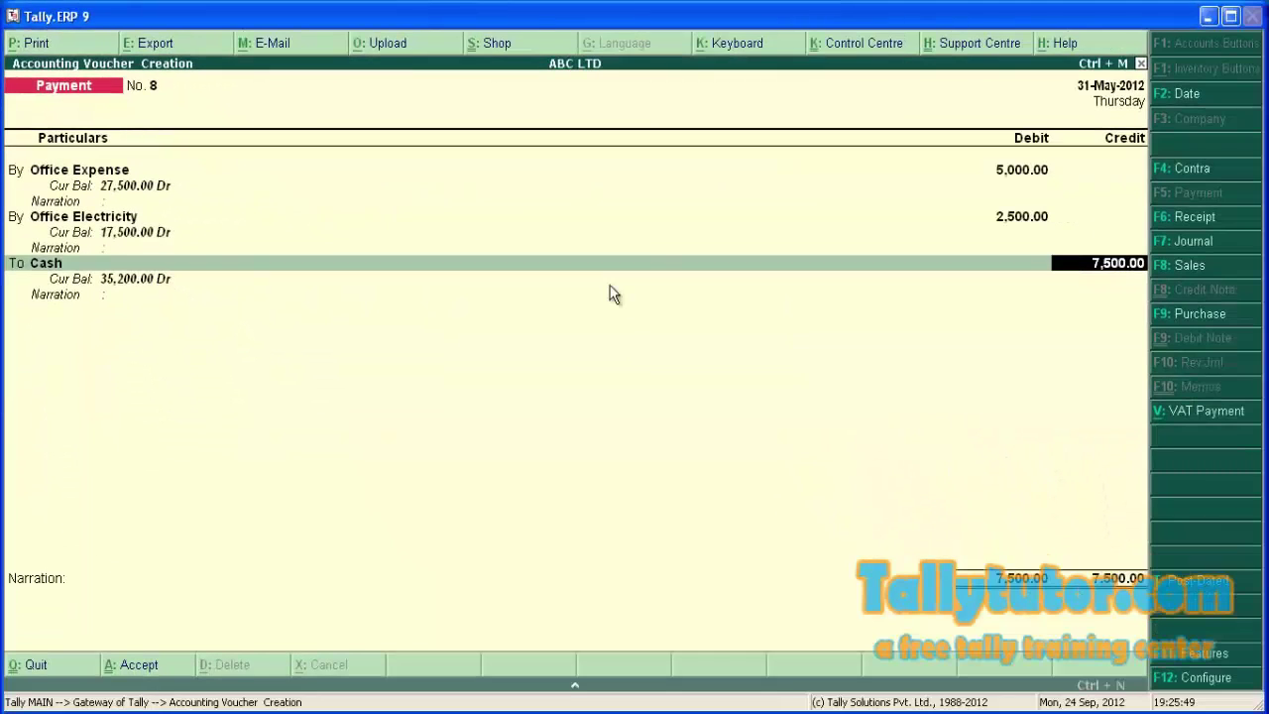
key("Return")
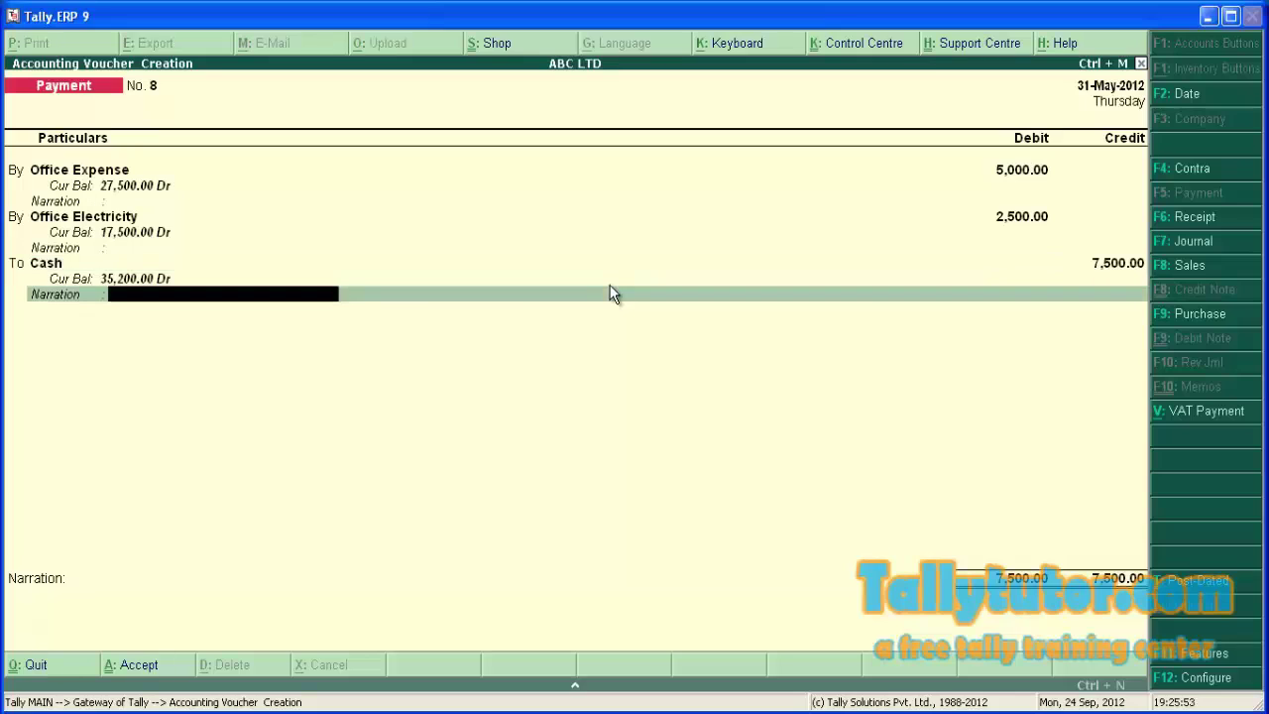
key("Return")
key("Return")
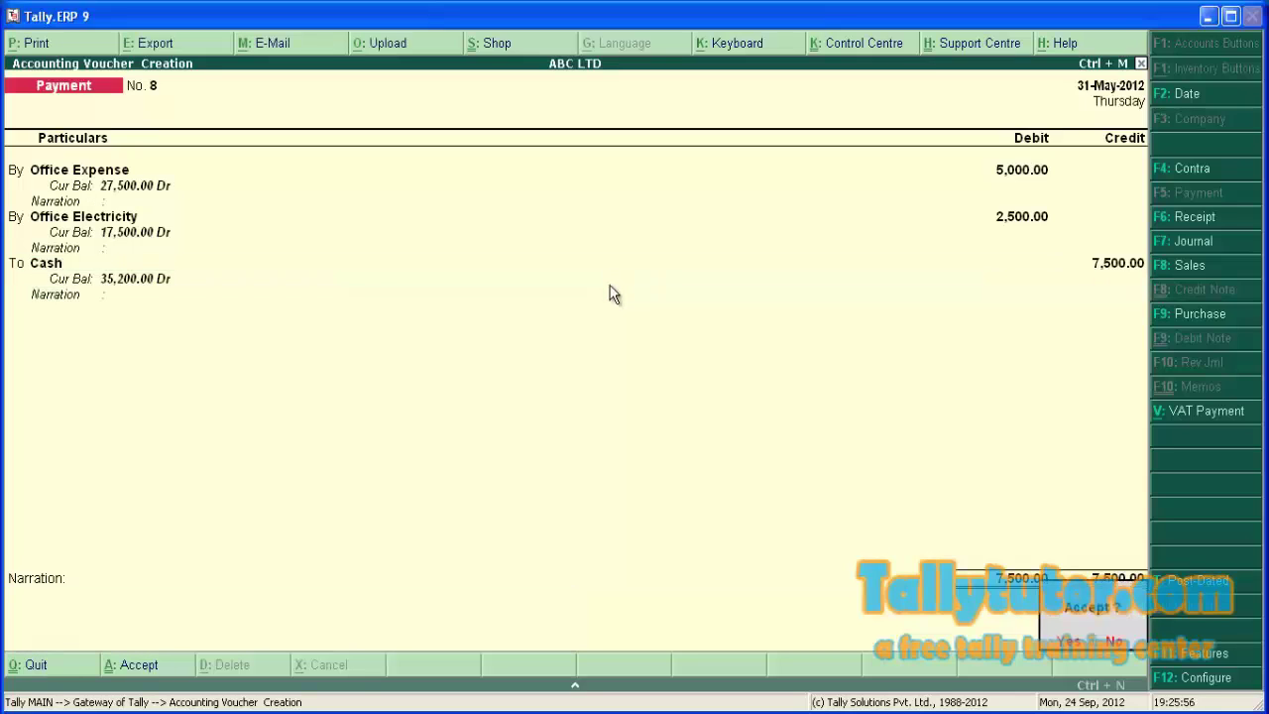
key("Return")
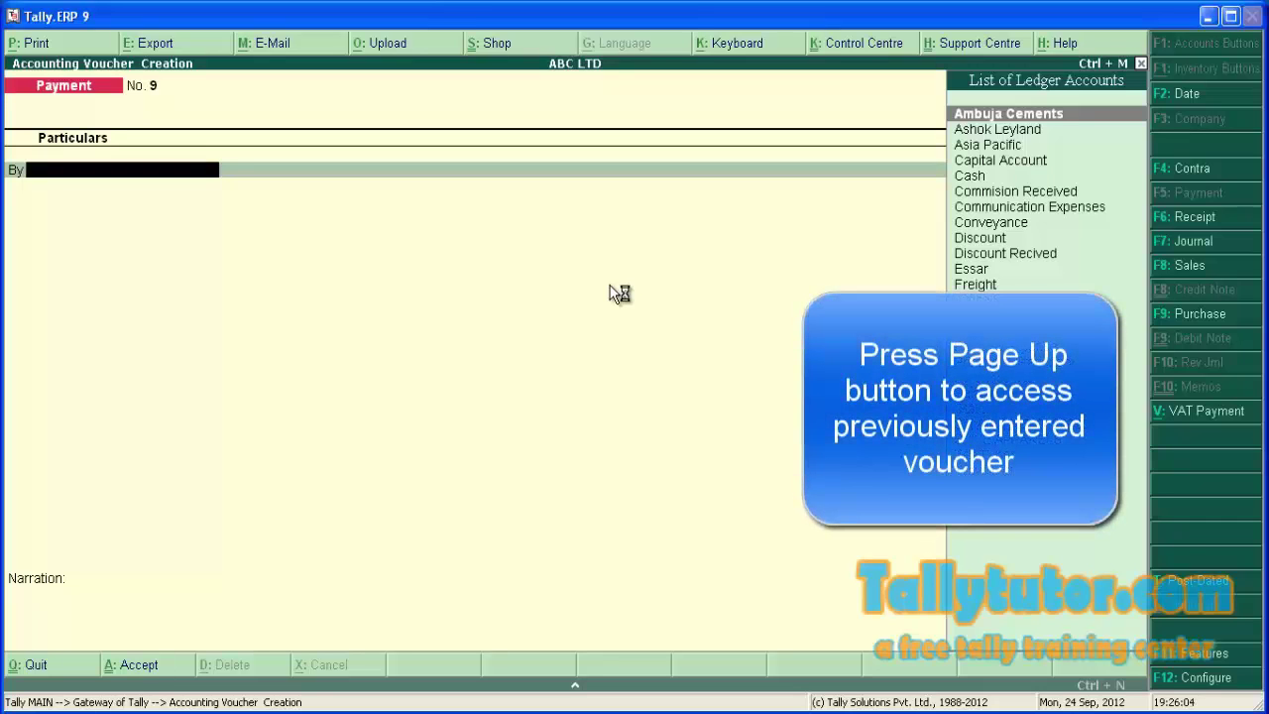
Reopen the previously entered payment voucher and set Use Cr/Dr instead of To/By during entry to Yes in its configuration
key("Page_Up")
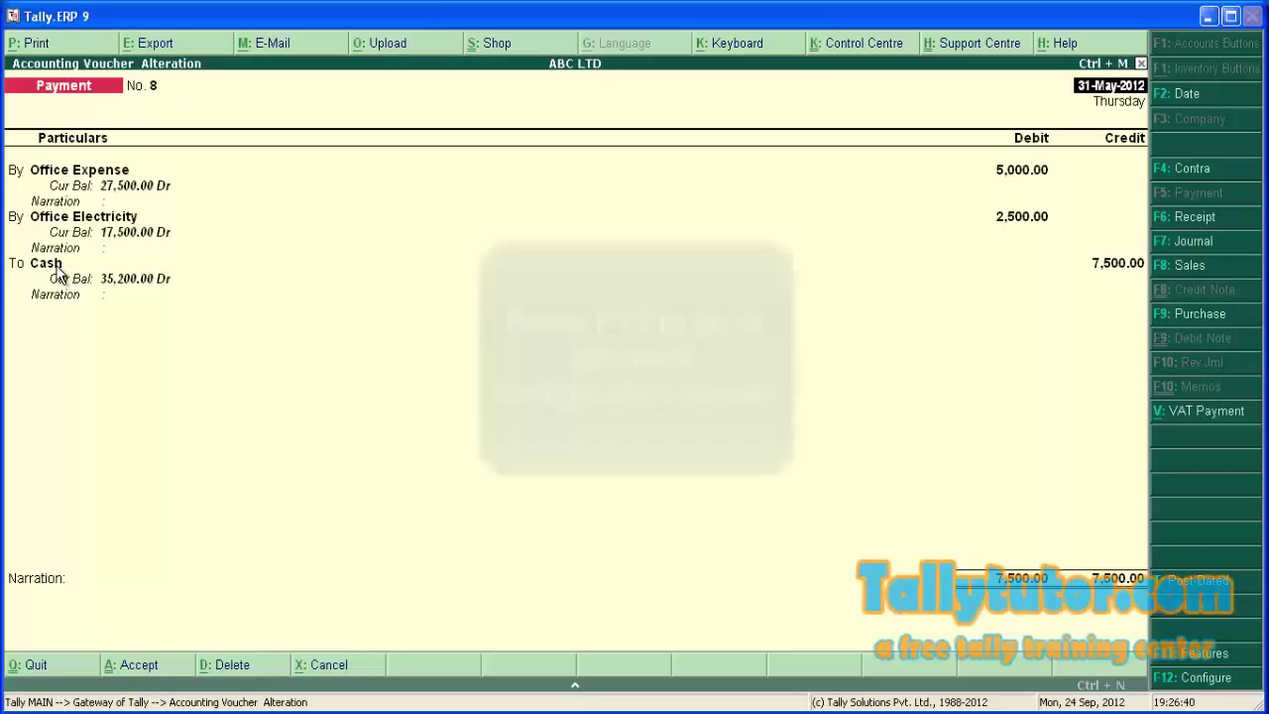
key("F12")
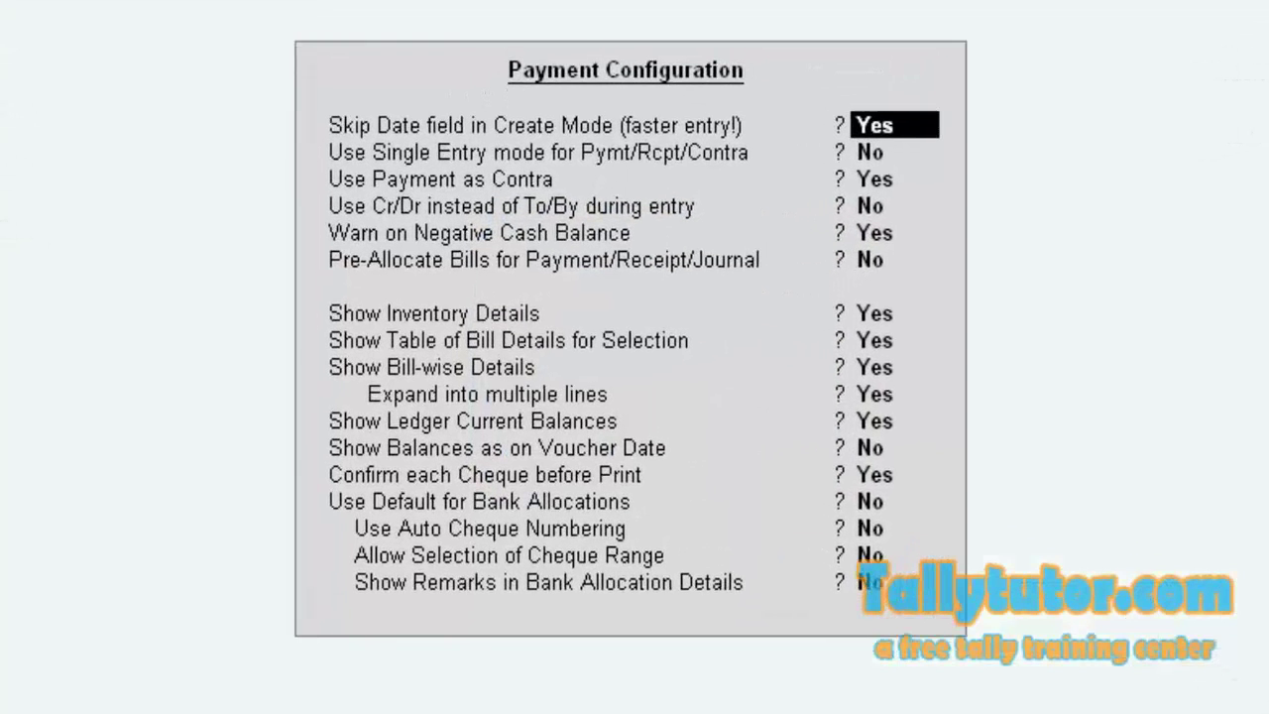
key("Return")
key("Return")
key("Return")
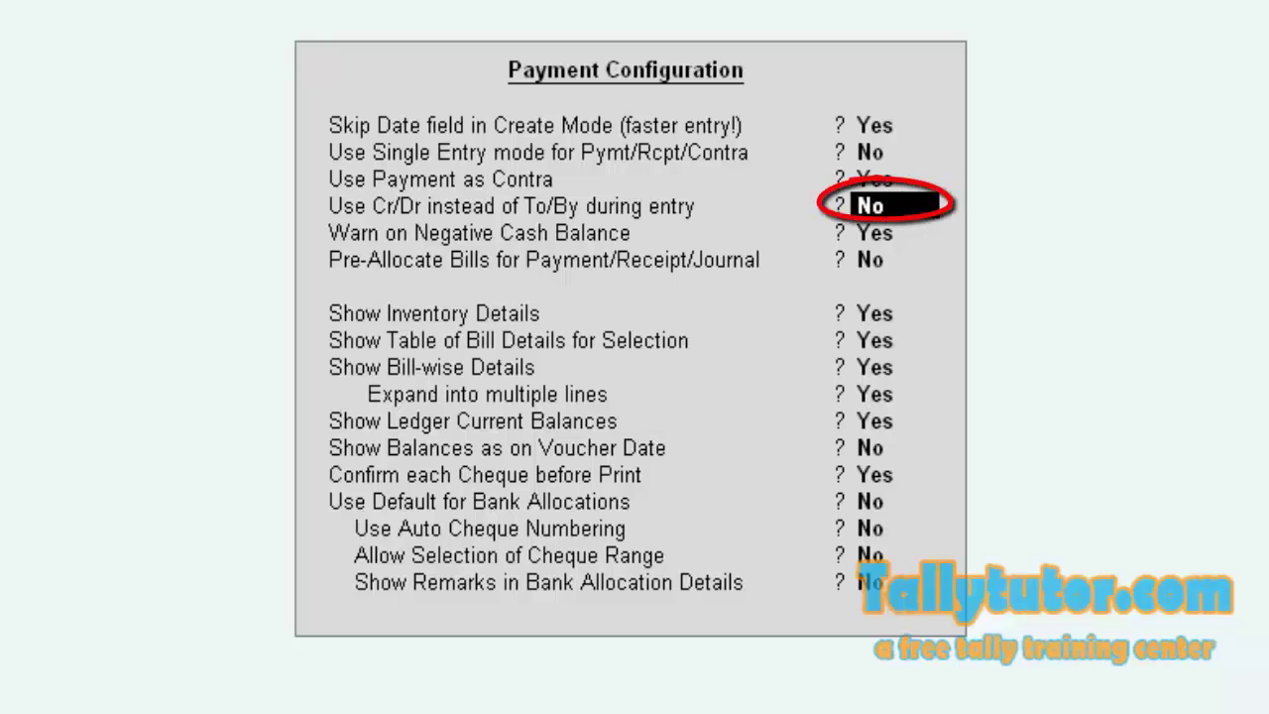
type("ye")
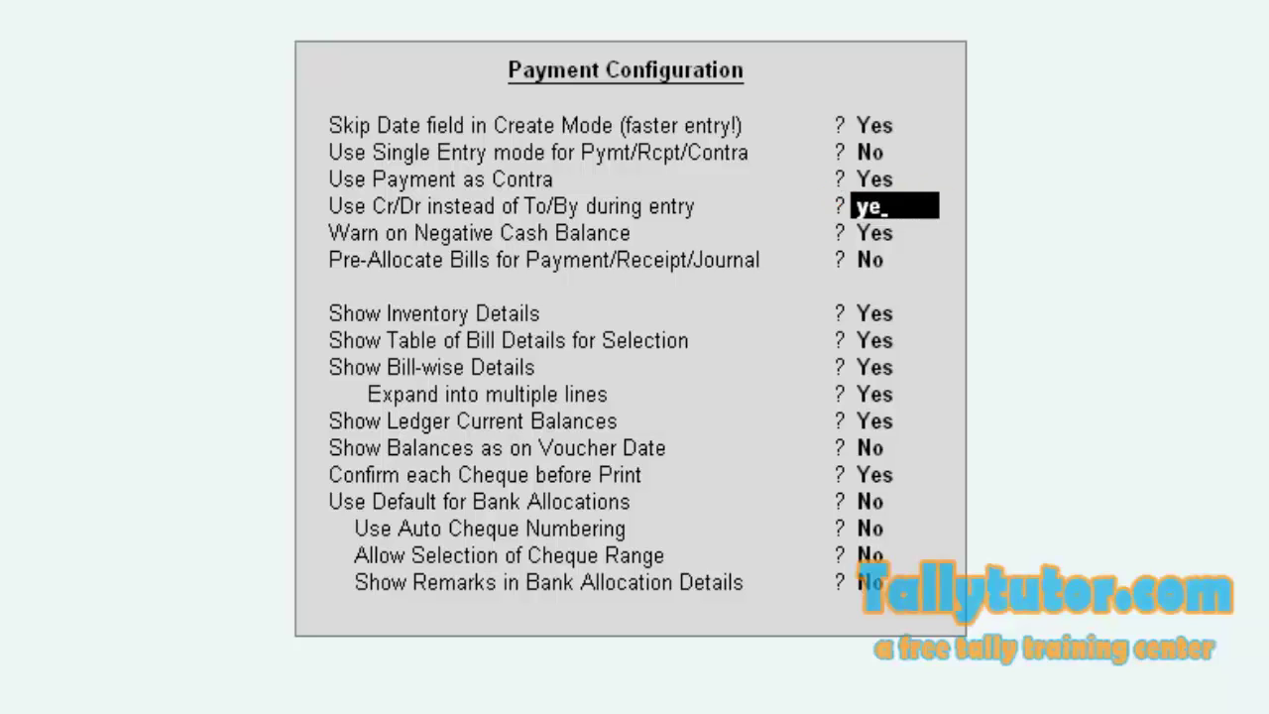
key("Return")
key("Return")
key("Return")
key("Return")
key("Return")
key("Return")
key("Return")
key("Return")
key("Return")
key("Return")
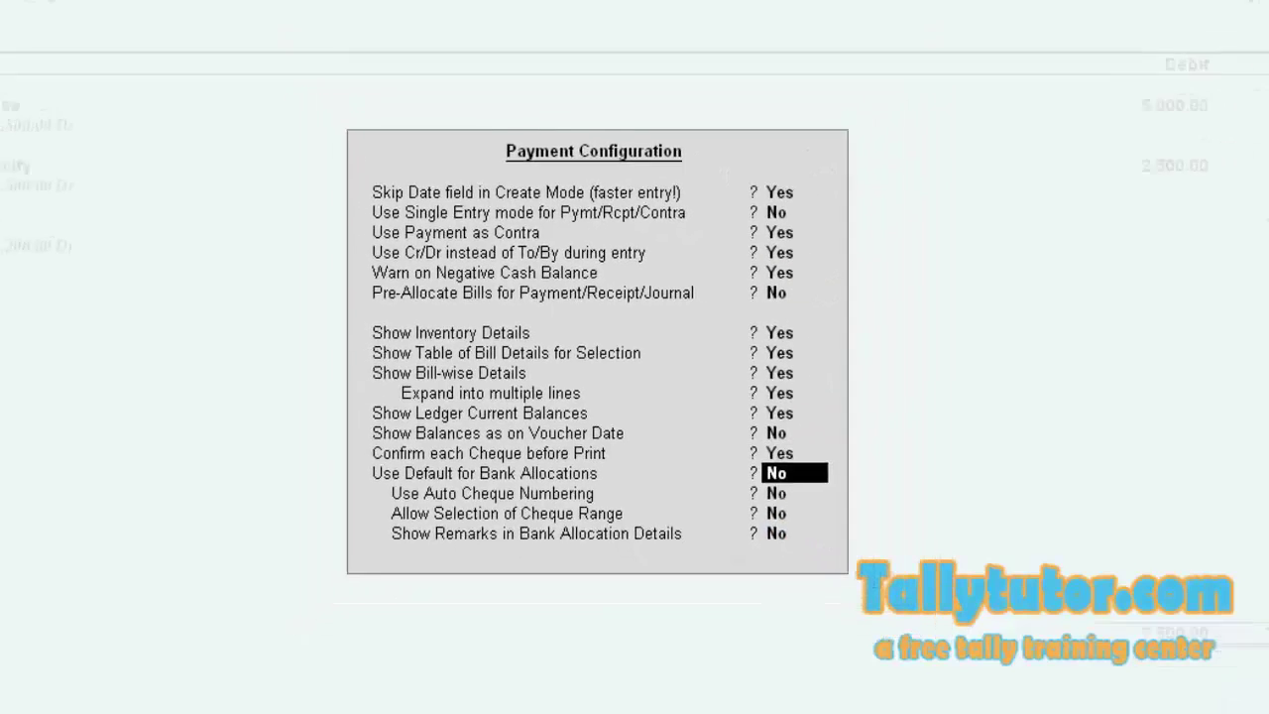
key("Return")
key("Return")
key("Return")
key("Return")
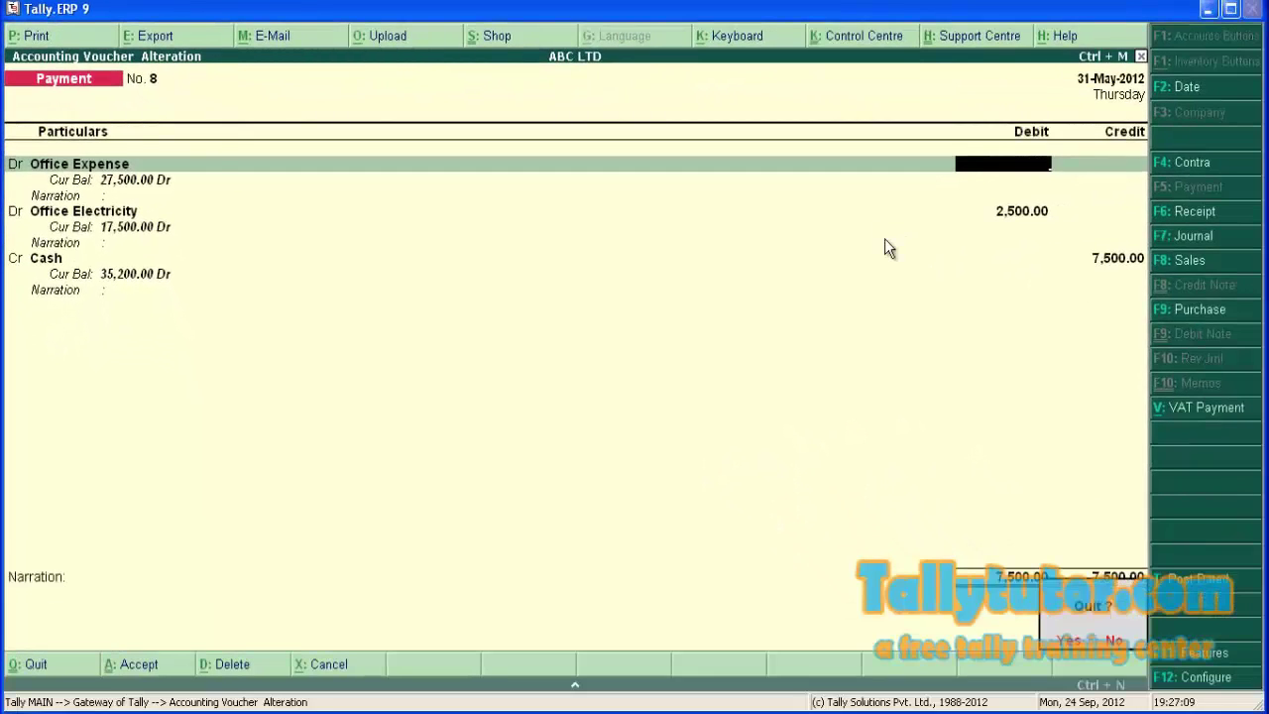
Quit the voucher alteration without saving and open the accounting voucher screen for a new payment
key("Escape")
key("Escape")
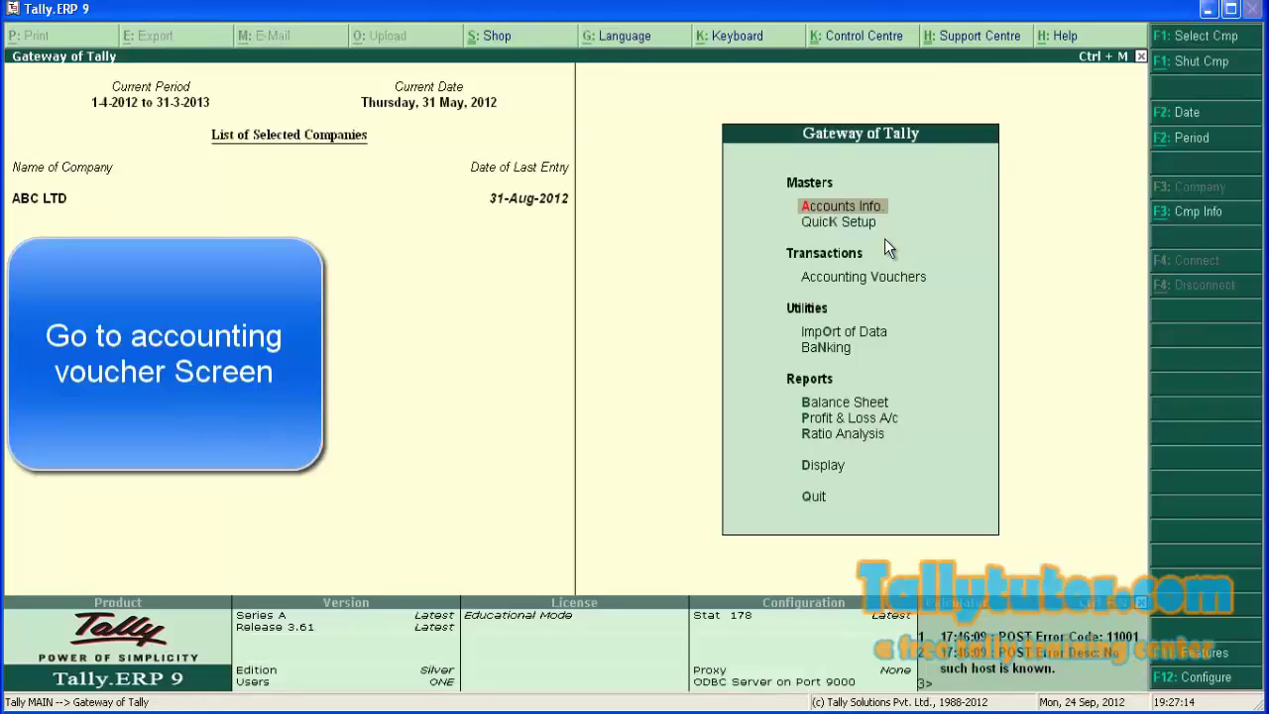
key("v")
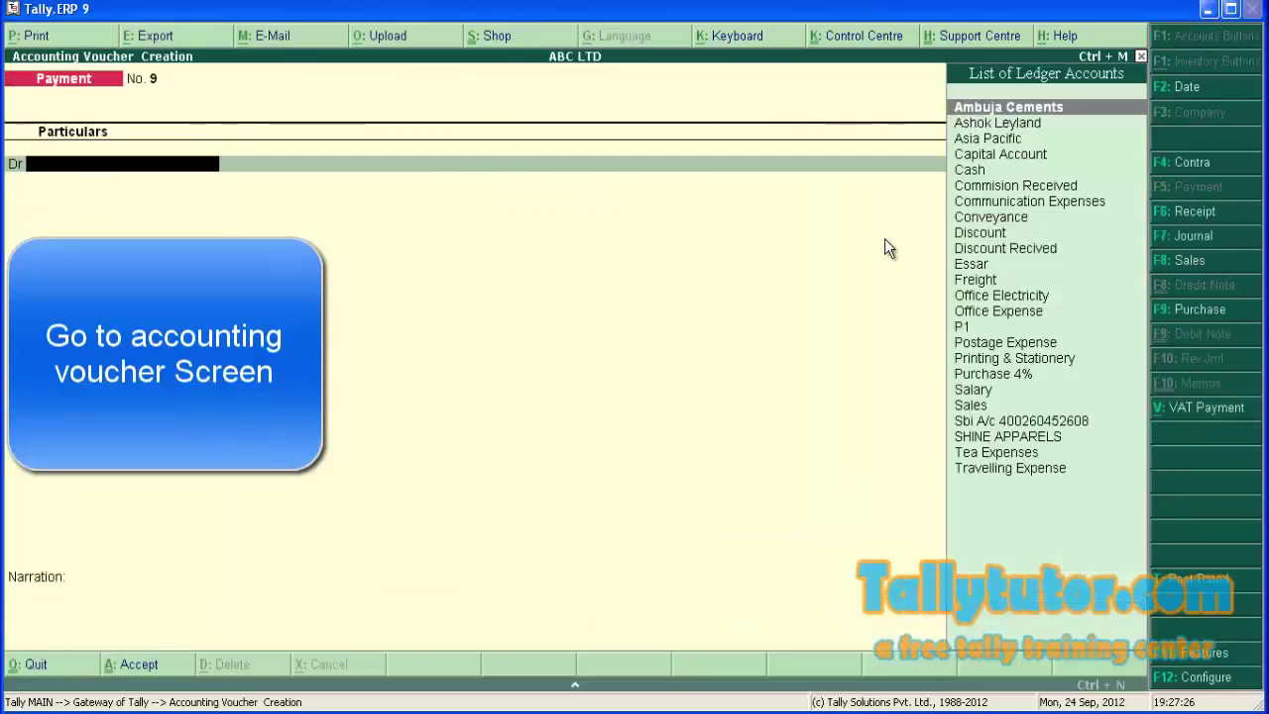
In the payment configuration, set Use Single Entry mode for Pymt/Rcpt/Contra to Yes and save the settings
key("F12")
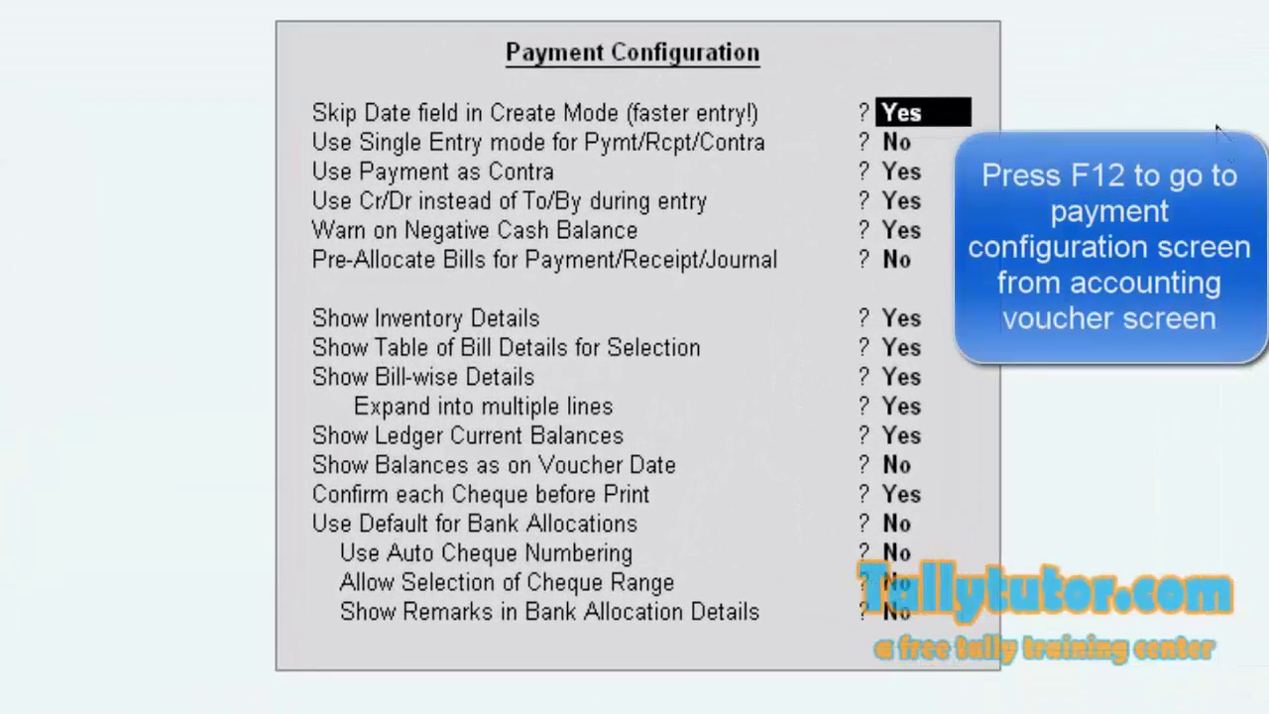
key("Return")
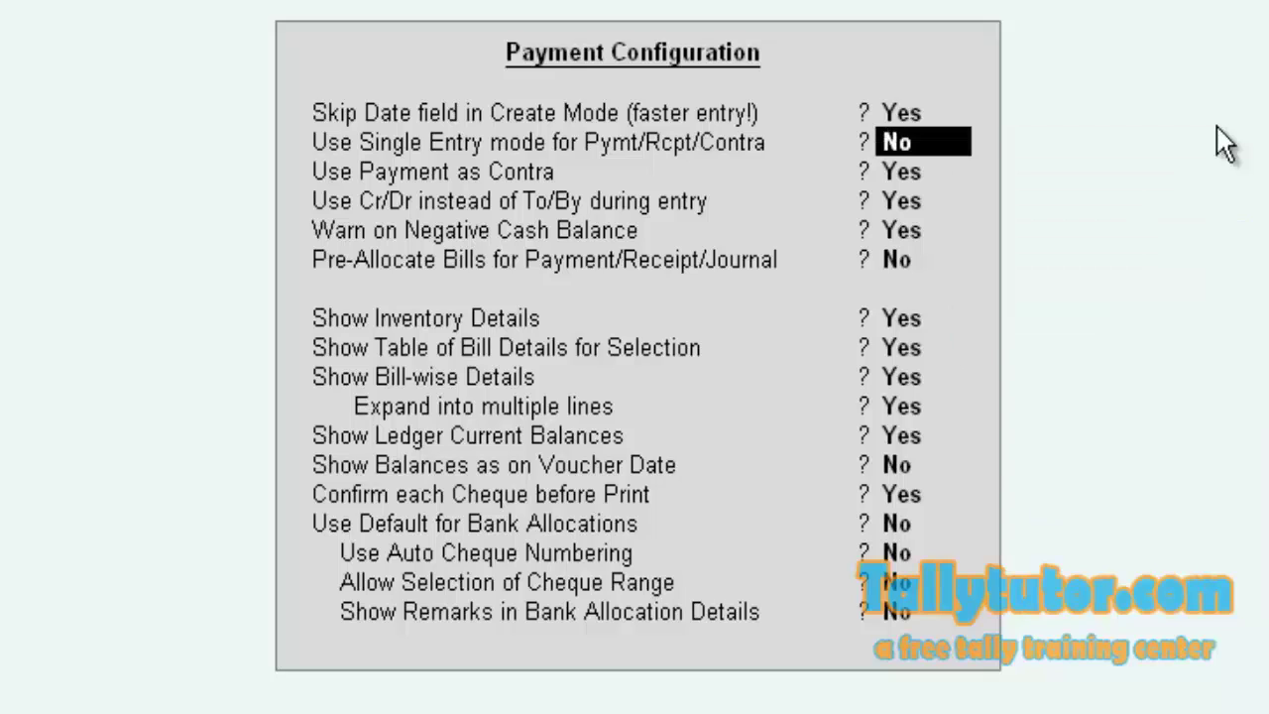
type("yes")
key("Return")
key("Return")
key("Return")
key("Return")
key("Return")
key("Return")
key("Return")
key("Return")
key("Return")
key("Return")
key("Return")
key("Return")
key("Return")
key("Return")
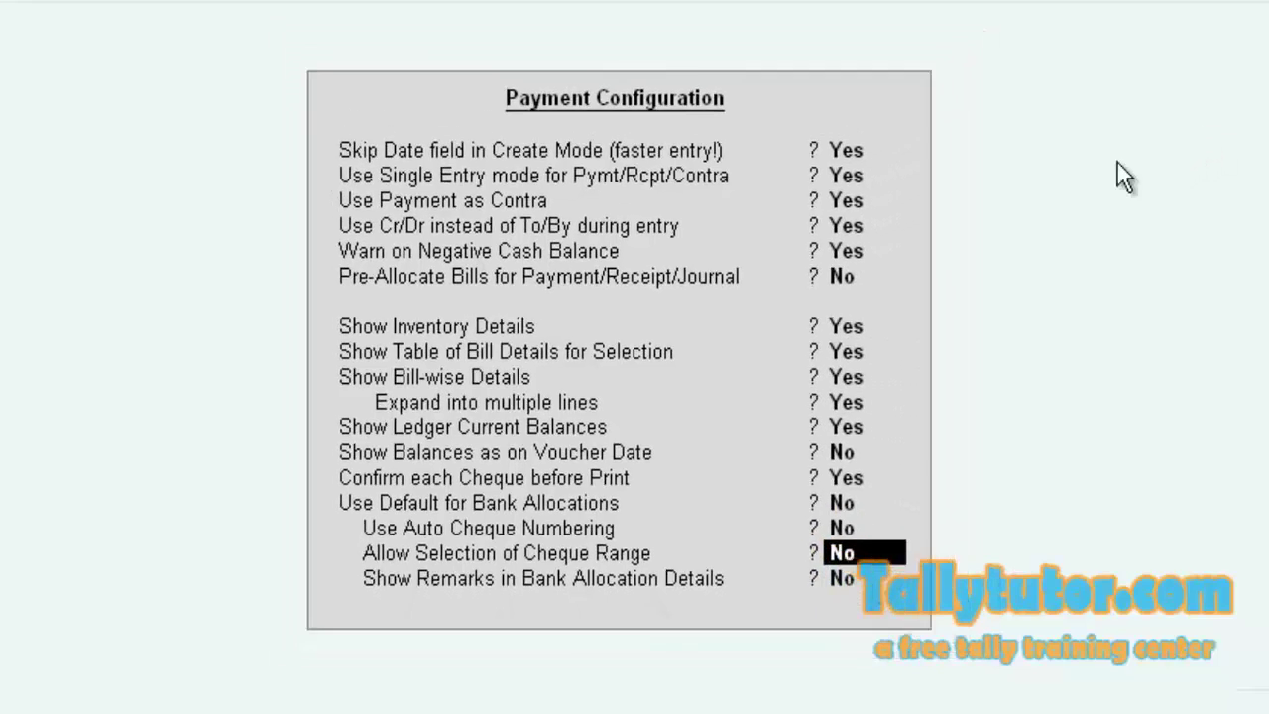
key("Return")
key("Return")
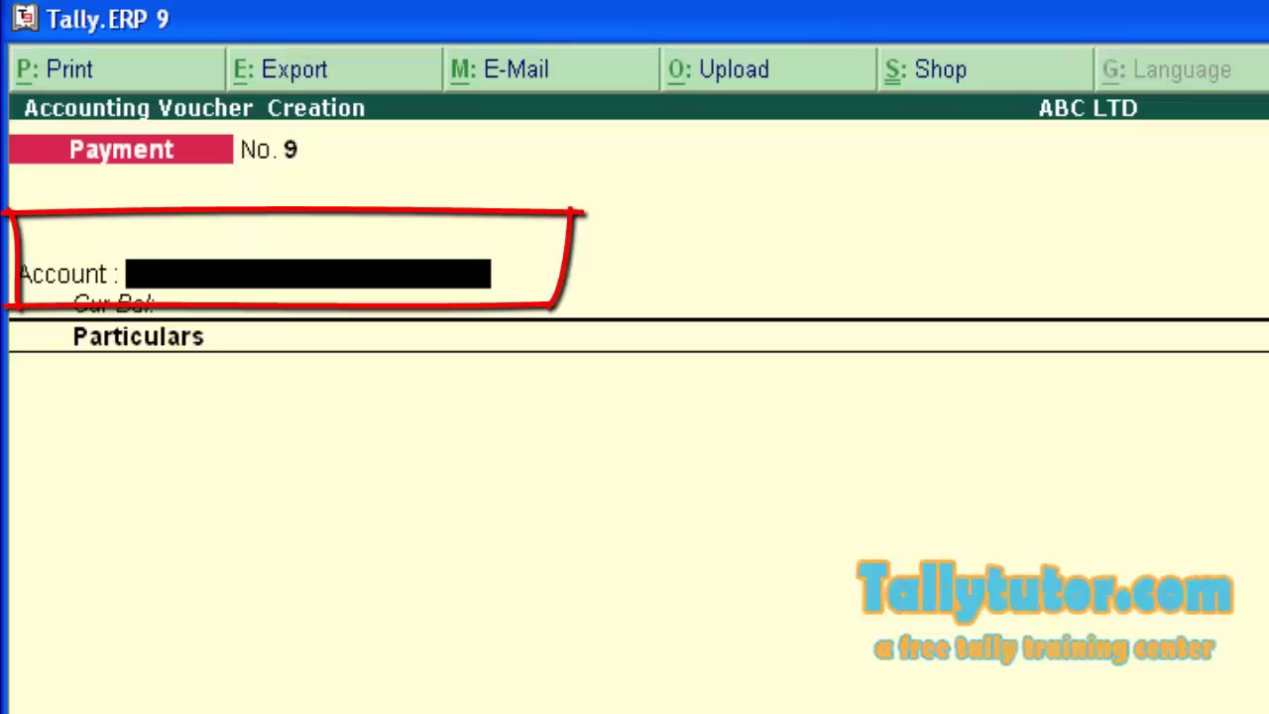
Set the payment voucher's account to Cash and enter Office Expense for 5,000 with a blank narration
type("Cash")
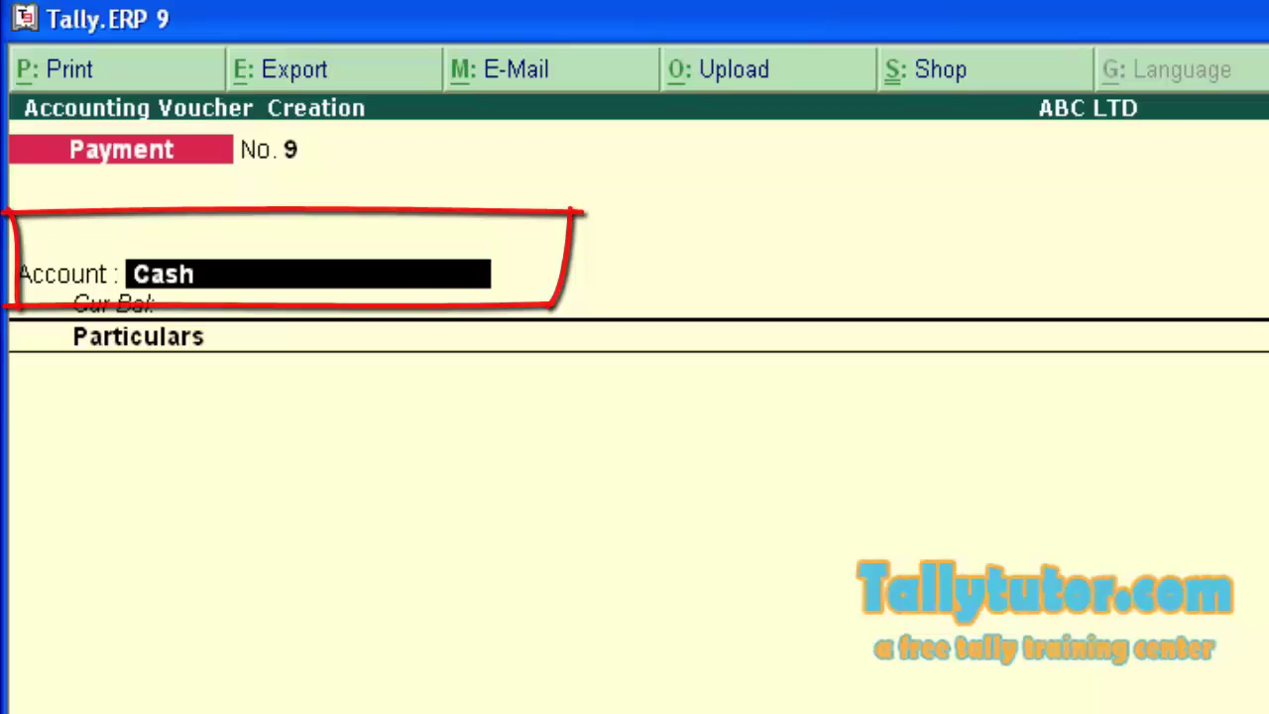
key("Return")
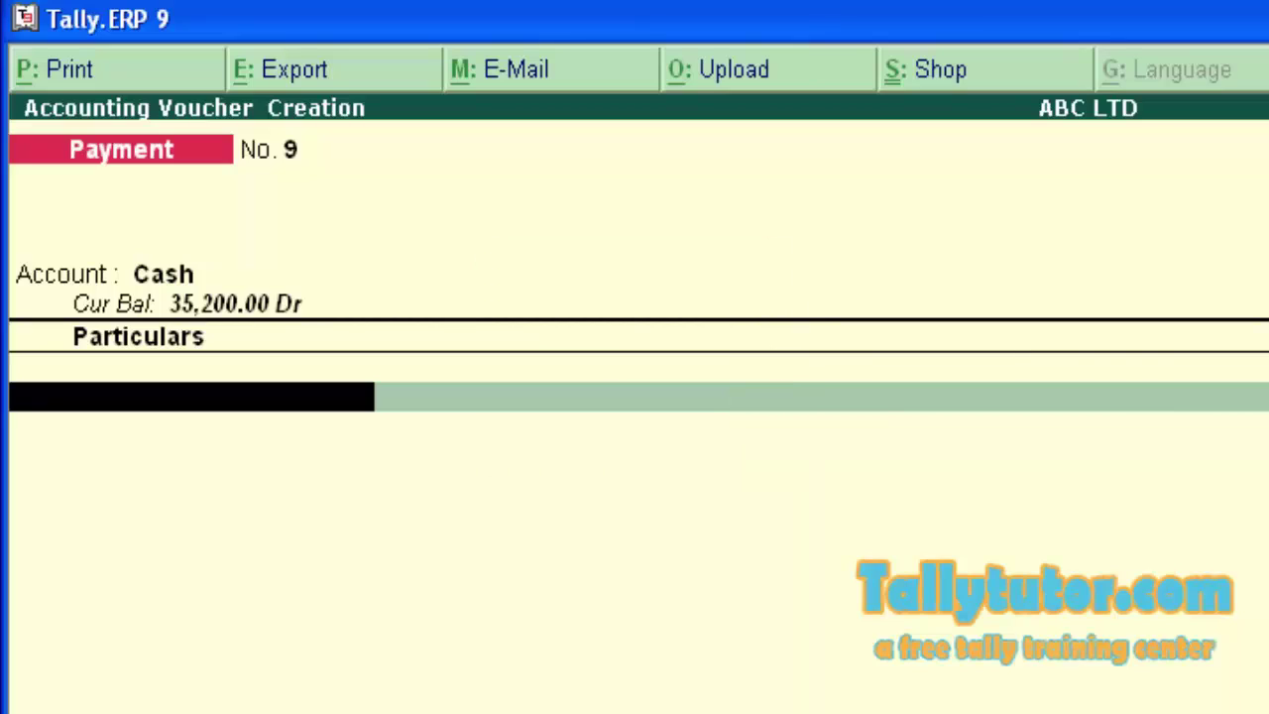
type("Off")
key("Return")
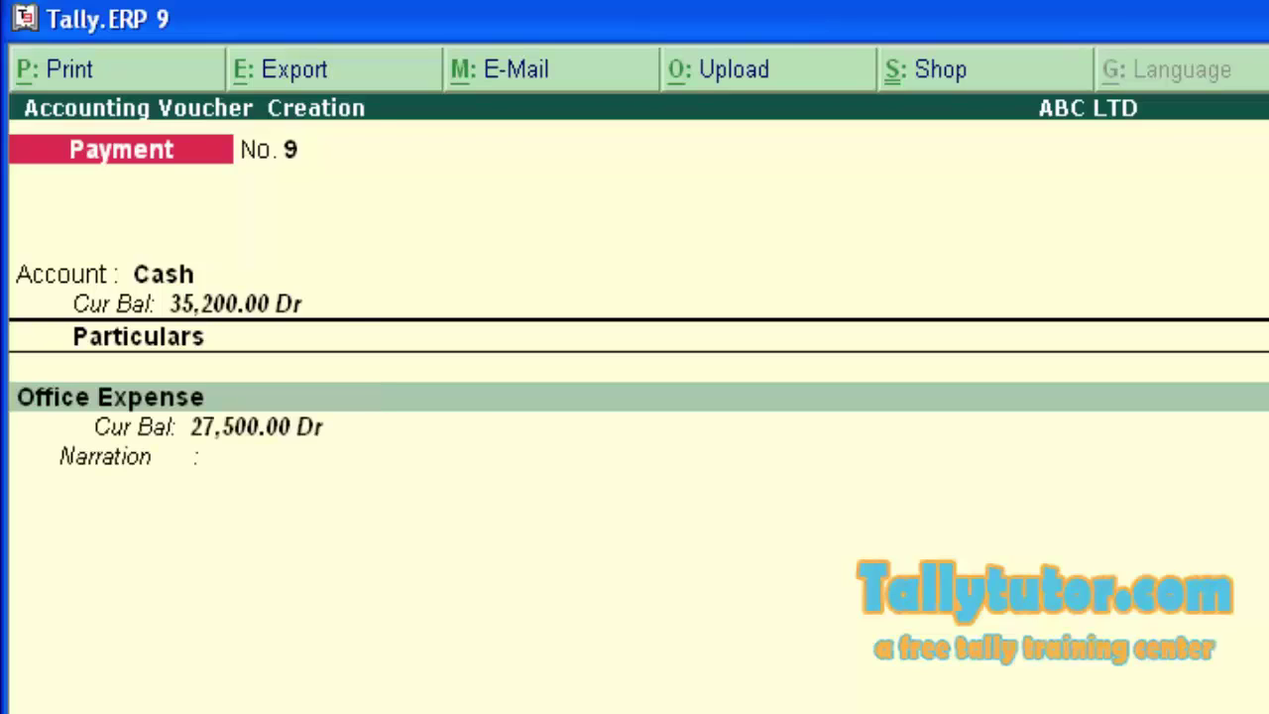
key("Return")
key("Return")
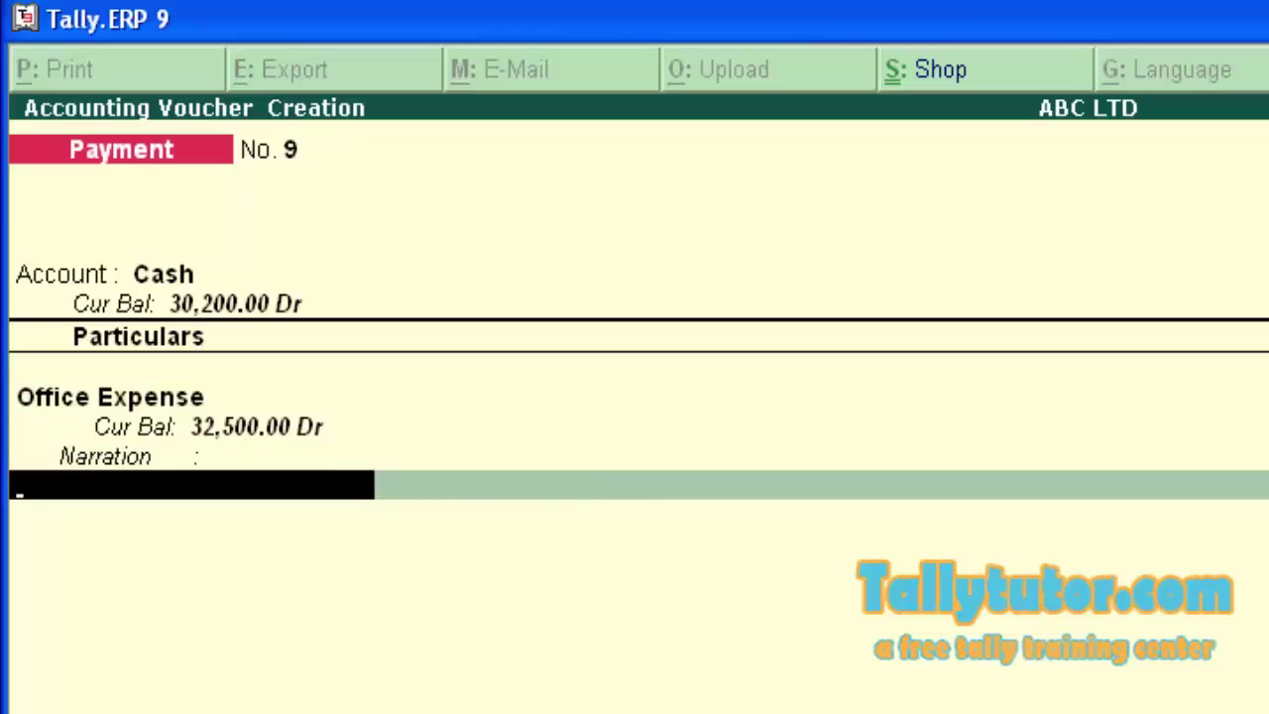
Add Office Electricity for 2,500 and Tea Expenses for 500 to the payment voucher, leaving their narrations blank
type("Off")
key("Return")
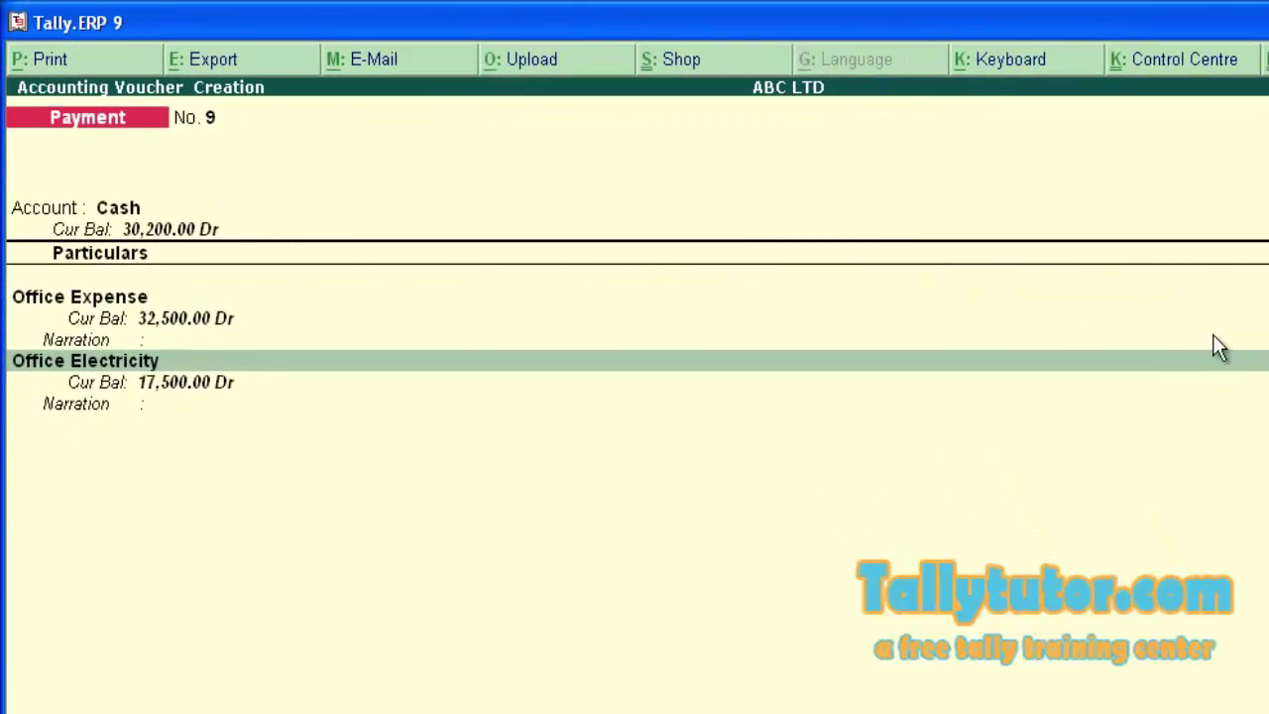
key("Return")
key("Return")
type("Tea")
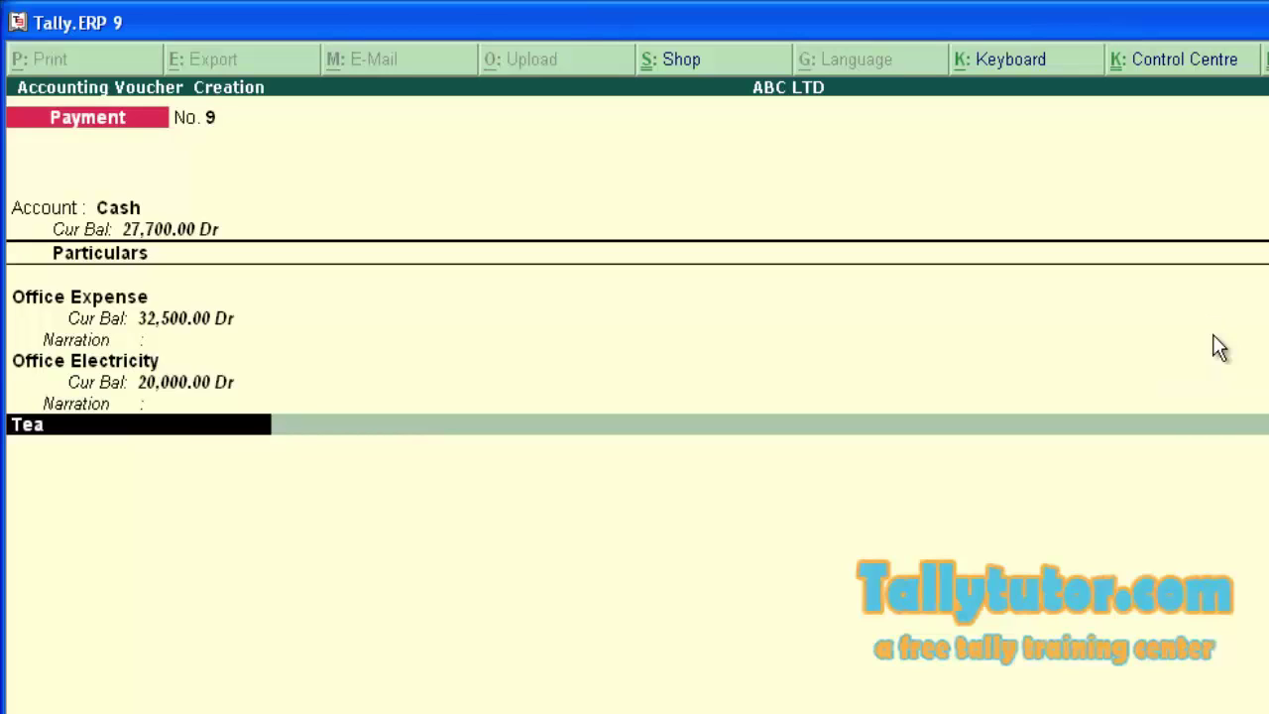
key("Return")
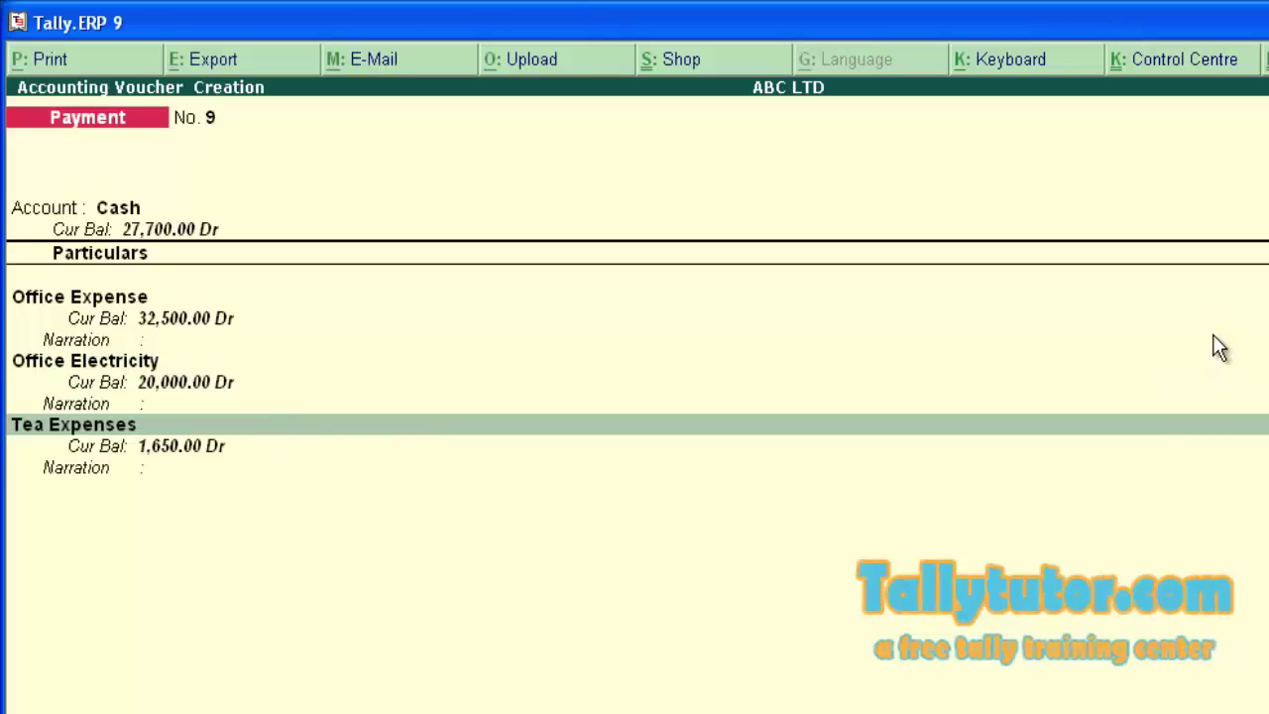
key("Return")
key("Return")
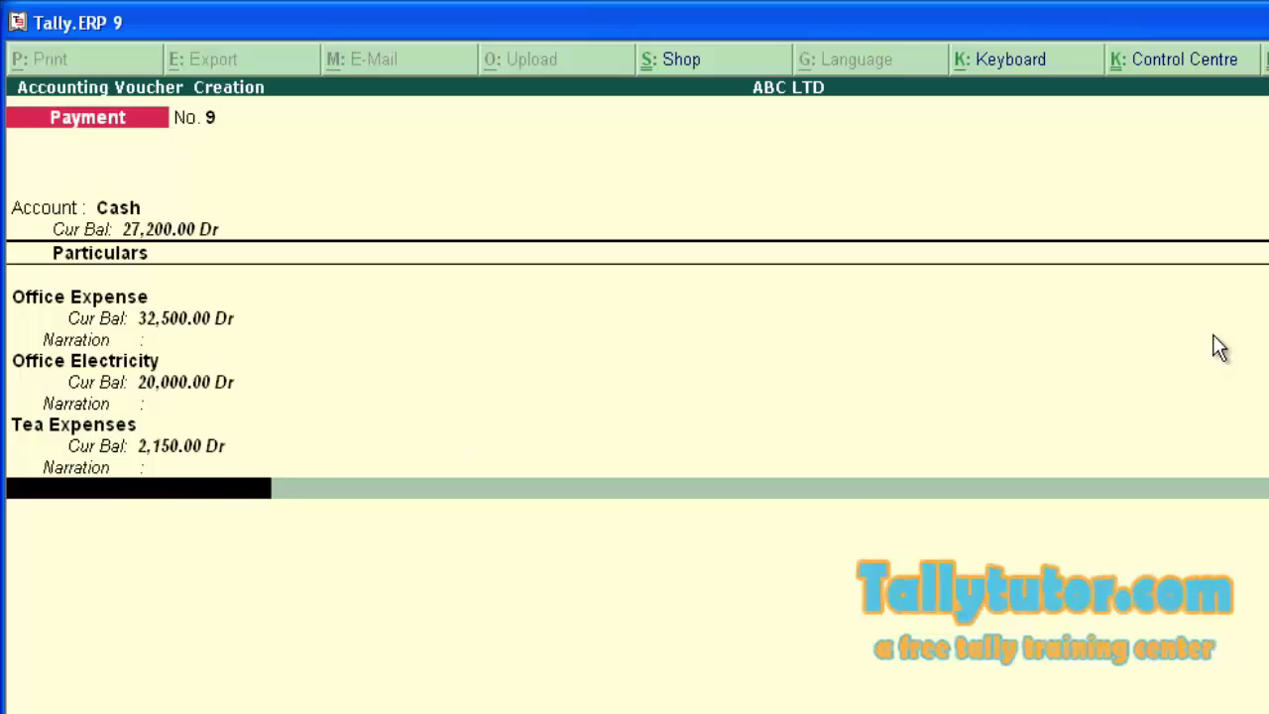
Add Printing & Stationery for 525 to the payment voucher and end the list of particulars
type("P")
key("Return")
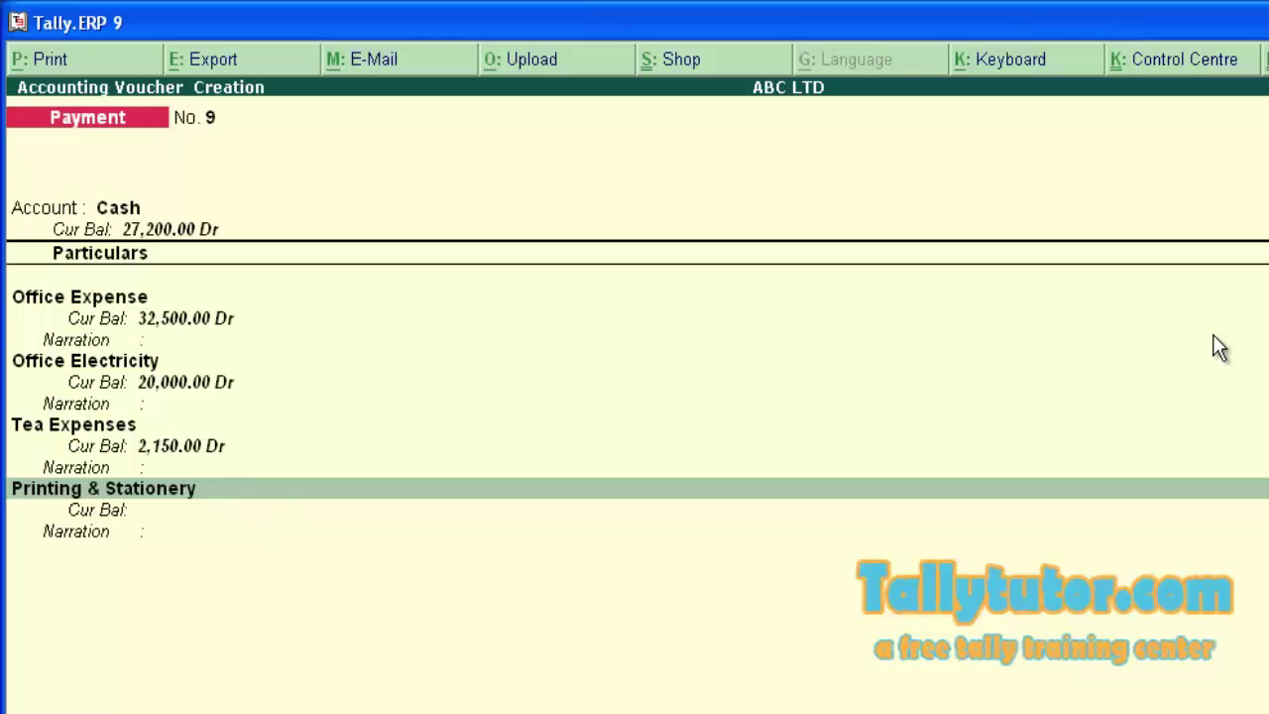
key("Return")
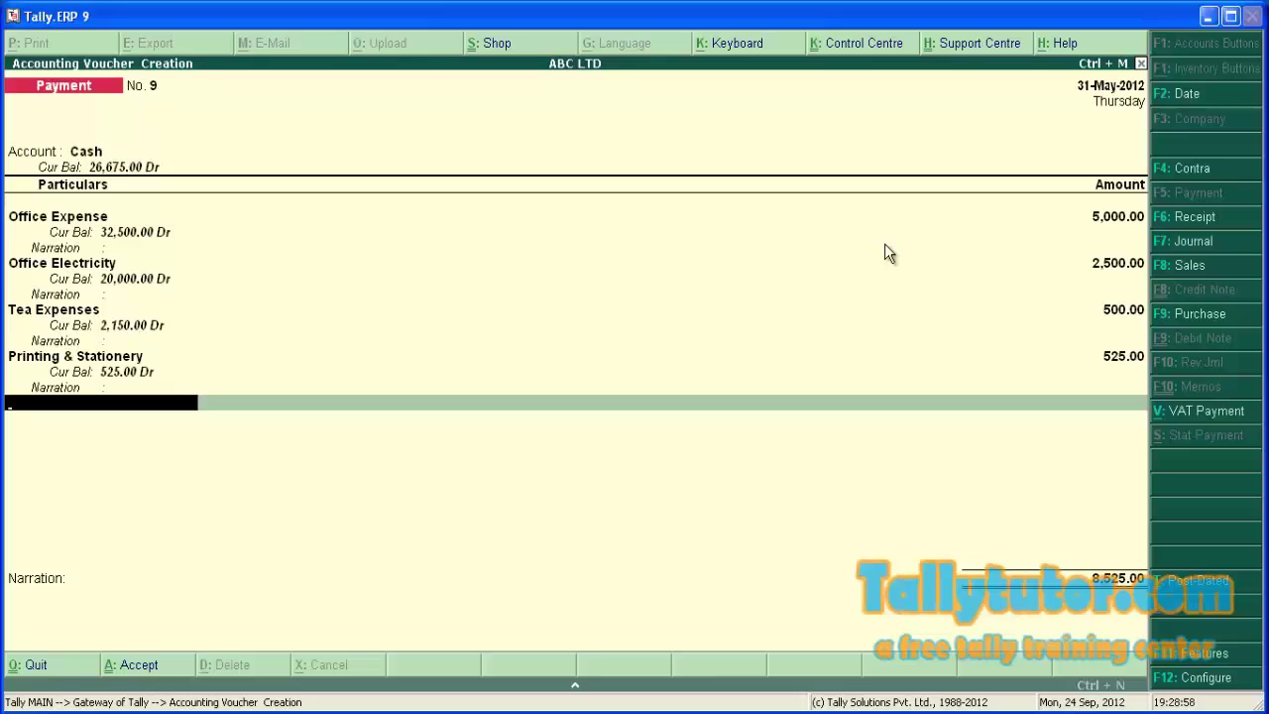
key("Return")
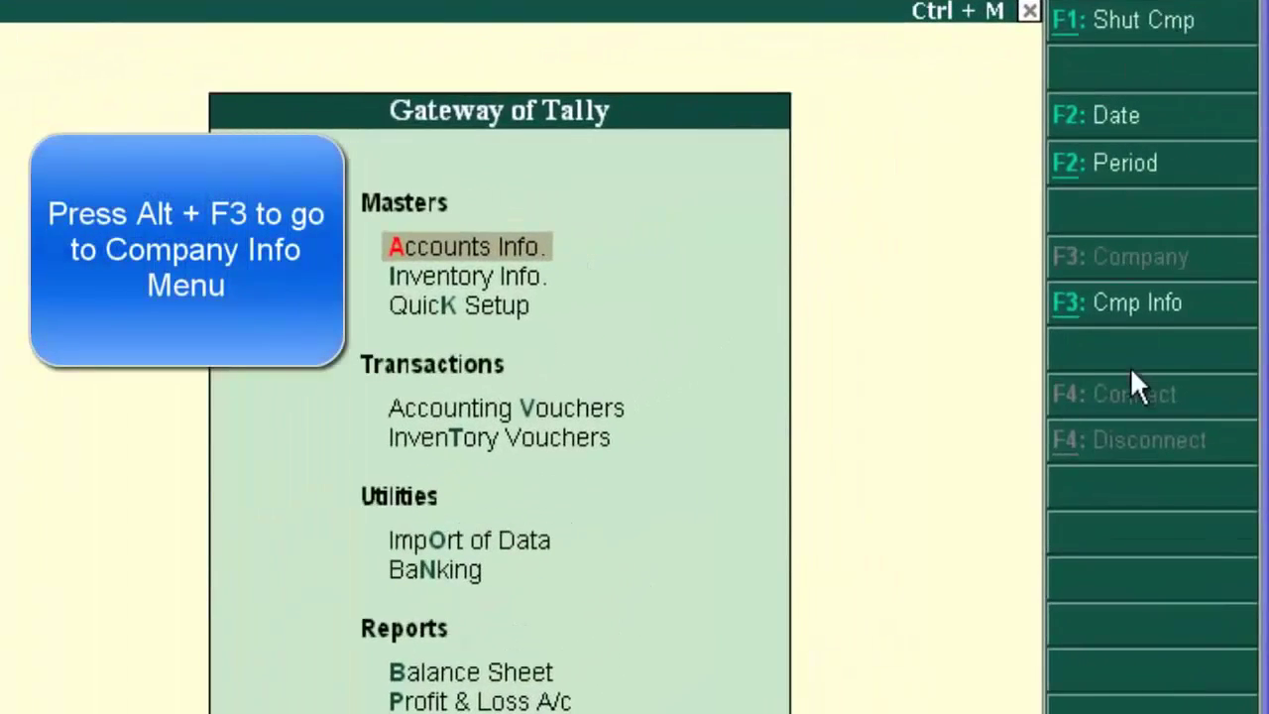
From the Gateway of Tally, go to Company Info and open ABC LTD for alteration
left_click(1120, 322)
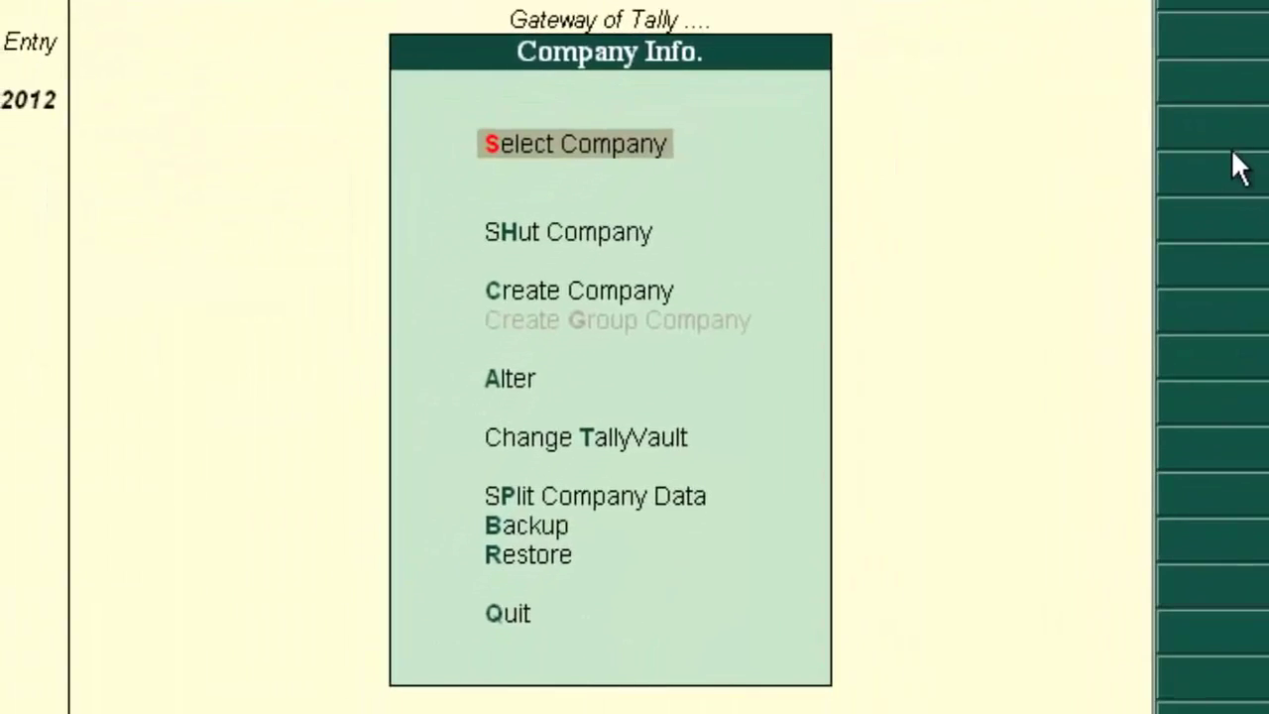
key("Down")
key("Down")
key("Down")
key("Return")
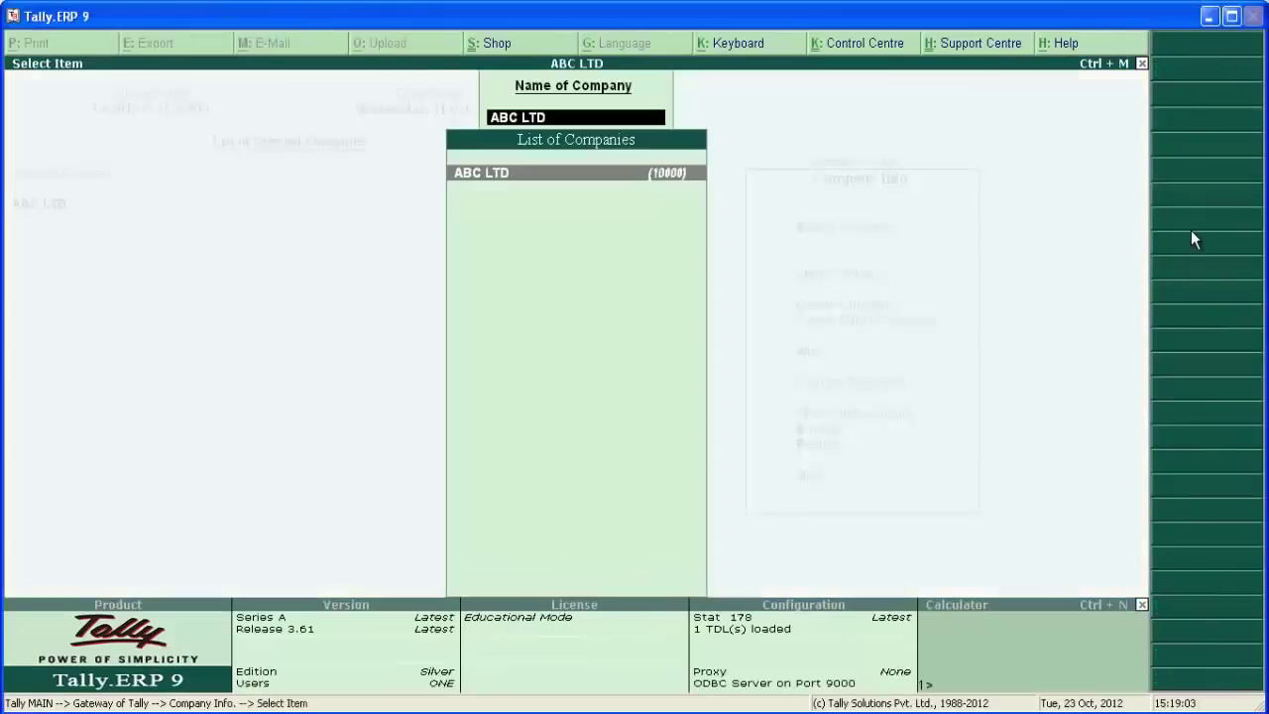
key("Return")
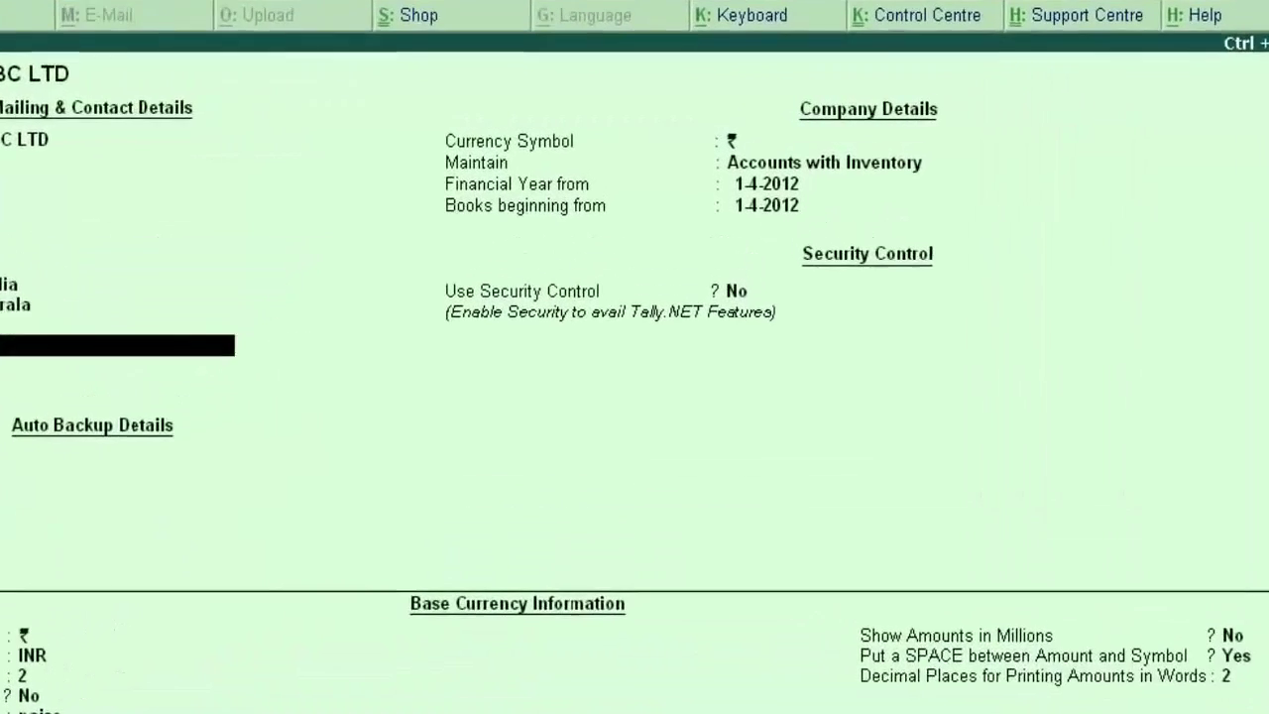
Leave the contact and backup details unchanged and set Maintain to Accounts Only for the company
key("Return")
key("Return")
key("Return")
key("Return")
key("Return")
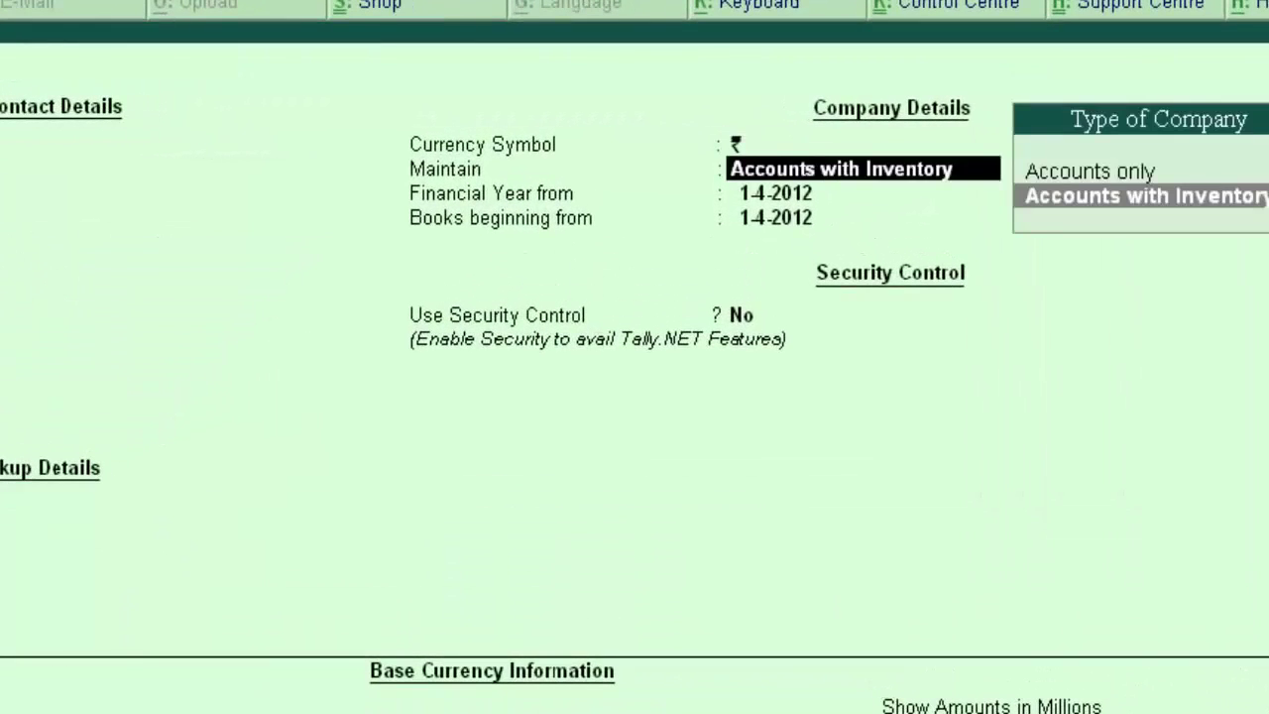
key("Up")
key("Return")
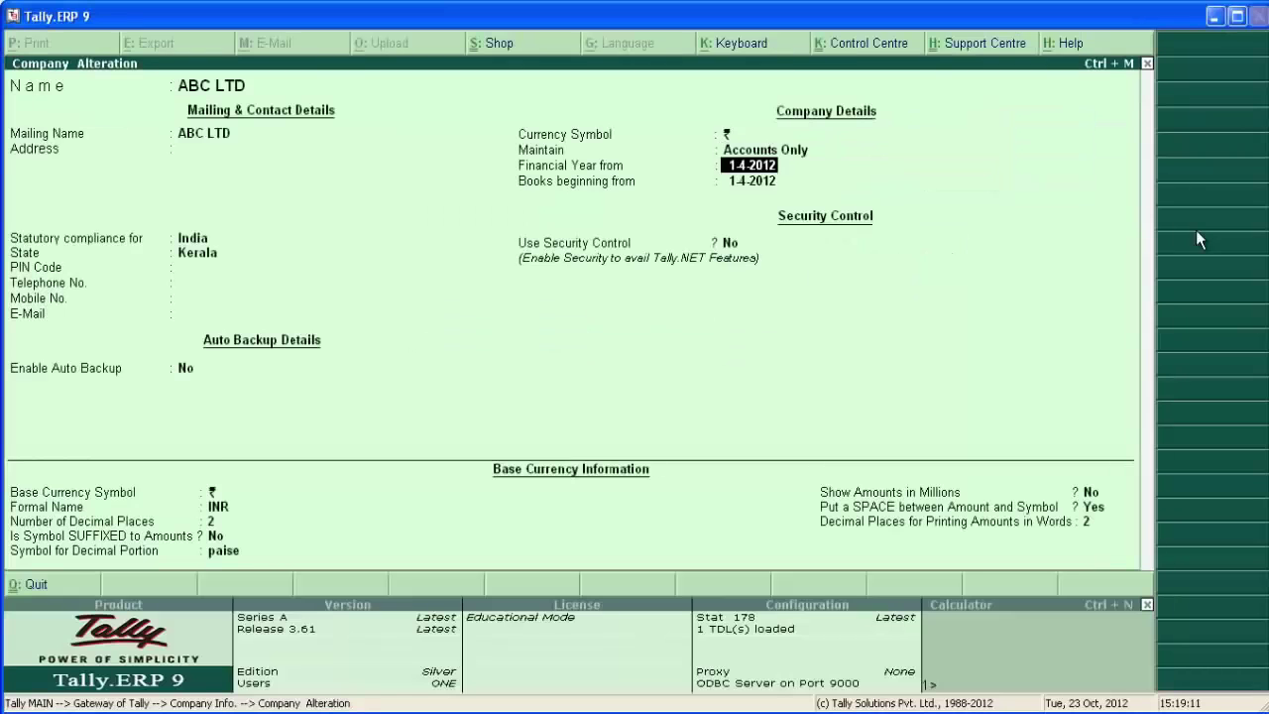
Keep the remaining company details, save the alteration and return to the Gateway of Tally
key("Return")
key("Return")
key("Return")
key("Return")
key("Return")
key("Return")
key("Return")
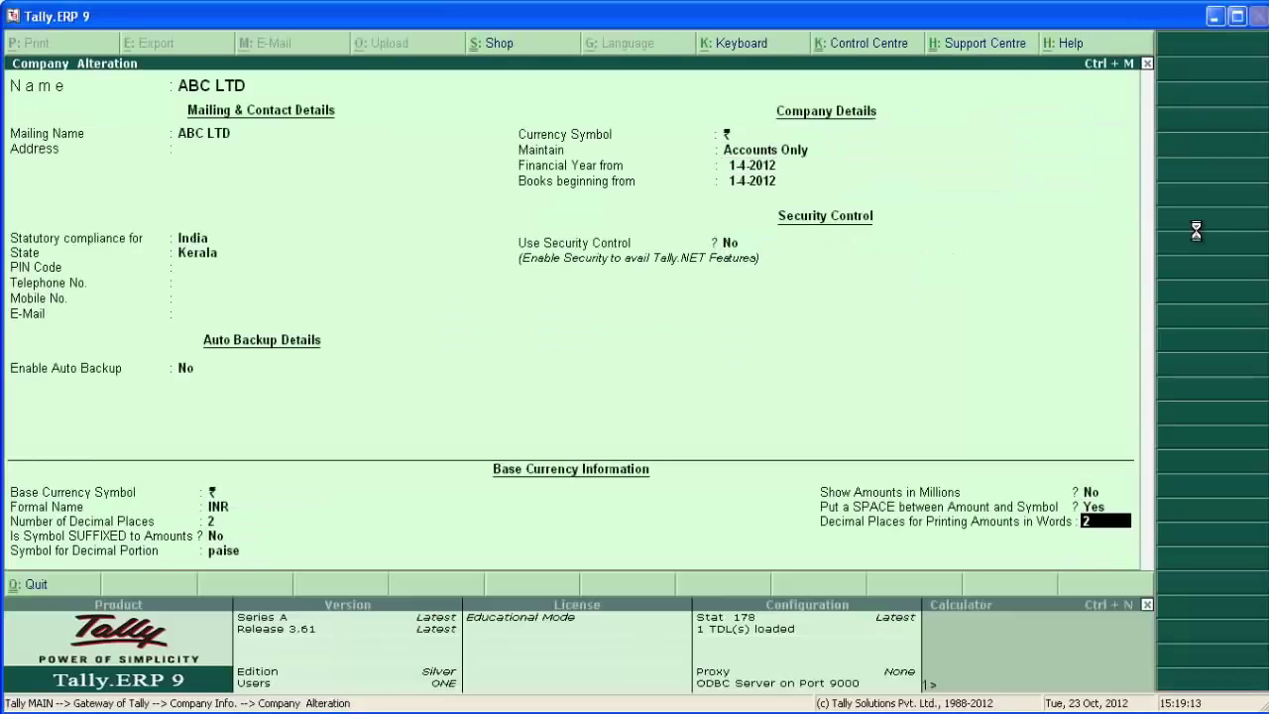
key("Return")
key("Return")
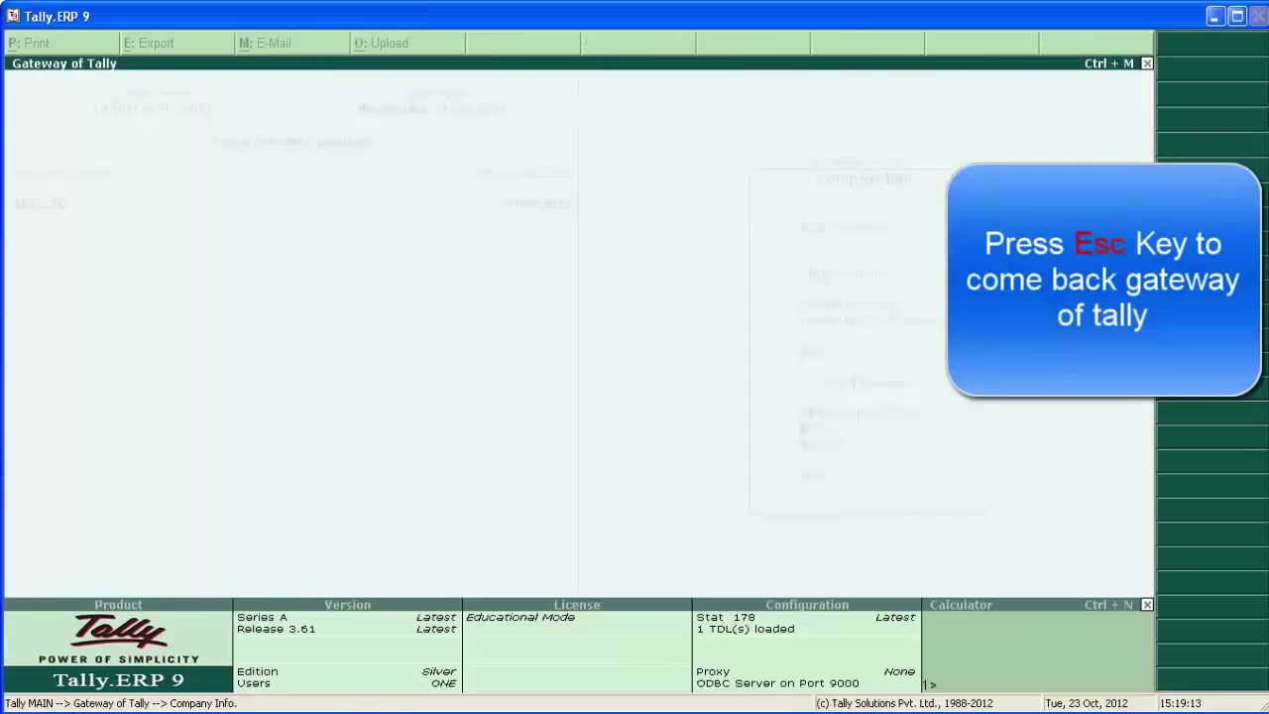
key("Escape")
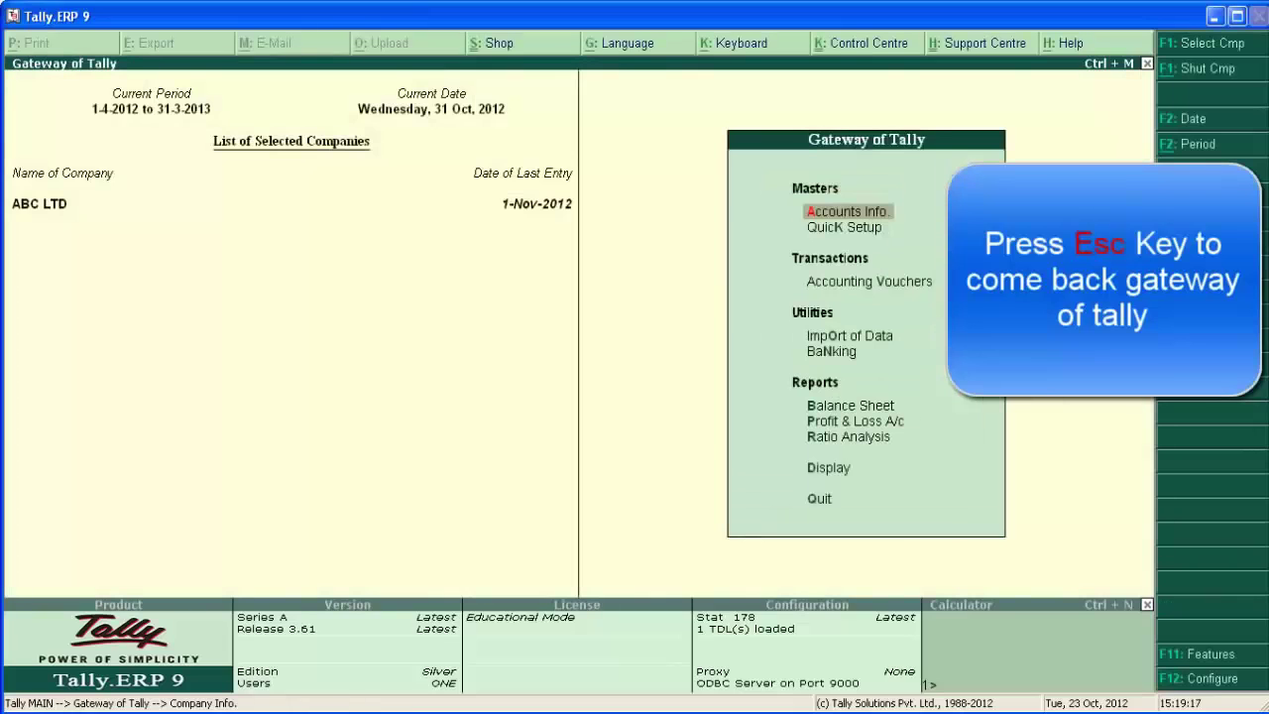
key("Escape")
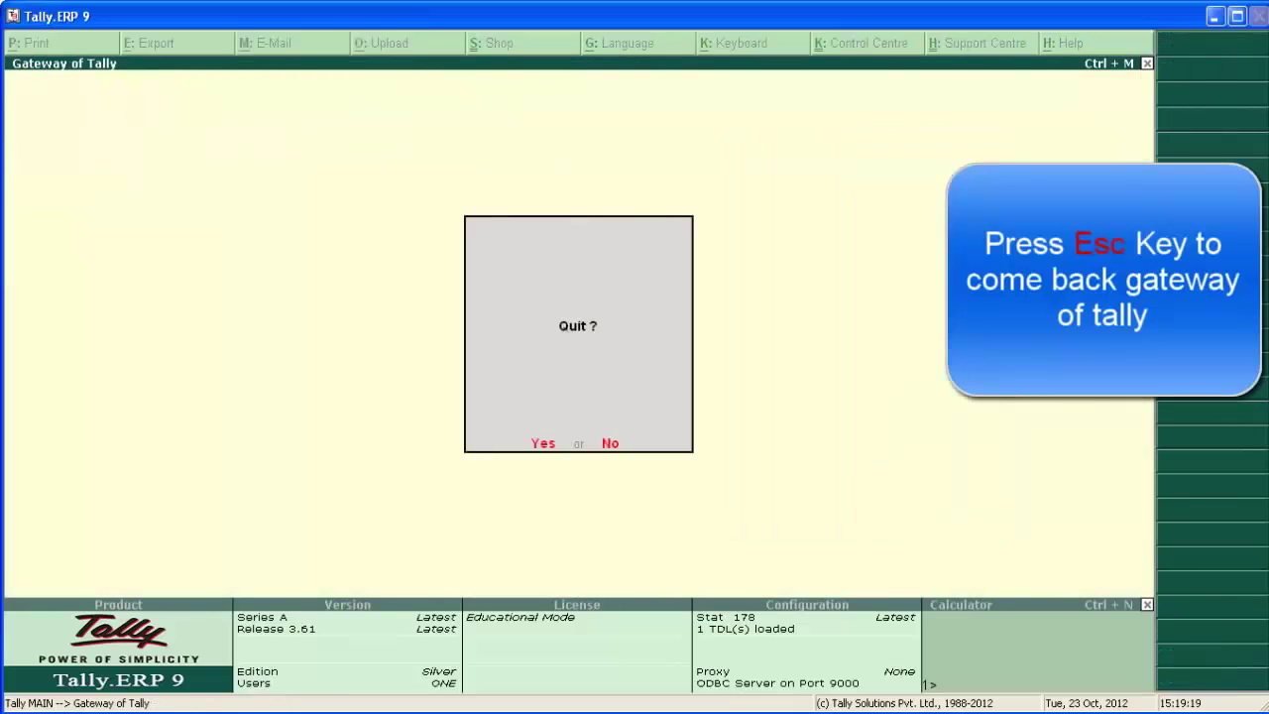
key("Escape")
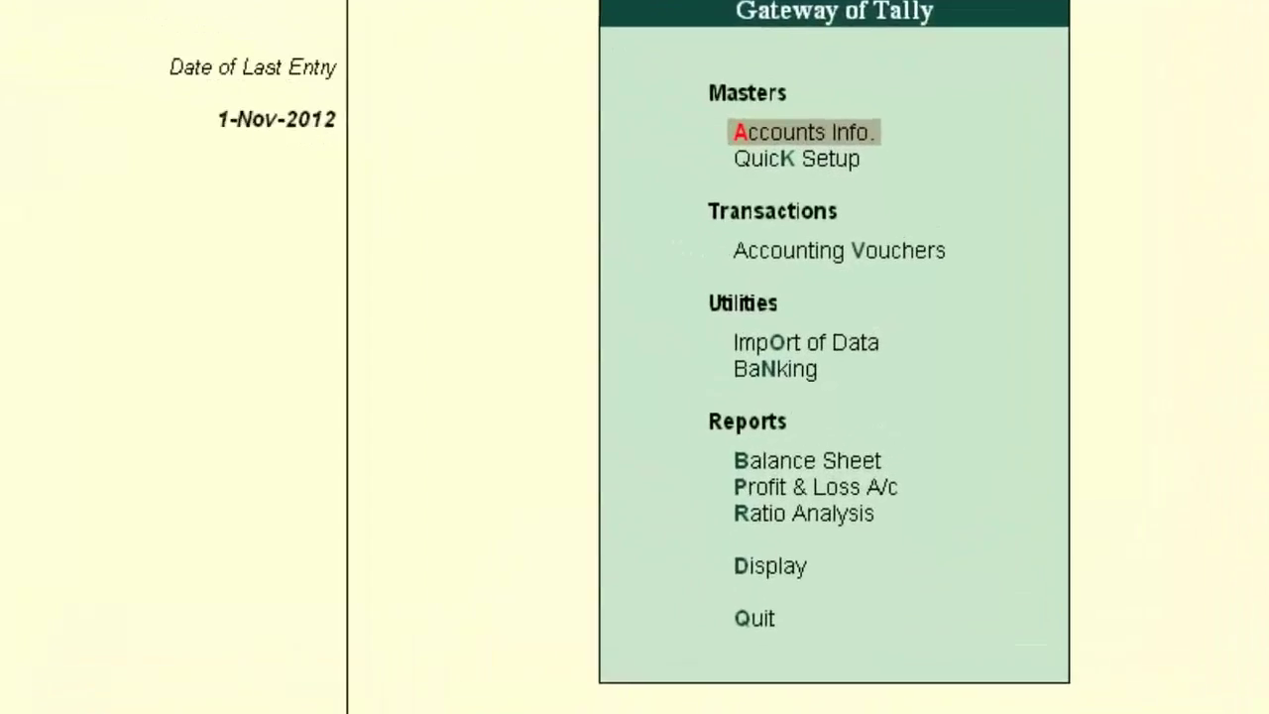
Open accounting voucher creation and switch to a sales voucher
key("Down")
key("Down")
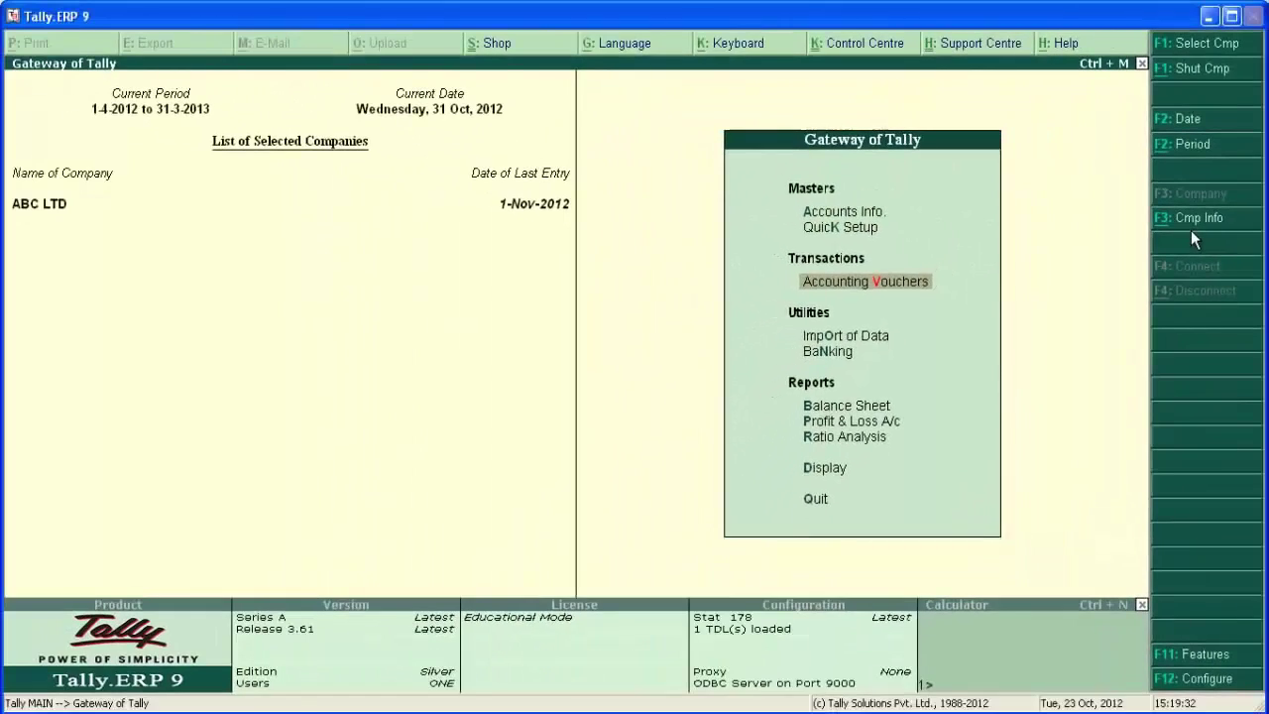
key("Return")
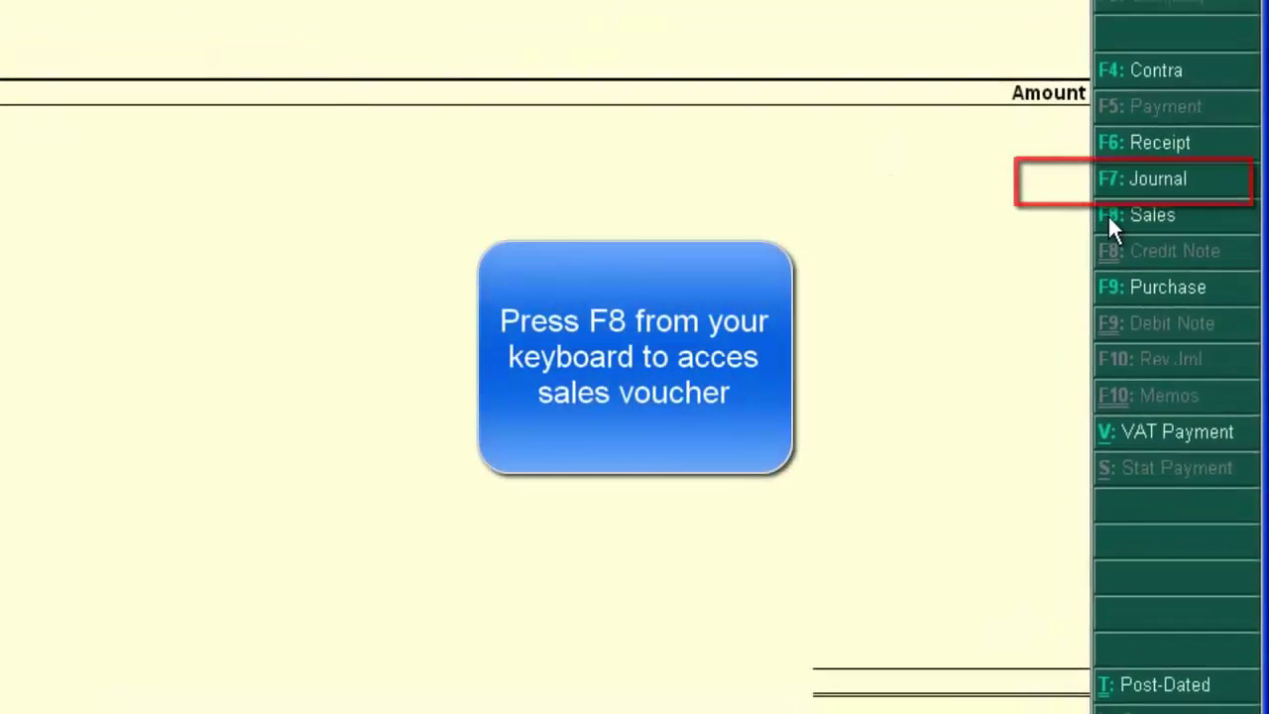
key("F8")
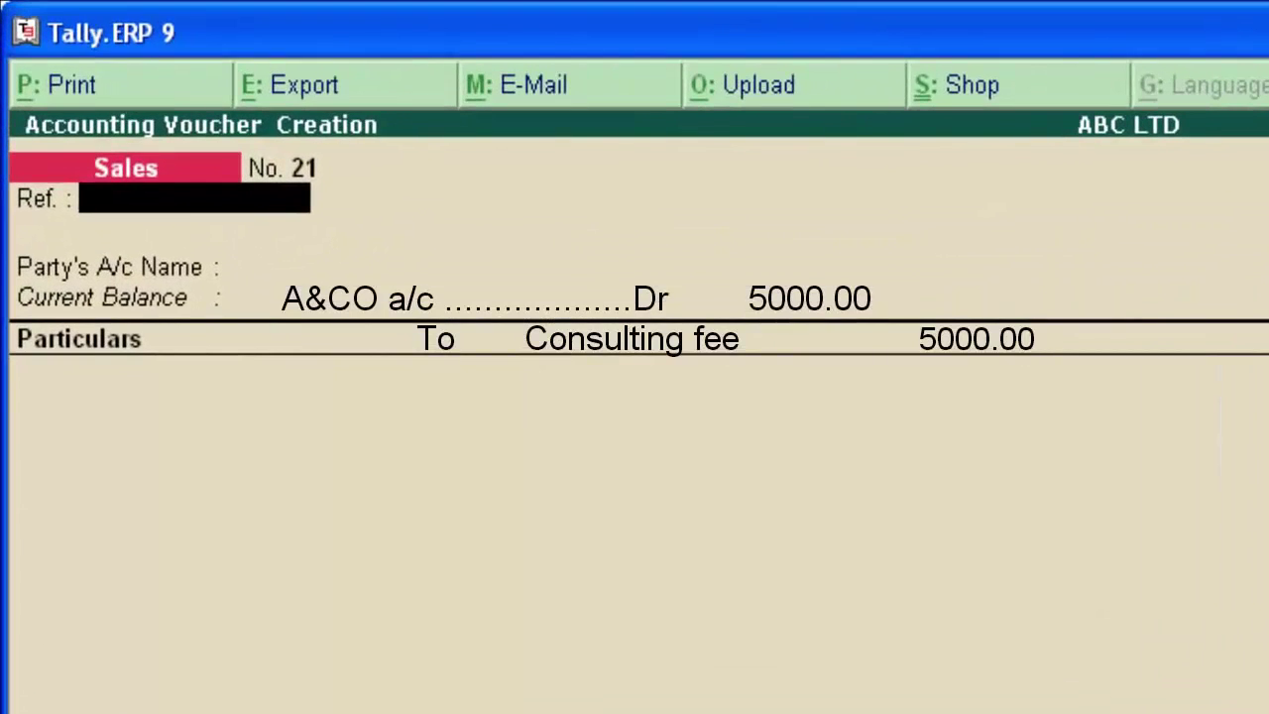
Enter reference PO.456, choose A&CO as the party account and save the party details with the despatch and order fields blank
type("PO")
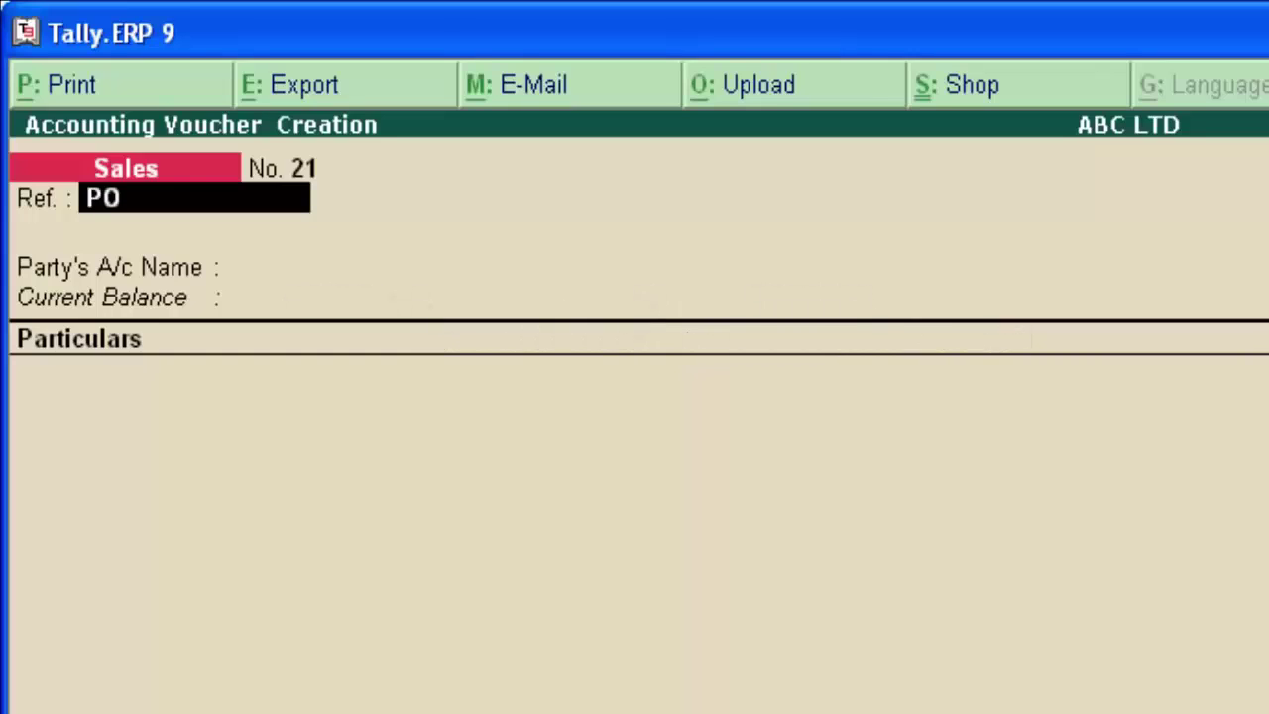
type(".456")
key("Return")
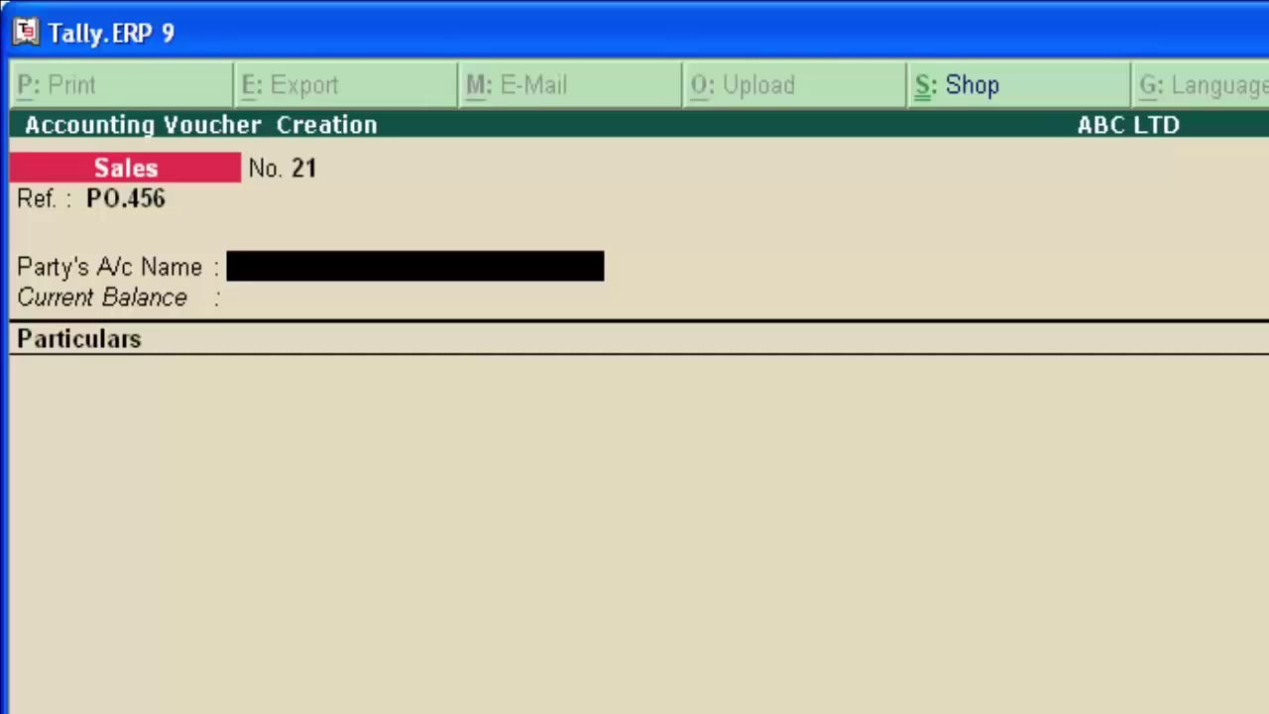
key("Return")
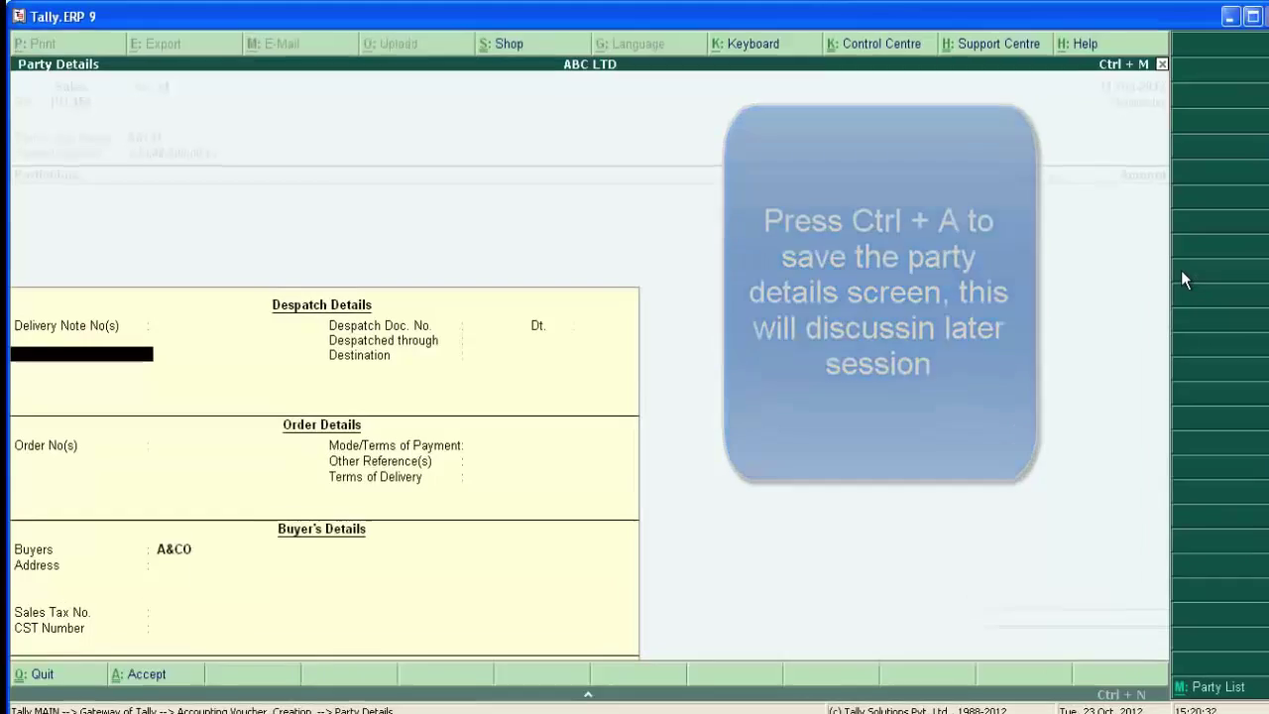
key("ctrl+a")
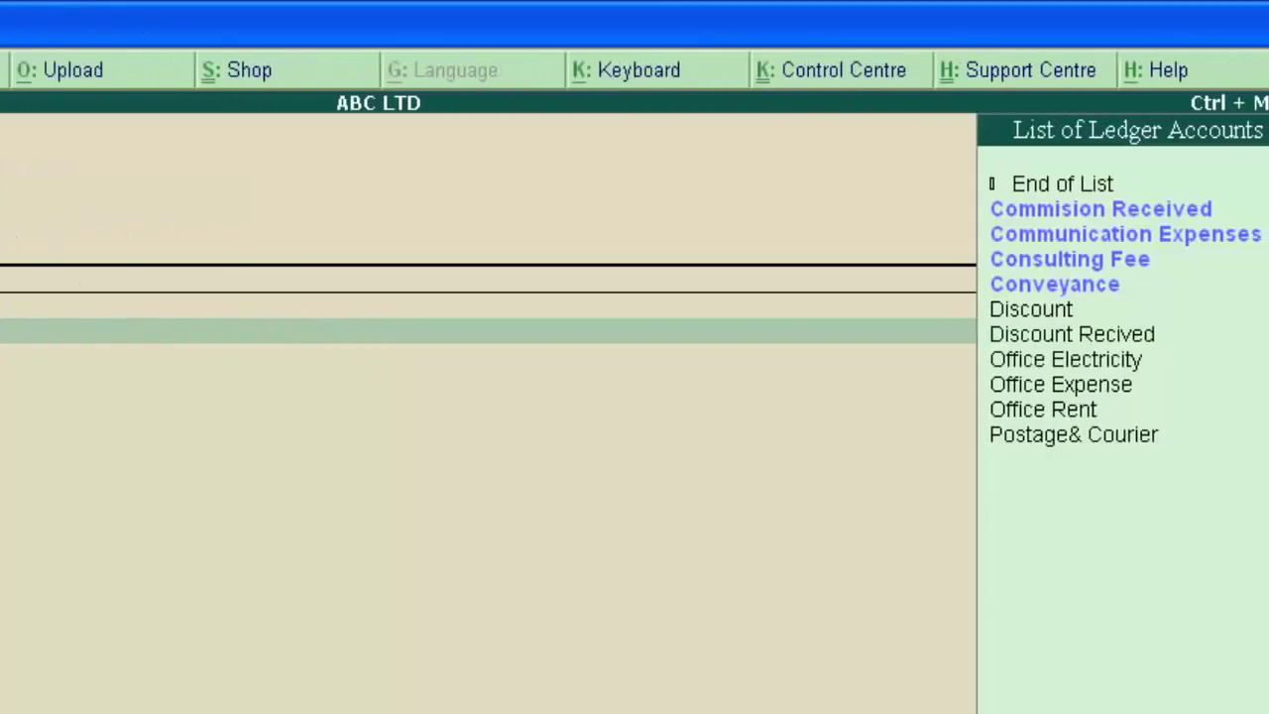
Enter Consulting Fee as the sales voucher's particular with an amount of 5,000 and end the list
type("co")
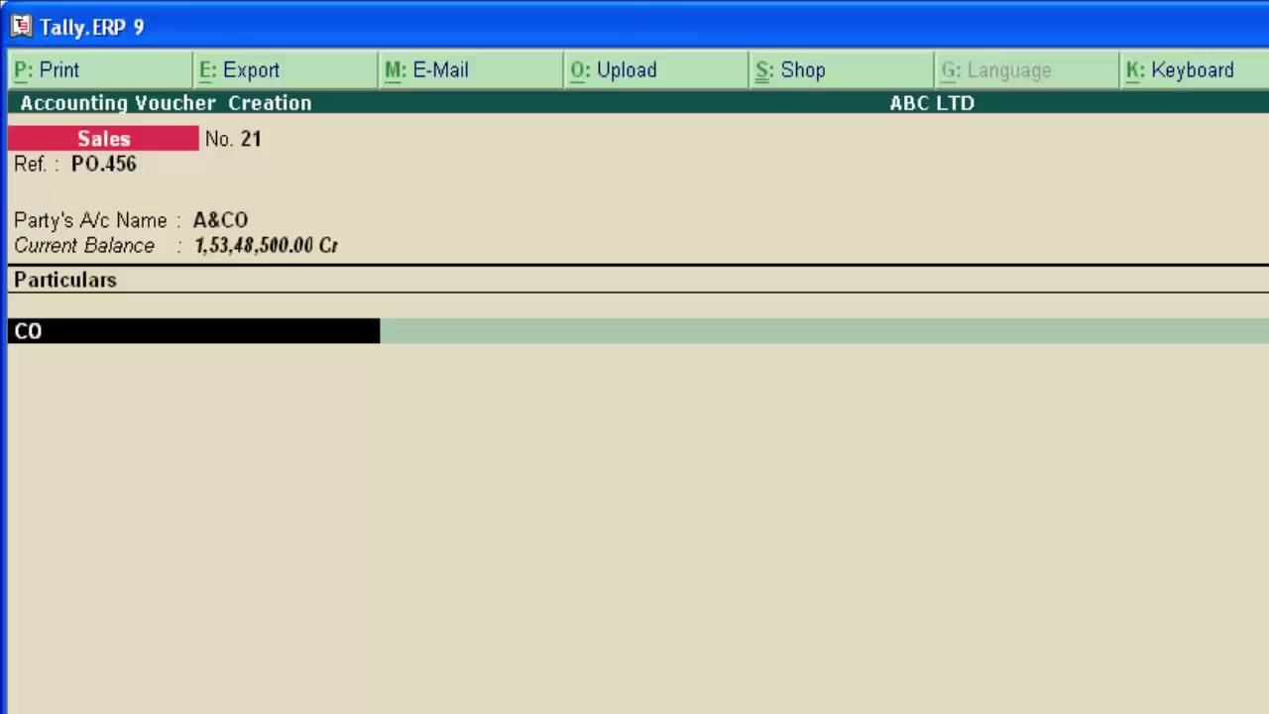
key("Return")
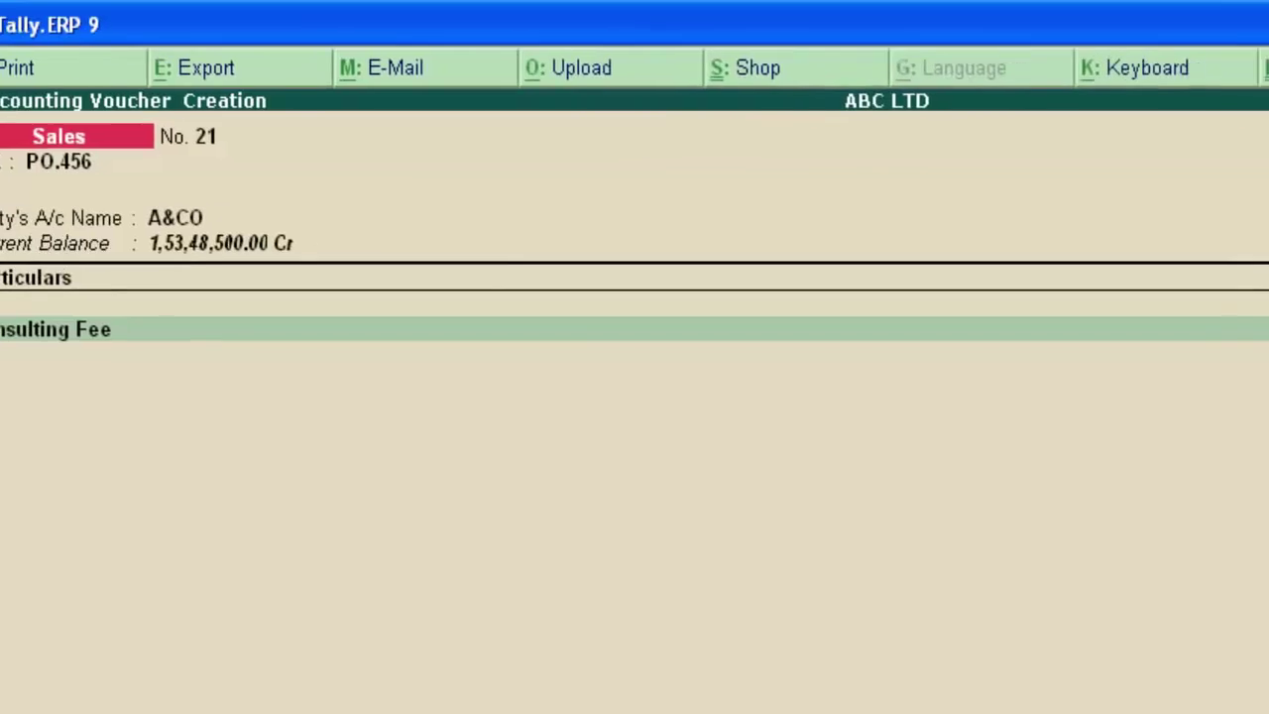
type("5,000")
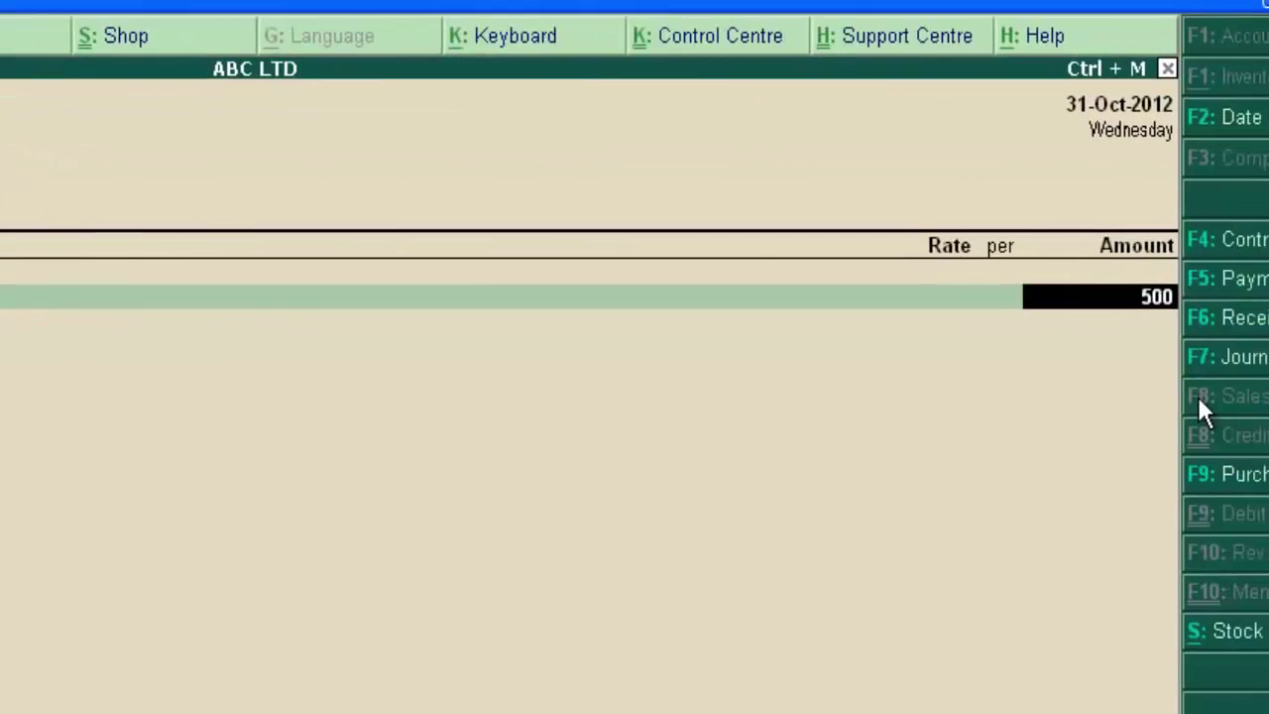
key("Return")
key("Return")
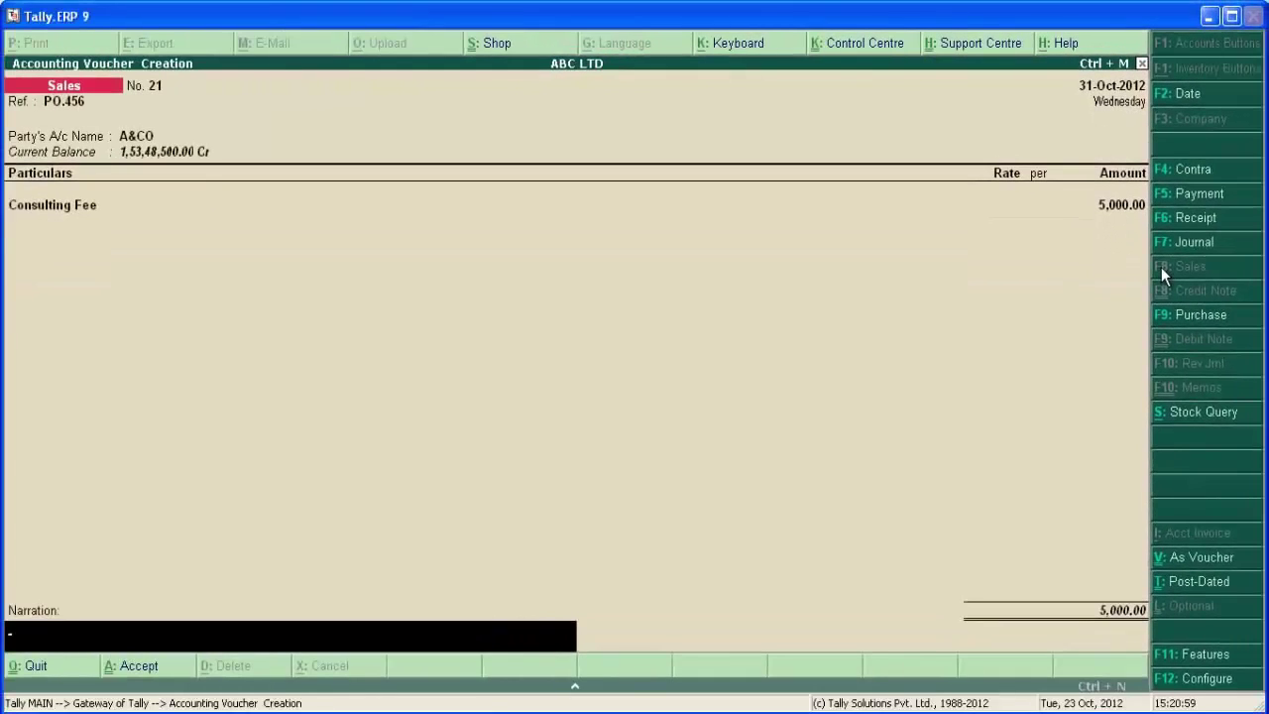
Enter the narration CONSULTING FEE and accept the sales voucher
type("CONSULTING FEE")
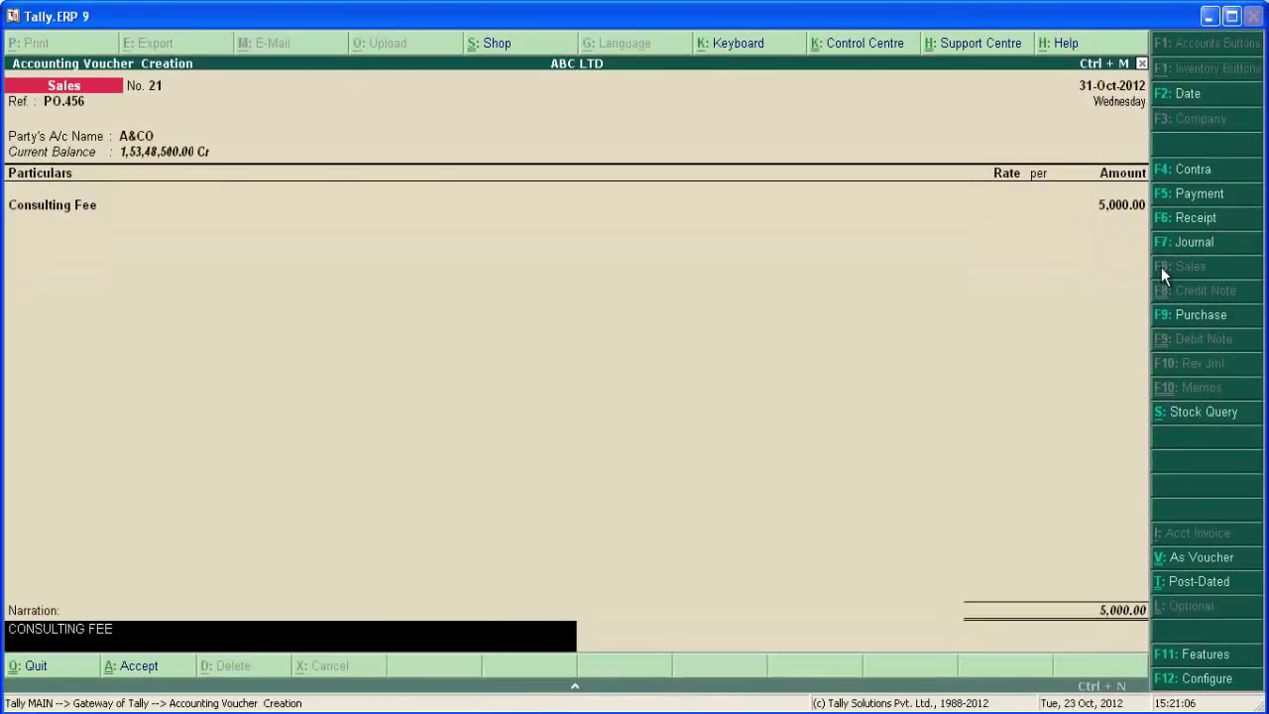
key("Return")
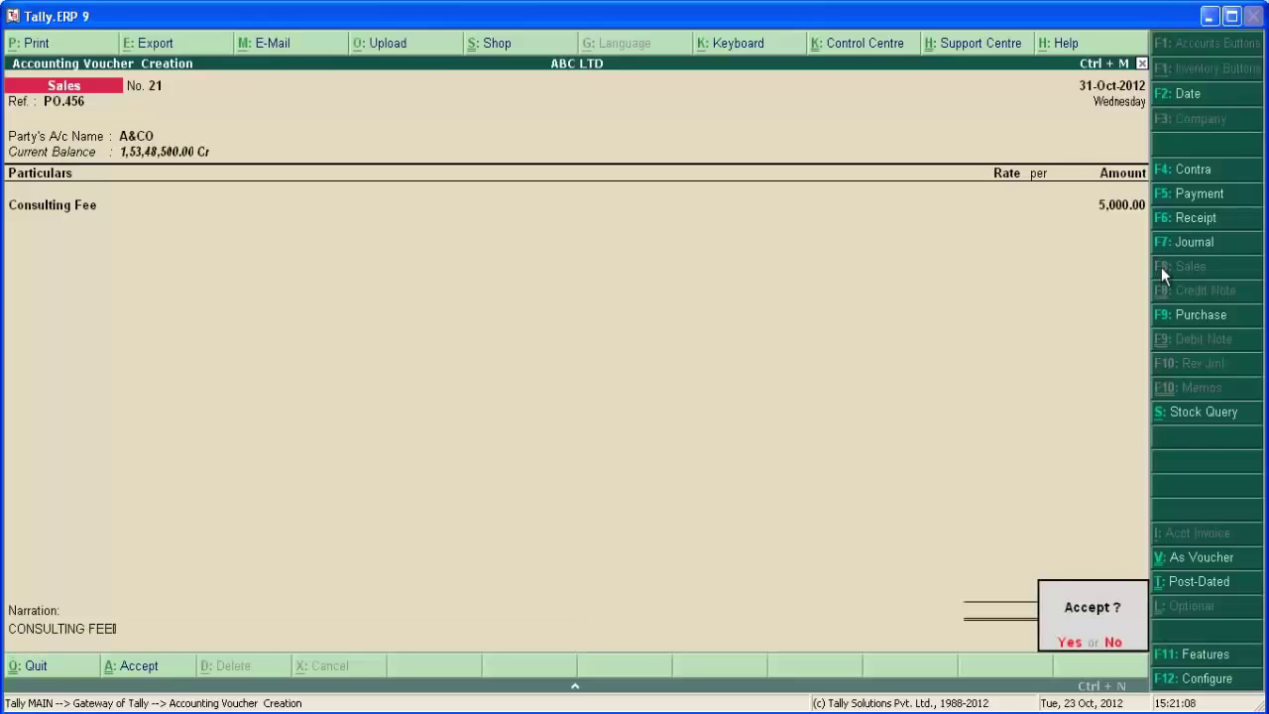
key("y")
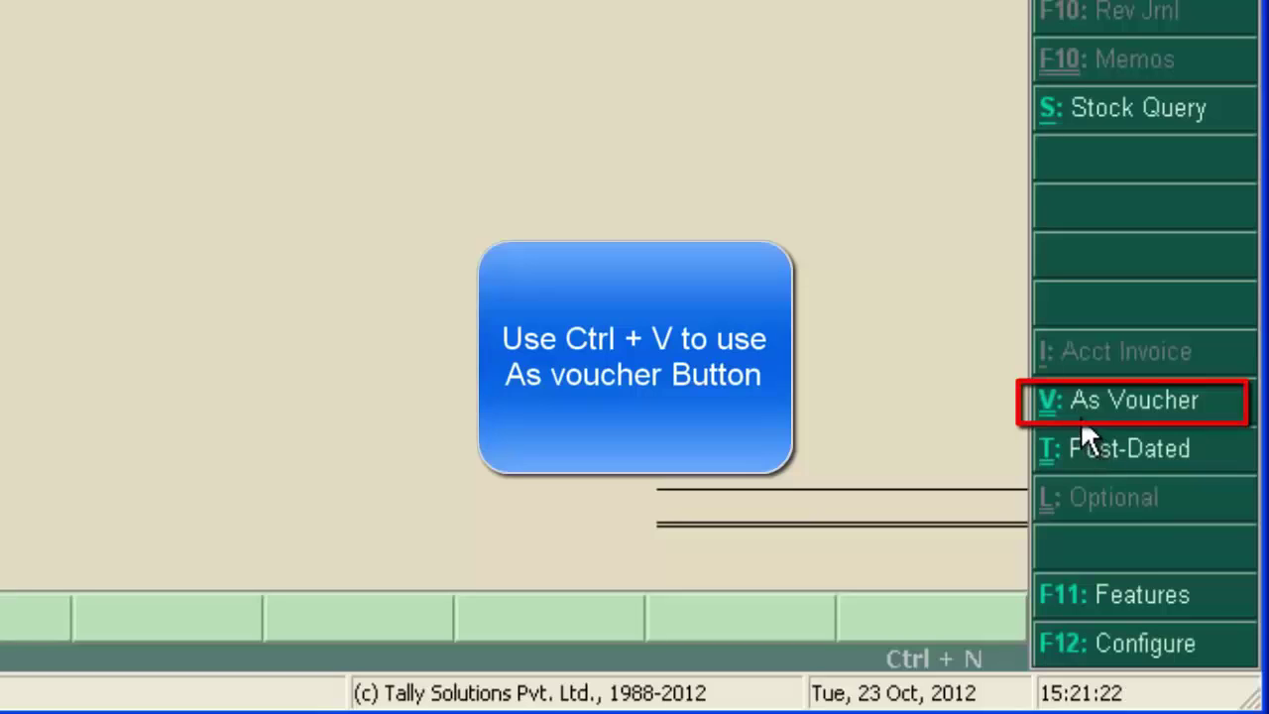
Switch the new sales voucher to voucher mode, then reopen the previous PO.456 voucher and toggle it between invoice and voucher mode, ending in voucher mode
key("ctrl+v")
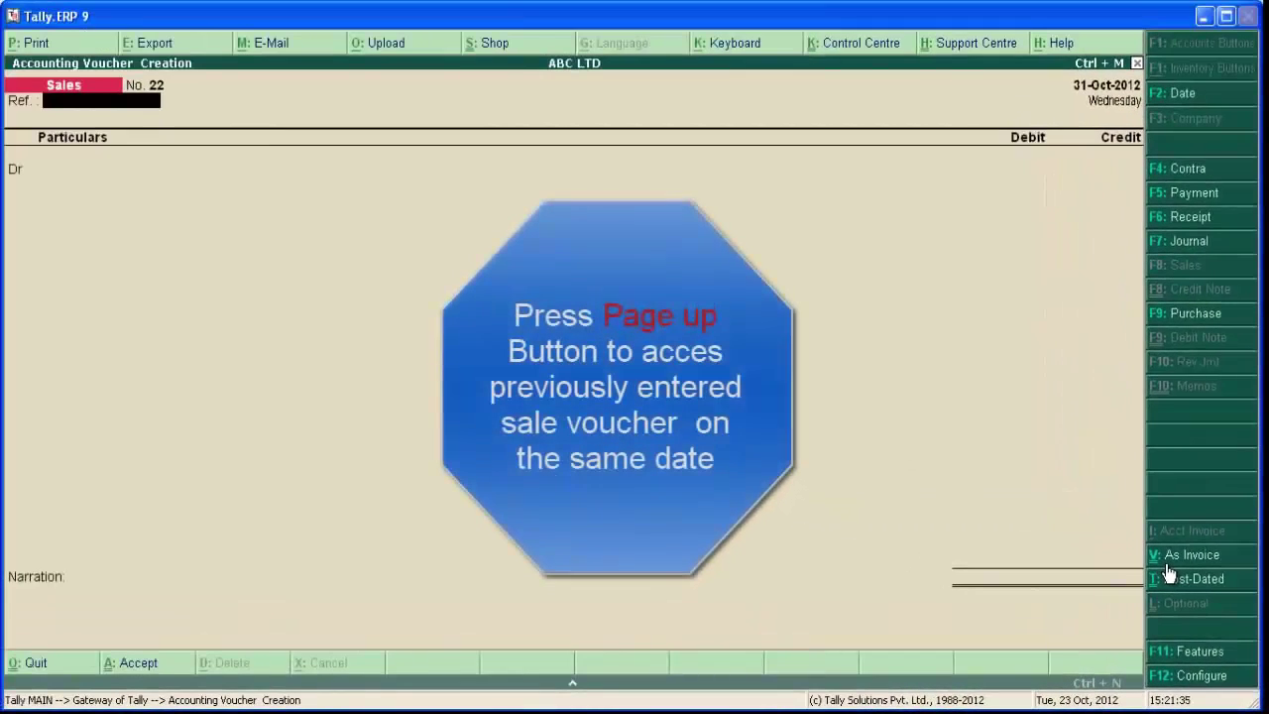
key("Page_Up")
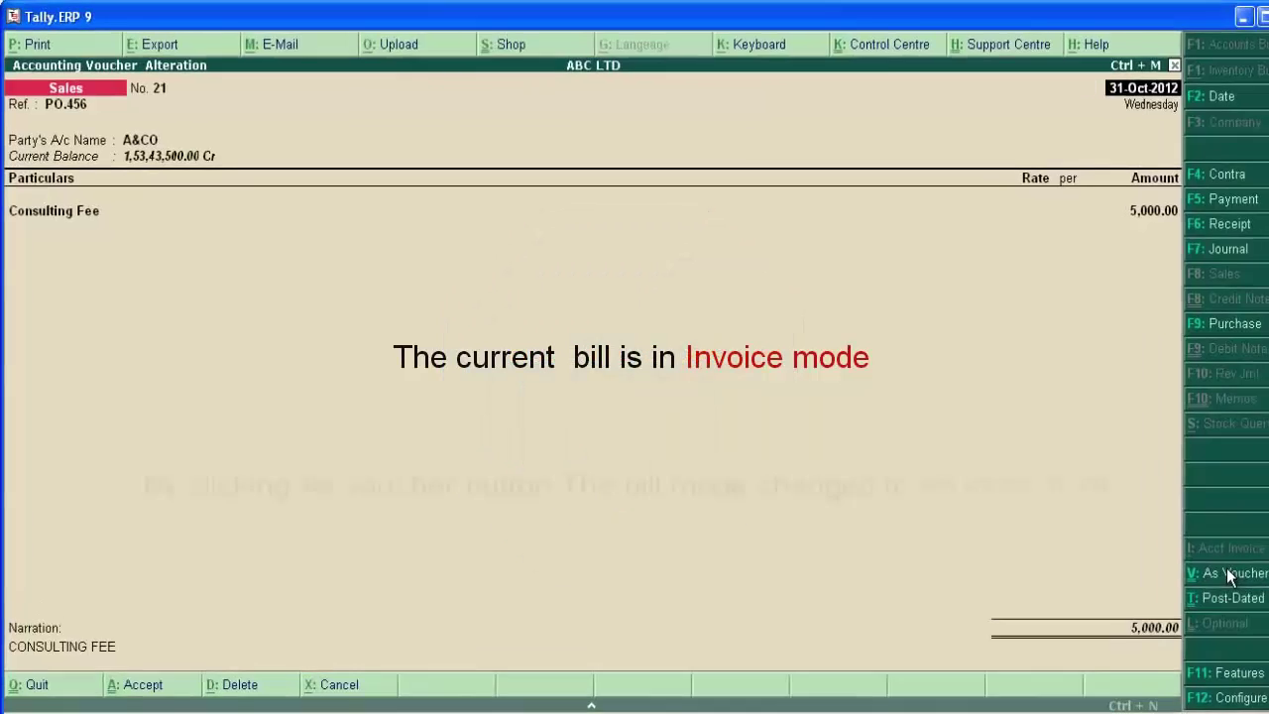
left_click(1229, 575)
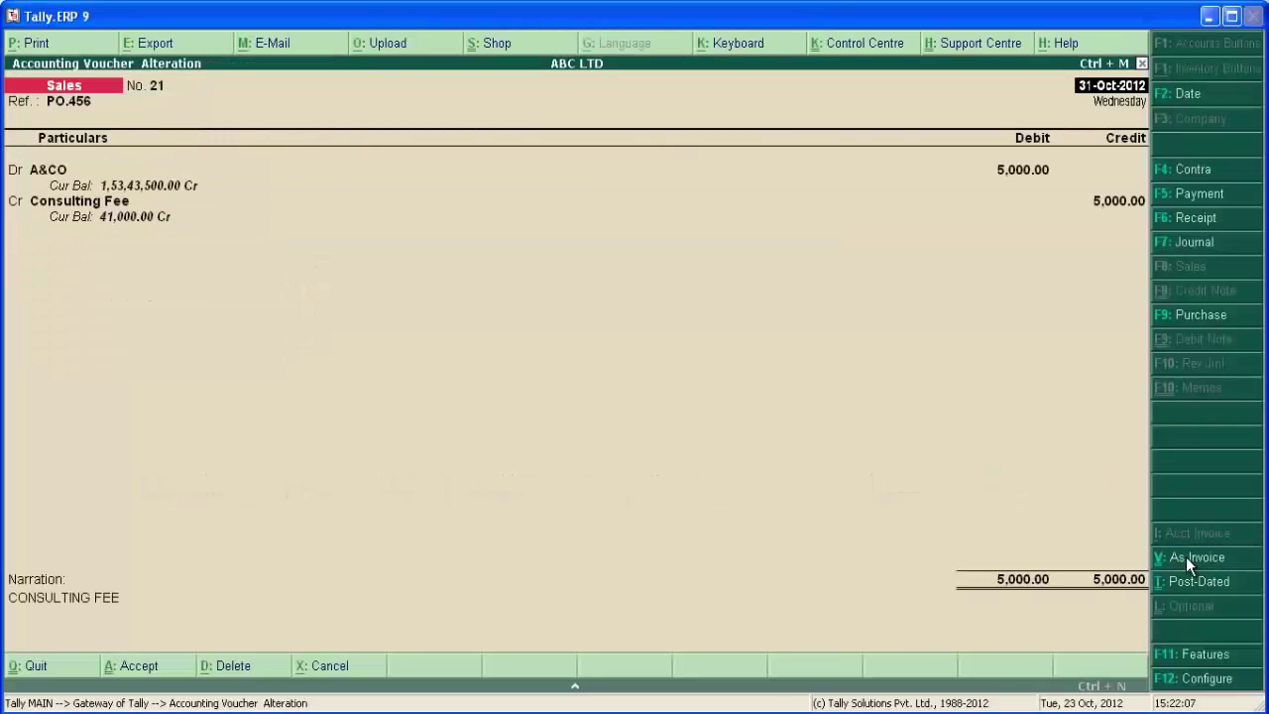
left_click(1186, 556)
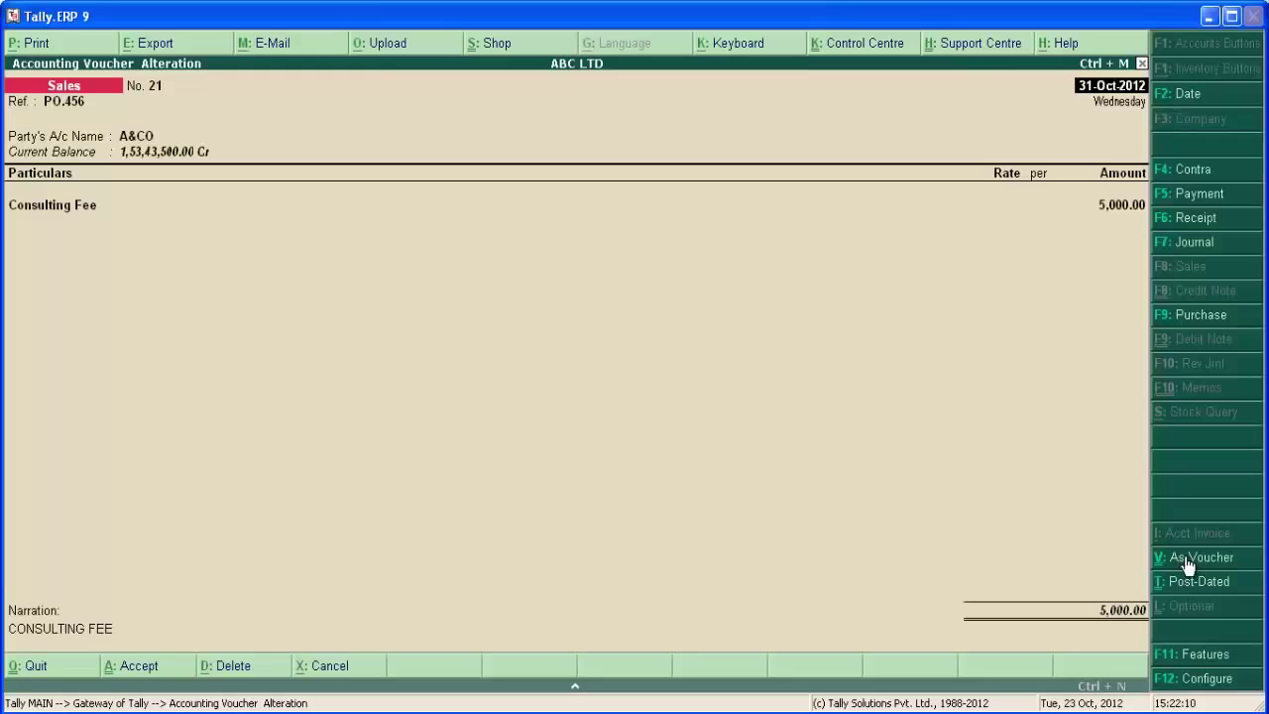
left_click(1183, 561)
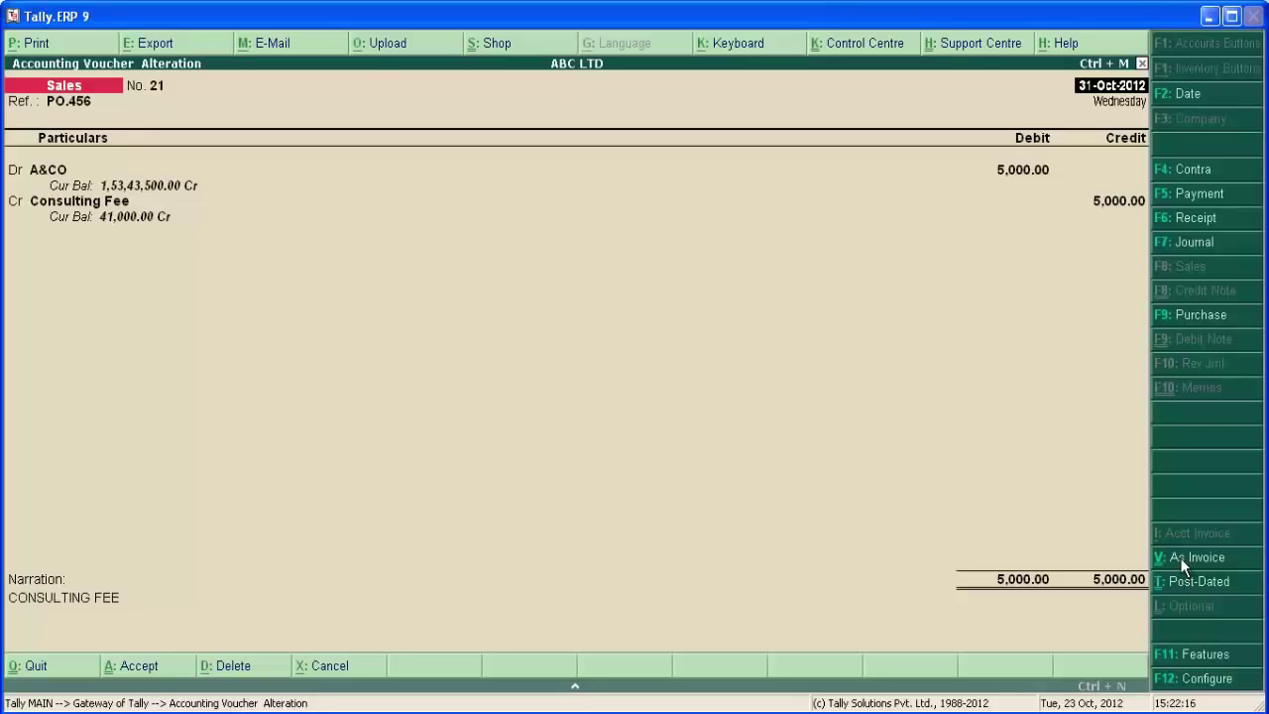
From the voucher's Consulting Fee line, review the sales configuration, especially Allow Income Accounts in Sales Vouchers, and keep all its settings
key("Return")
key("Return")
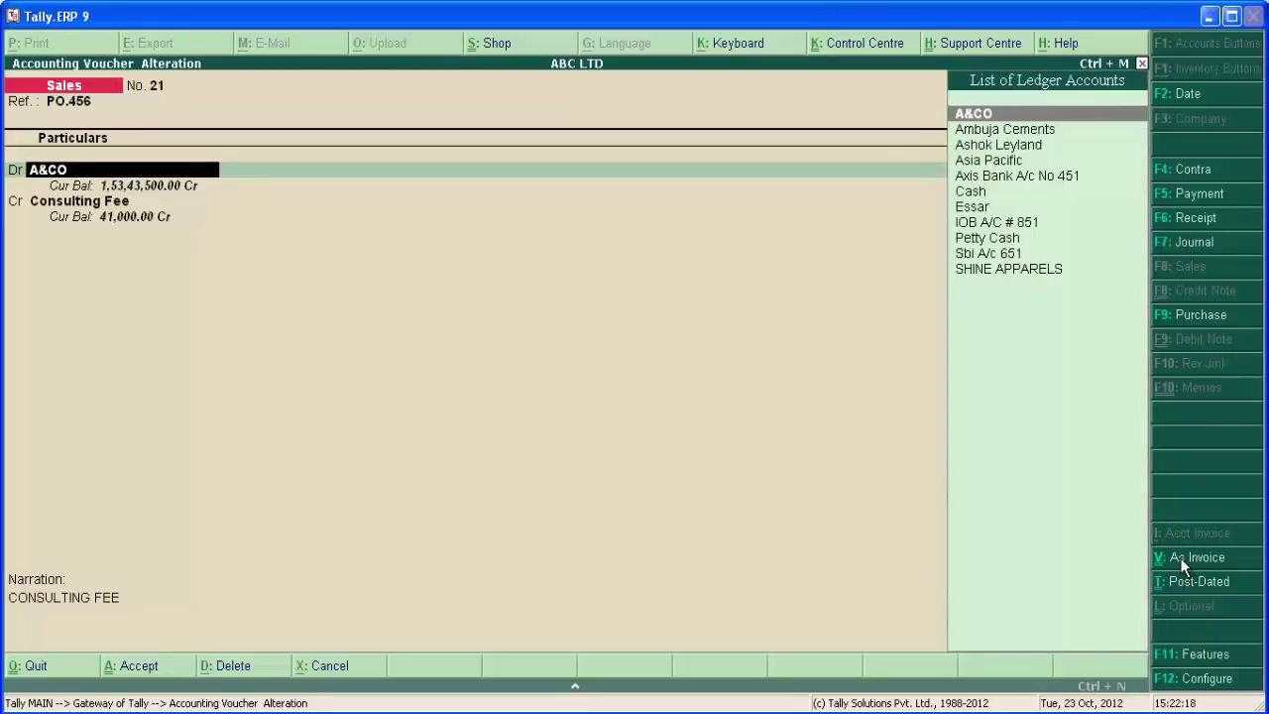
key("Return")
key("Return")
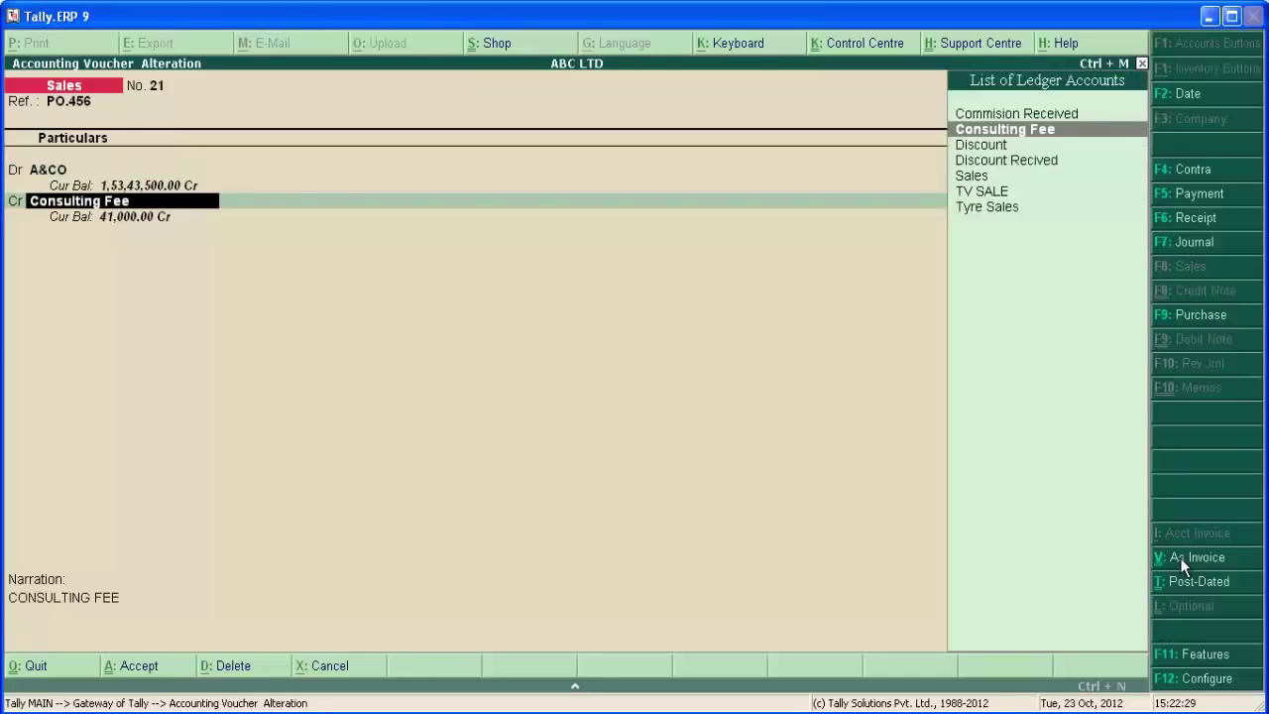
key("F12")
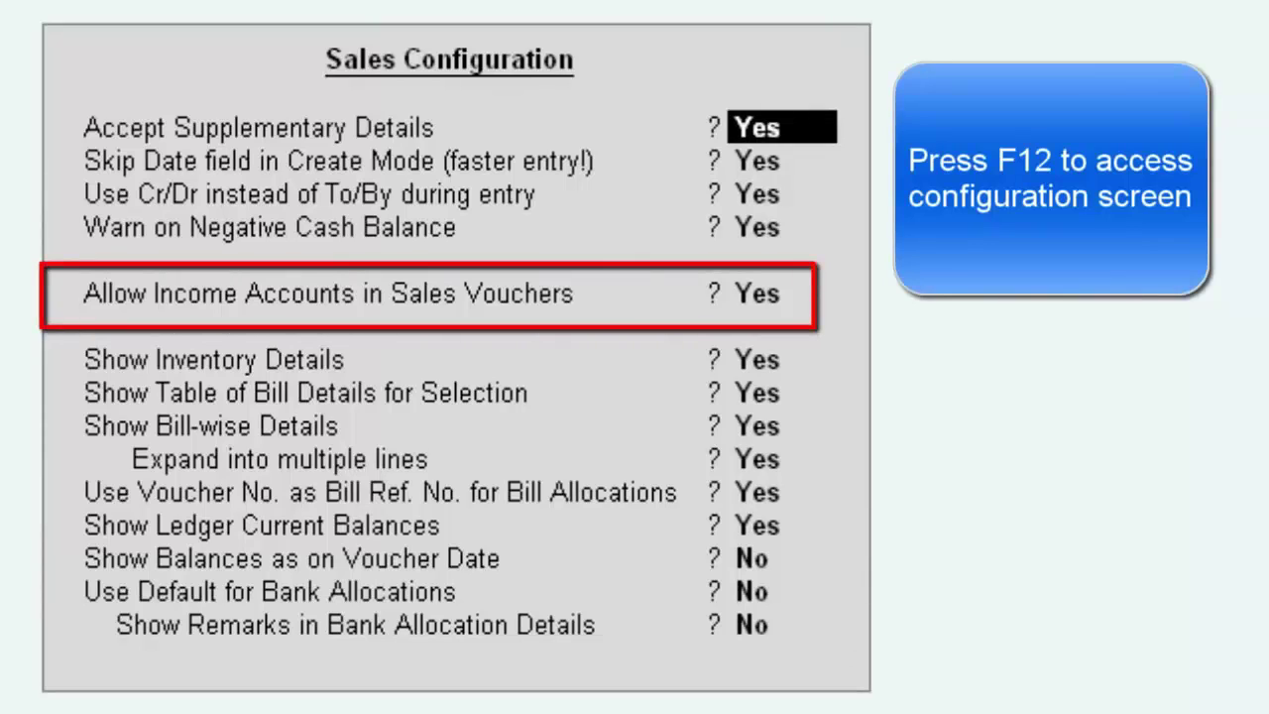
key("Down")
key("Down")
key("Down")
key("Down")
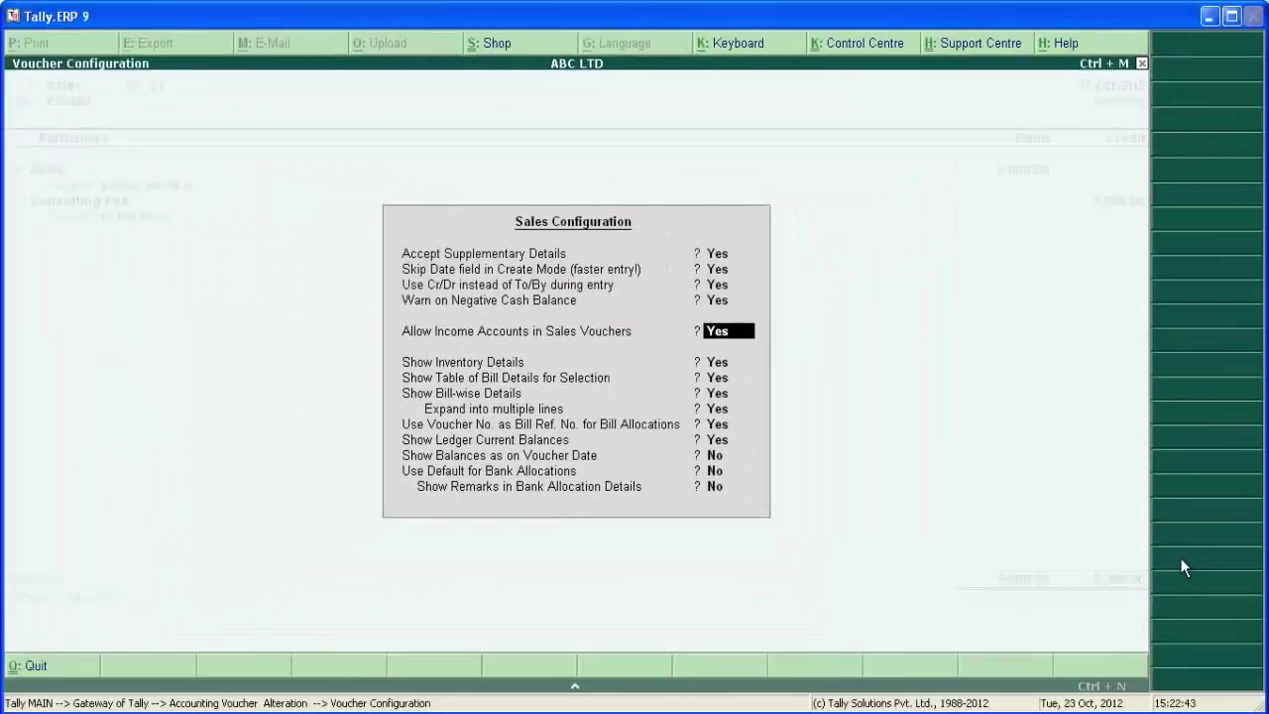
key("Return")
key("Return")
key("Return")
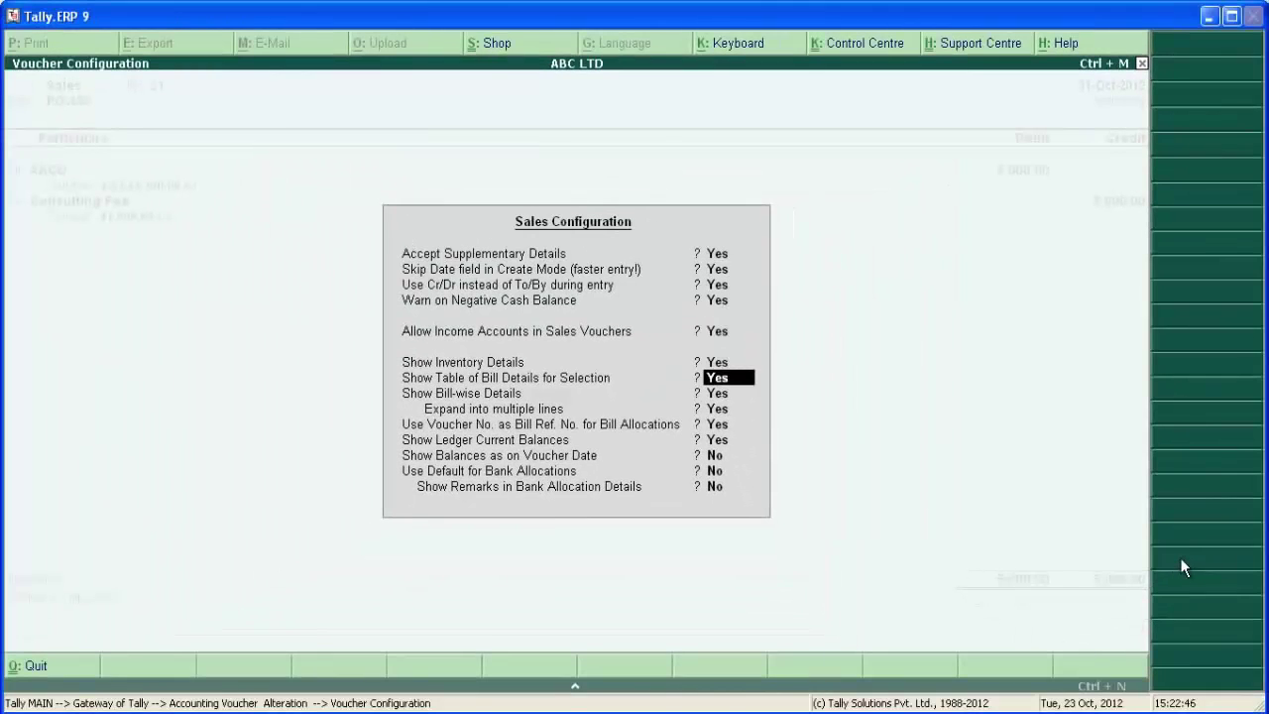
key("Return")
key("Return")
key("Return")
key("Return")
key("Return")
key("Return")
key("Return")
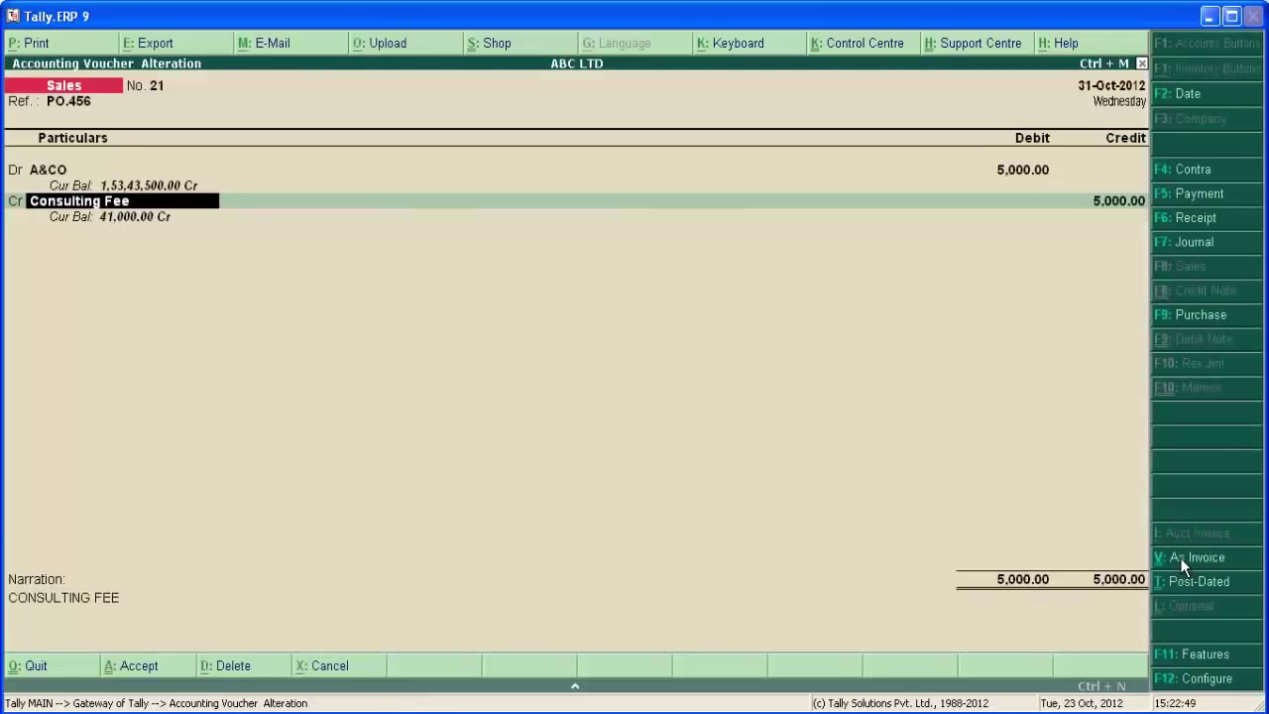
Accept the PO.456 sales voucher in voucher mode and switch the new blank sales voucher to invoice mode
key("Return")
key("Return")
key("Return")
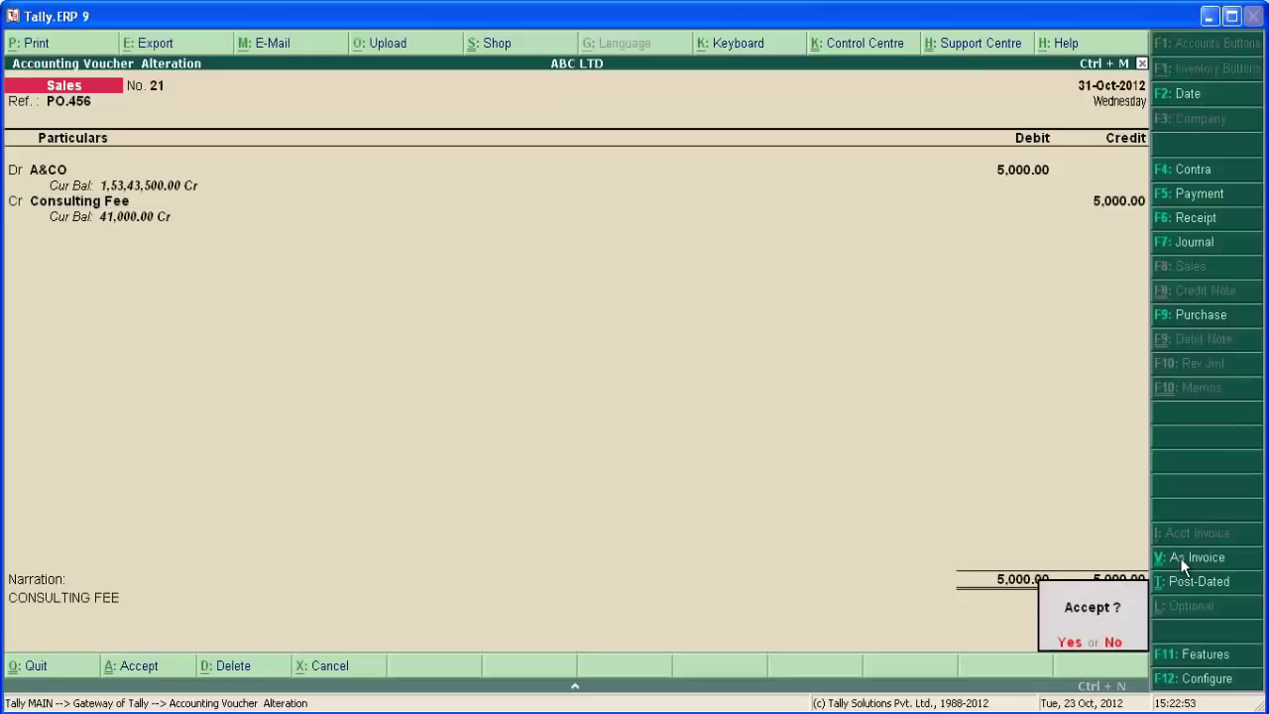
key("Escape")
key("ctrl+a")
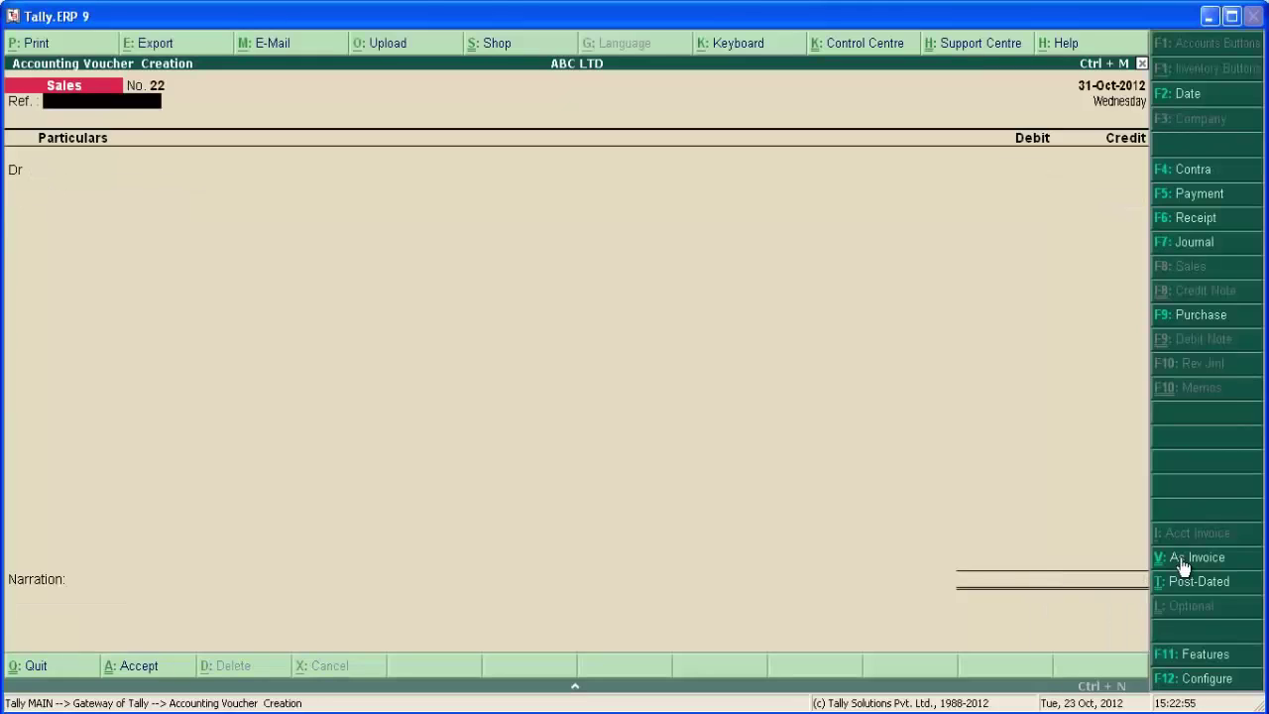
left_click(1182, 565)
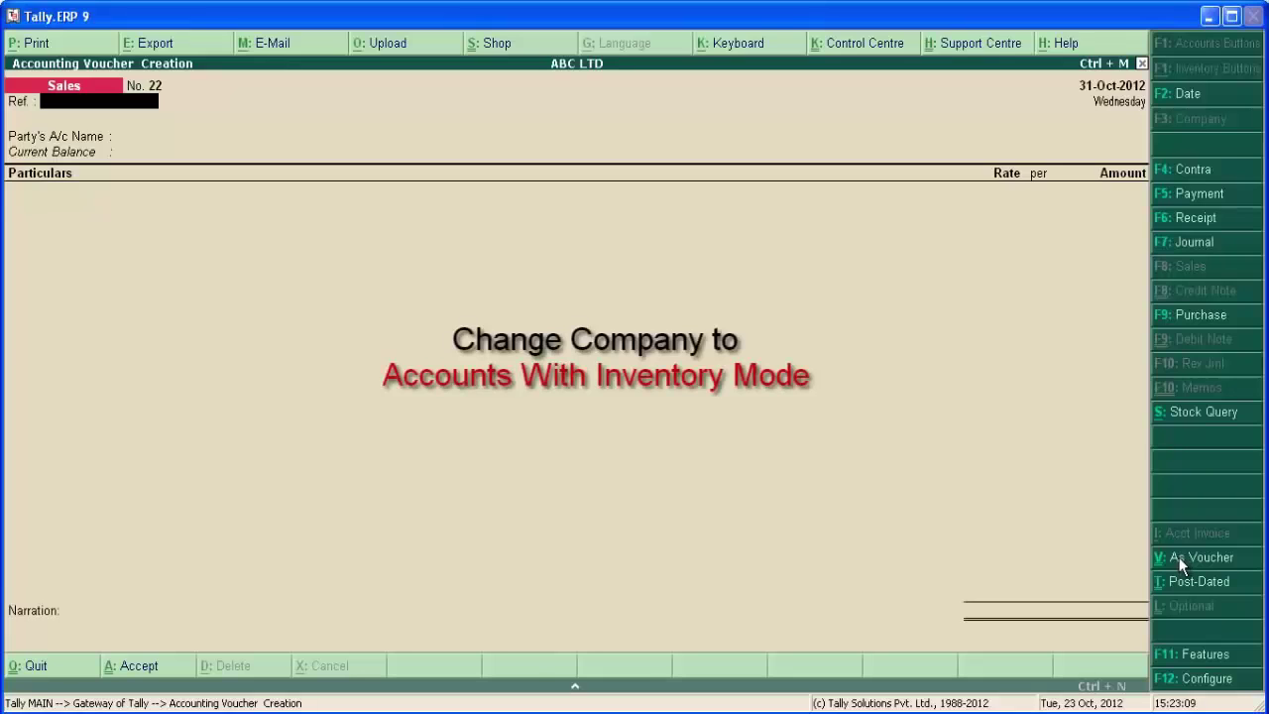
Leave voucher creation and open the company ABC LTD for alteration from the company information options
key("Escape")
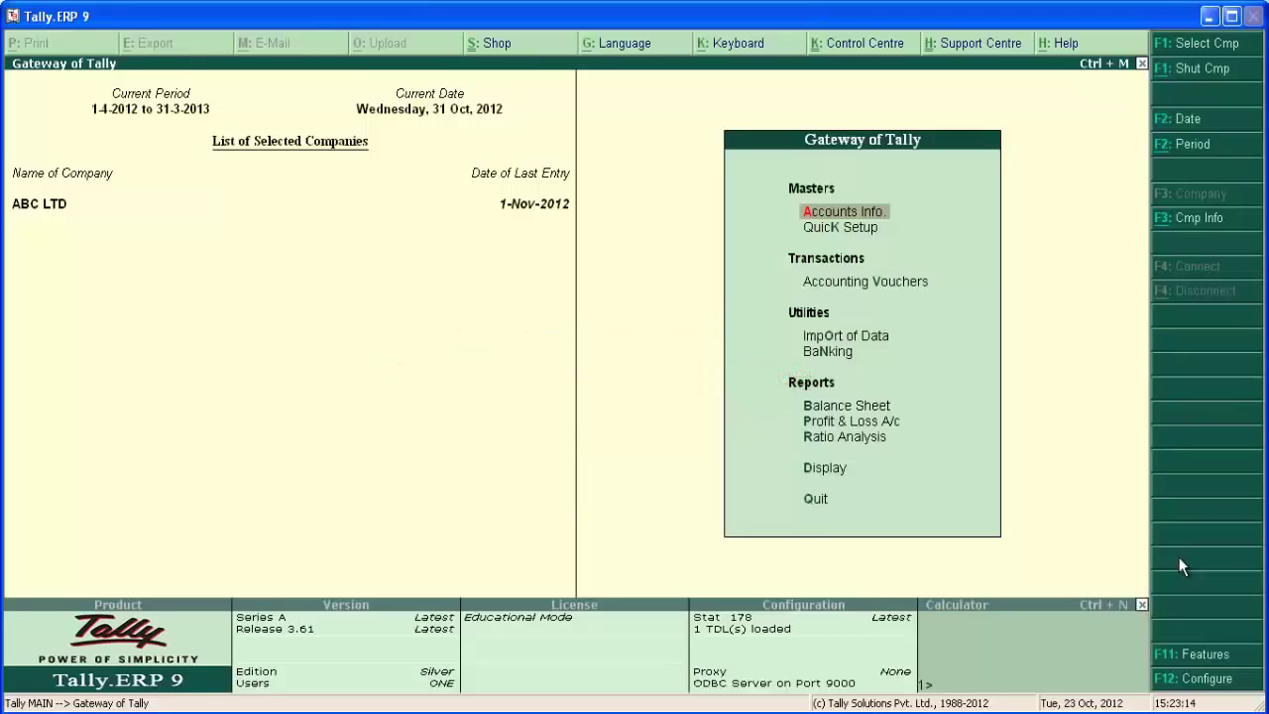
left_click(1212, 220)
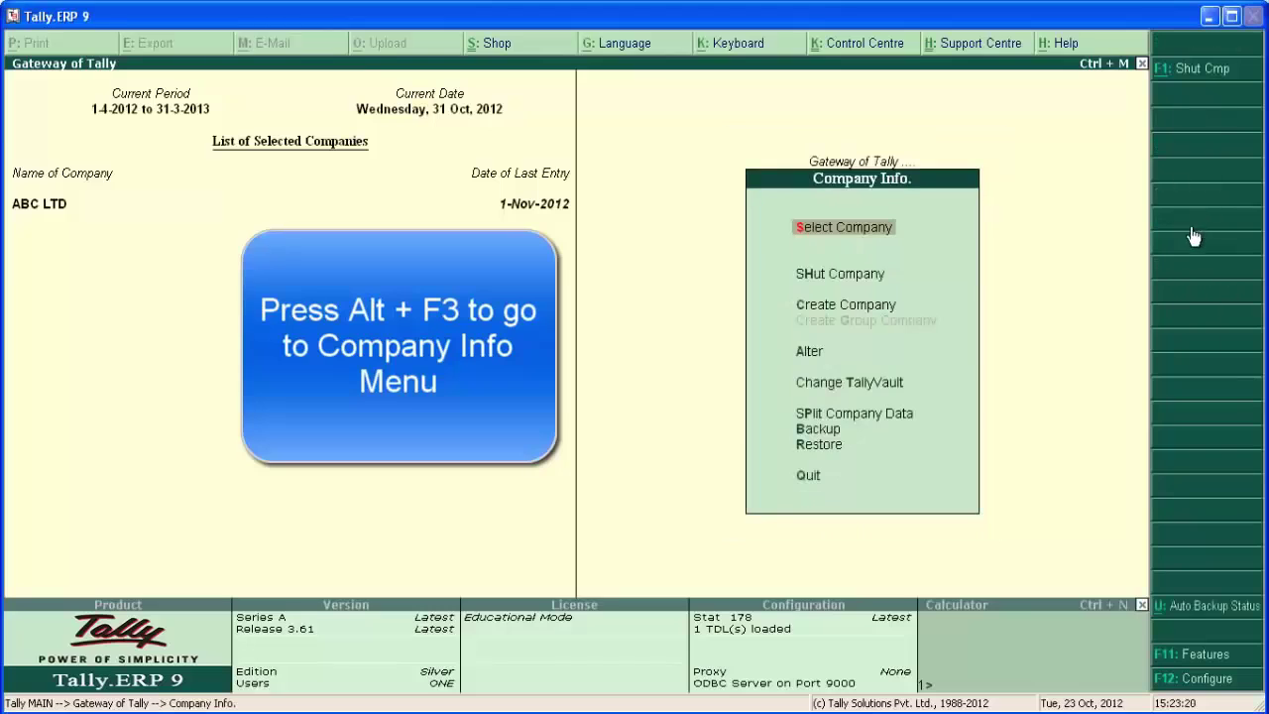
key("Down")
key("Down")
key("Down")
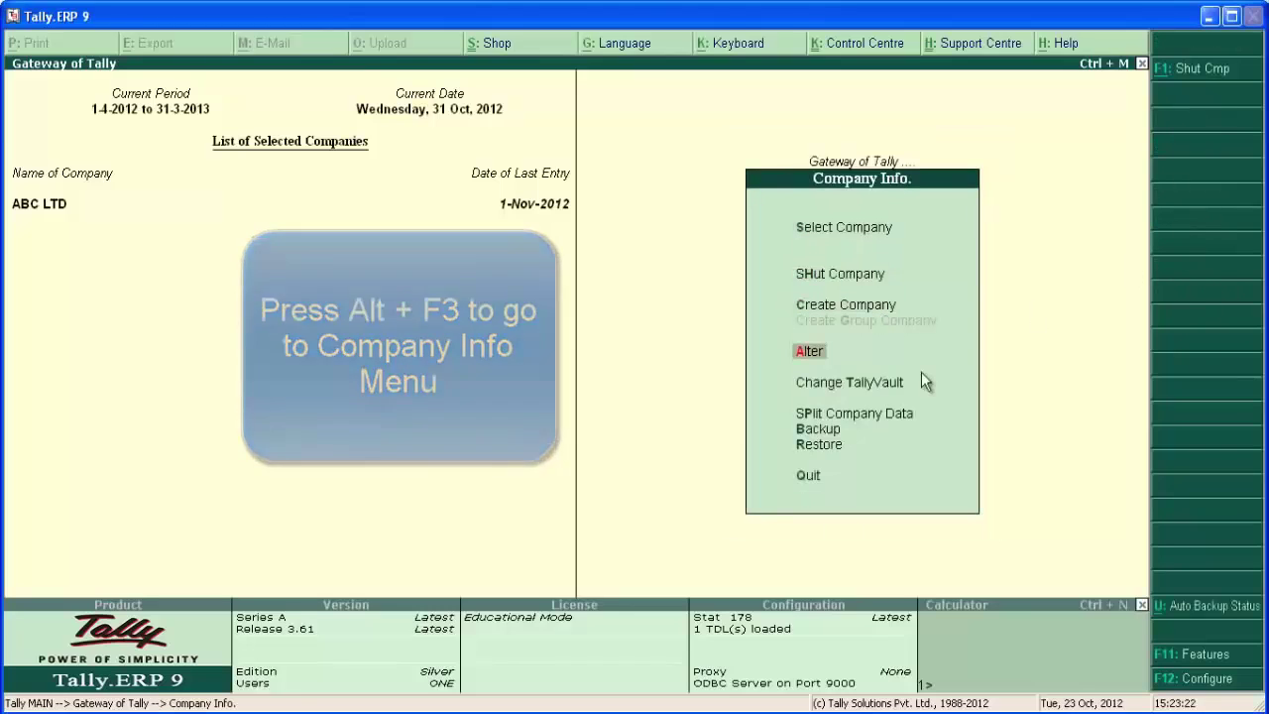
key("Return")
key("Return")
Set the type of company that ABC LTD maintains to Accounts with Inventory
key("Return")
key("Return")
key("Return")
key("Return")
key("Return")
key("Return")
key("Return")
key("Return")
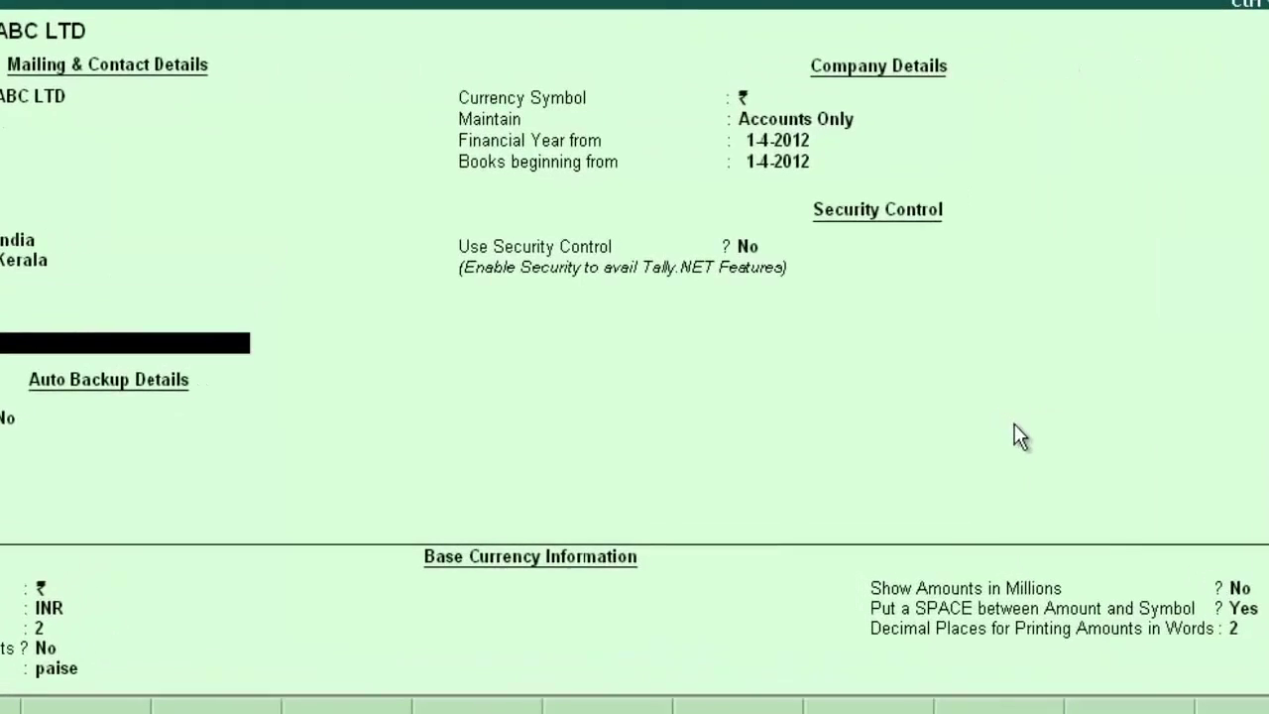
key("Return")
key("Return")
key("Return")
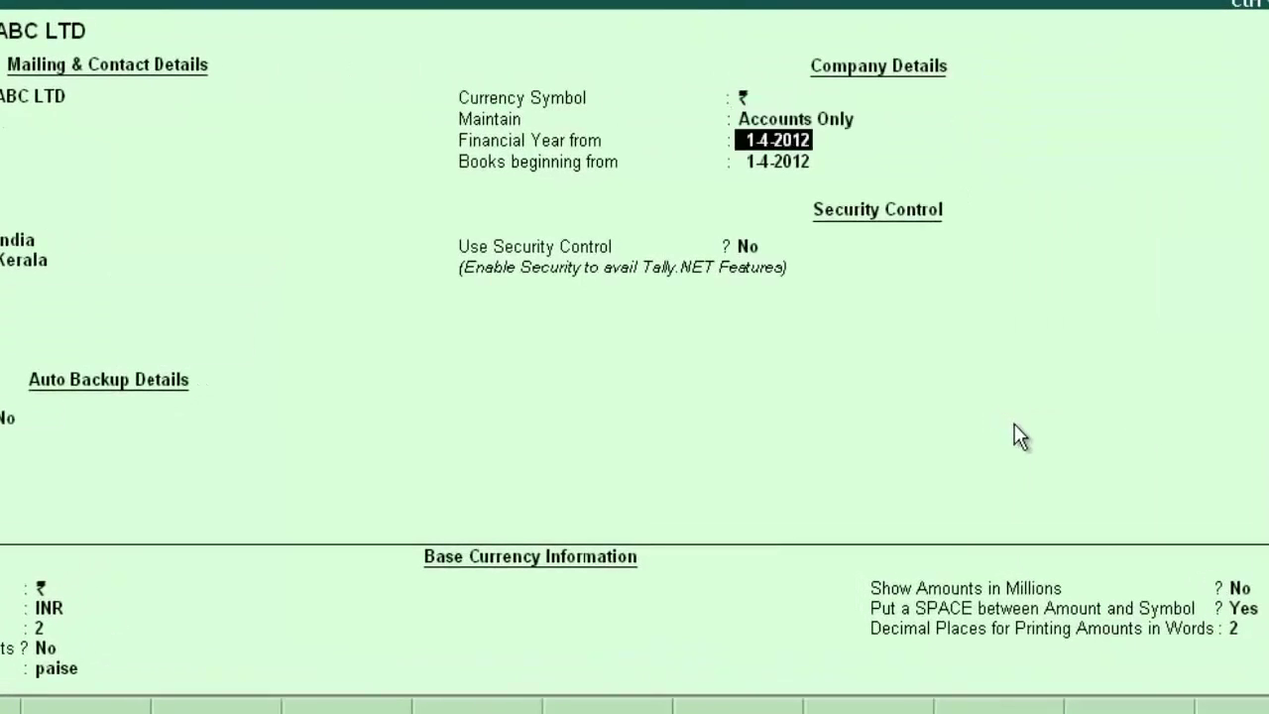
key("BackSpace")
key("Down")
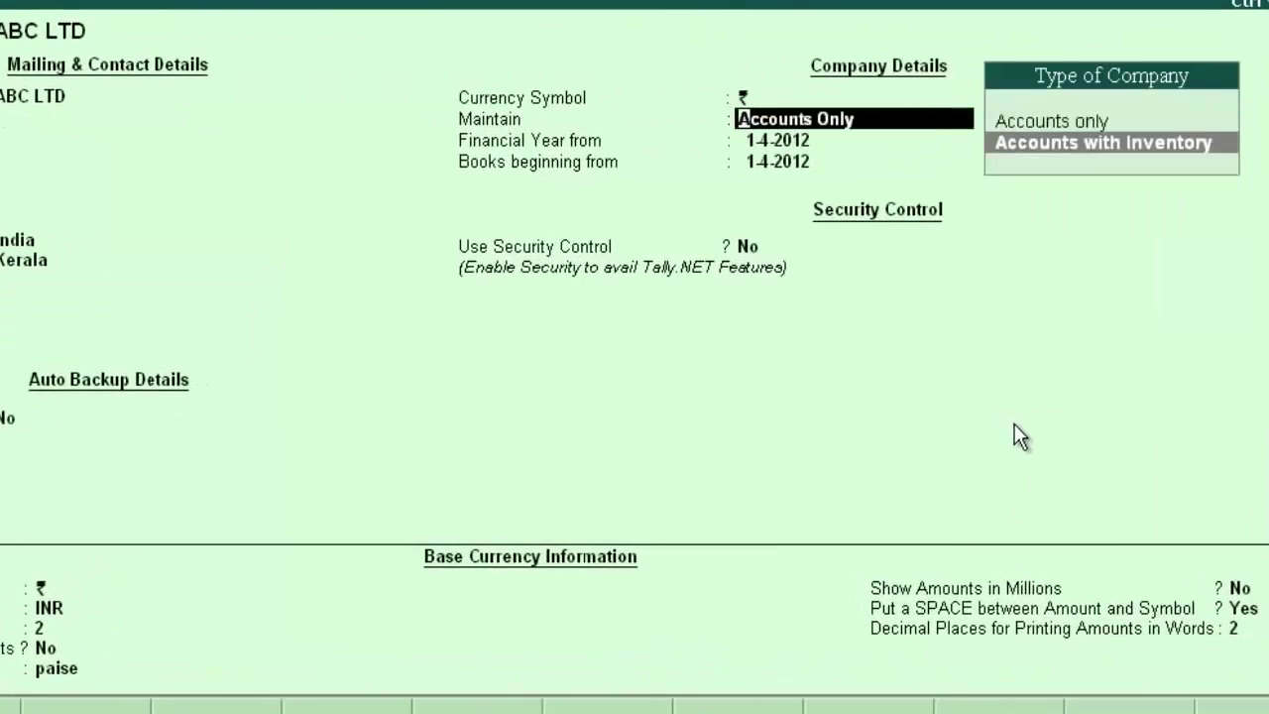
key("Return")
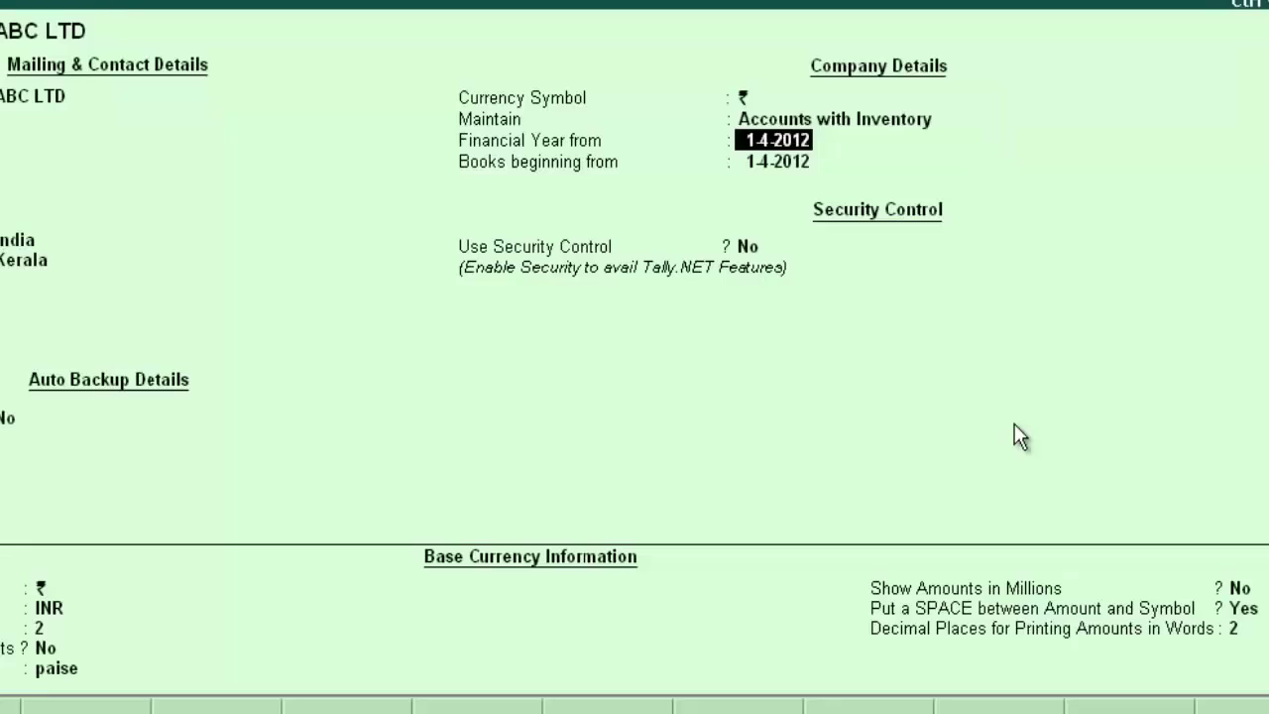
Keep the remaining company and base currency details, save the company alteration and return to the Gateway of Tally
key("Return")
key("Return")
key("Return")
key("Return")
key("Return")
key("Return")
key("Return")
key("Return")
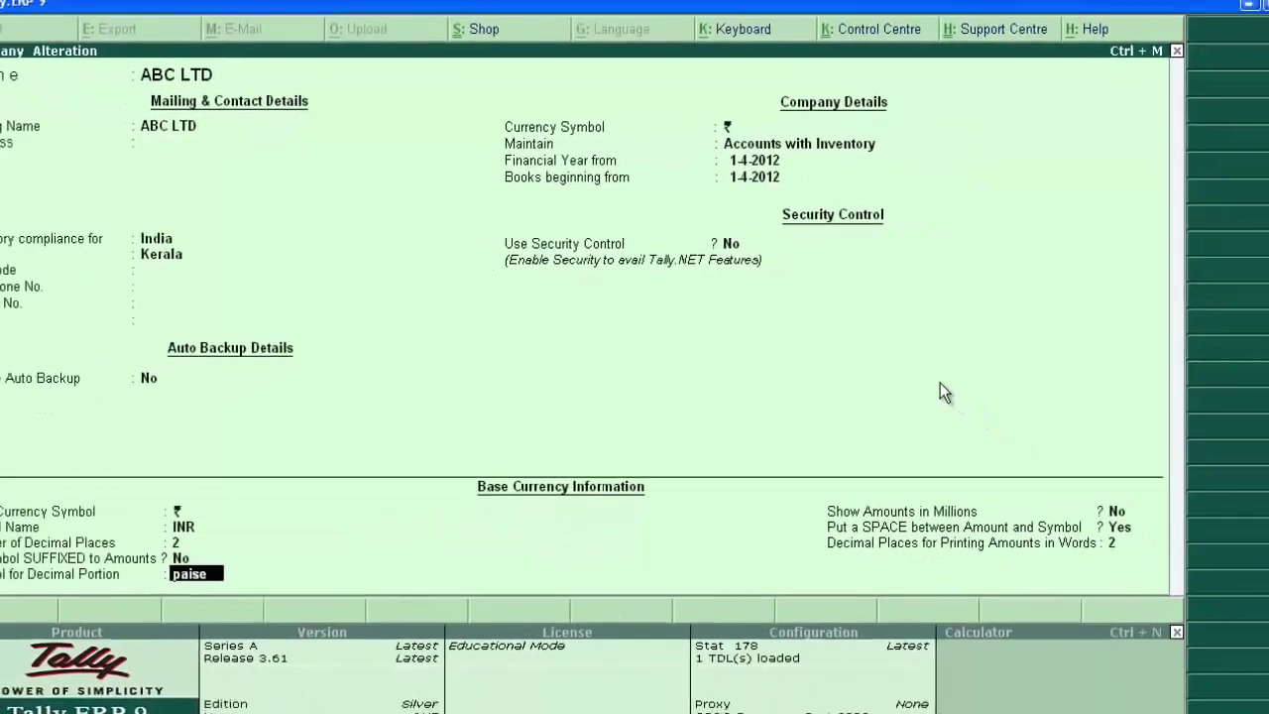
key("Return")
key("Return")
key("Return")
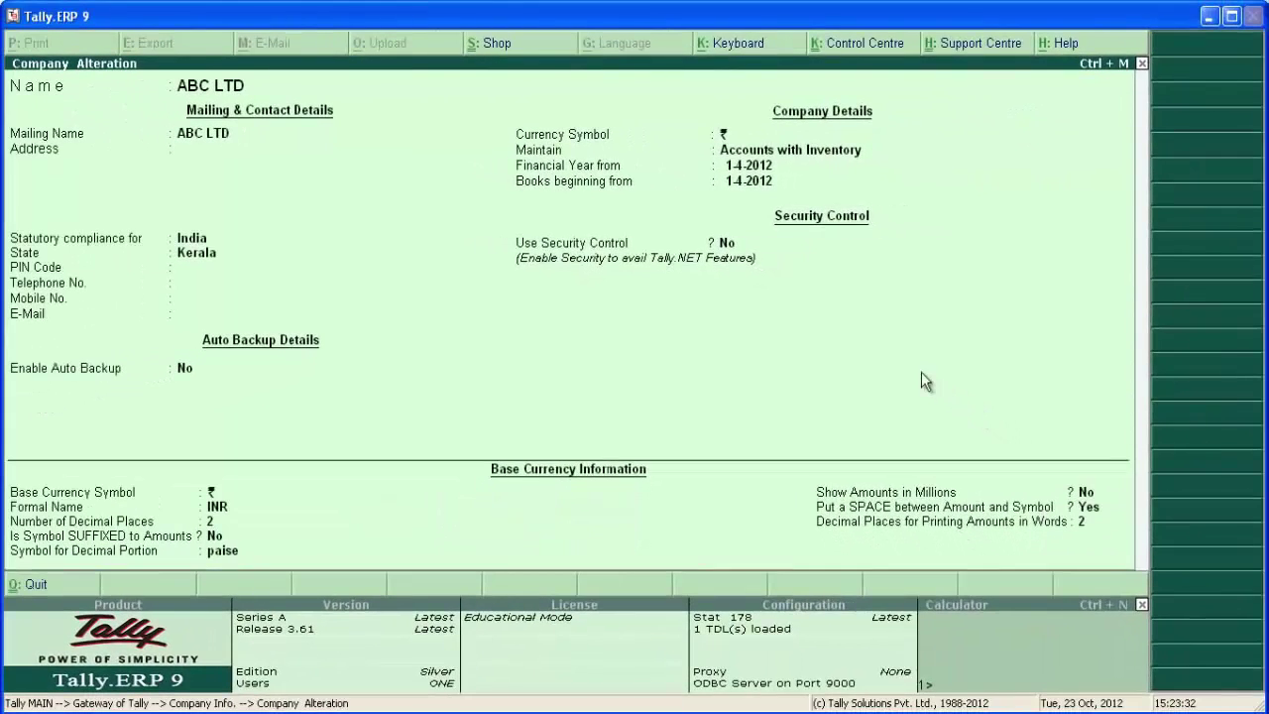
key("Escape")
key("Escape")
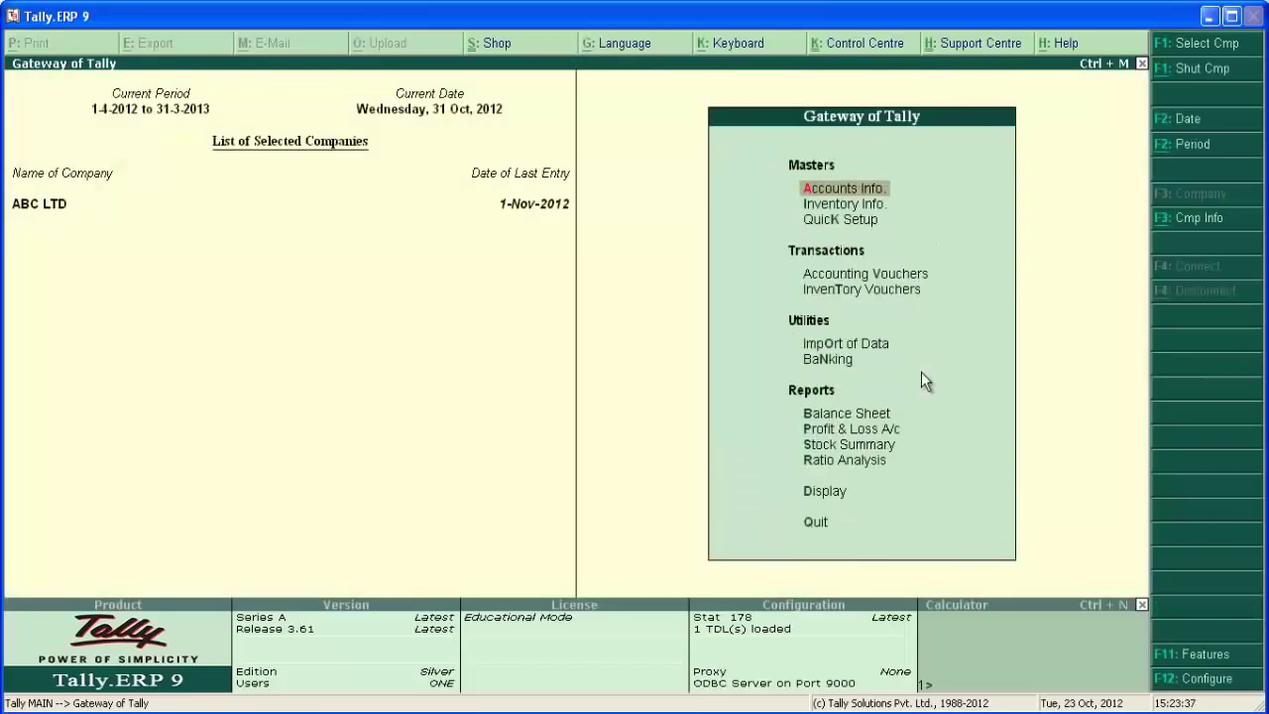
Open a sales voucher in accounting voucher creation and toggle it to accounting invoice and back to item invoice
key("Down")
key("Down")
key("Down")
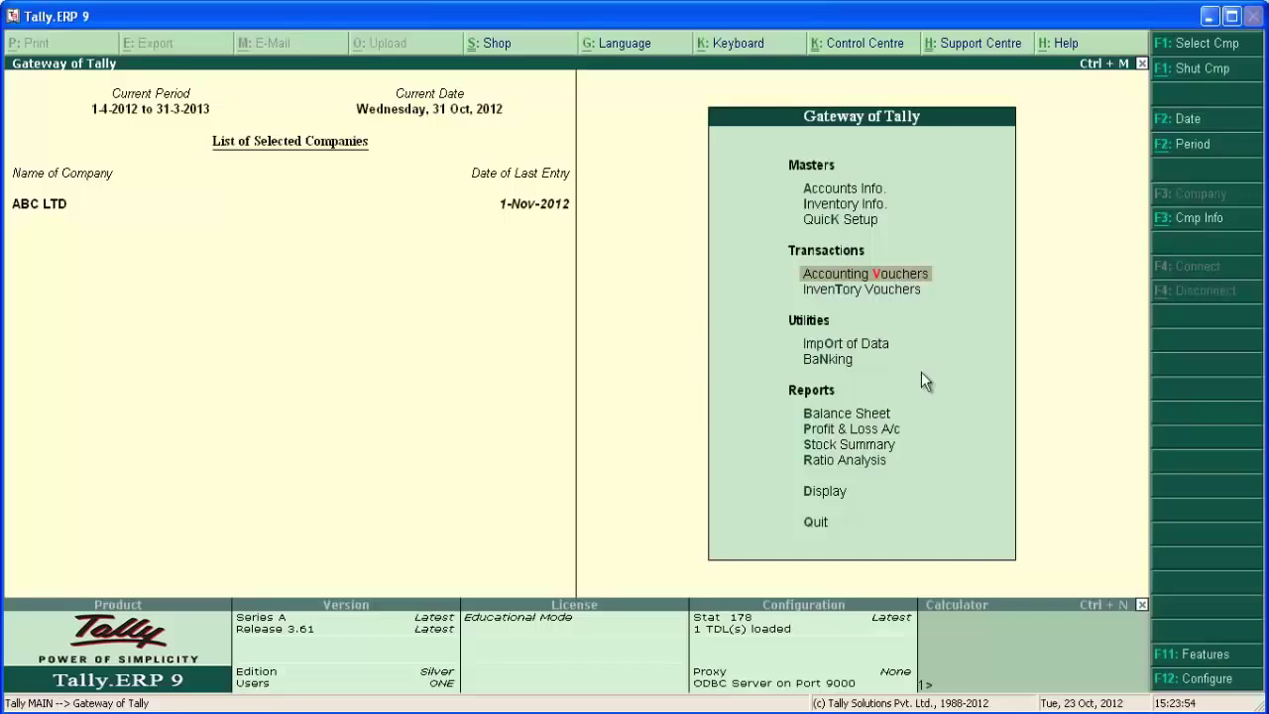
key("Return")
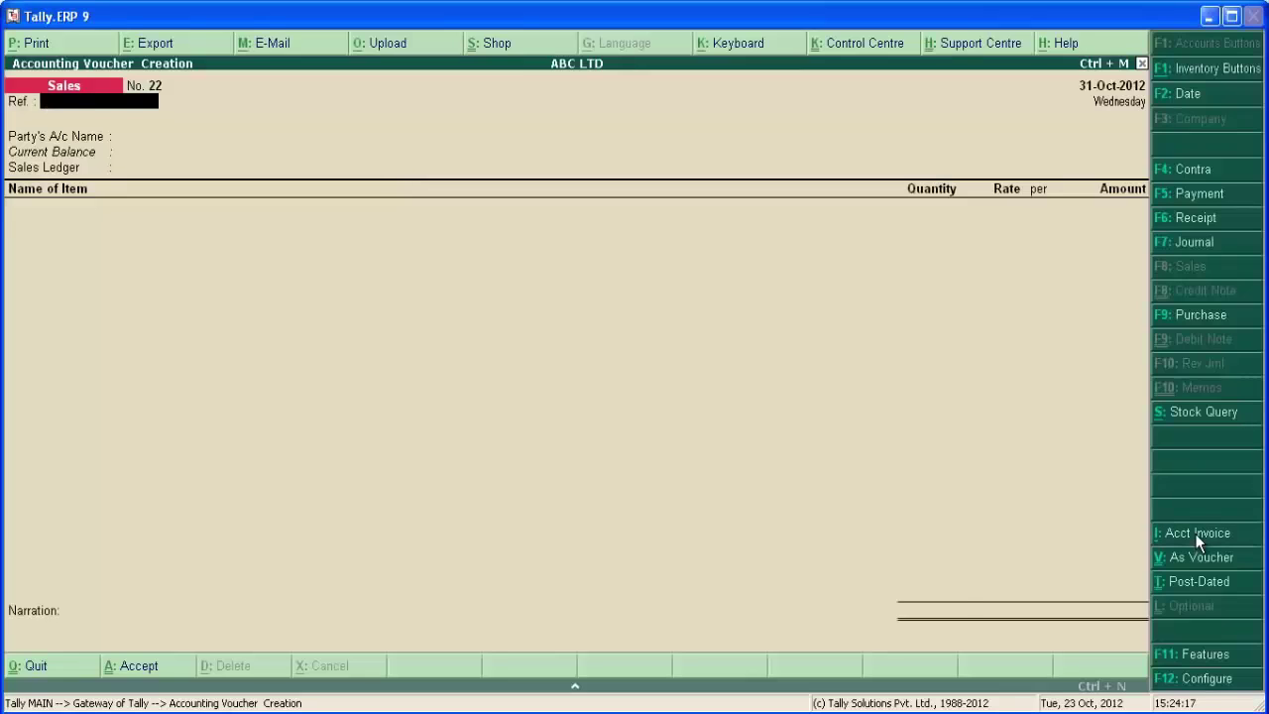
left_click(1198, 540)
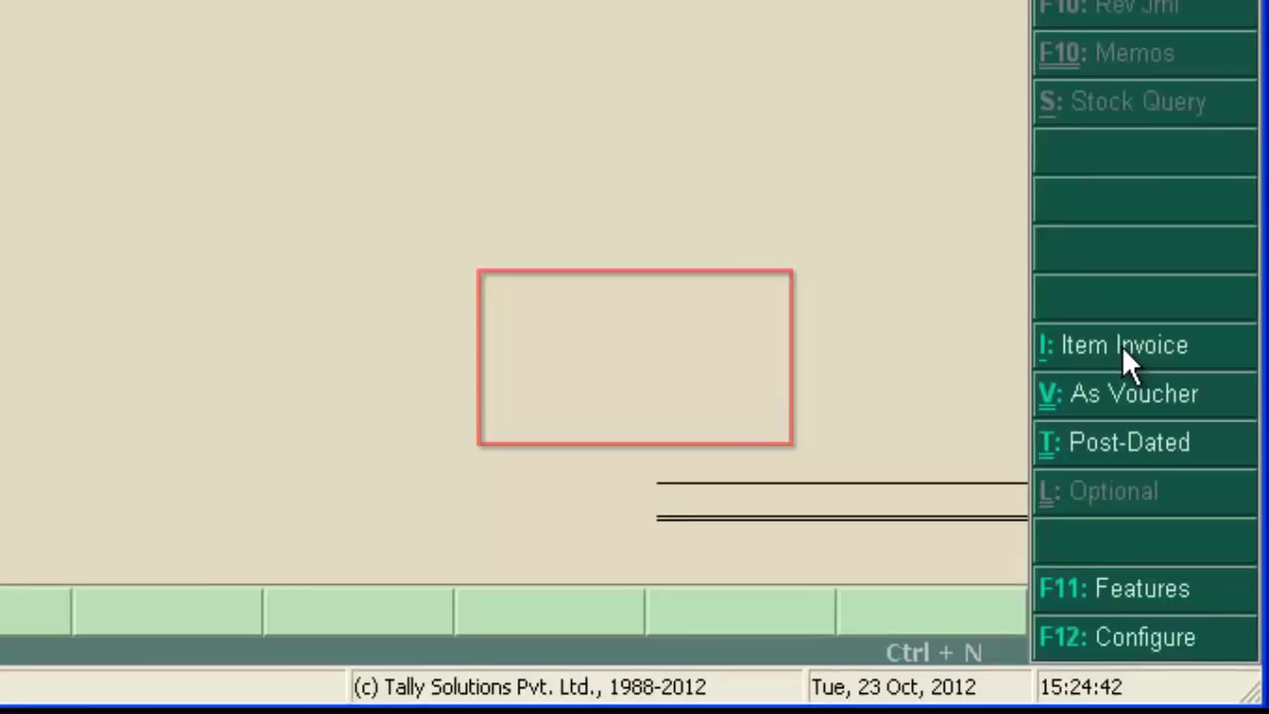
left_click(1121, 345)
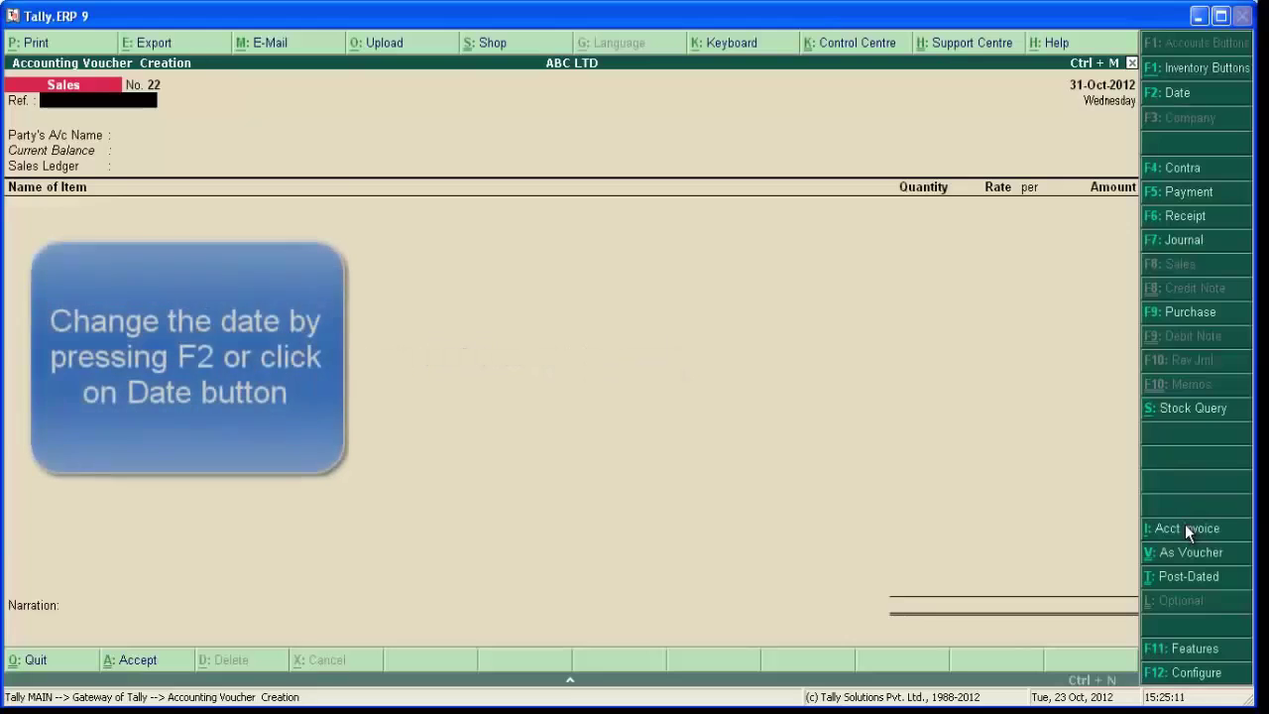
Set the sales voucher's date to 1-9-2012 and enter the reference P.O 2345
key("F2")
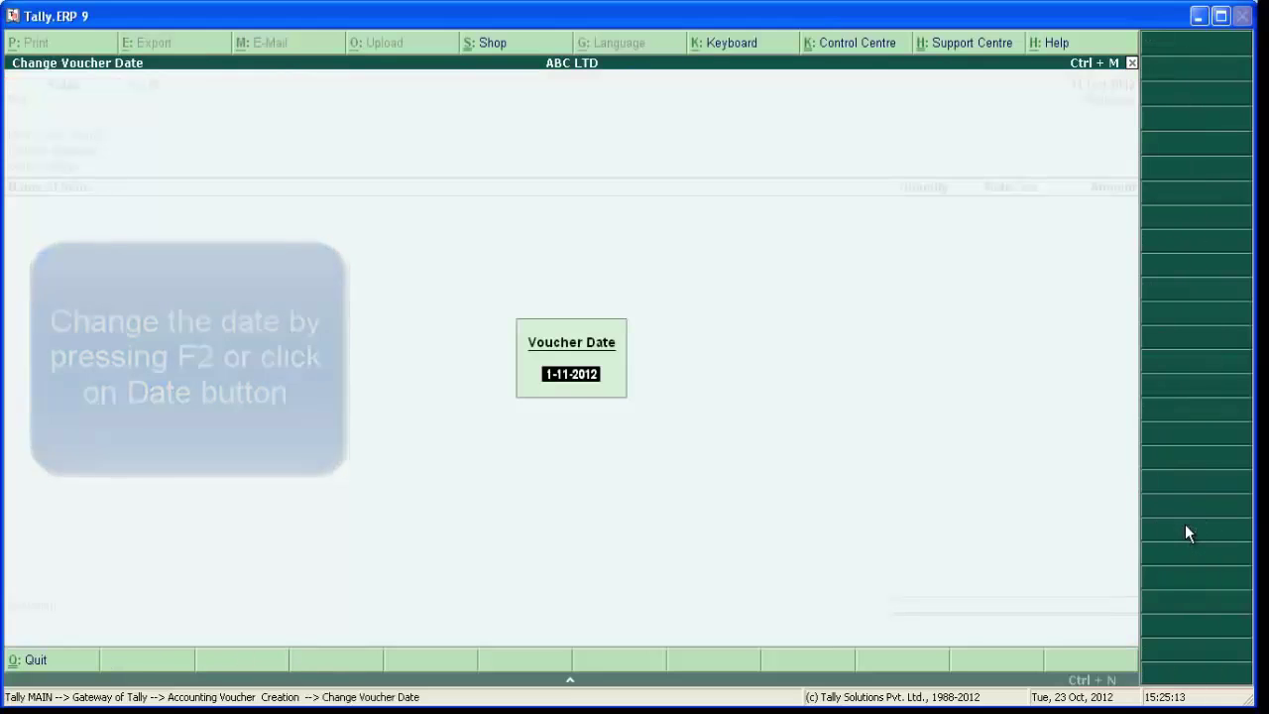
type("1.9.2012")
key("Return")
type("P")
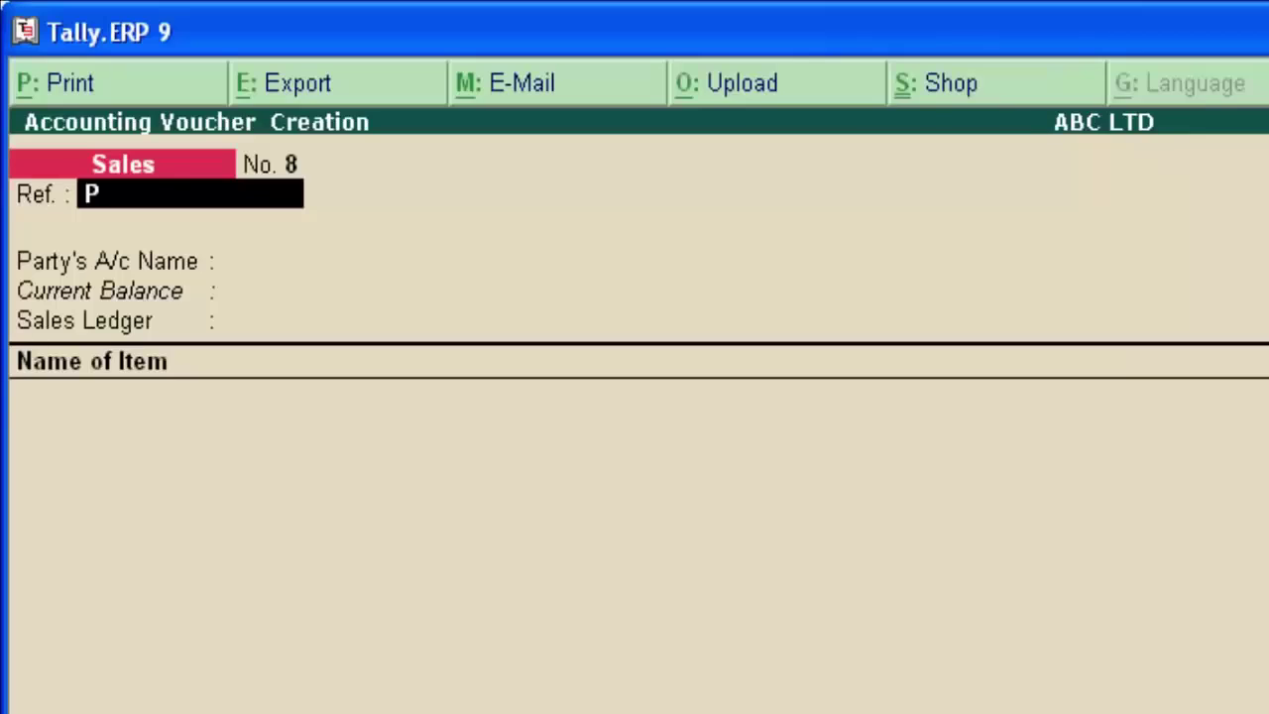
type(".O 2345")
key("Return")
Choose Cash as the party account, saving its party details with despatch and order fields blank, and choose TV SALE as the sales ledger
type("CASH")
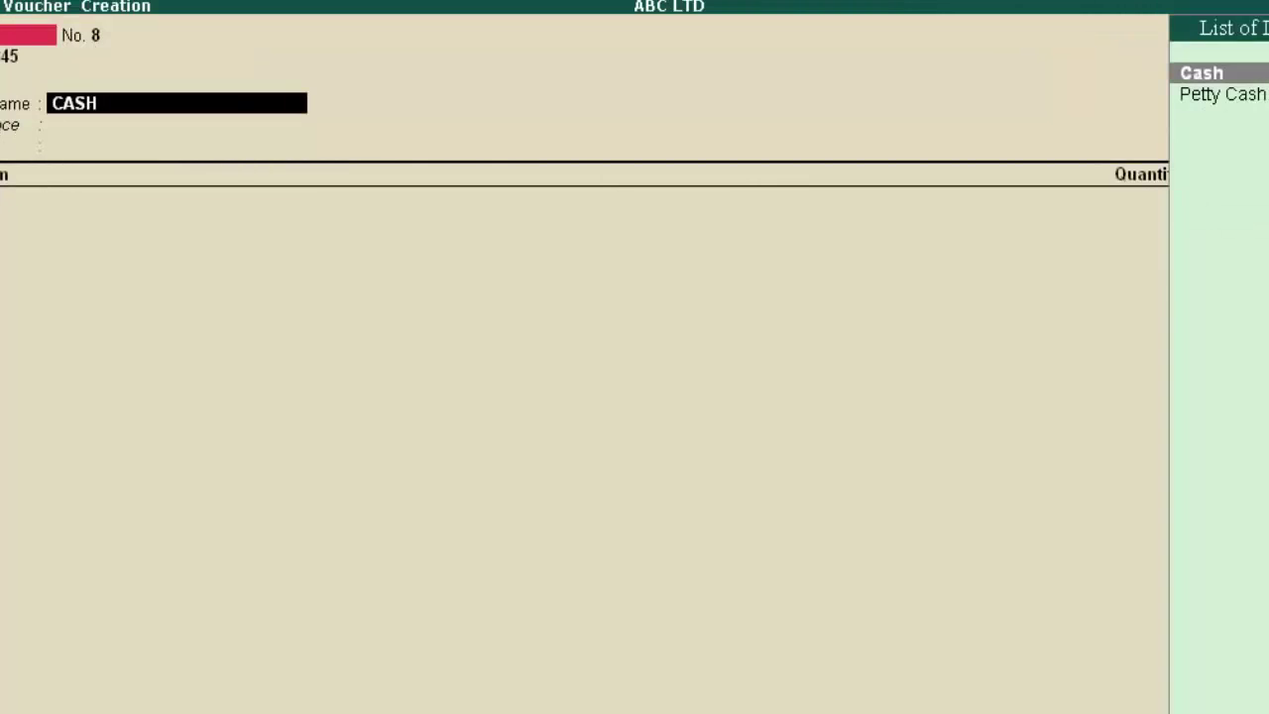
key("Return")
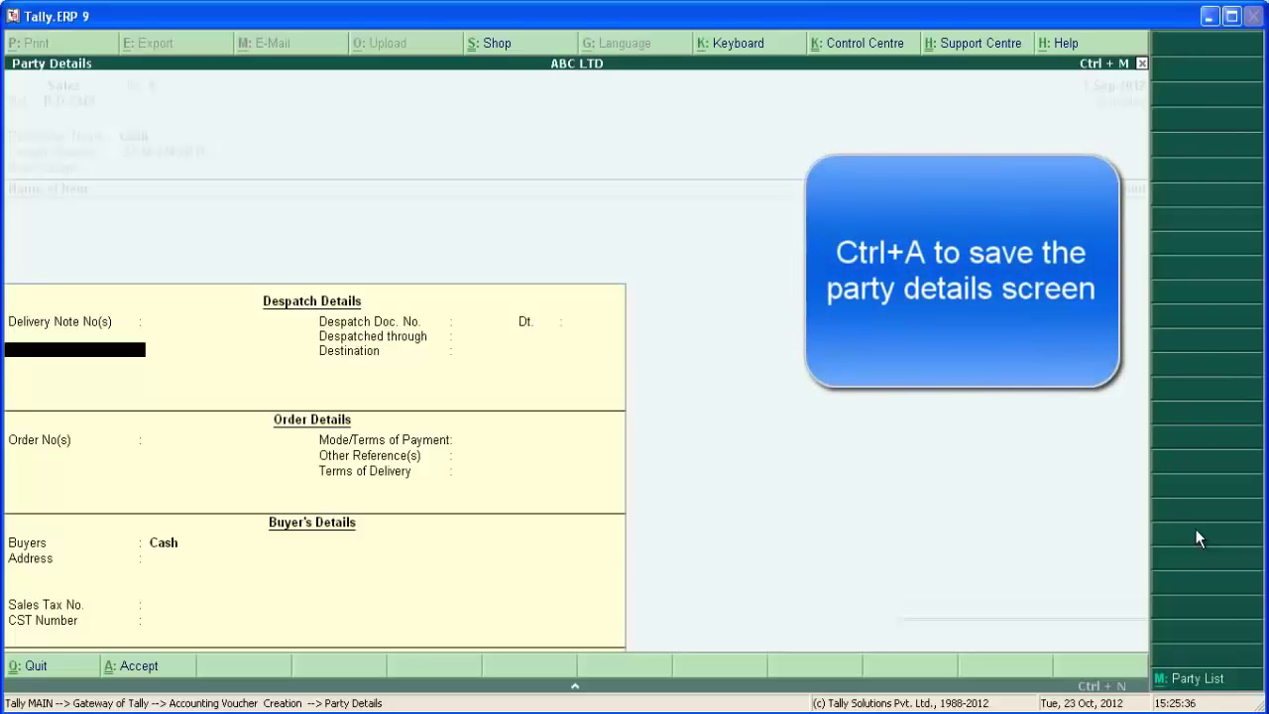
key("ctrl+a")
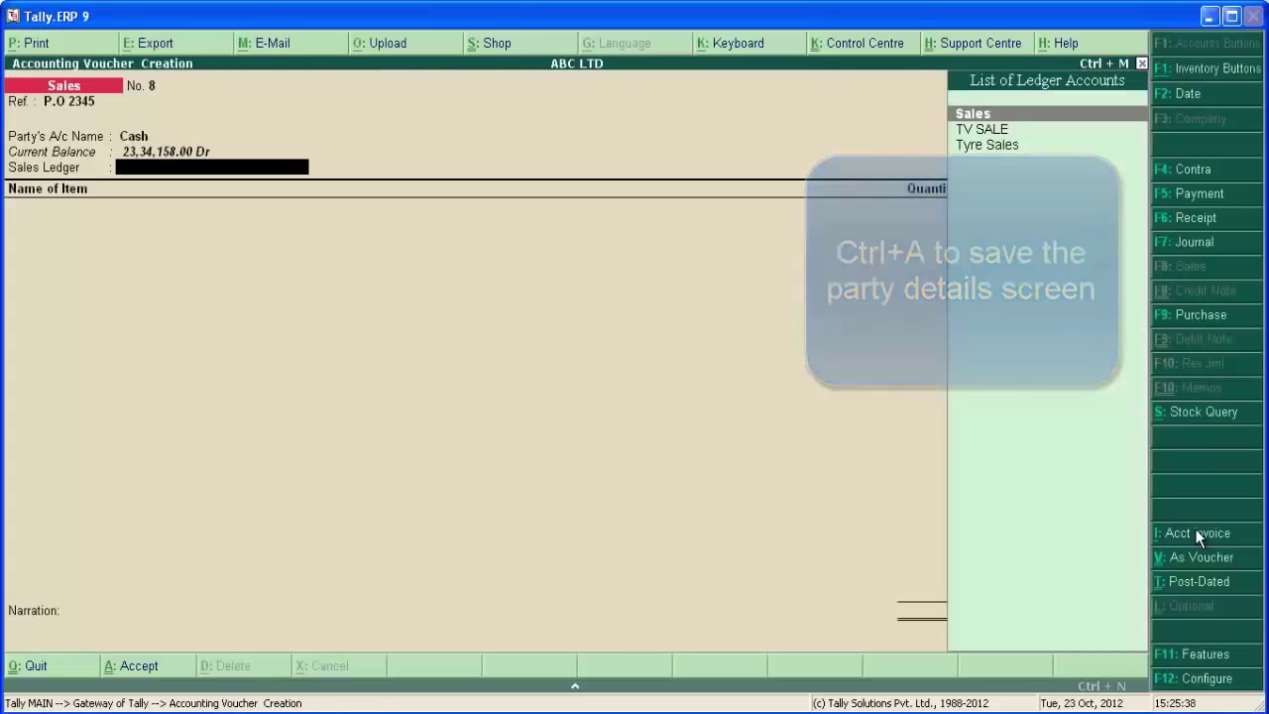
key("Down")
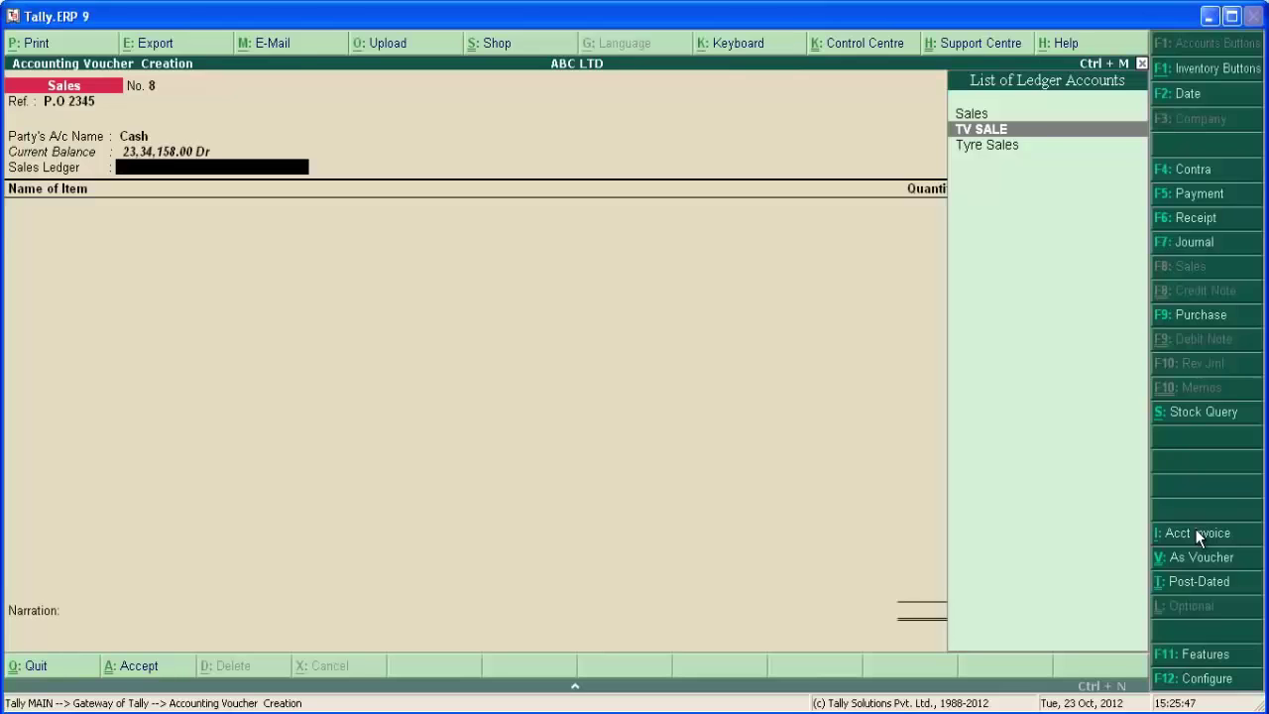
key("Return")
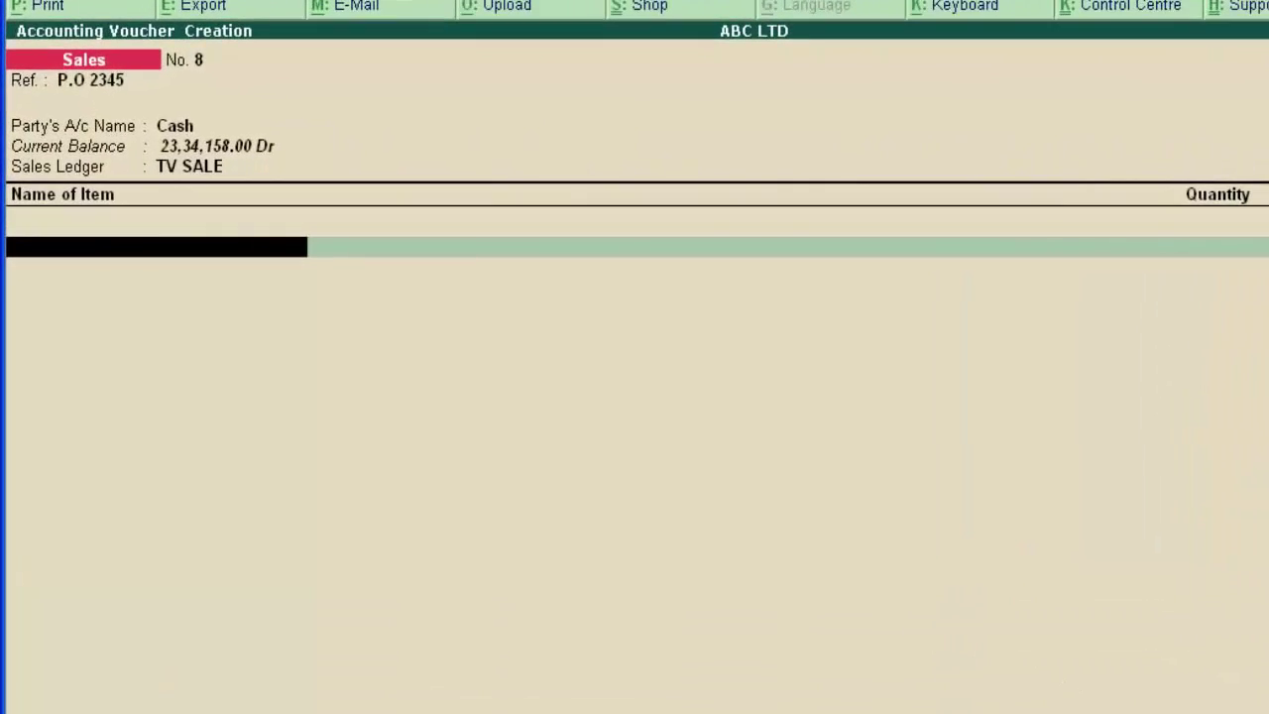
Add the item Sony Bravia 15" with quantity 1 No at a rate of 18,000.00 and end the item list
type("SON")
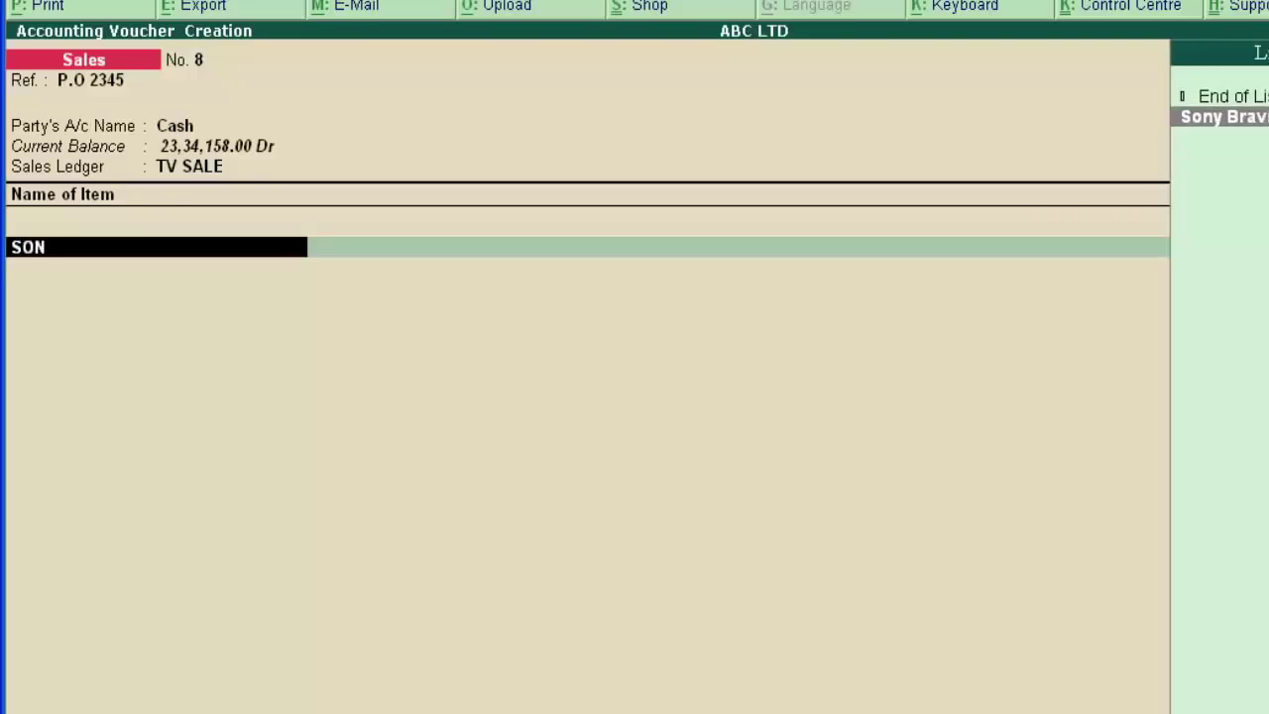
key("Return")
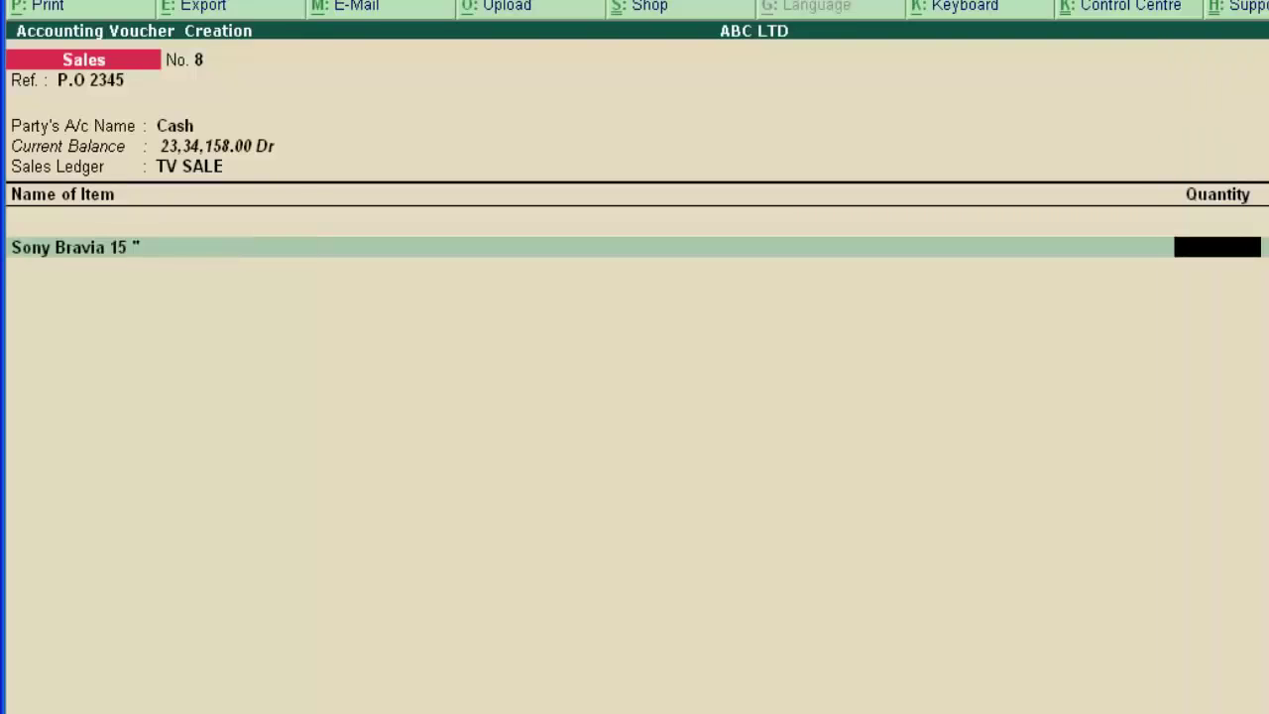
type("1")
key("Return")
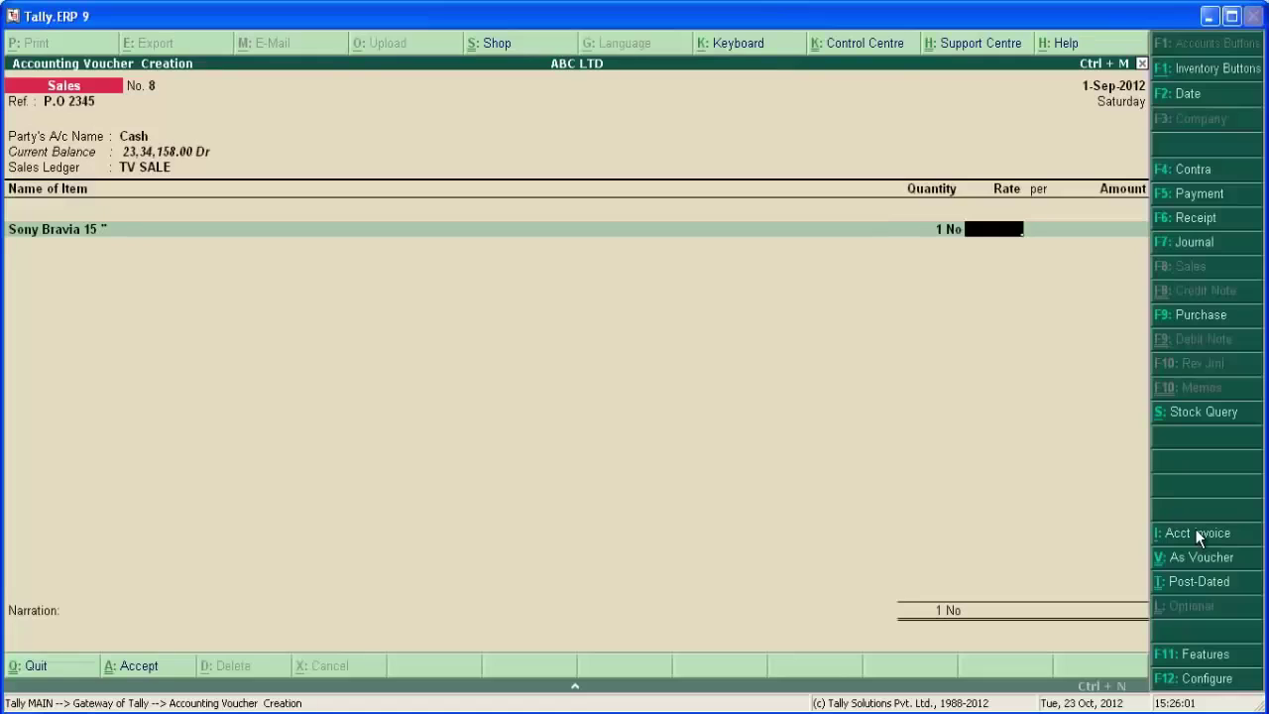
type("18000")
key("Return")
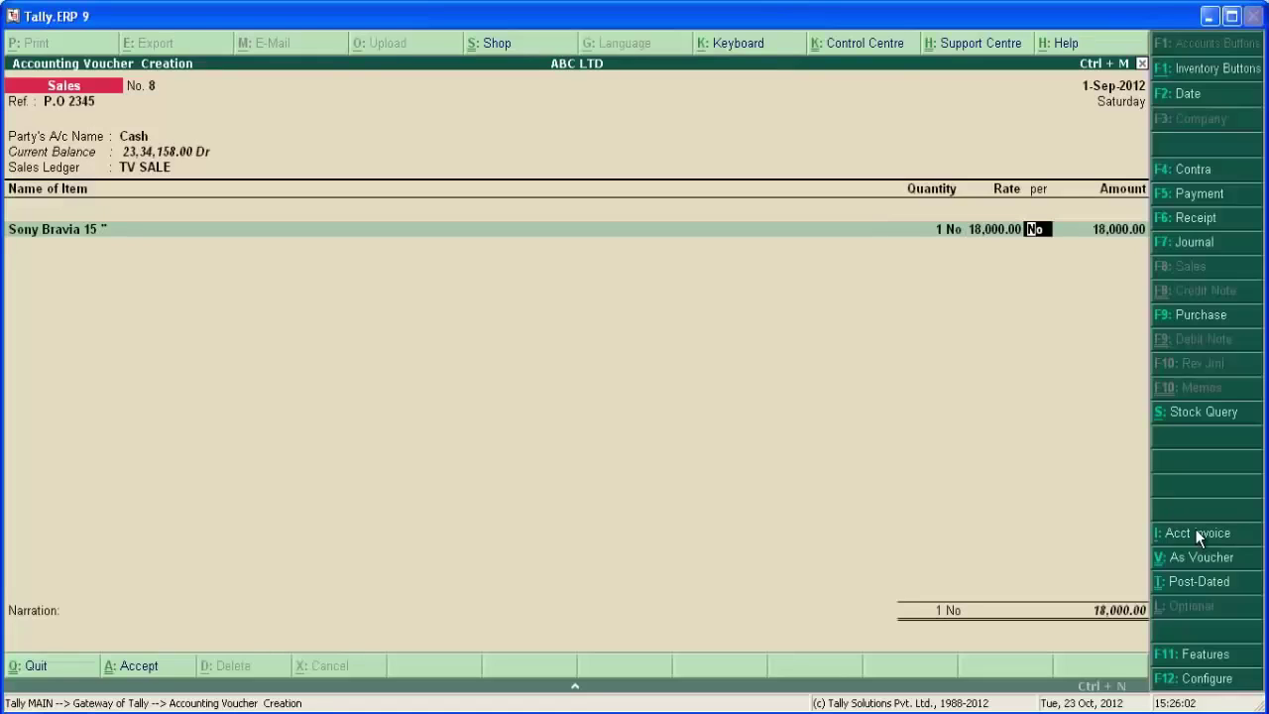
key("Return")
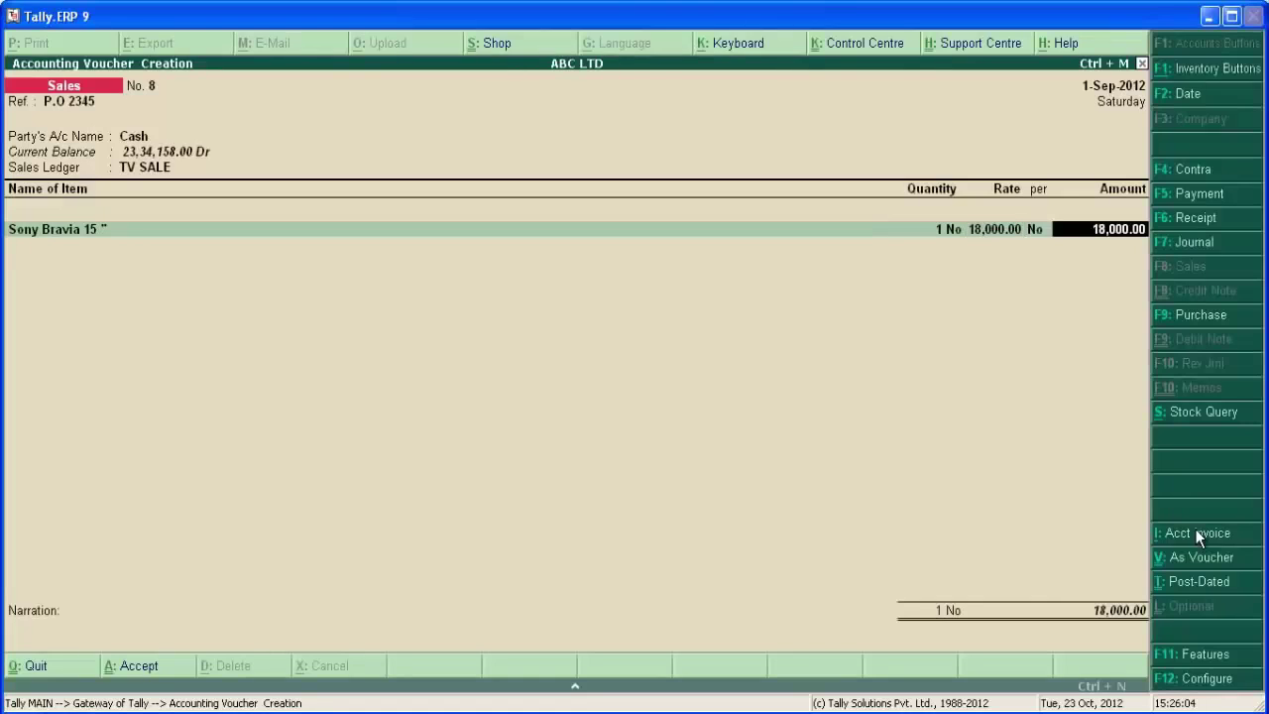
key("Return")
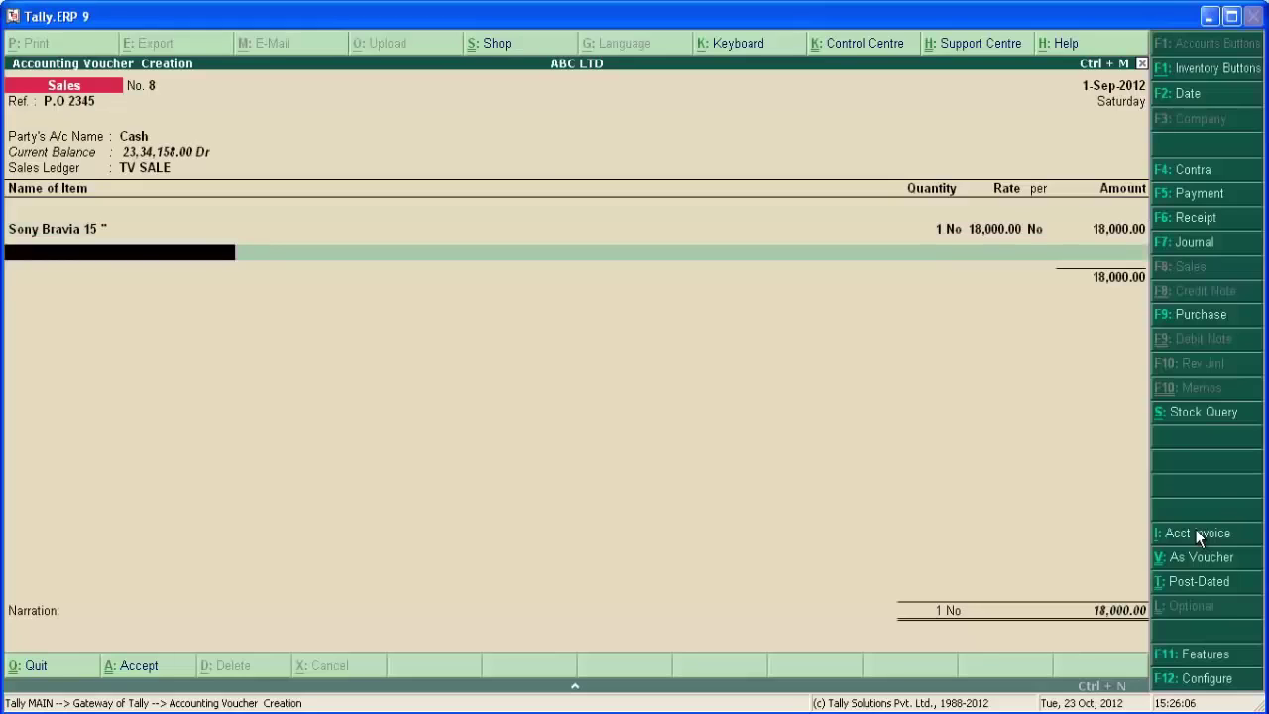
key("Return")
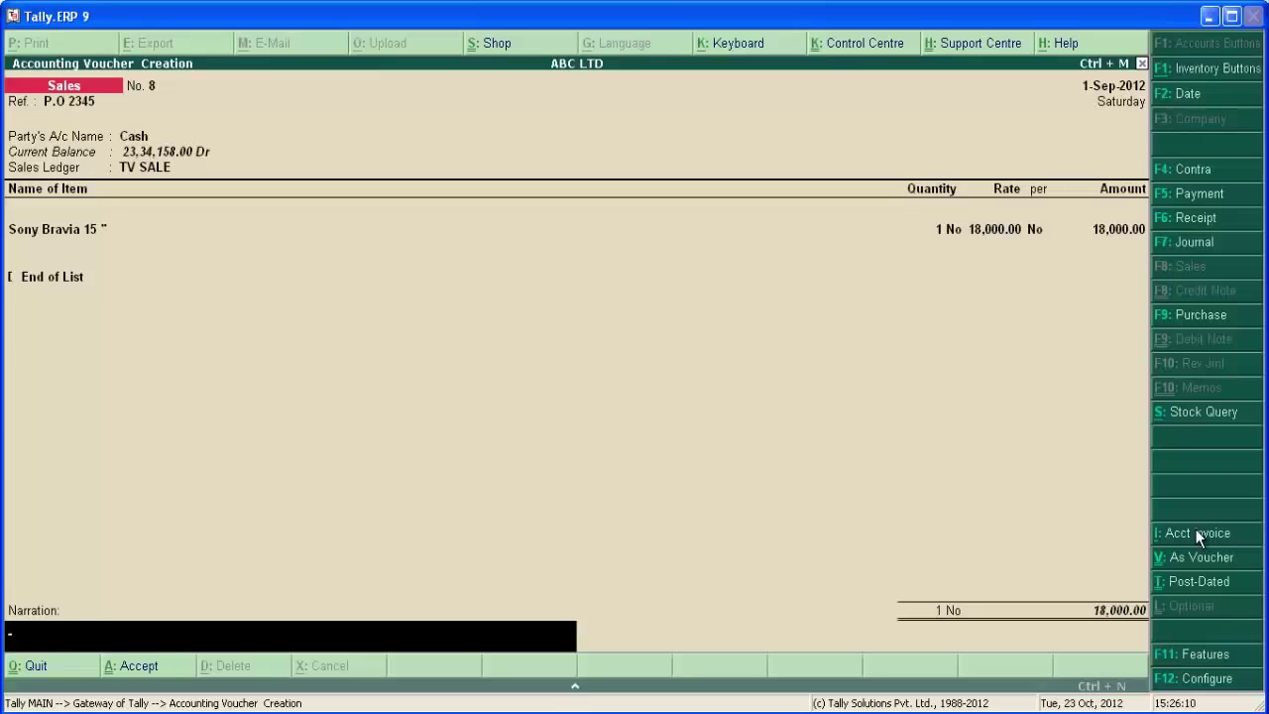
Enter the narration SOLD SONY BRAVIA 15" and accept the sales voucher
type("SOLD SONY BRAVIA 15\"")
key("Return")
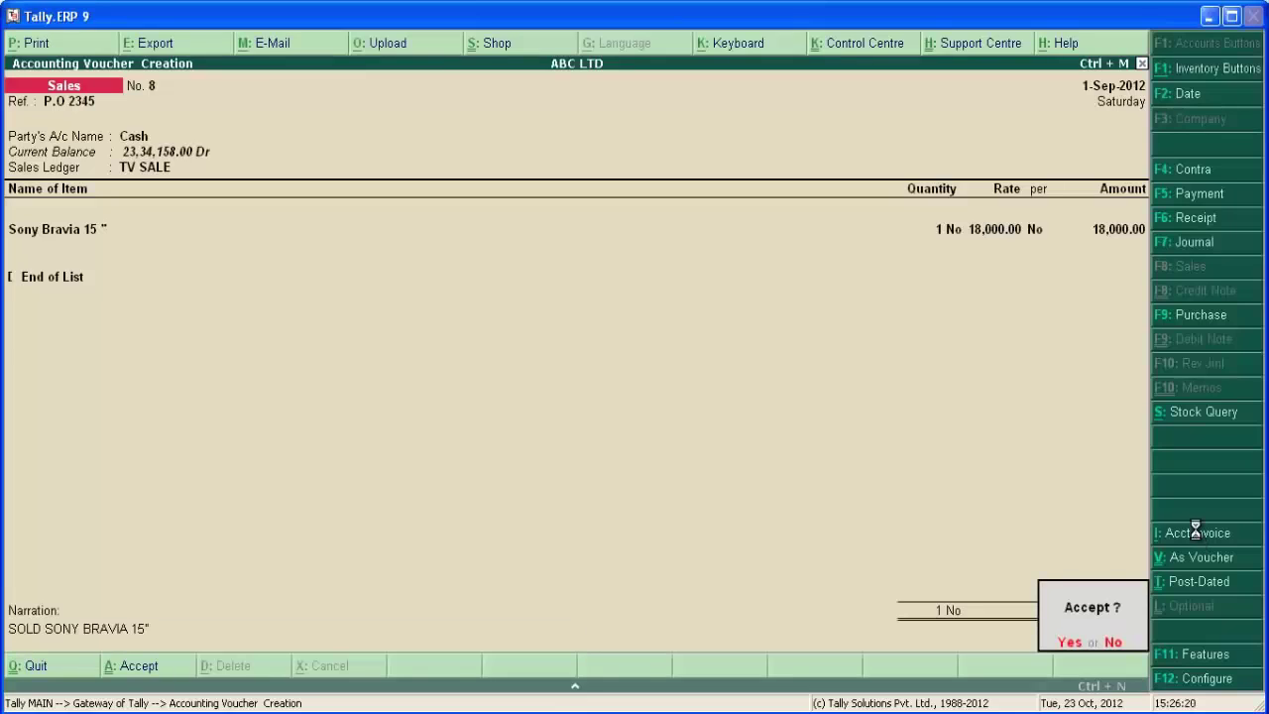
key("y")
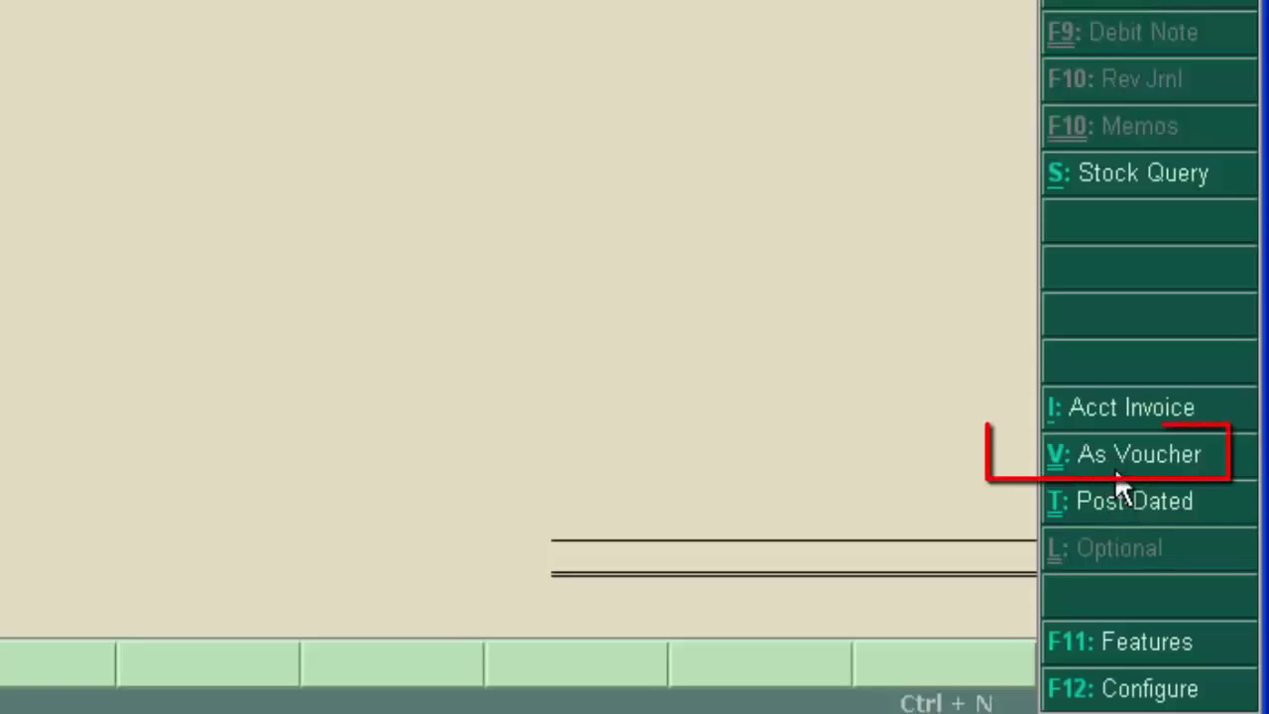
Switch the recorded cash sale to voucher mode, review its Cash, TV SALE and item allocation lines, and accept the voucher
left_click(1117, 472)
left_click(1117, 470)
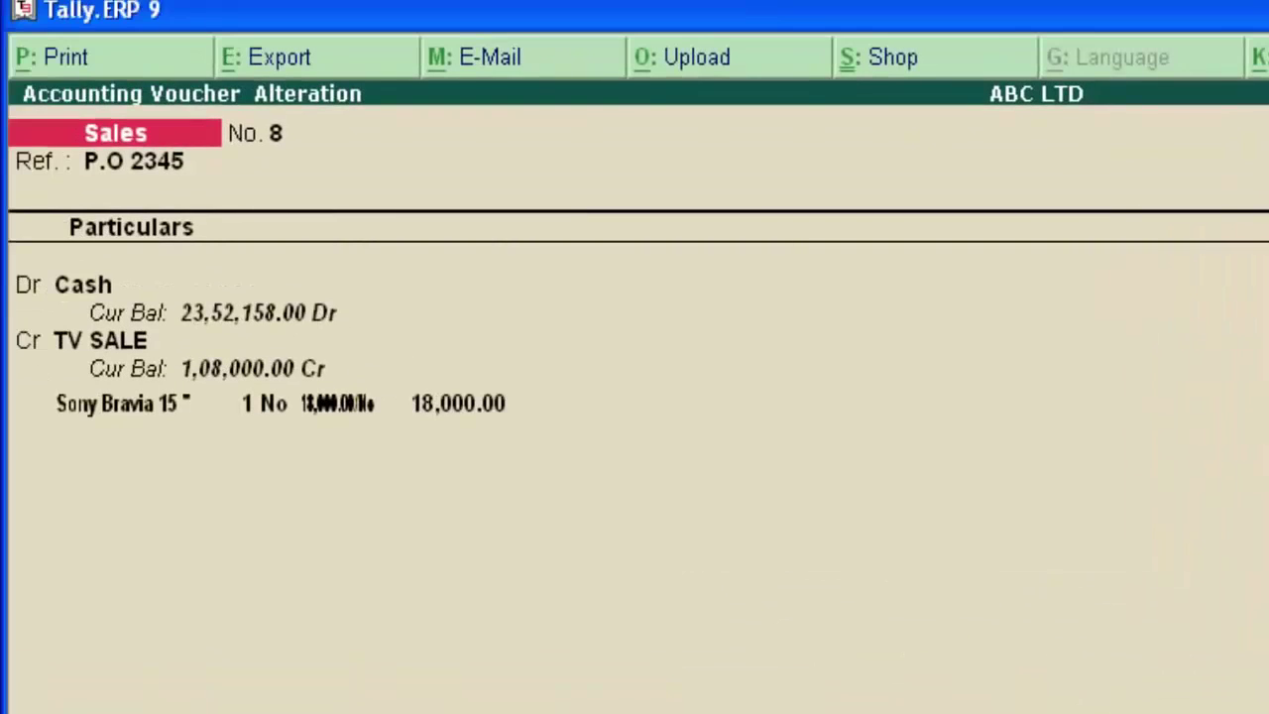
key("Return")
key("Return")
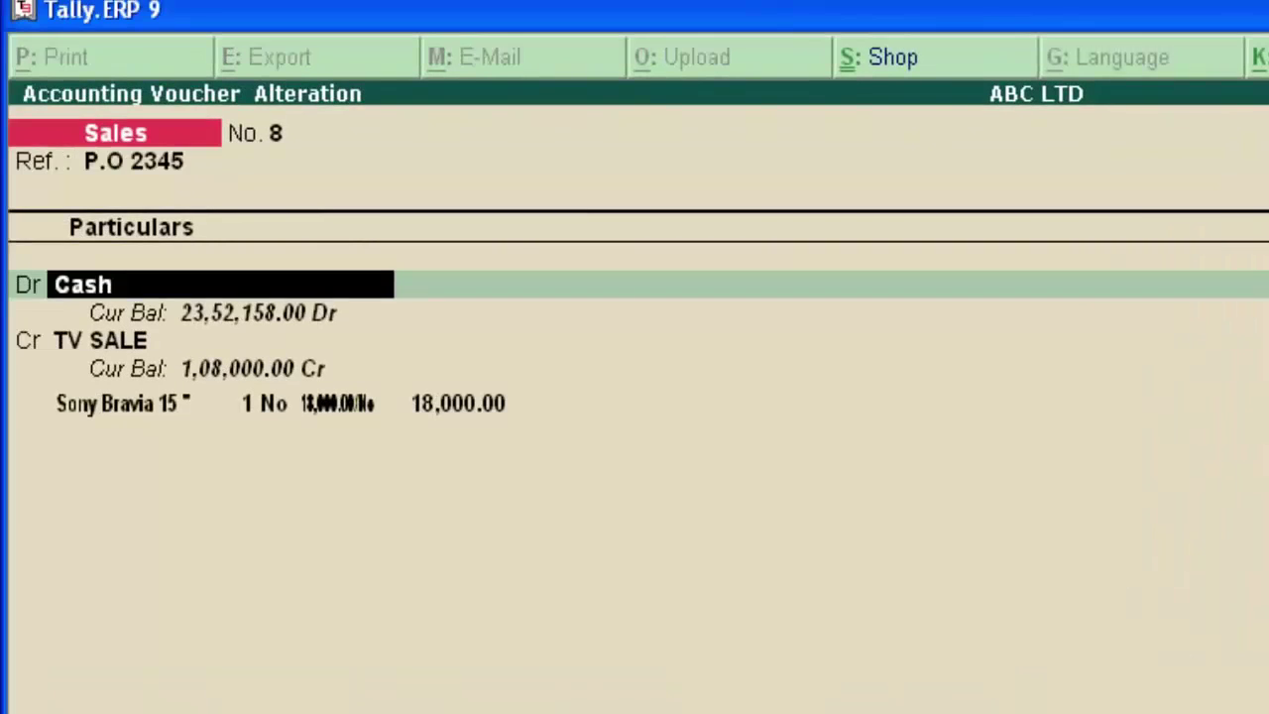
key("Return")
key("Return")
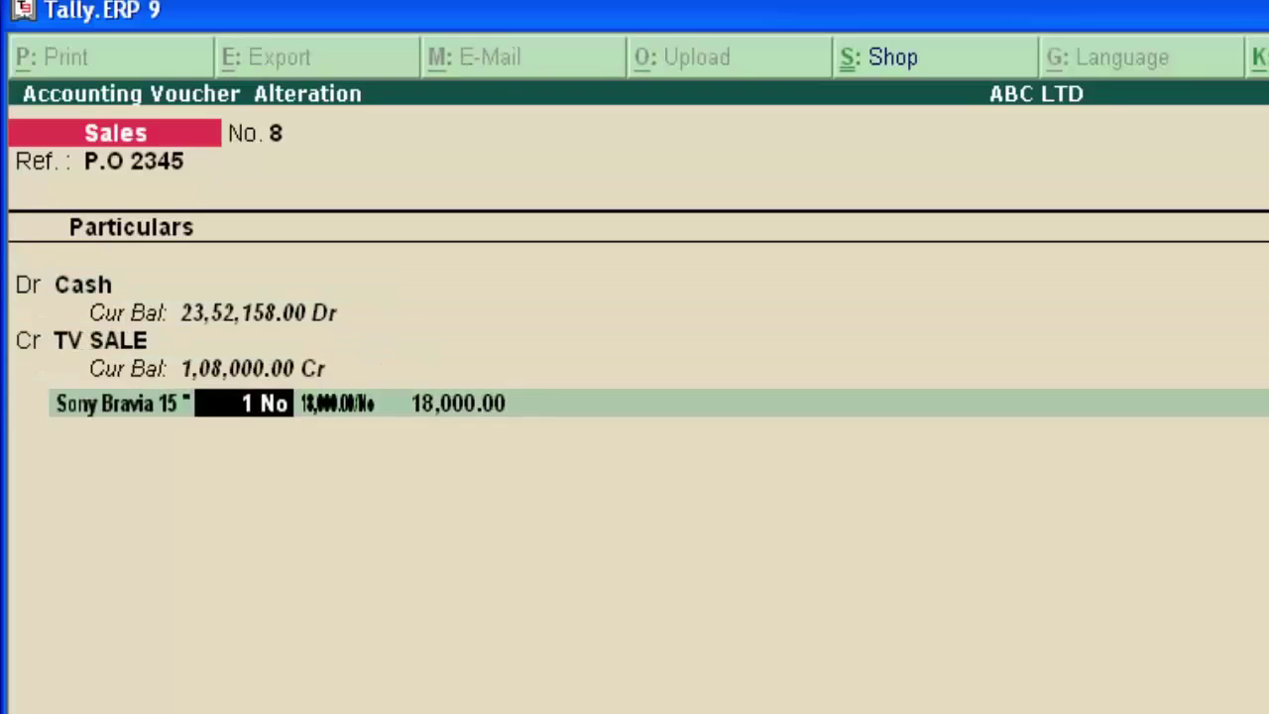
key("BackSpace")
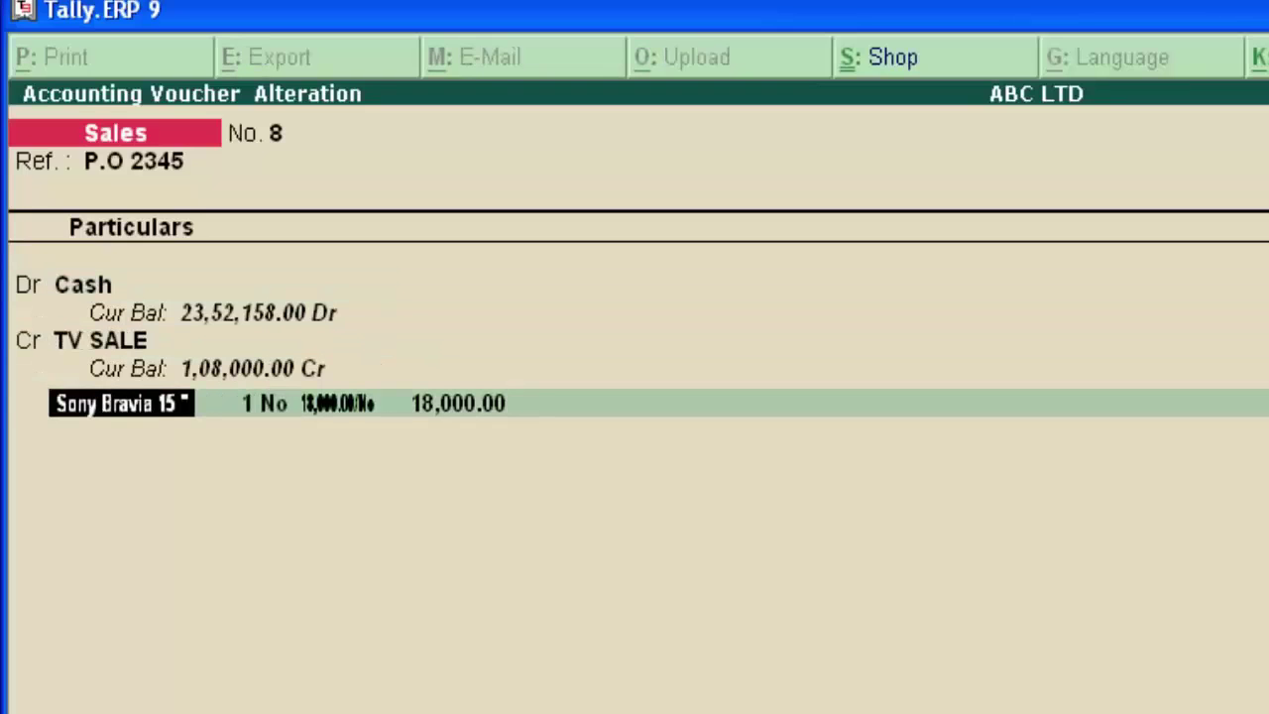
key("Return")
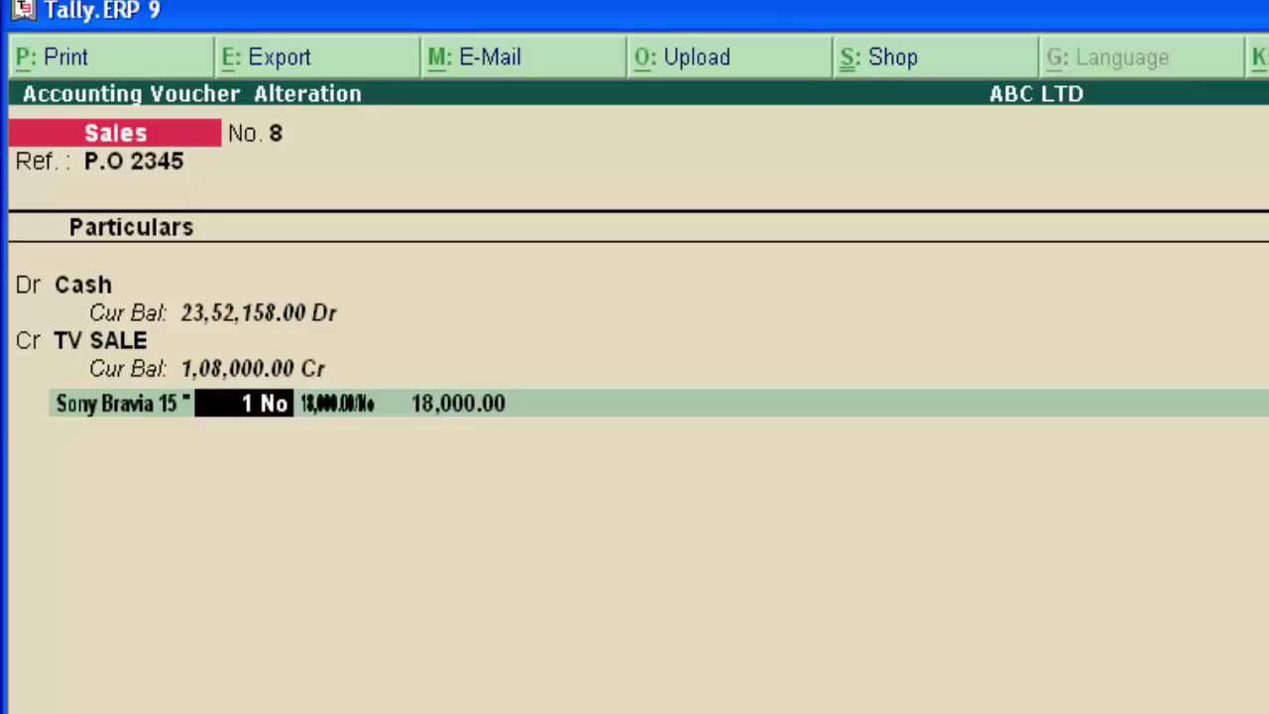
key("Return")
key("Return")
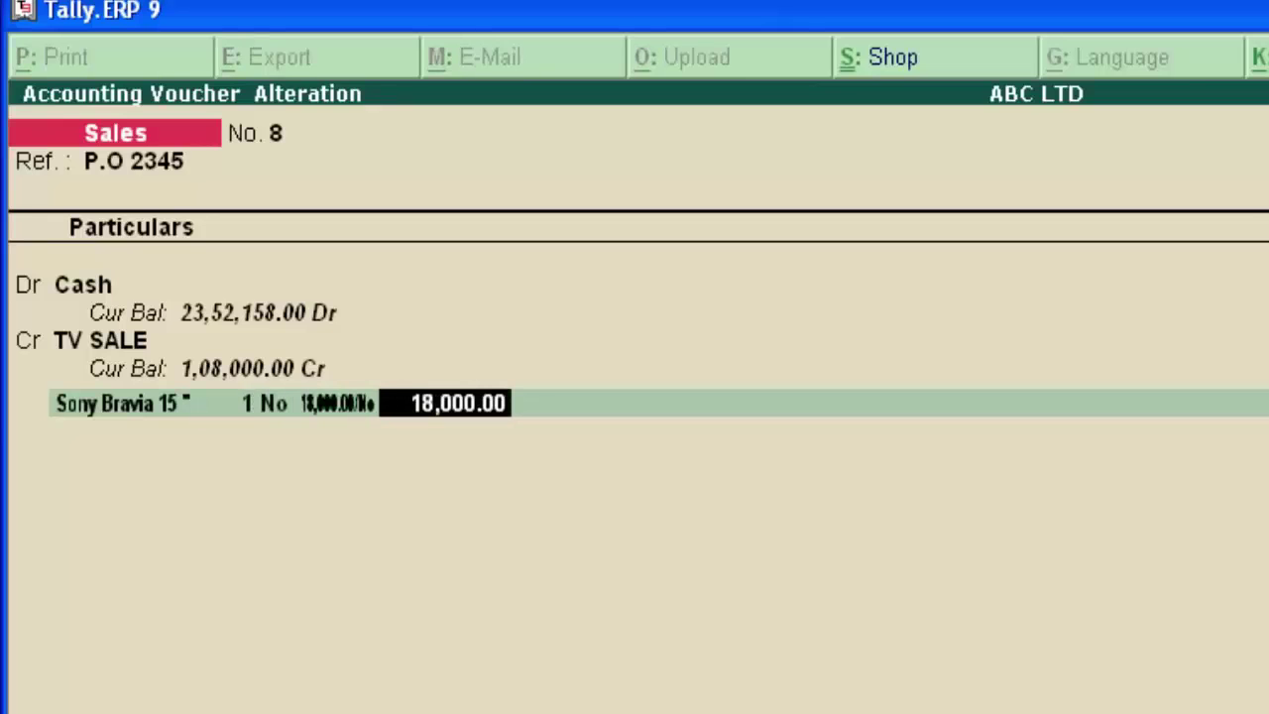
key("Return")
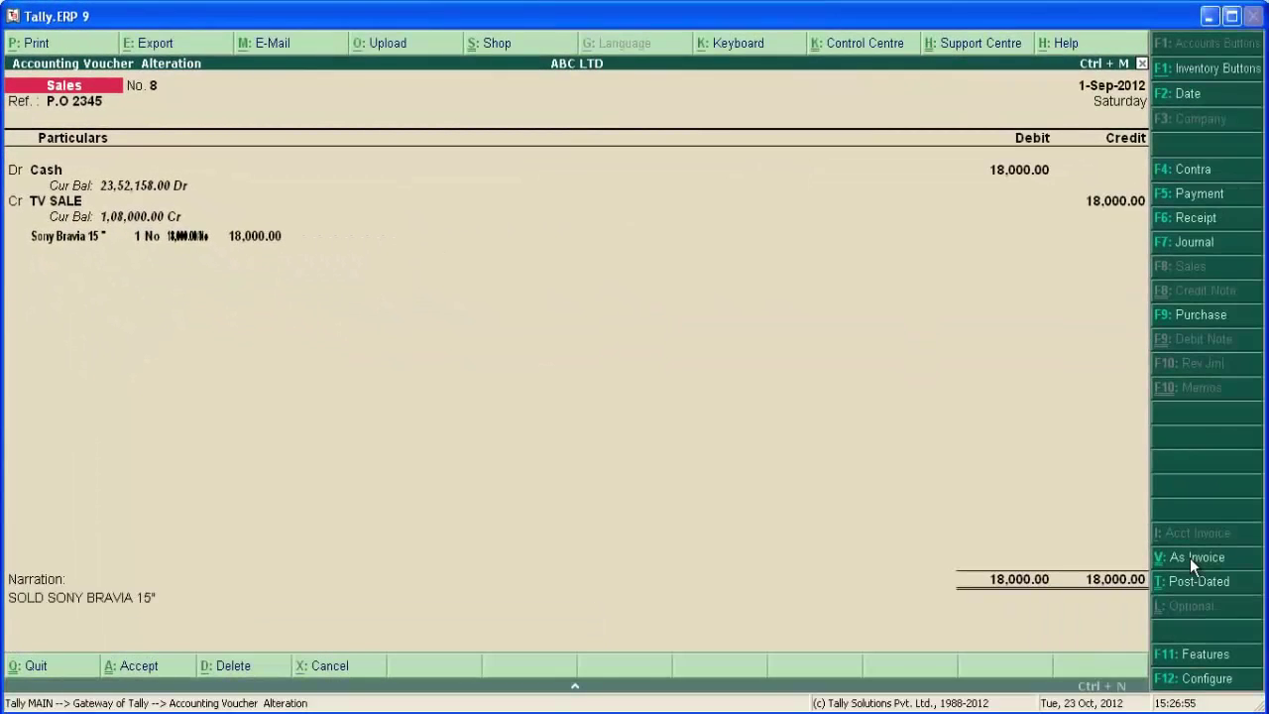
key("ctrl+a")
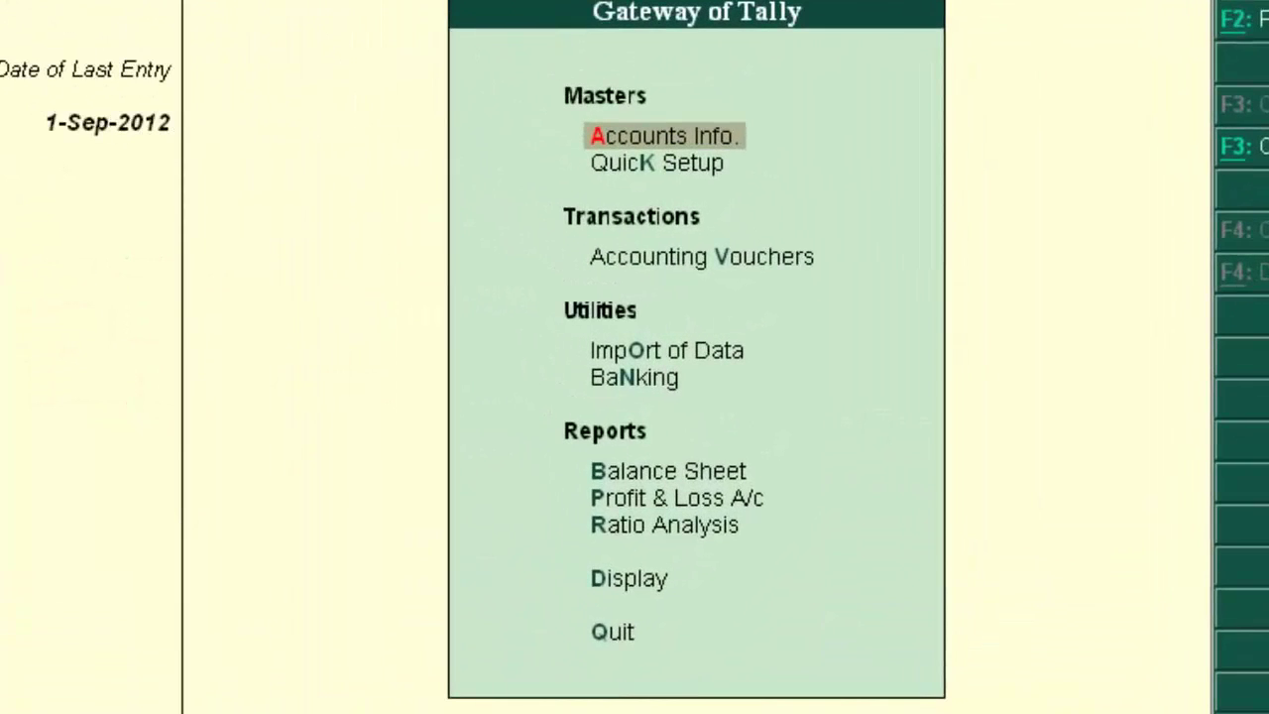
Open a new payment voucher in accounting voucher creation from the Gateway of Tally
key("v")
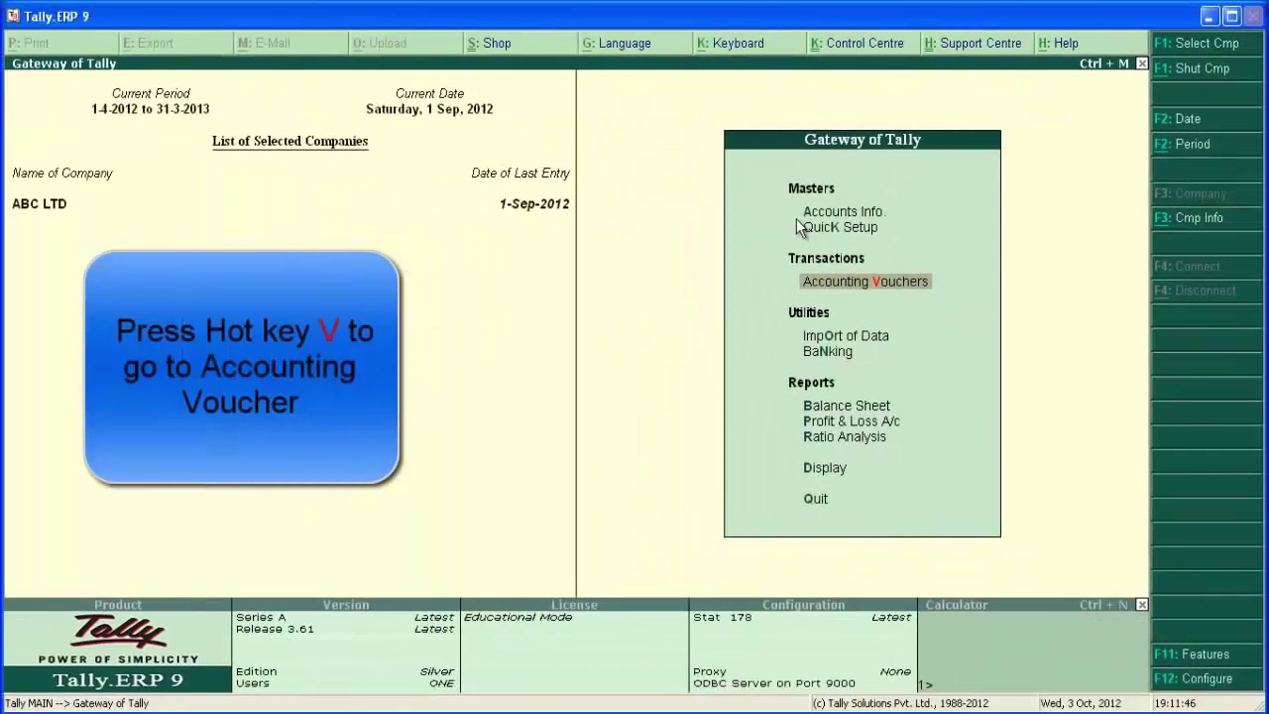
key("Return")
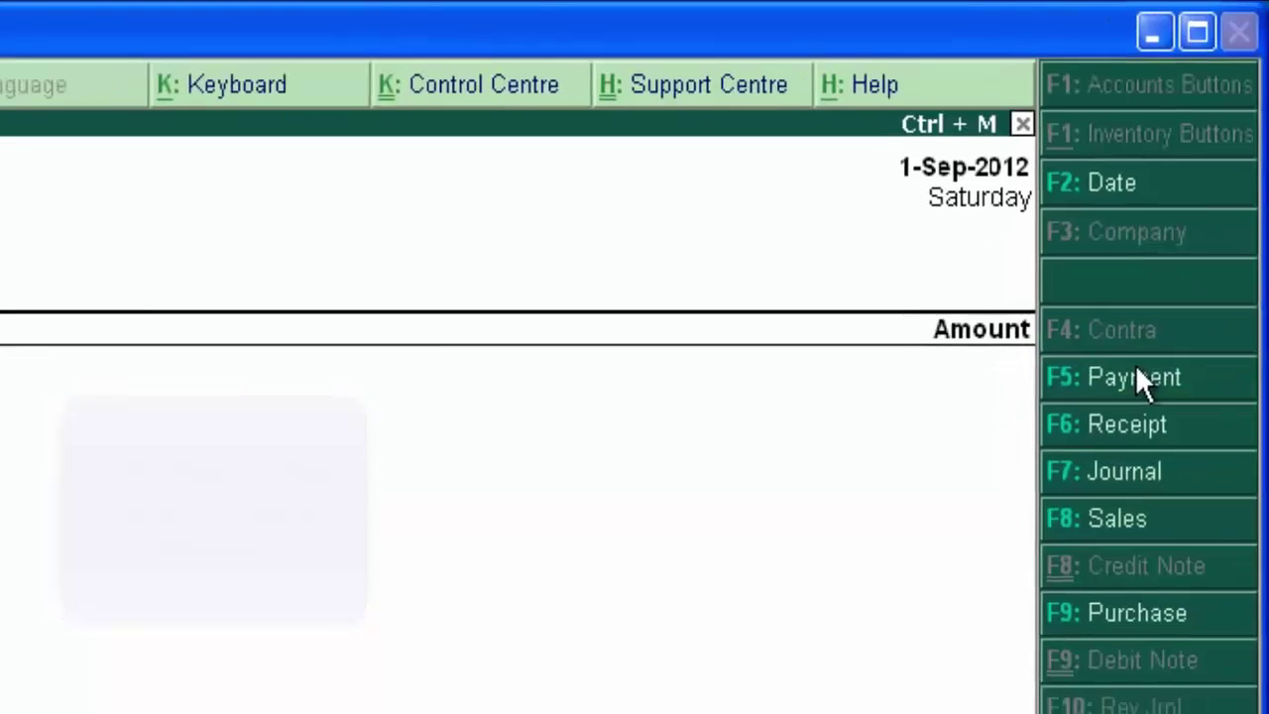
key("F5")
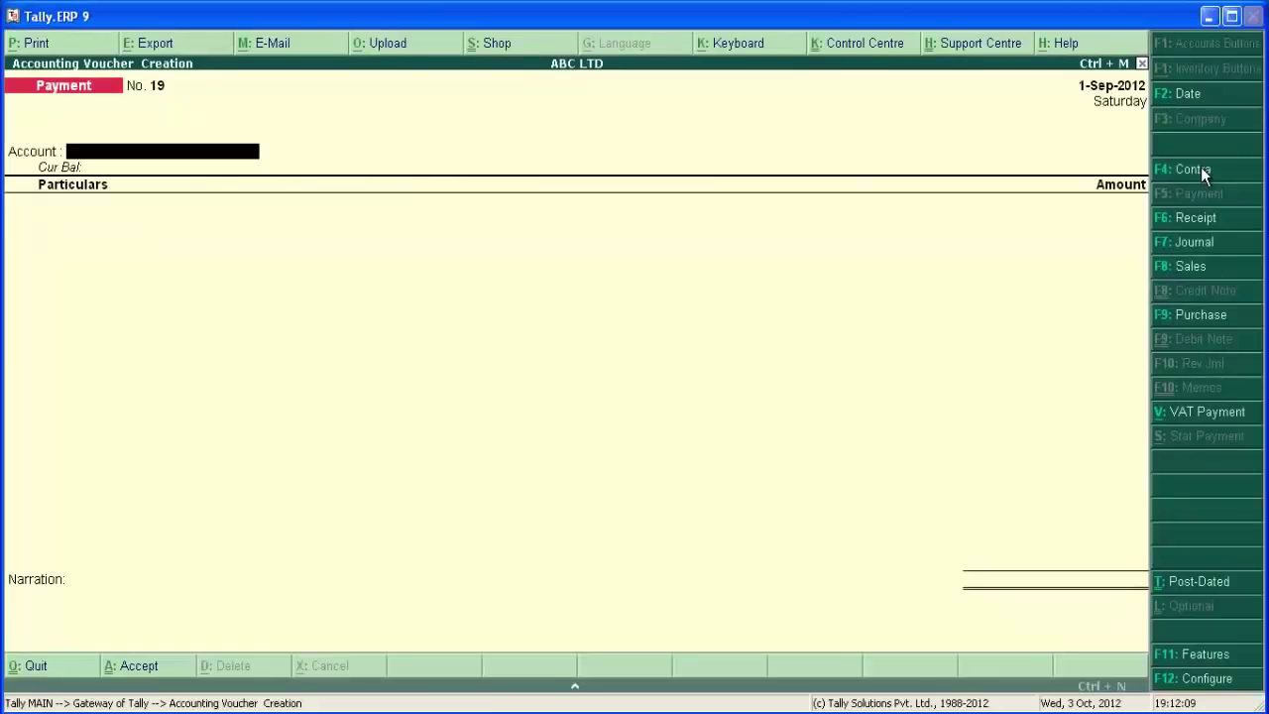
Set Use Single Entry mode for Pymt/Rcpt/Contra to No in the payment configuration, keeping the other options
key("F12")
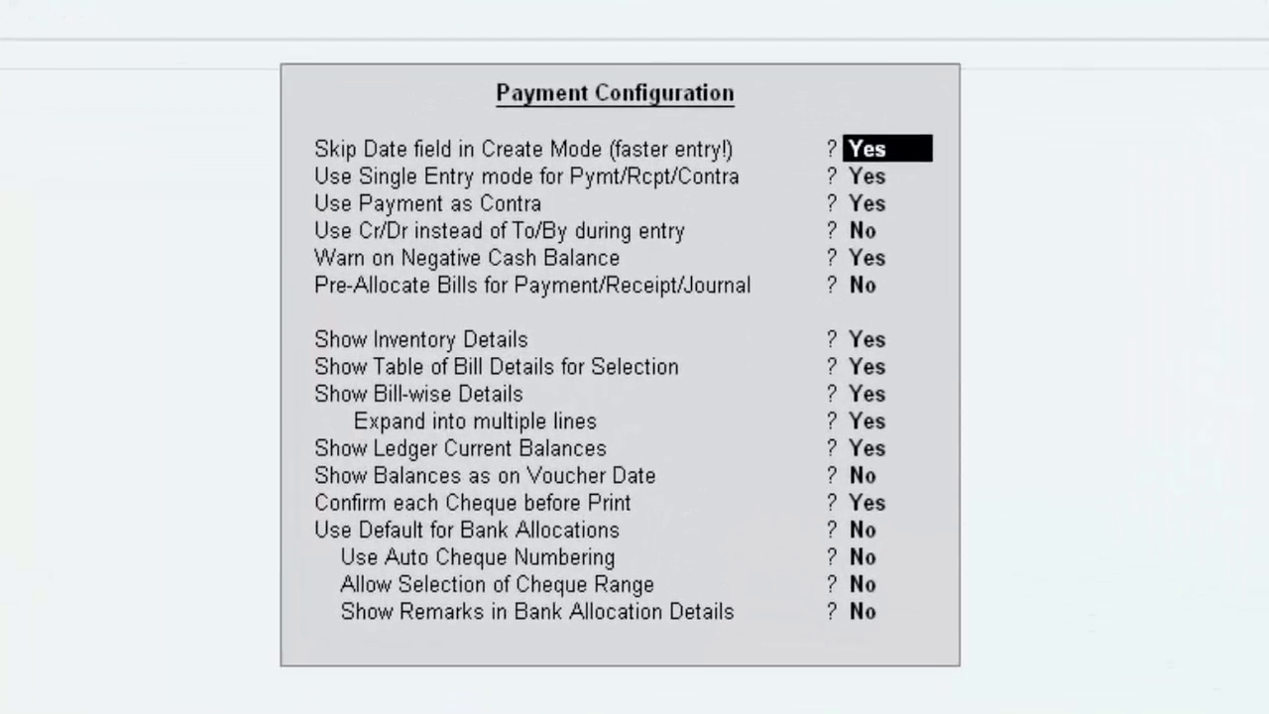
left_click(868, 176)
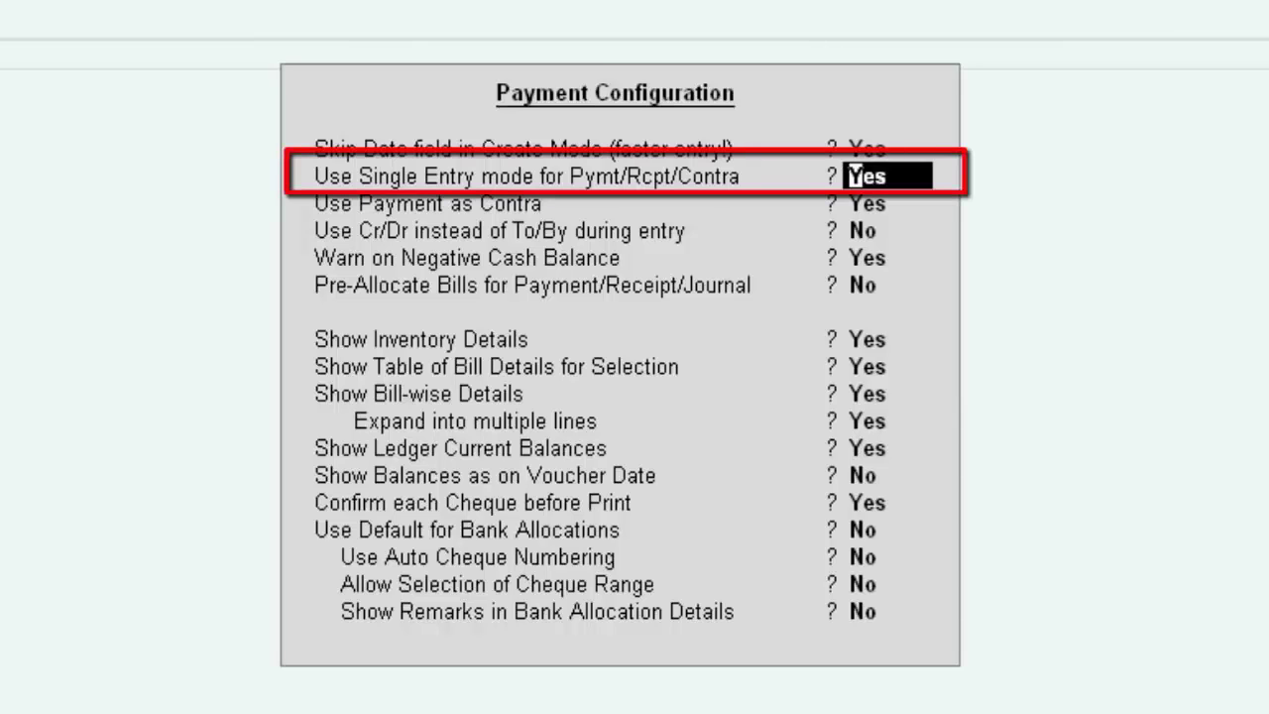
type("no")
key("Return")
key("Return")
key("Return")
key("Return")
key("Return")
key("Return")
key("Return")
key("Return")
key("Return")
key("Return")
key("Return")
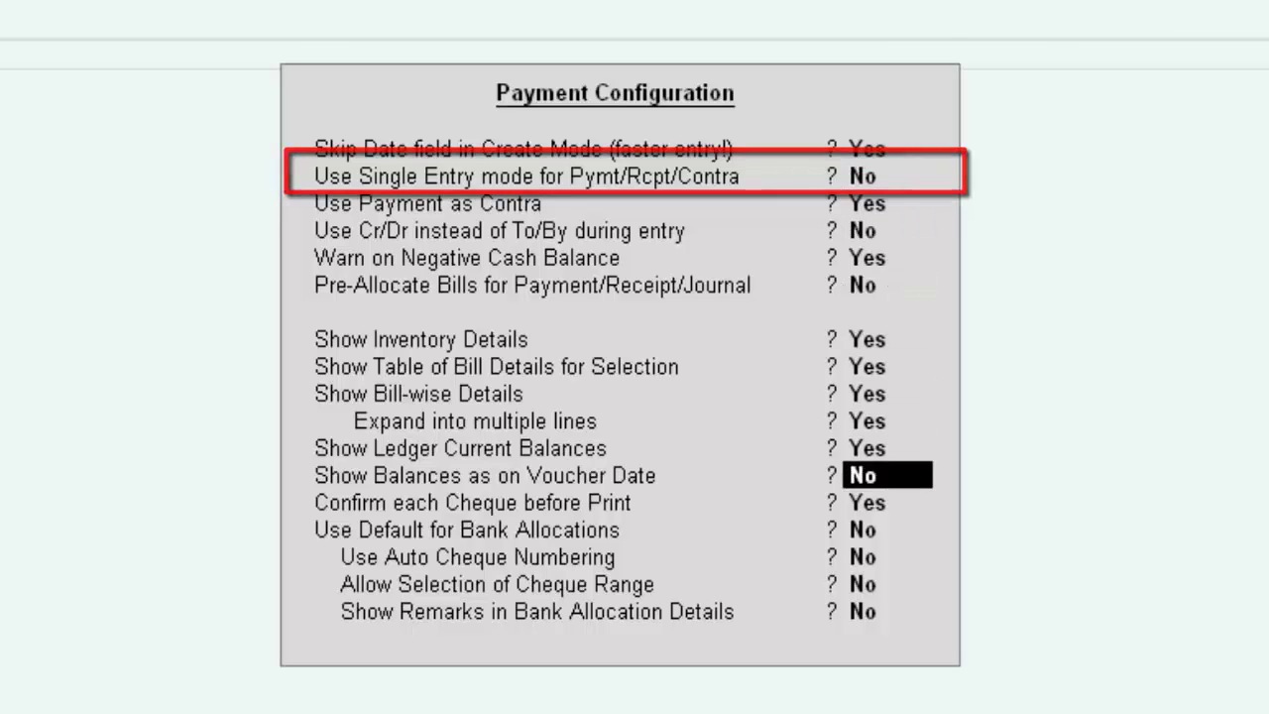
key("Return")
key("Return")
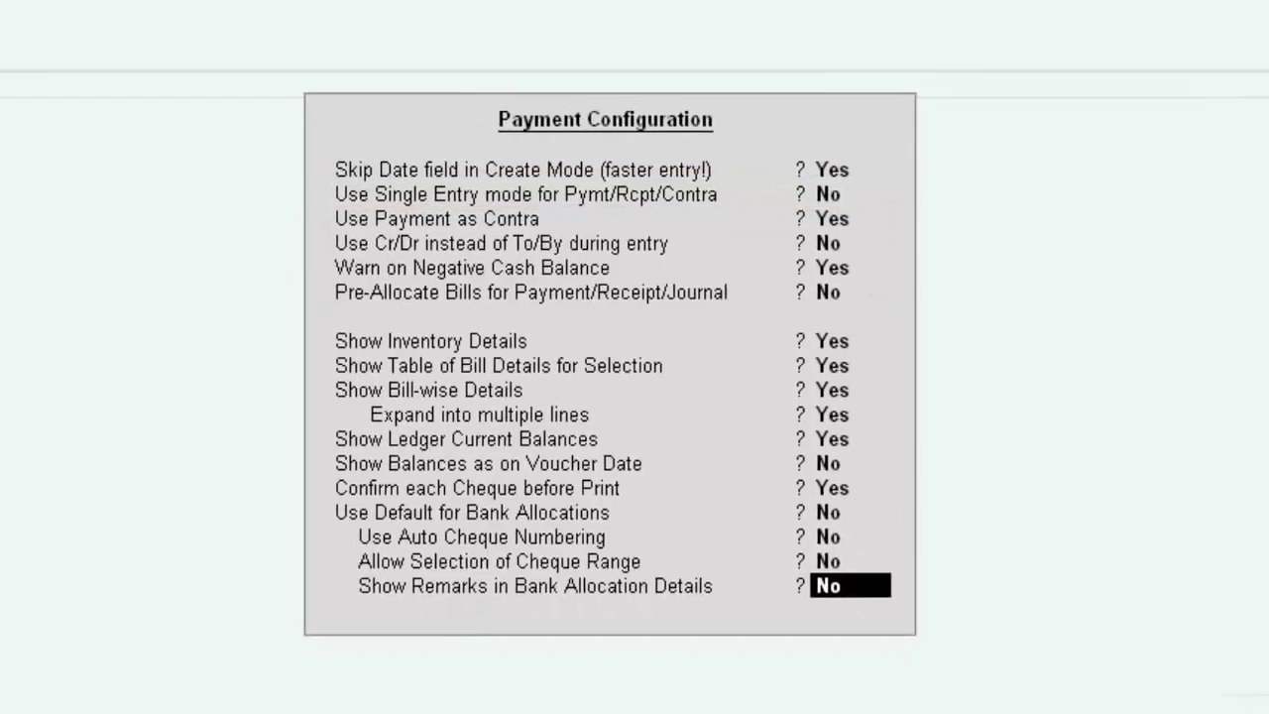
key("Return")
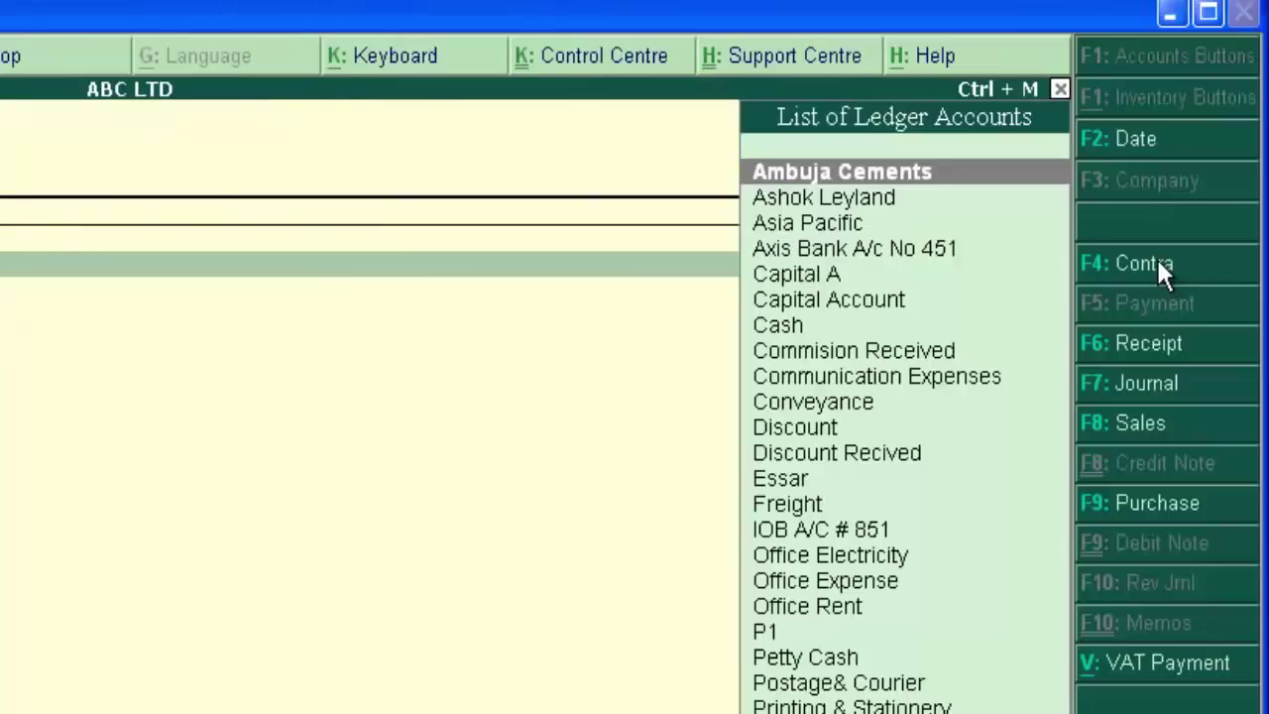
Debit Printing & Stationery with 500.00 and enter the line narration "stationery paid"
type("stat")
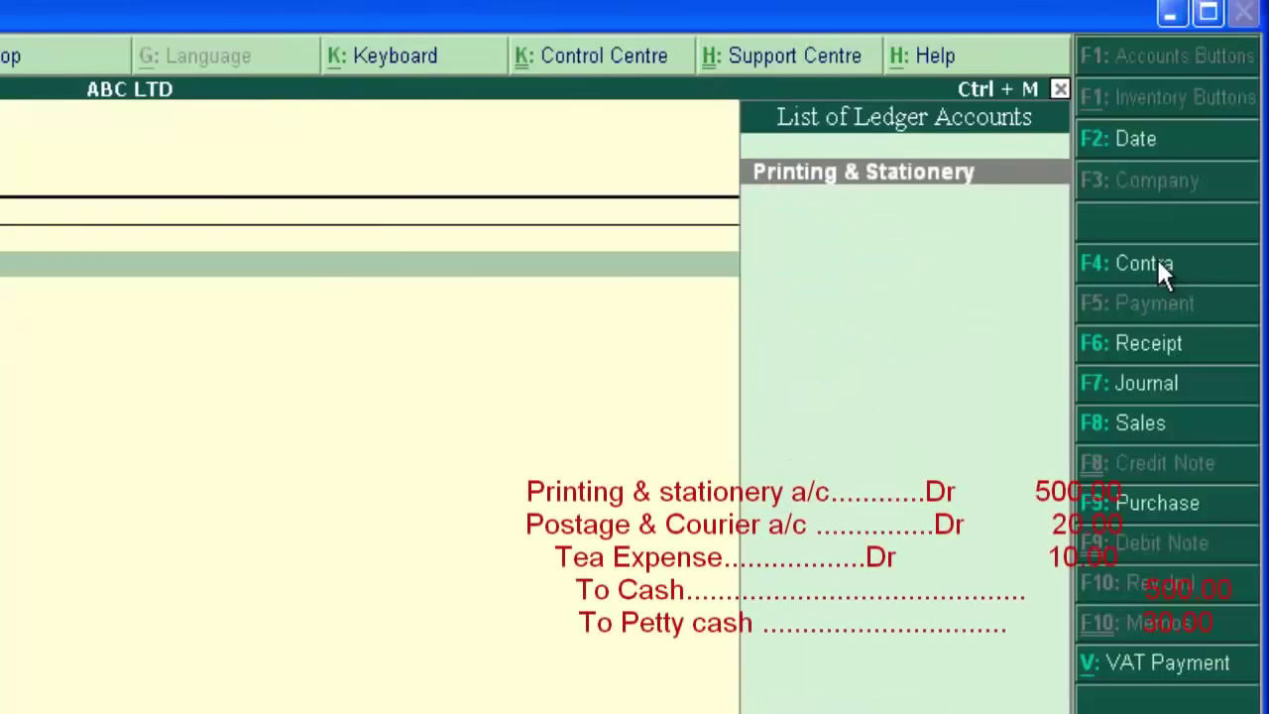
key("Return")
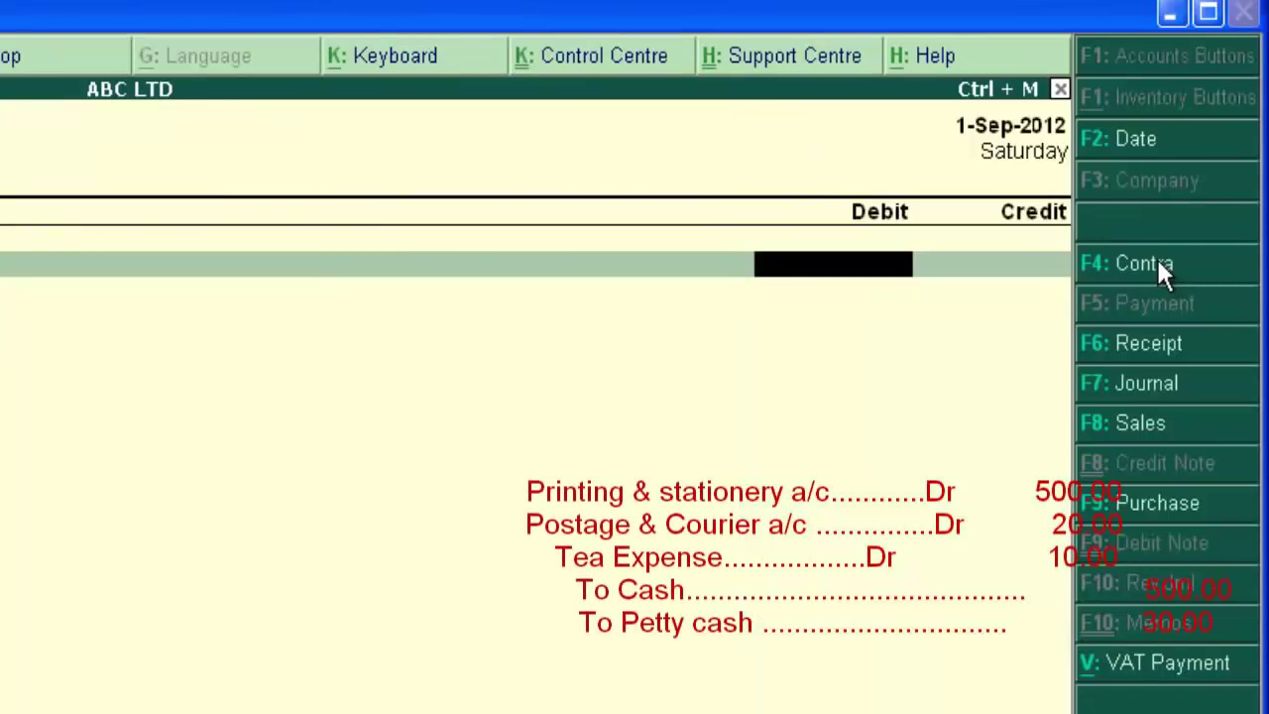
type("5000")
key("BackSpace")
key("Return")
key("Return")
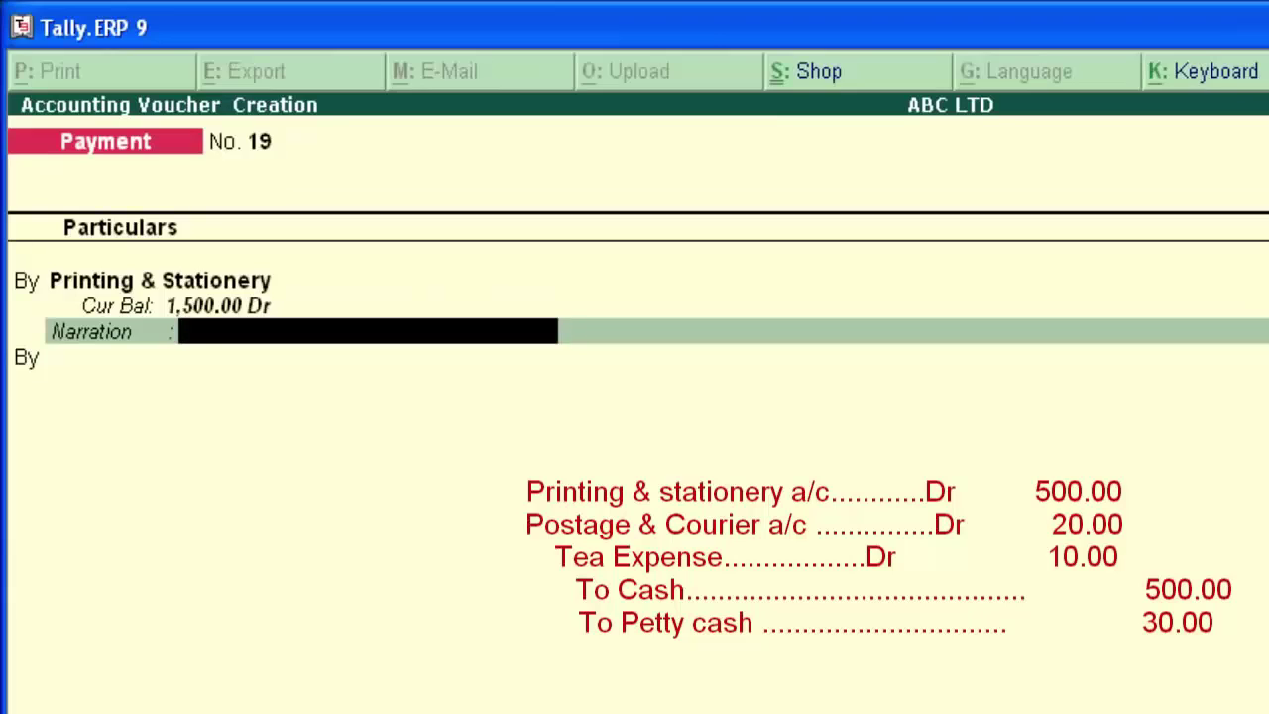
type("stationer")
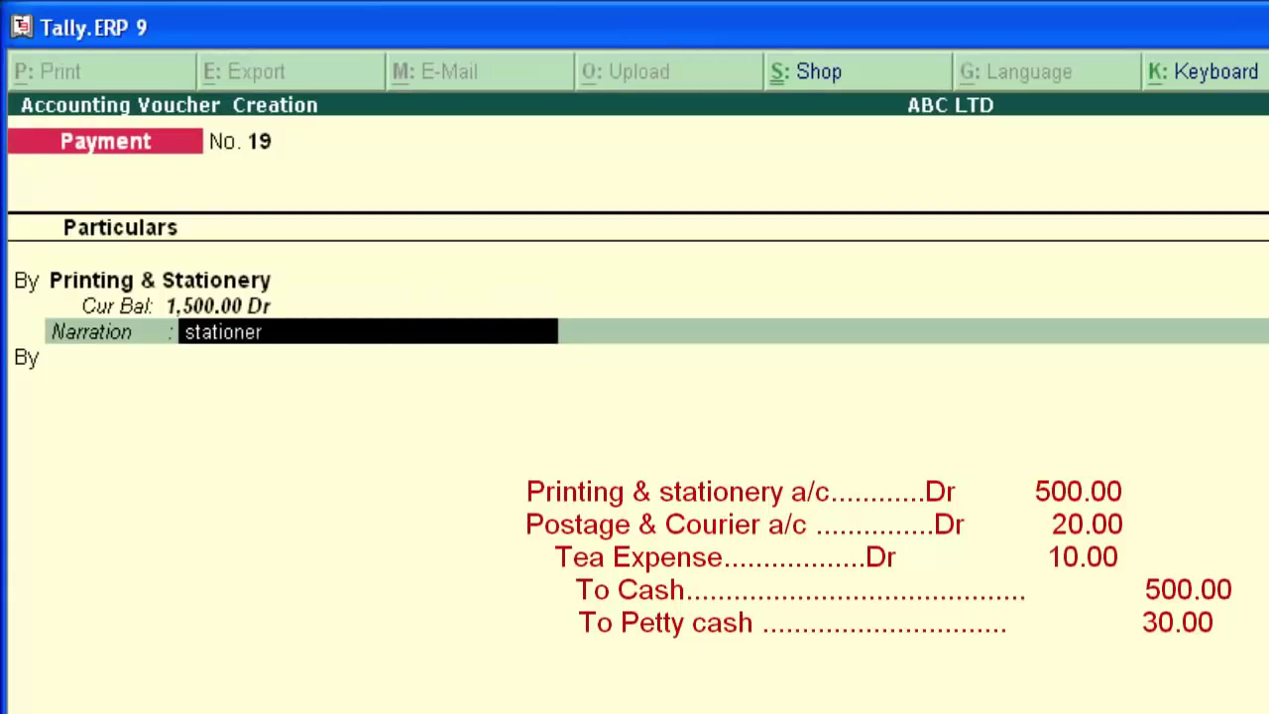
type("y paid")
key("Return")
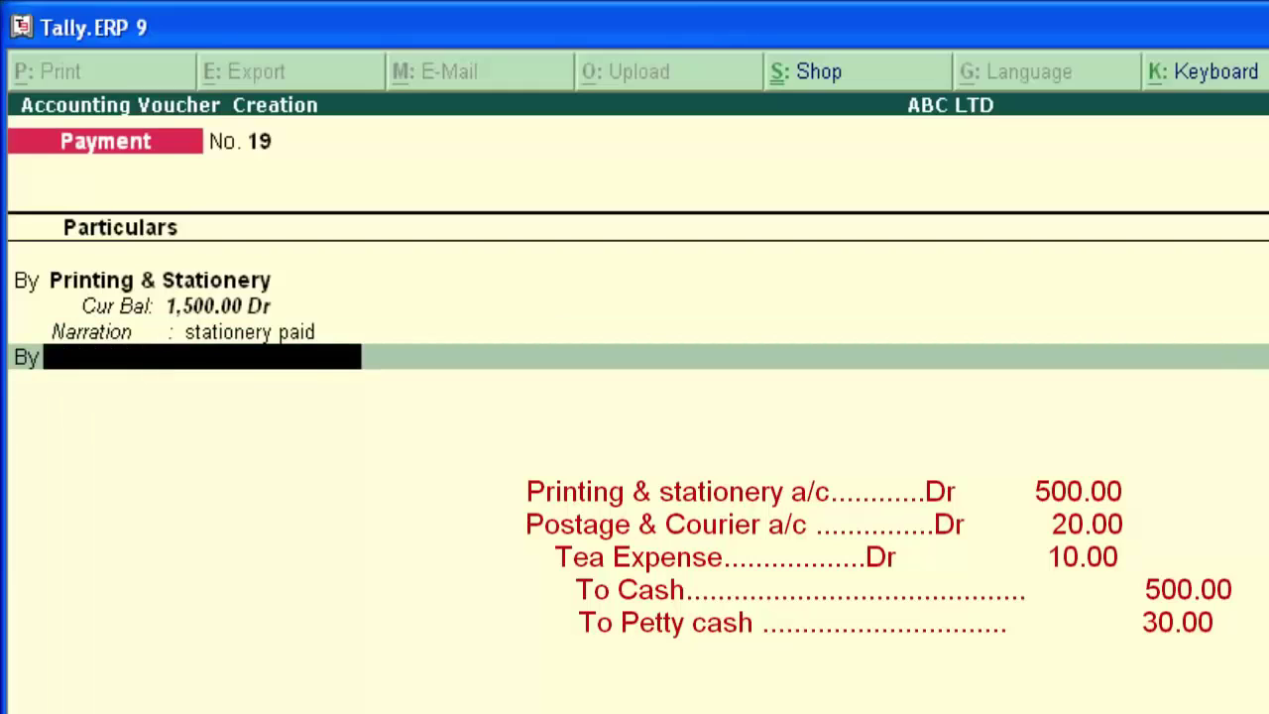
Debit Postage& Courier with 20.00, leaving its narration blank
type("Cour")
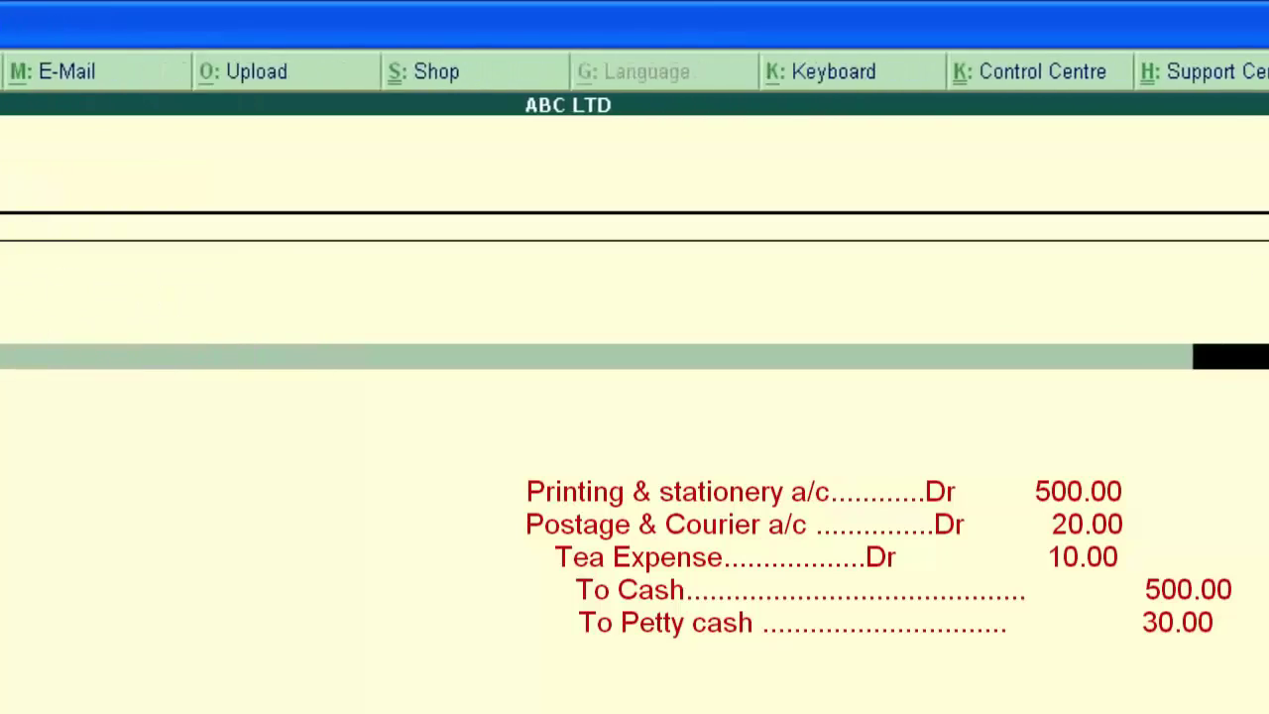
type("20")
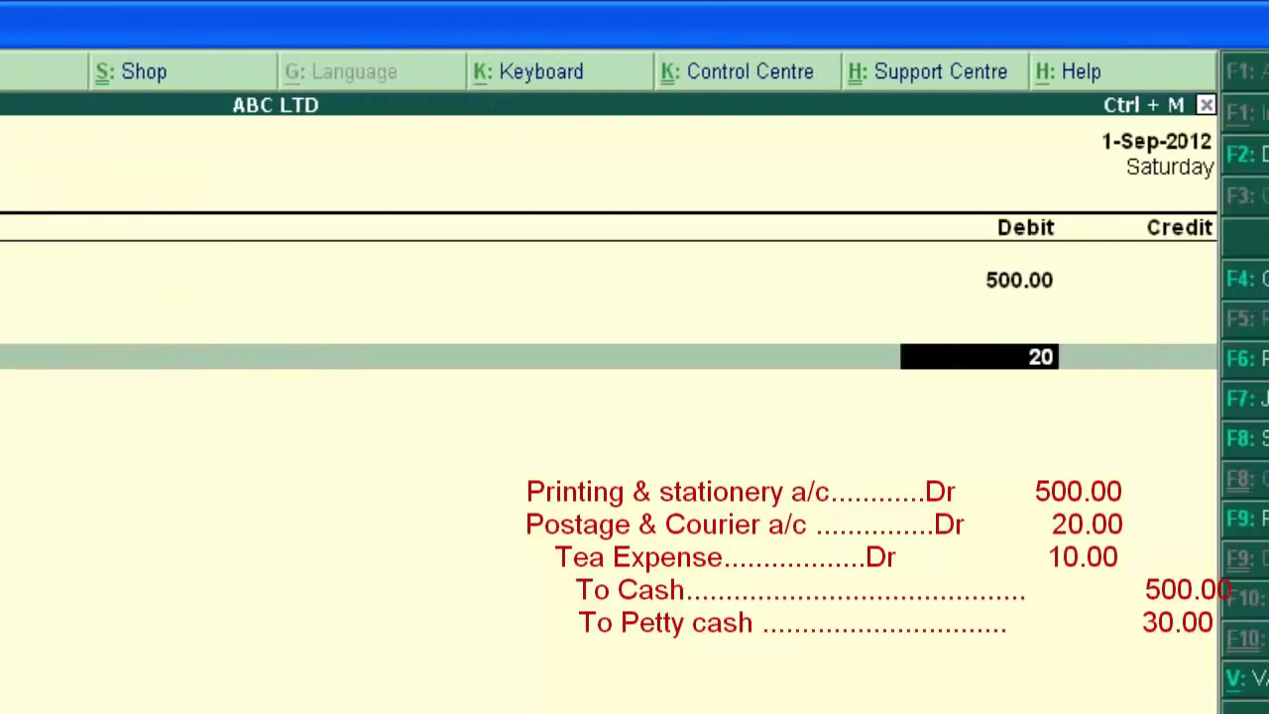
key("Return")
key("Return")
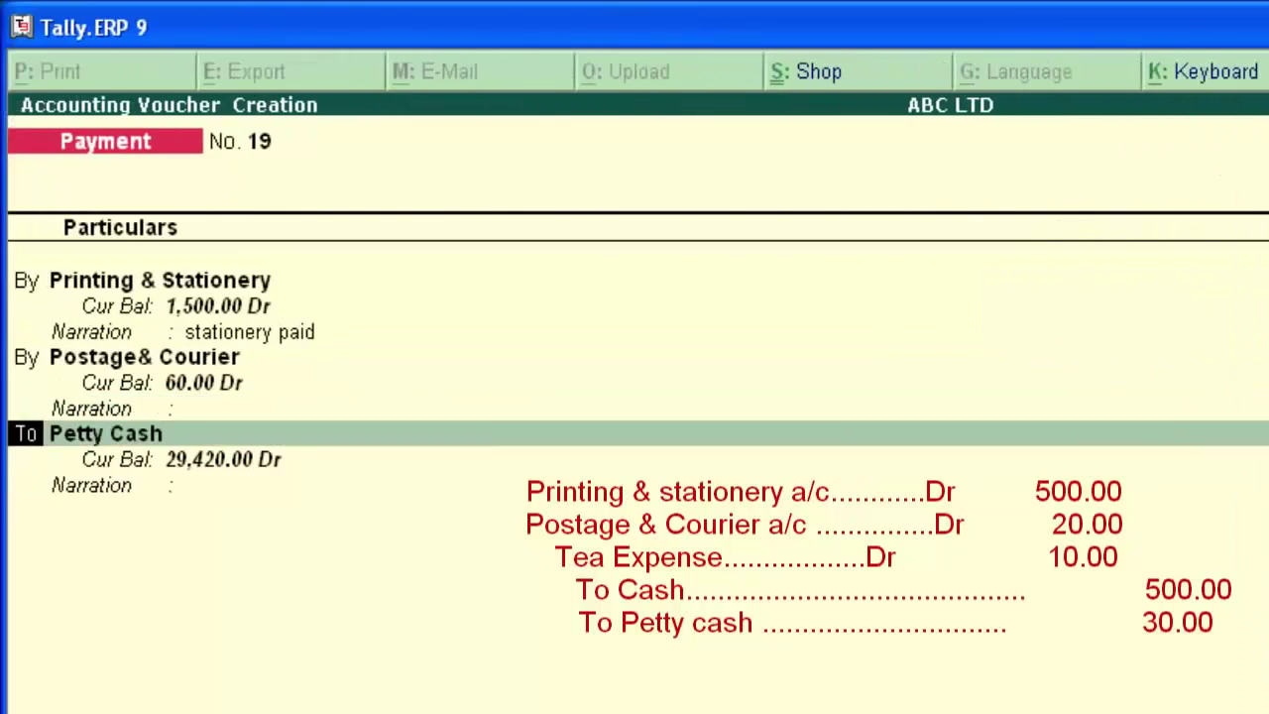
Debit Tea Expenses with 10.00 on the next voucher line, leaving its narration blank
type("by")
key("Return")
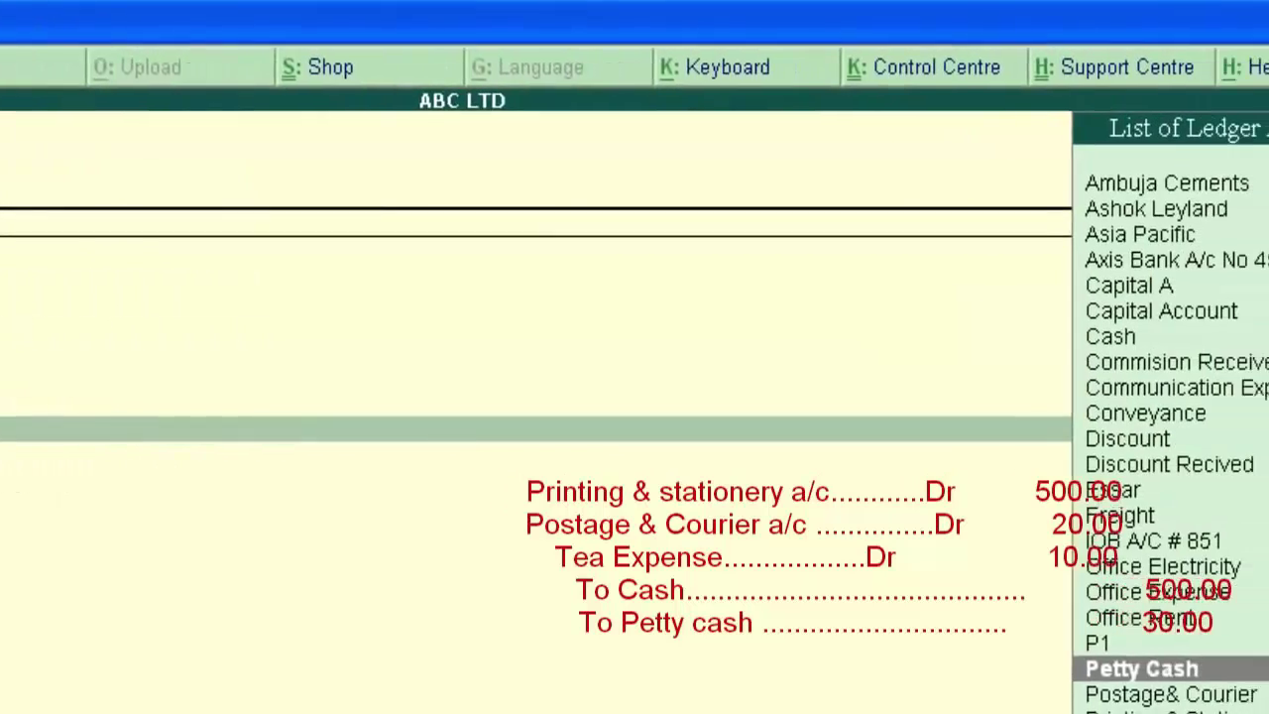
type("t")
key("Return")
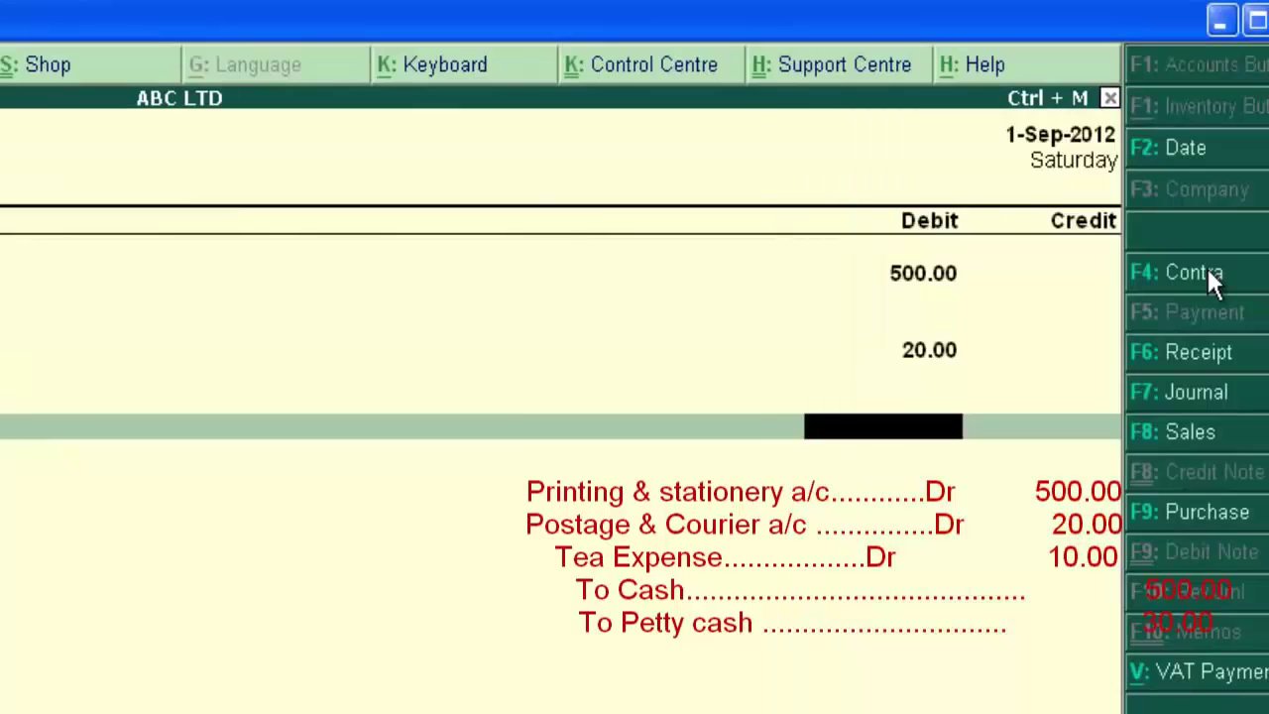
type("10")
key("Return")
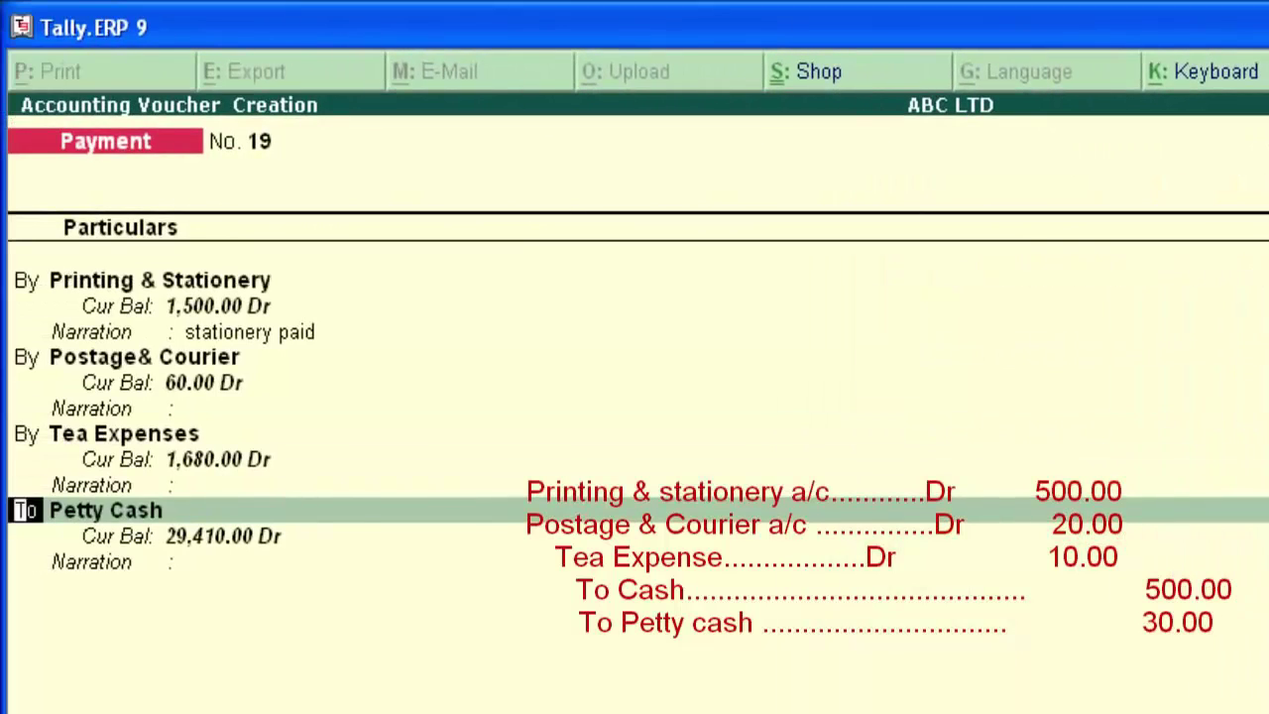
Credit Cash with 500.00, leaving its line narration blank
key("Return")
type("Cash")
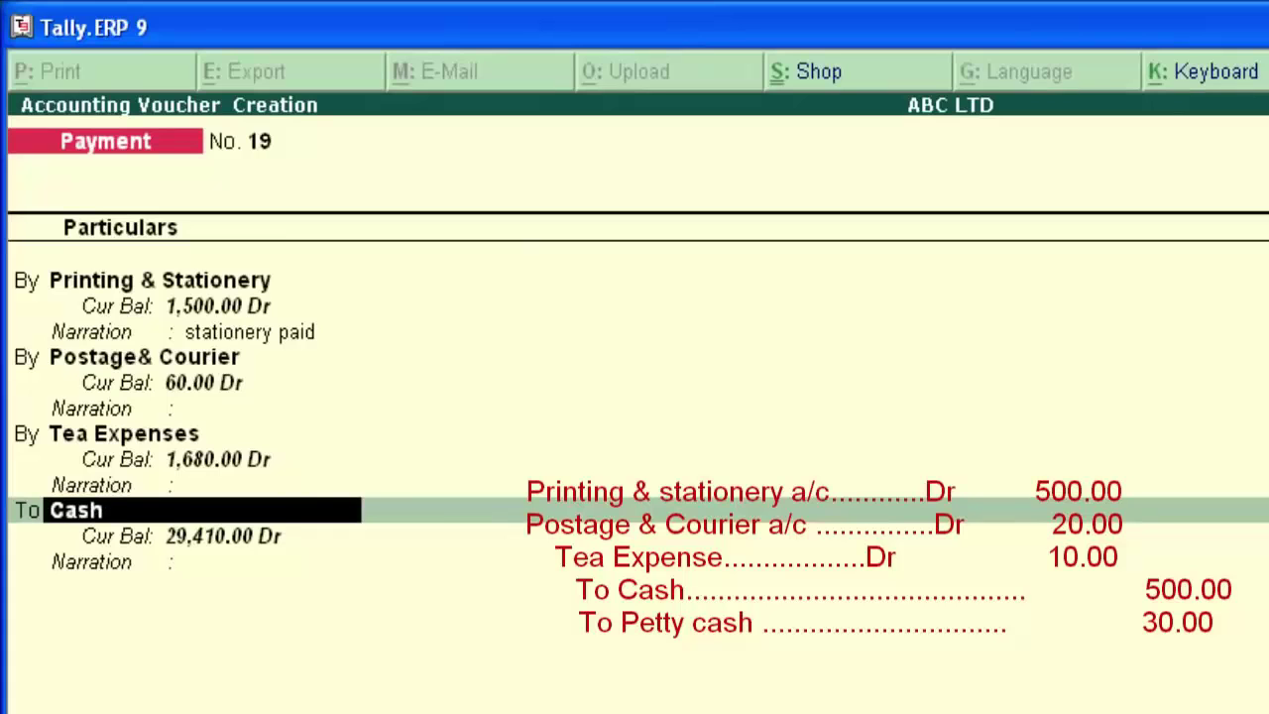
key("Return")
type("500")
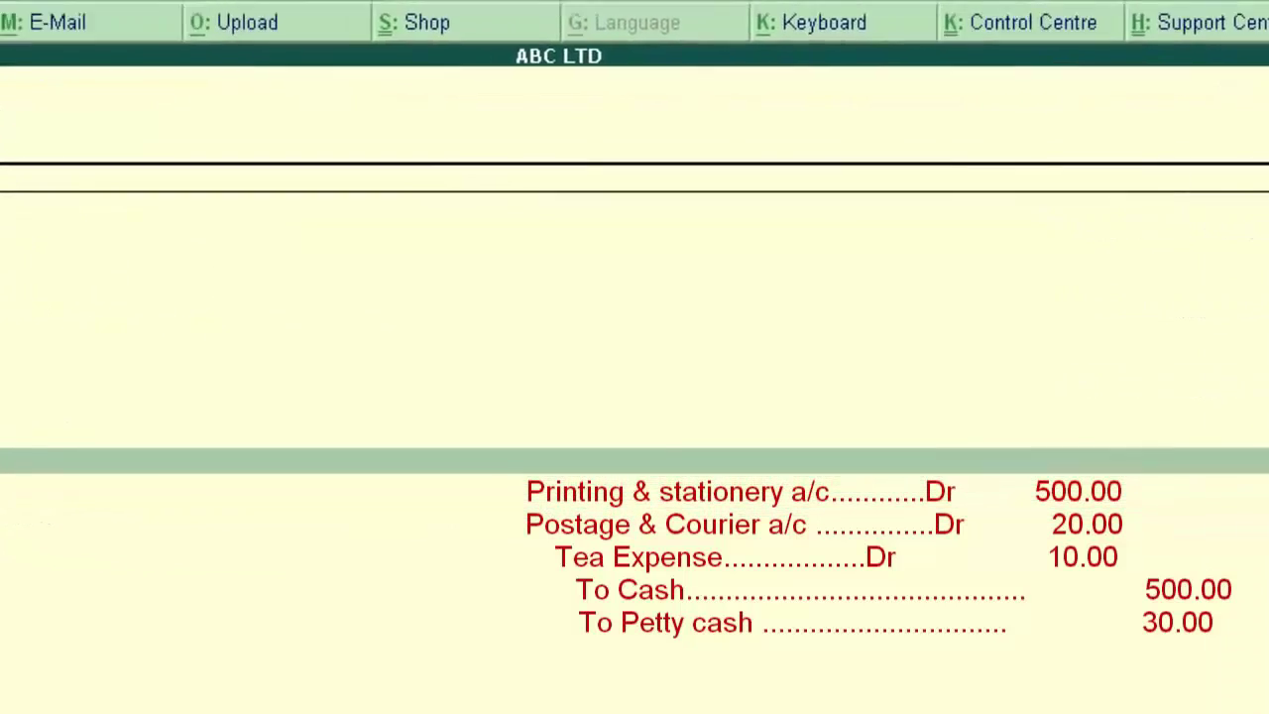
key("Return")
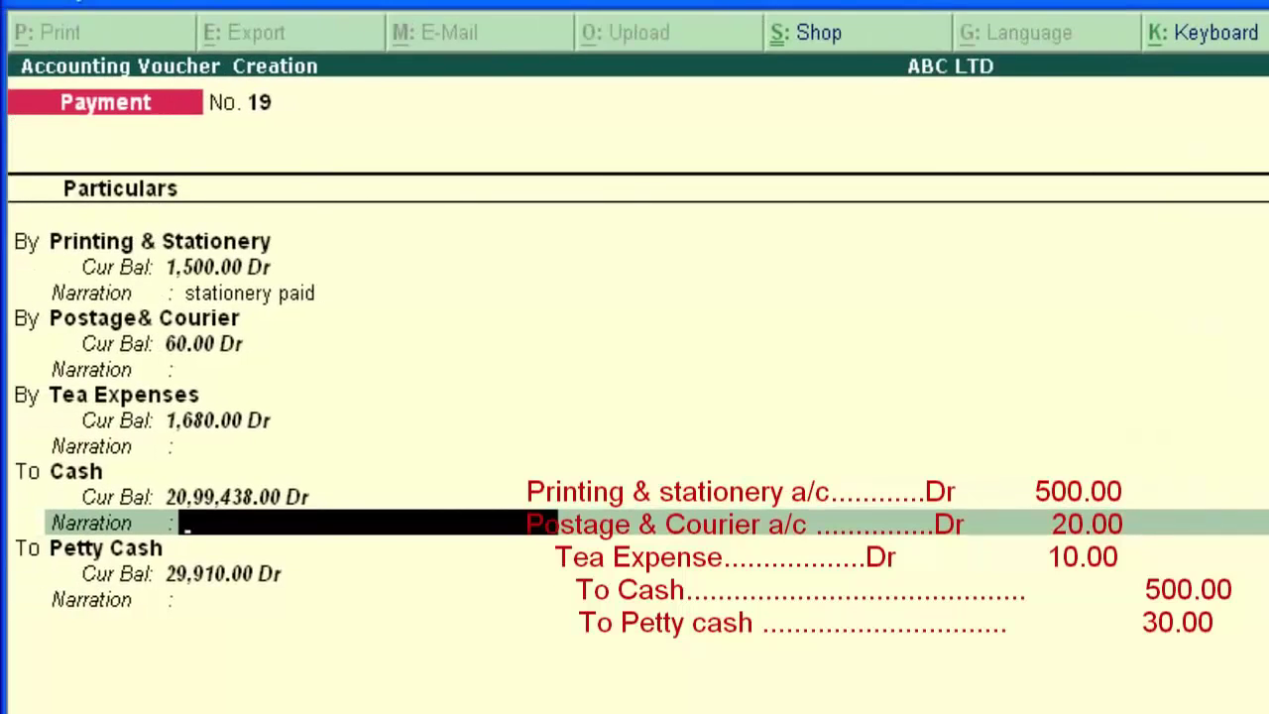
key("Return")
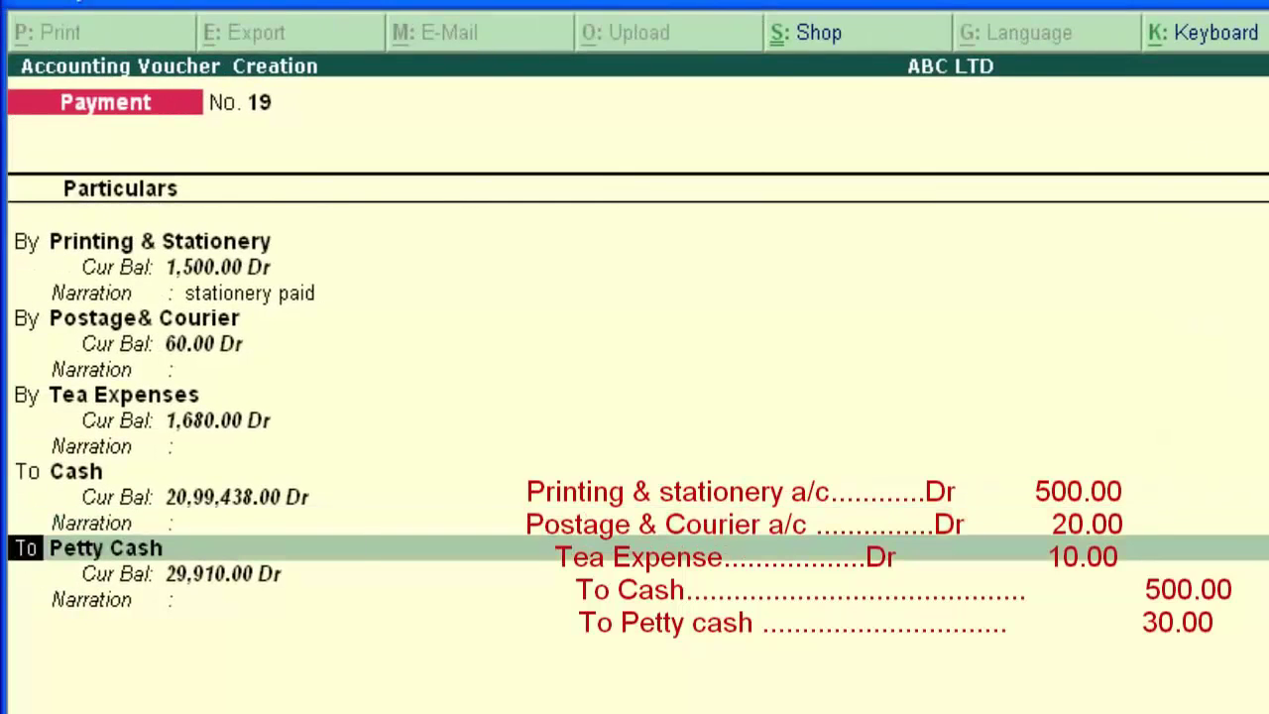
Credit Petty Cash with the remaining 30.00, leaving its line narration blank
key("Return")
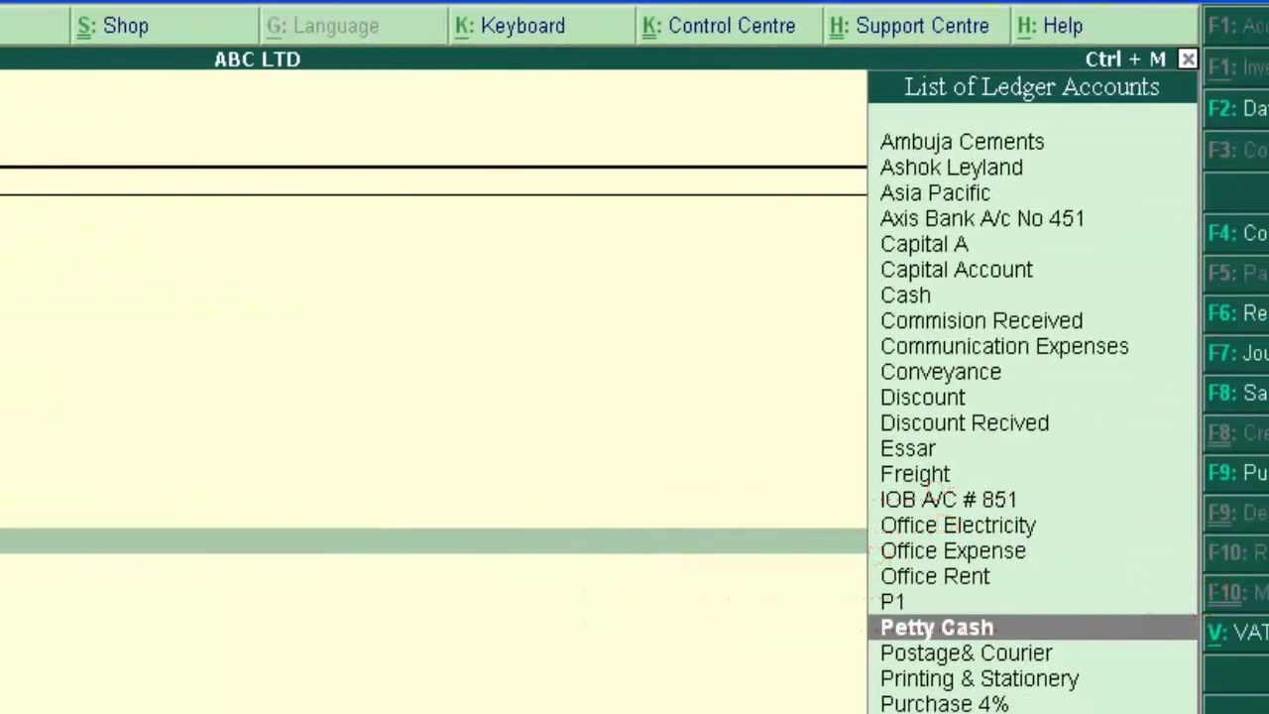
key("Return")
key("Return")
key("Return")
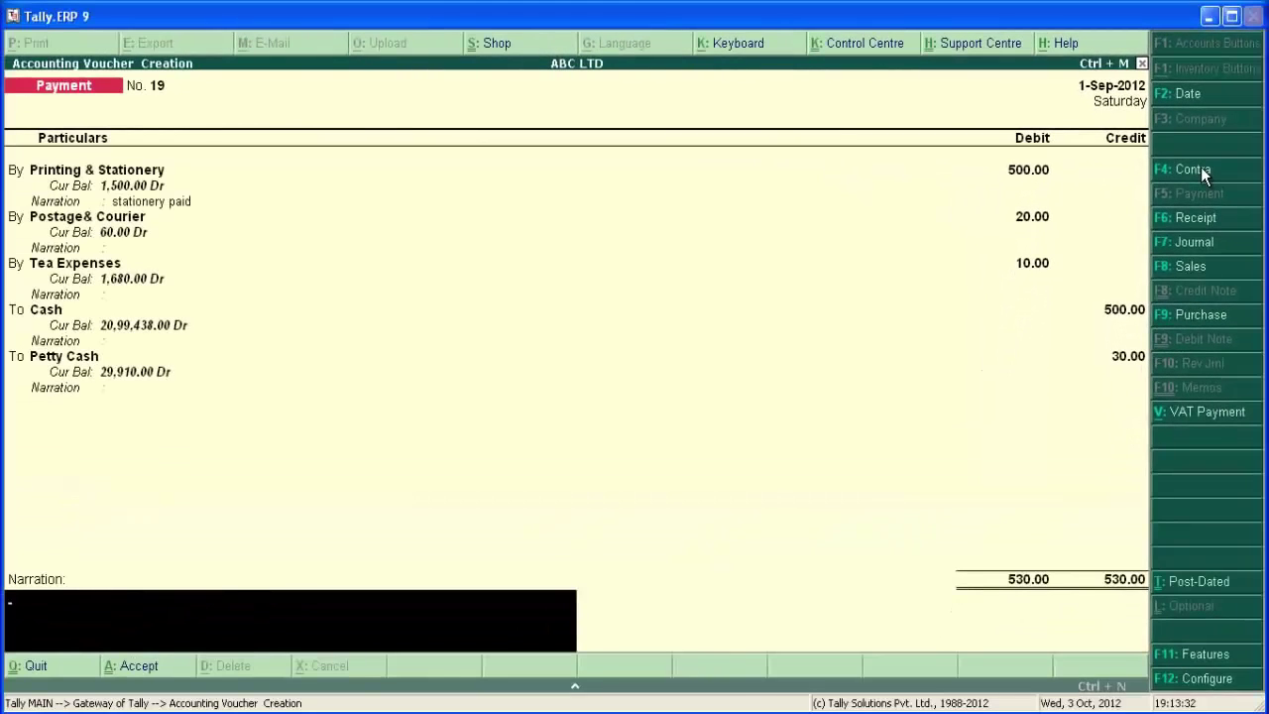
Enter the voucher narration "printing & stationery, courier charges, tea epense paid" and save the payment voucher
type("printing & stationery, courier charges, tea epense paid")
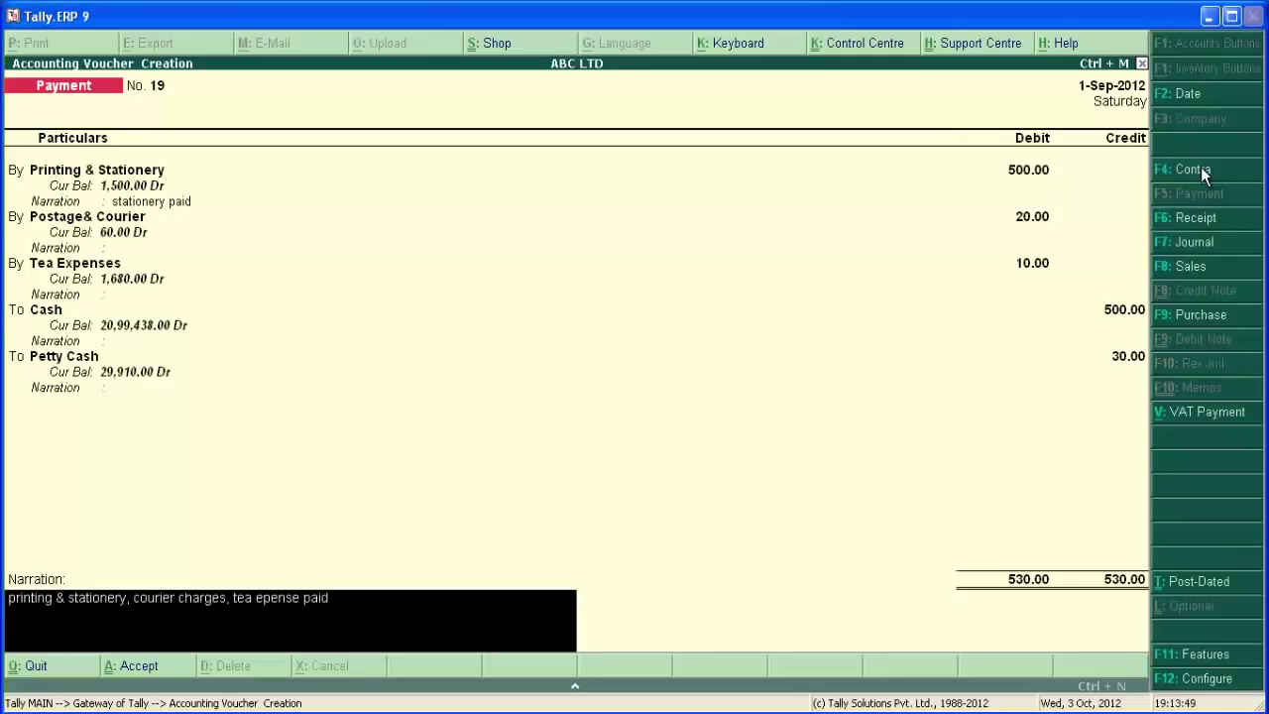
key("Return")
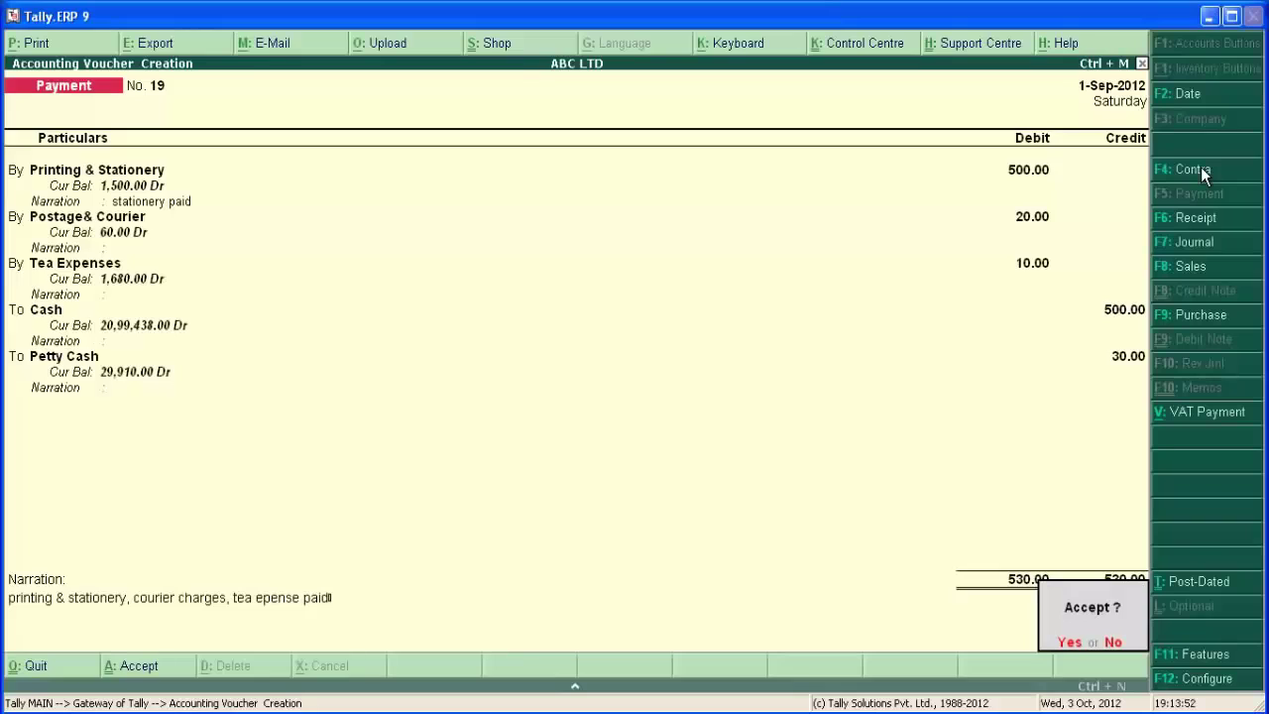
key("Return")
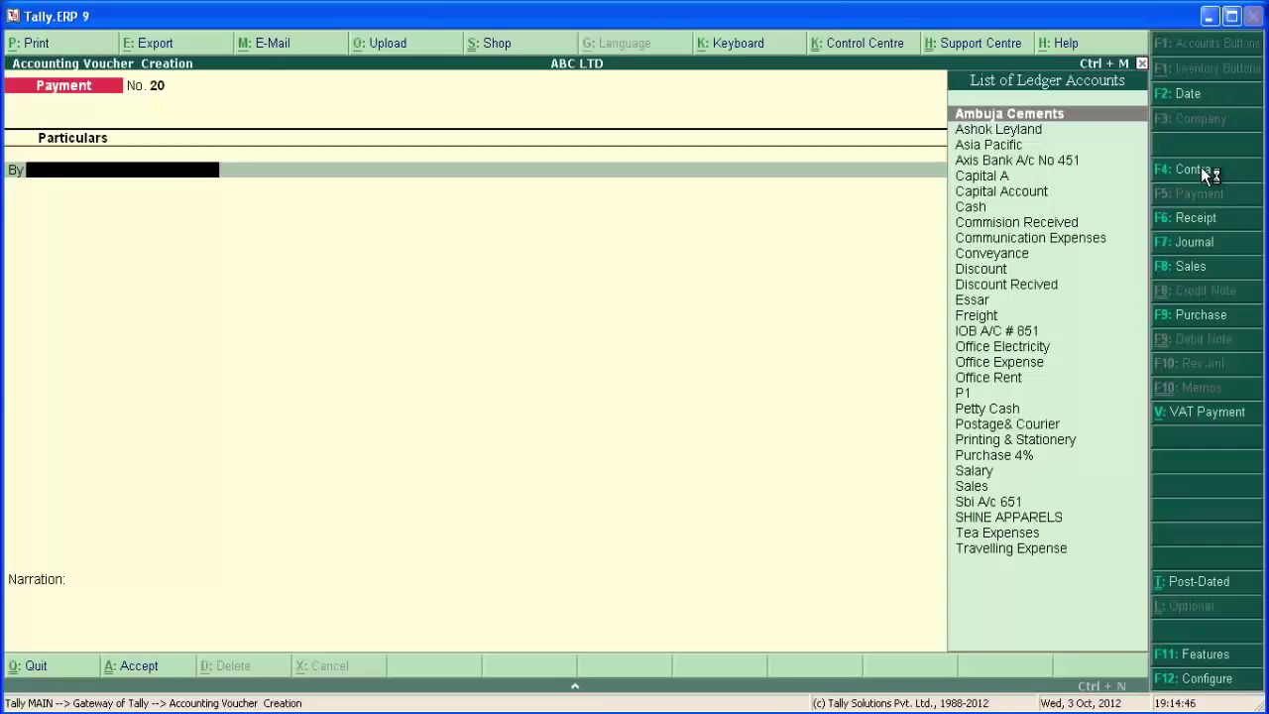
Set Use Single Entry mode for Pymt/Rcpt/Contra to Yes in the payment configuration and save it
key("F12")
key("Return")
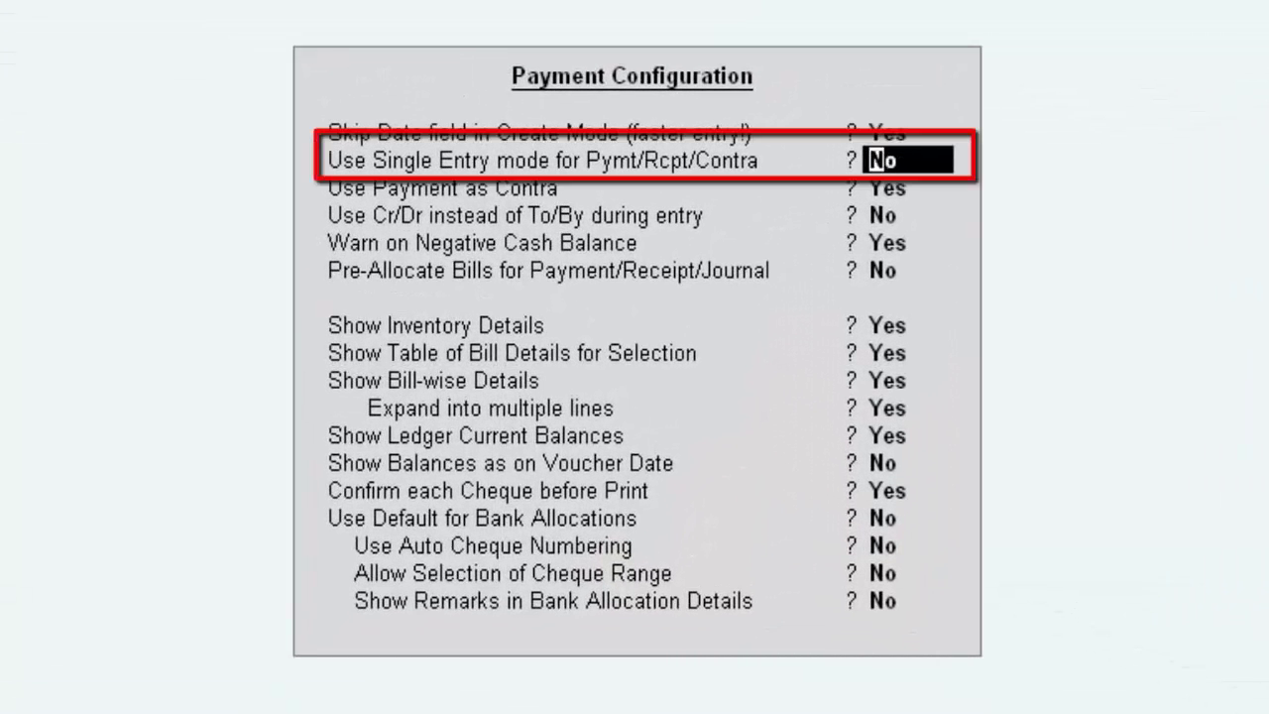
type("yes")
key("Return")
key("Return")
key("Return")
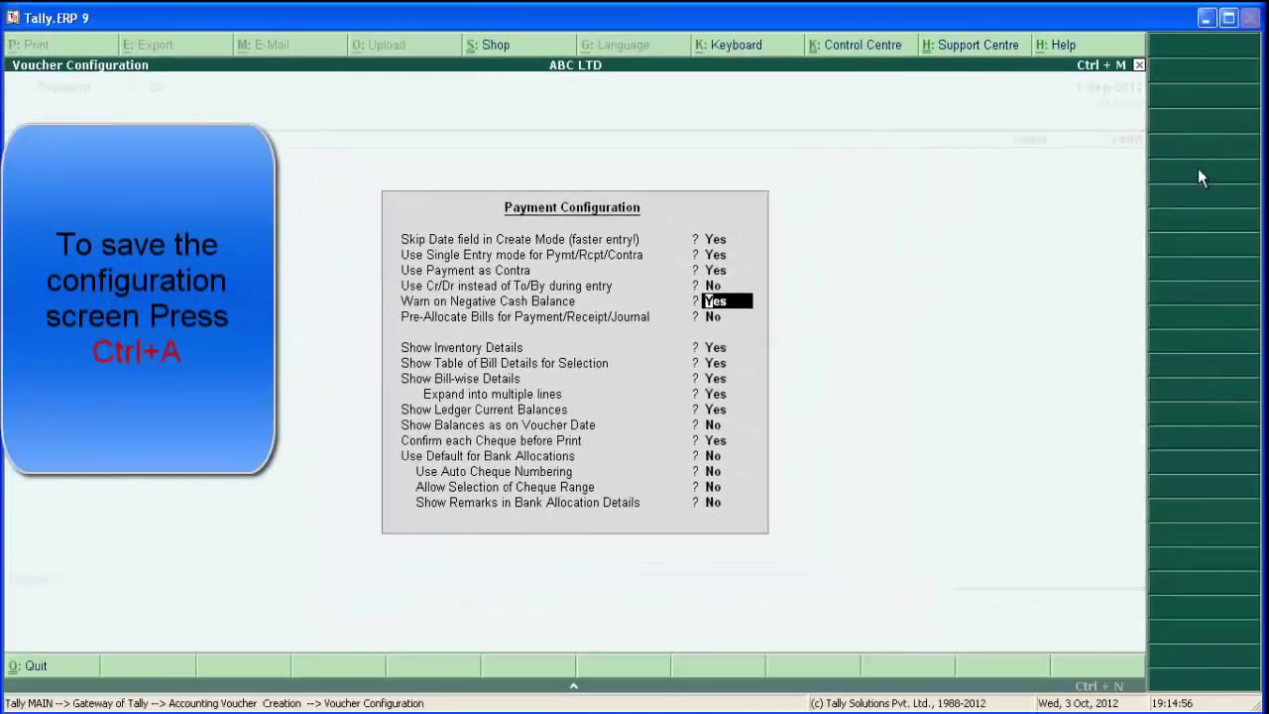
key("ctrl+a")
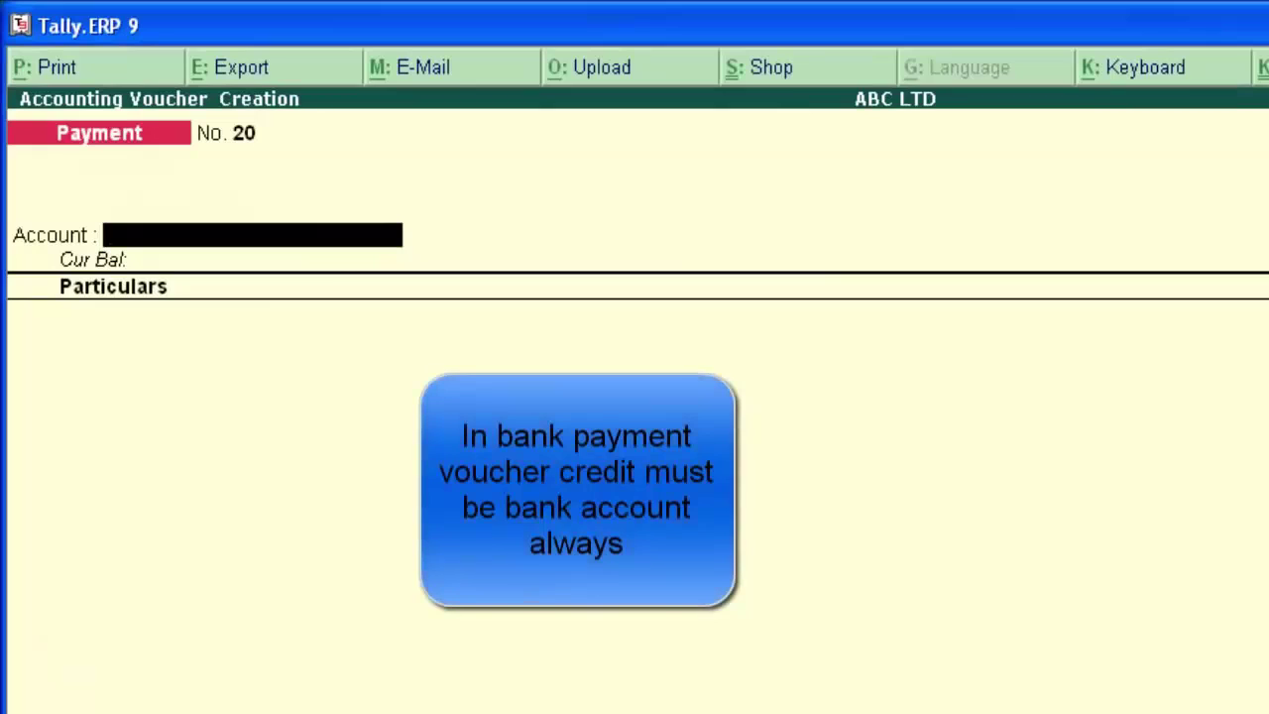
Choose the SBI bank ledger as the paying account and enter Ambuja Cements with 1,50,000.00, leaving its narration blank
type("Sbi")
key("Return")
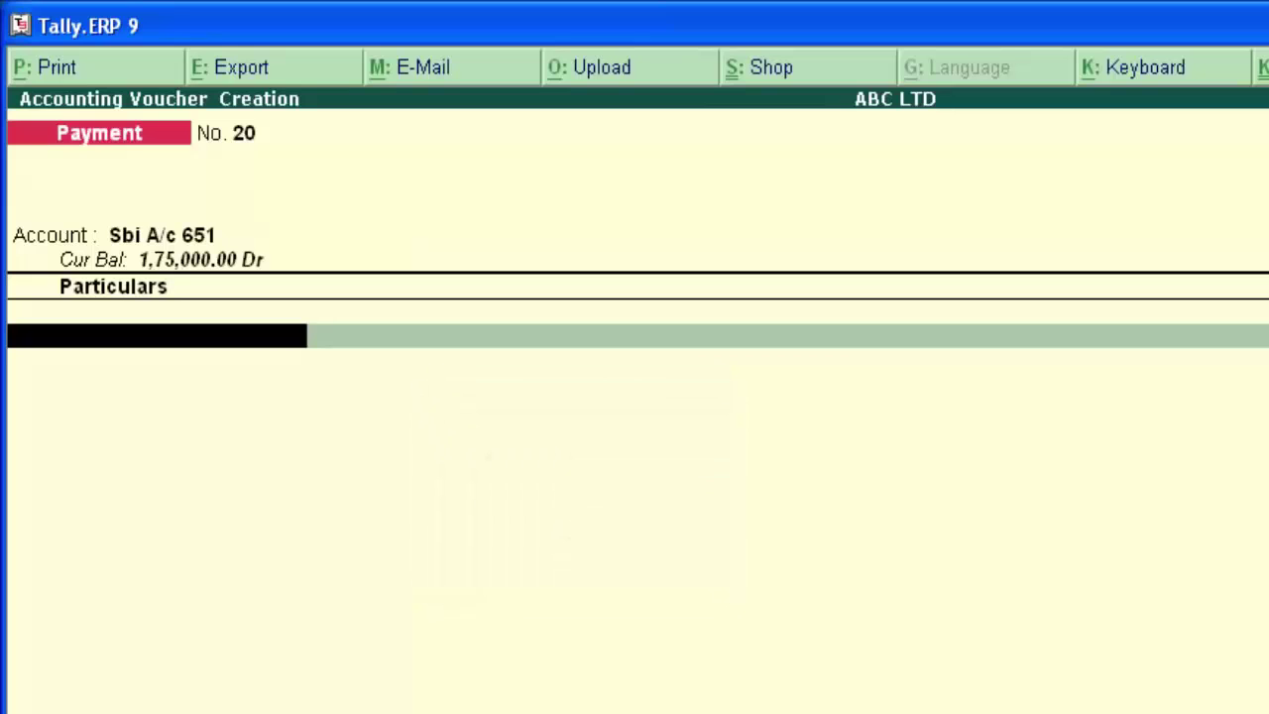
type("Amb")
key("Return")
type("150")
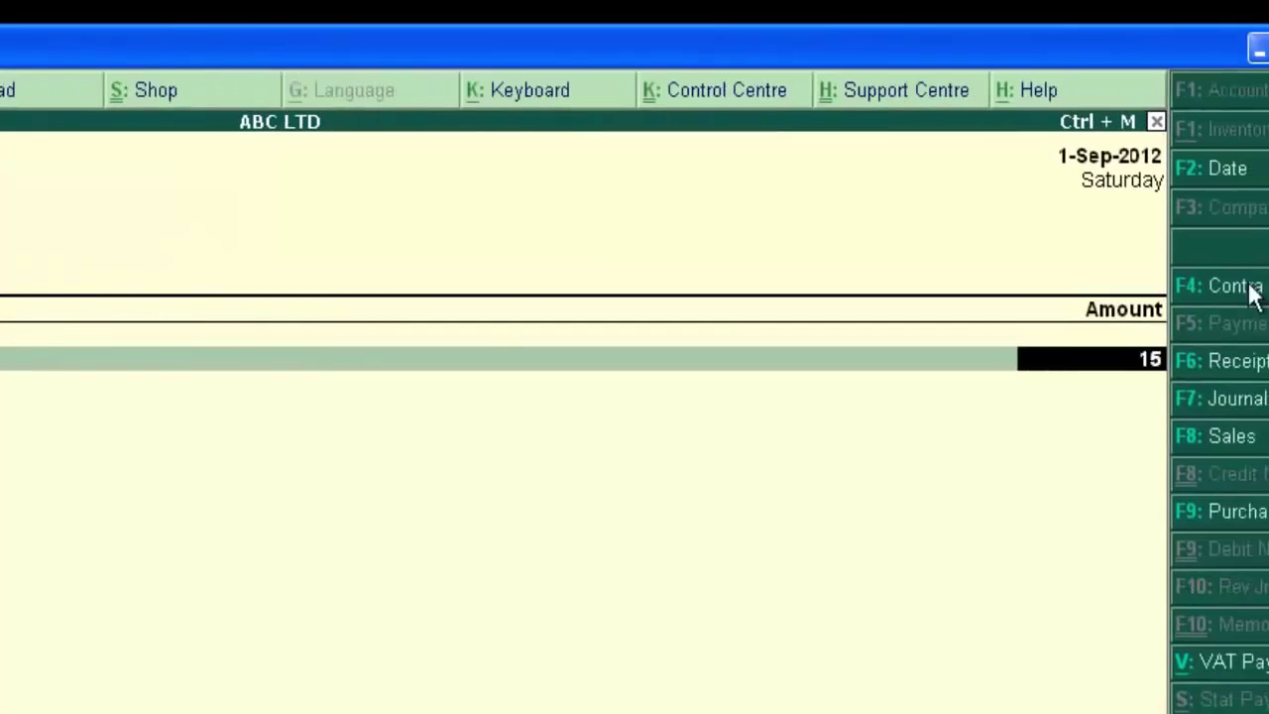
type("000")
key("Return")
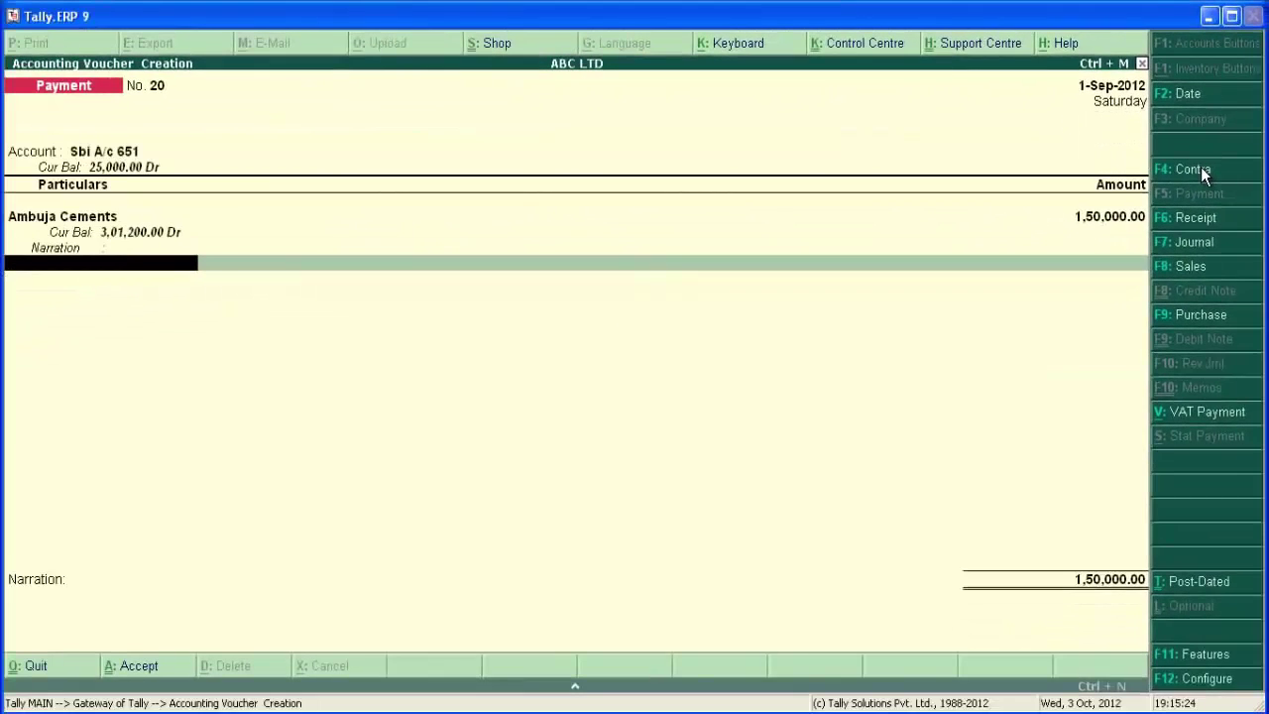
key("Return")
key("Return")
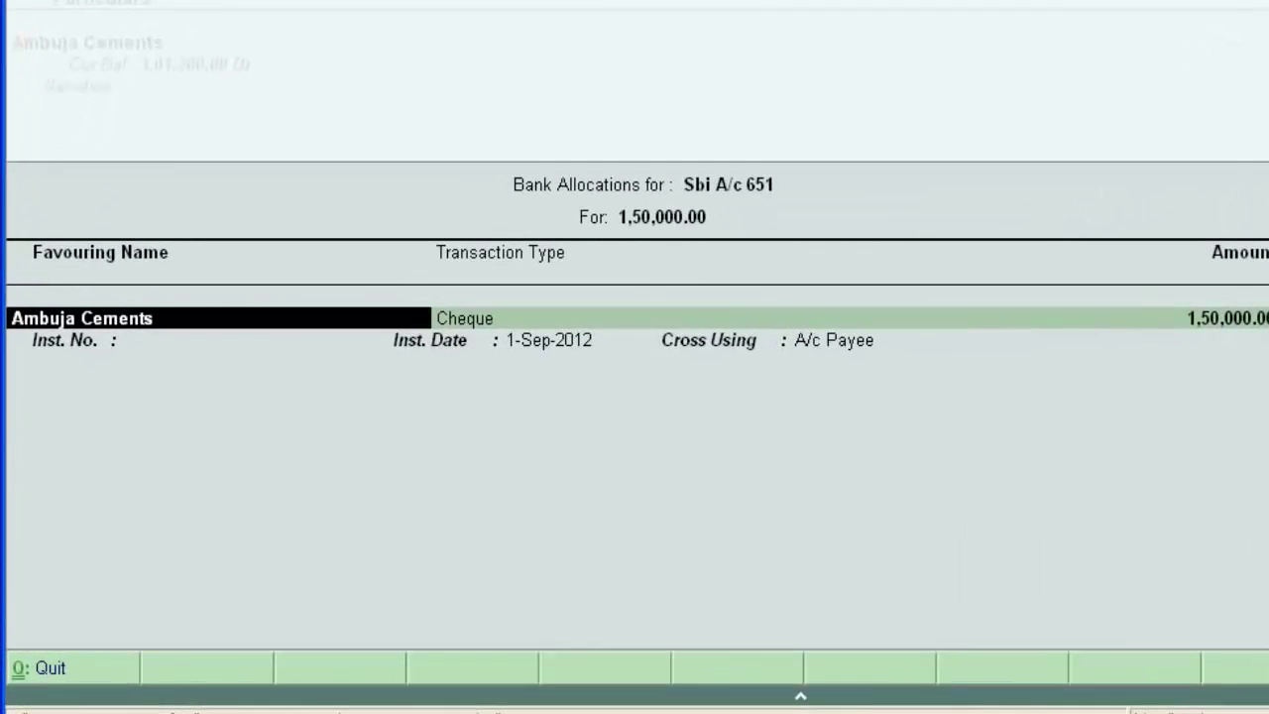
Allocate the bank payment as a cheque with instrument number 456245, keeping the date 1-Sep-2012 and A/c Payee crossing
key("Return")
key("Return")
key("Return")
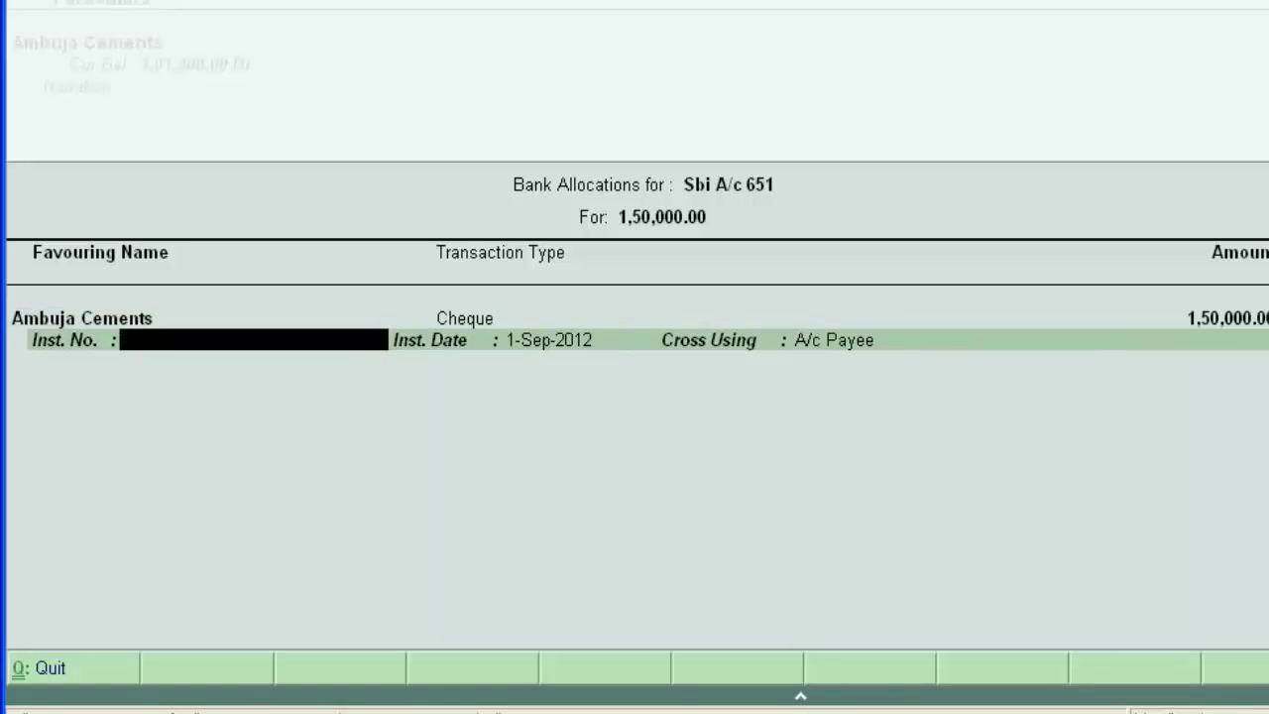
type("456245")
key("Return")
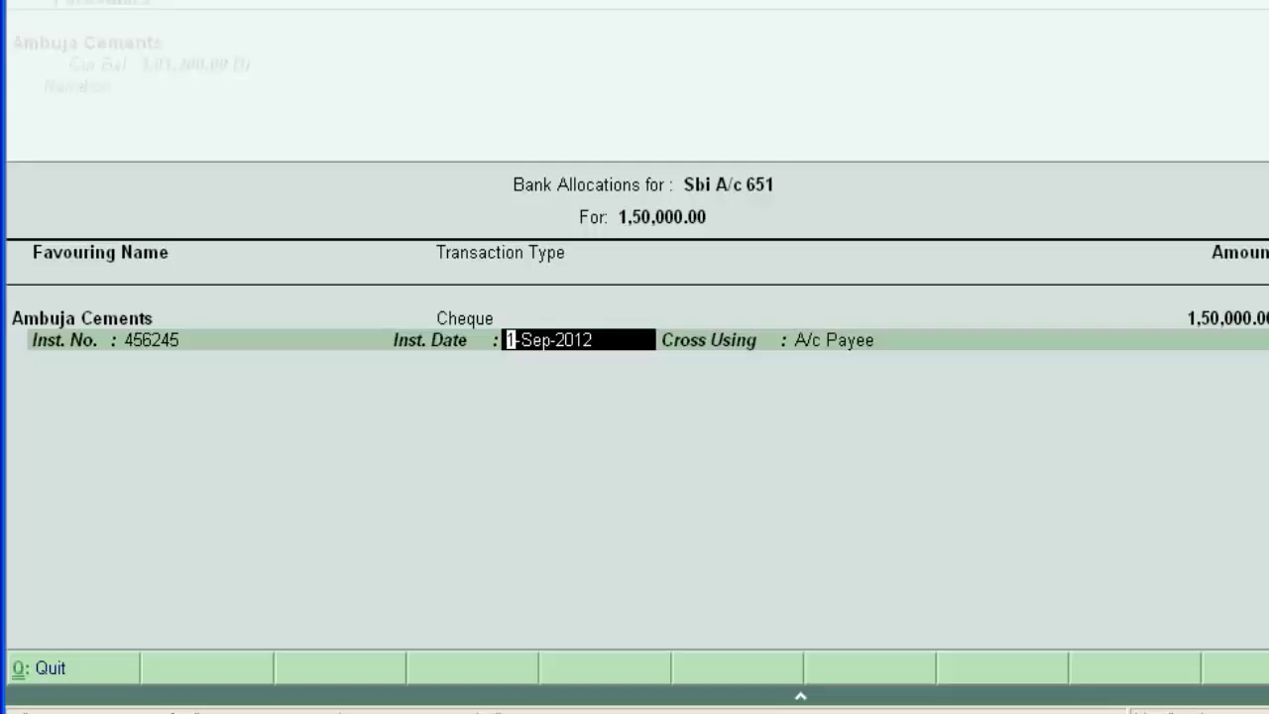
key("Return")
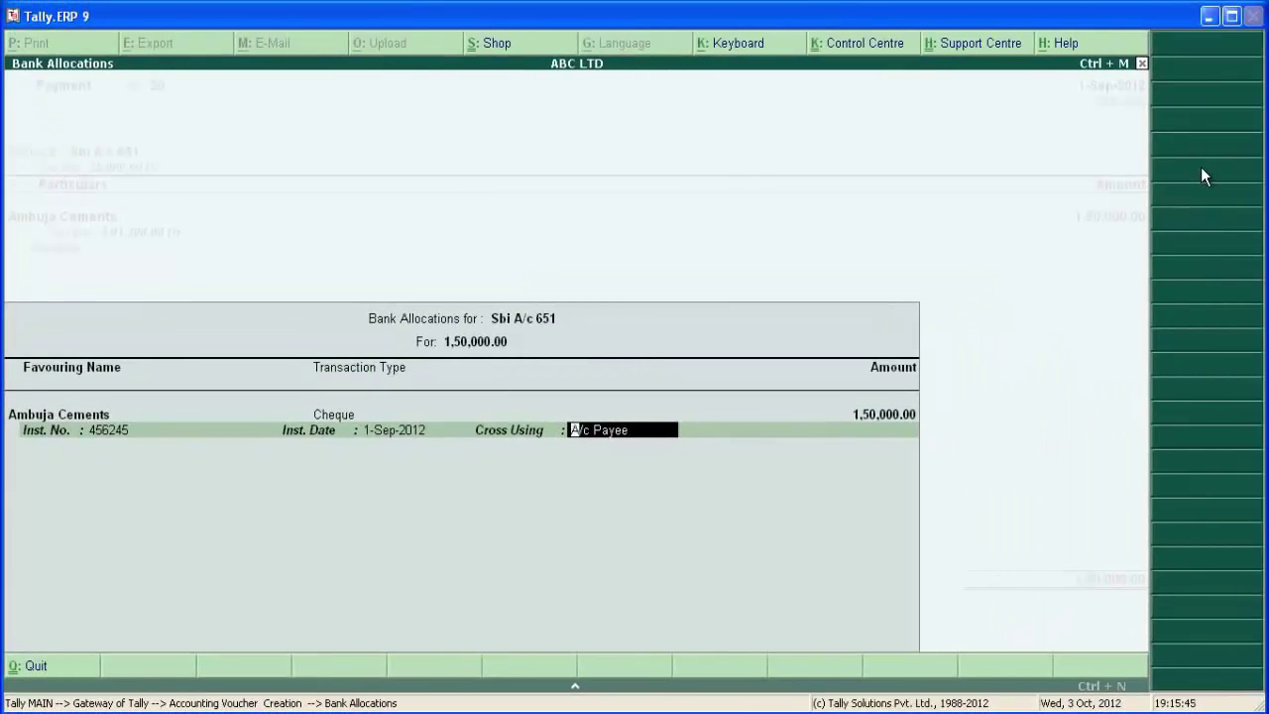
key("Return")
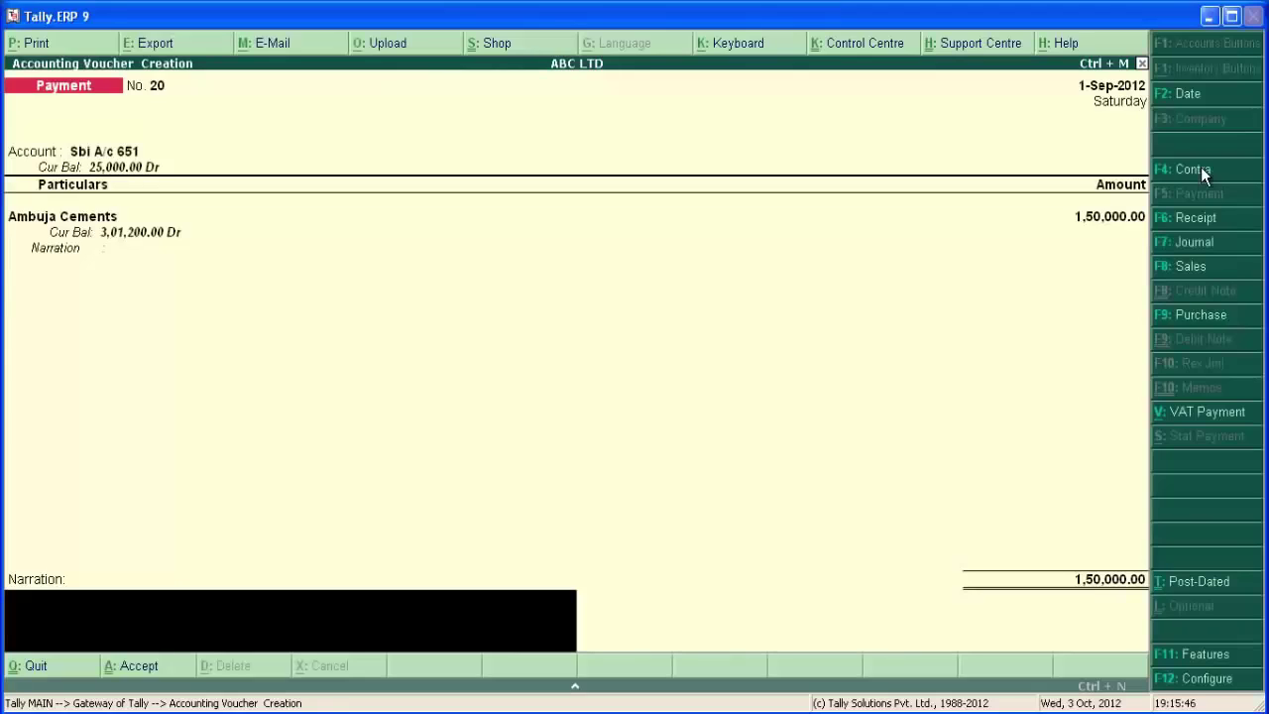
Enter the narration "ch# 456245 issued to ambuja cement towards pending payment" and save the payment voucher
type("ch#")
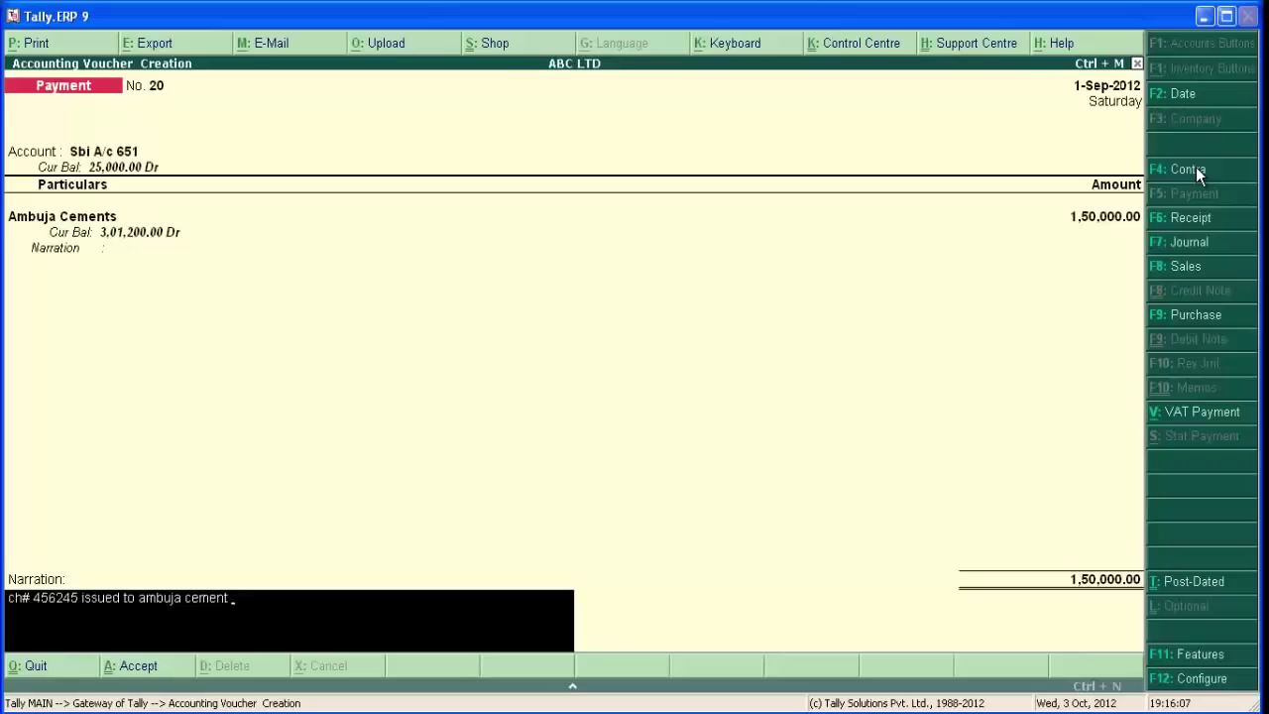
type("towards pending payment")
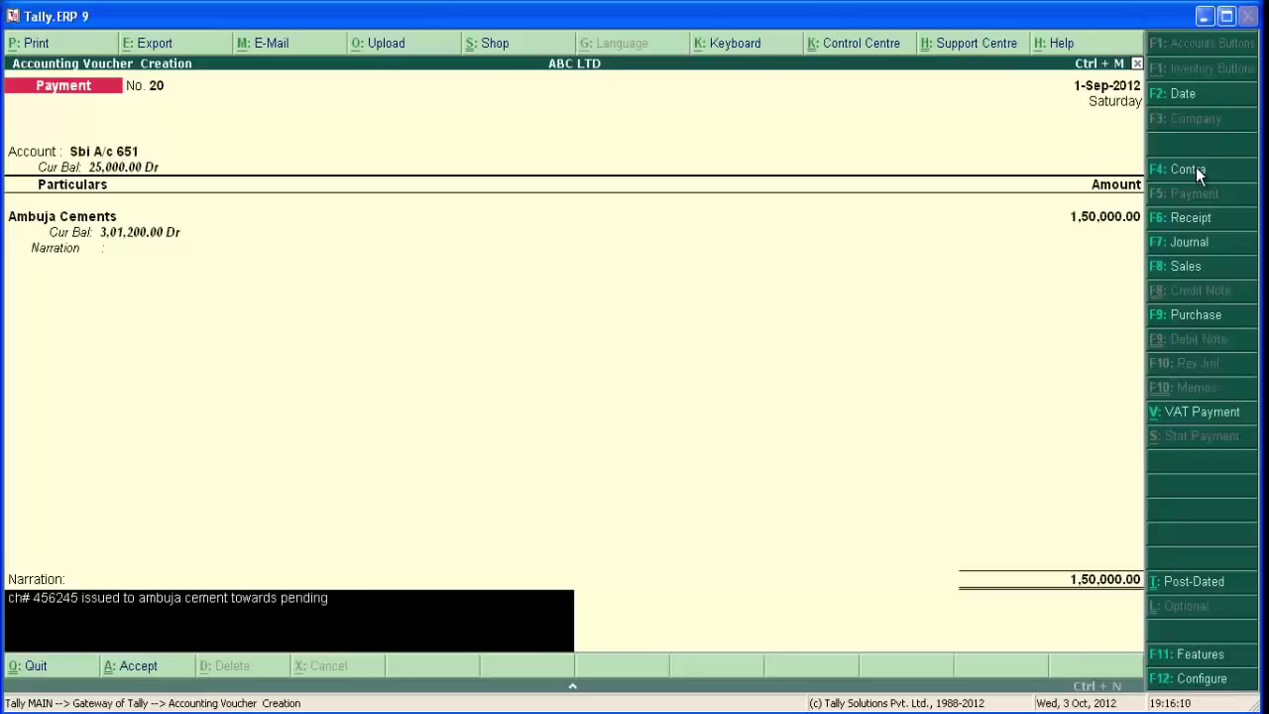
key("Return")
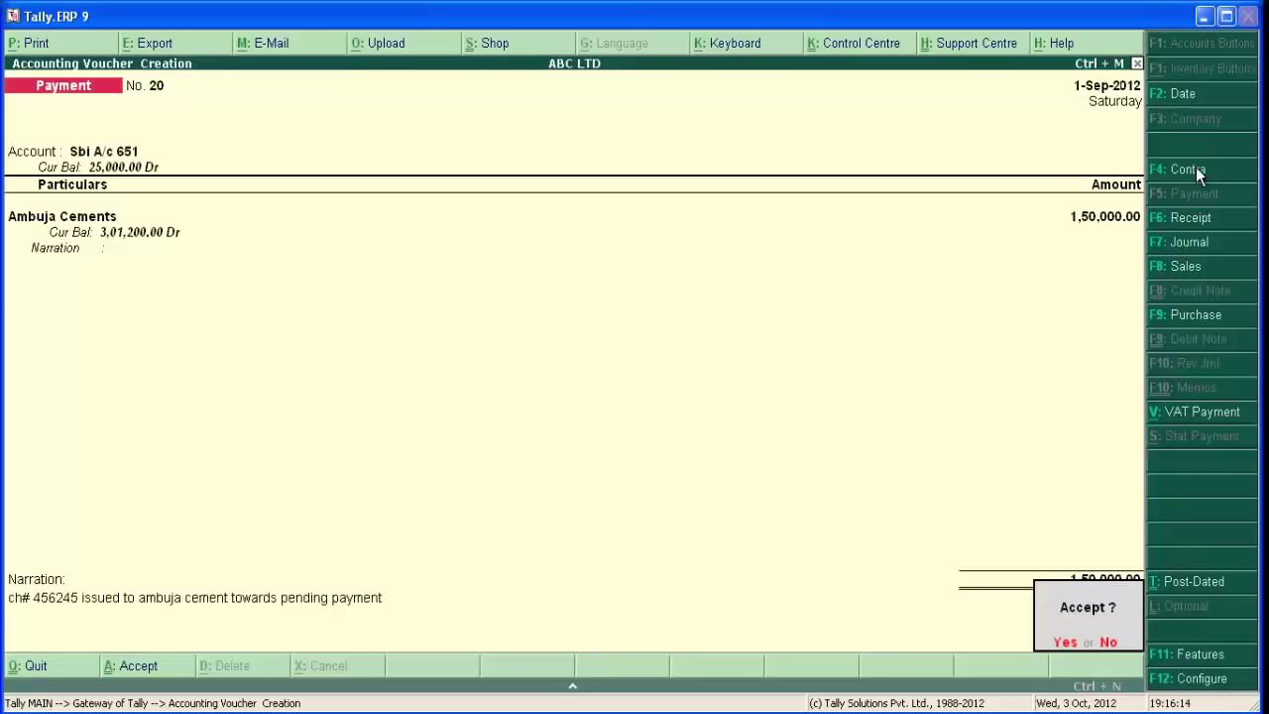
key("Return")
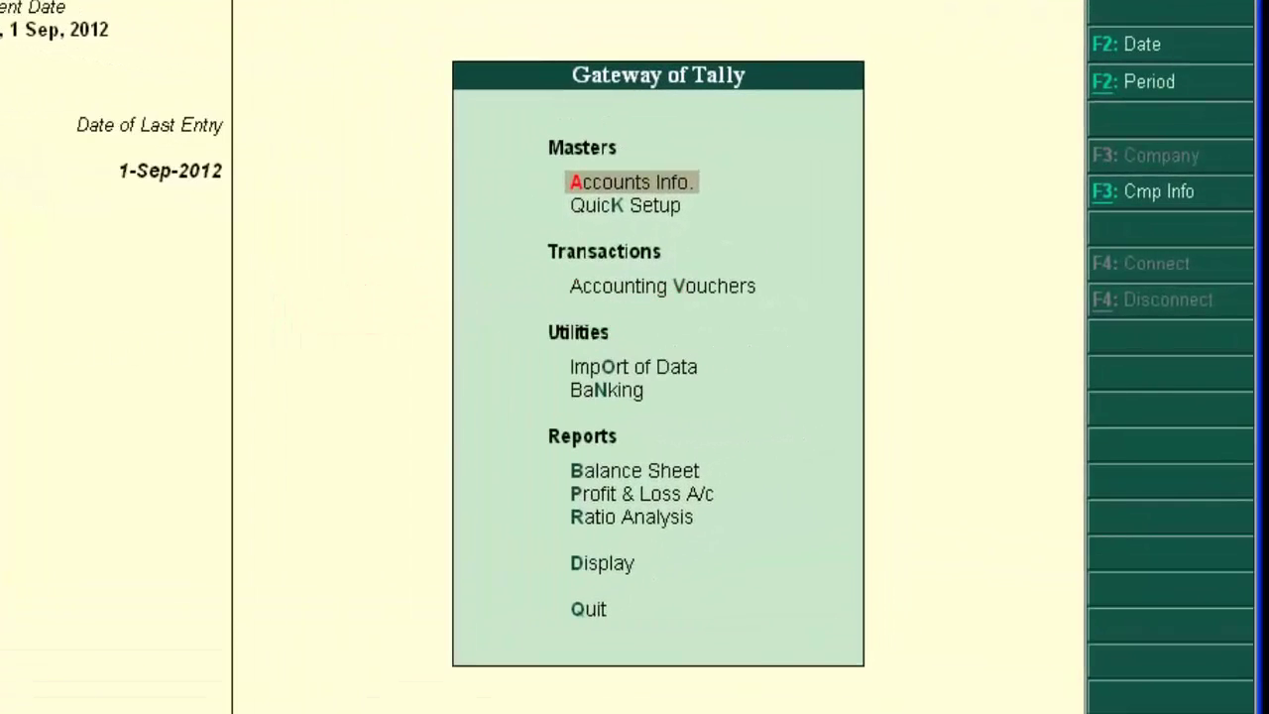
Open accounting voucher creation from the Gateway of Tally and switch to a receipt voucher
key("Down")
key("Down")
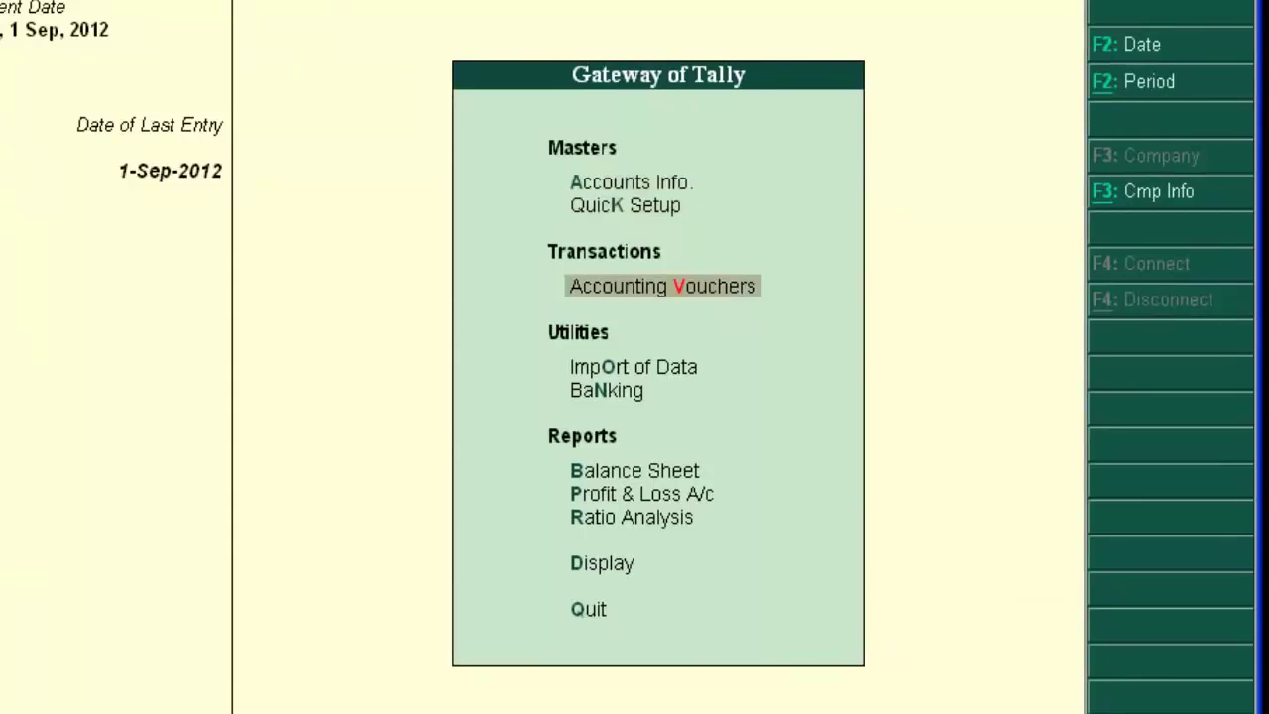
key("Return")
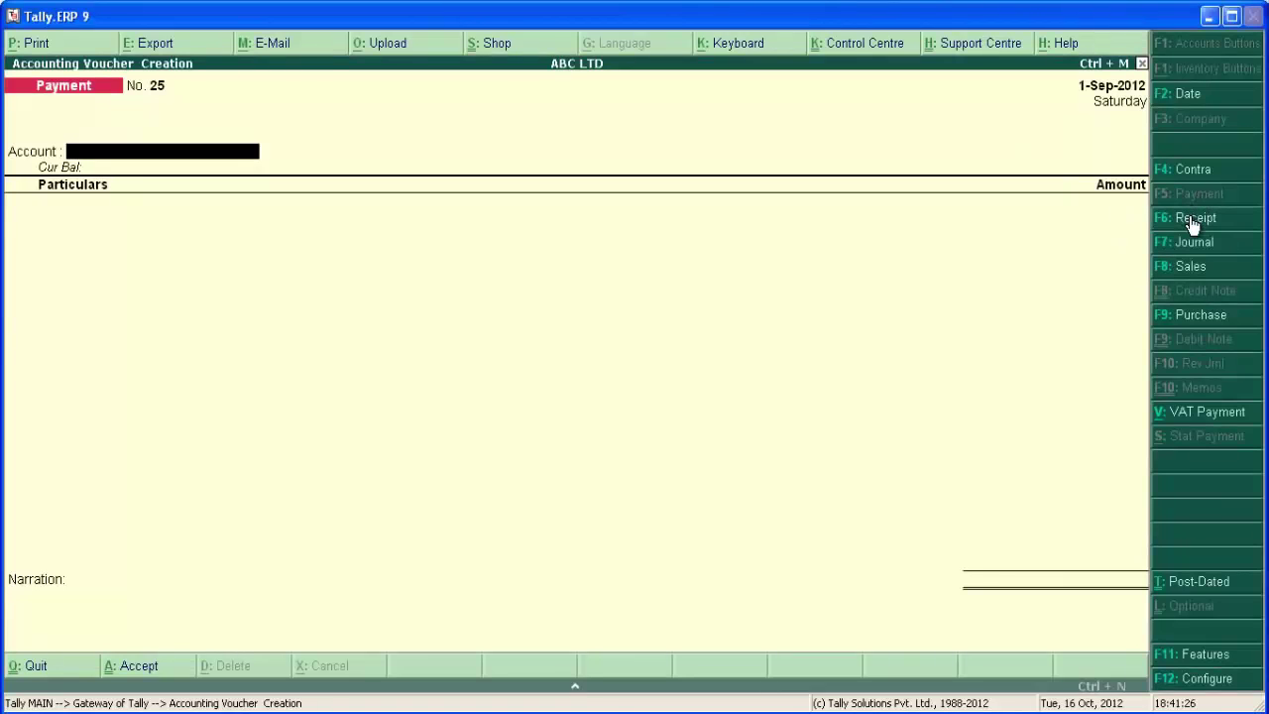
left_click(1193, 220)
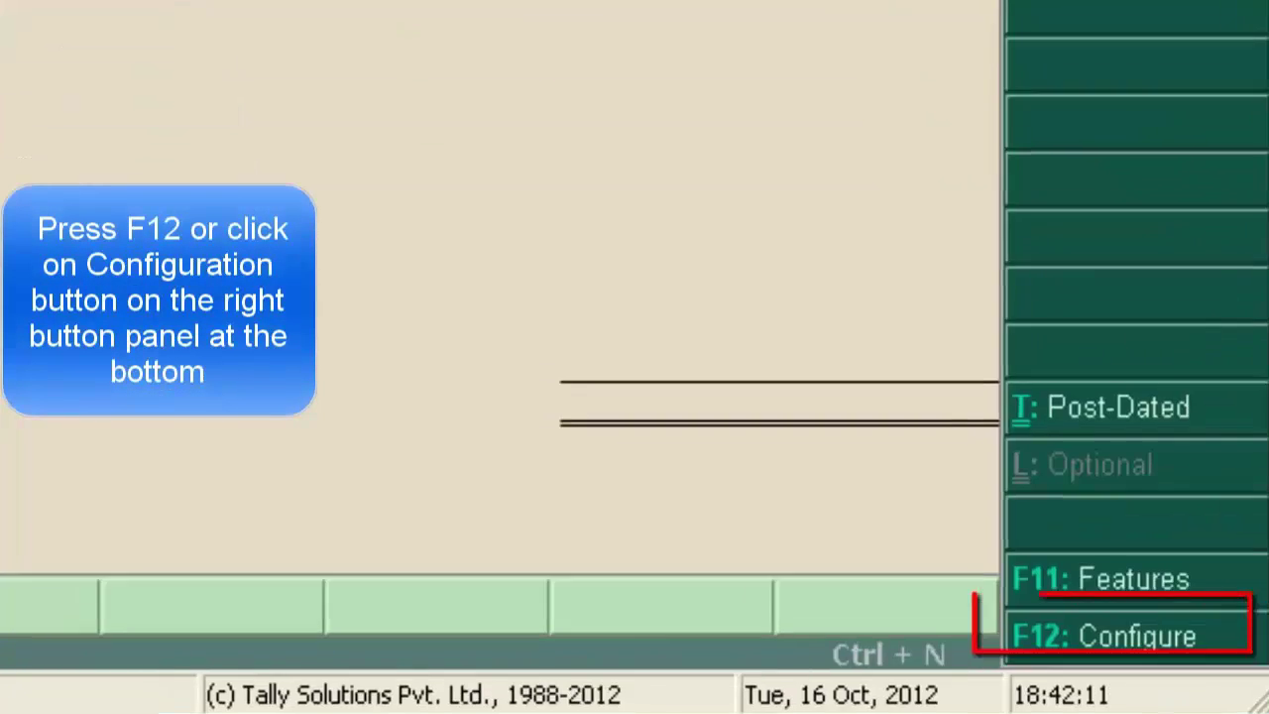
Set Use Single Entry mode for Pymt/Rcpt/Contra to No in the receipt configuration and save it
key("F12")
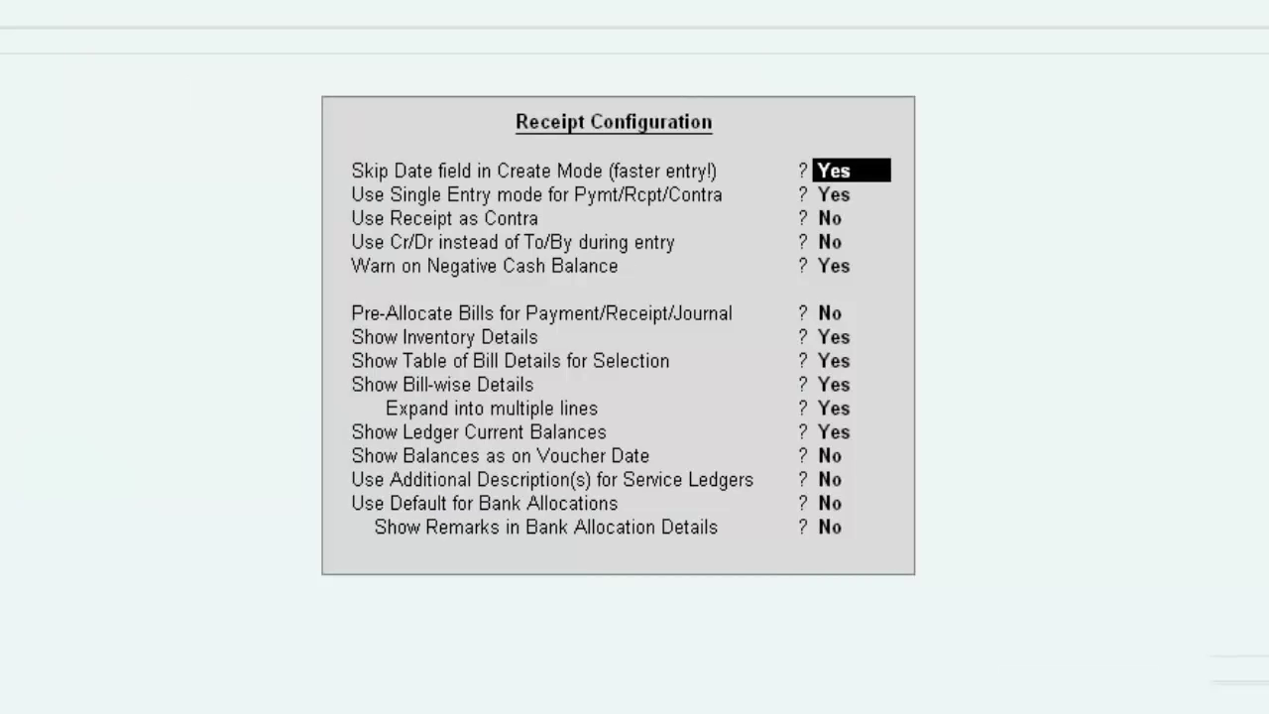
left_click(851, 194)
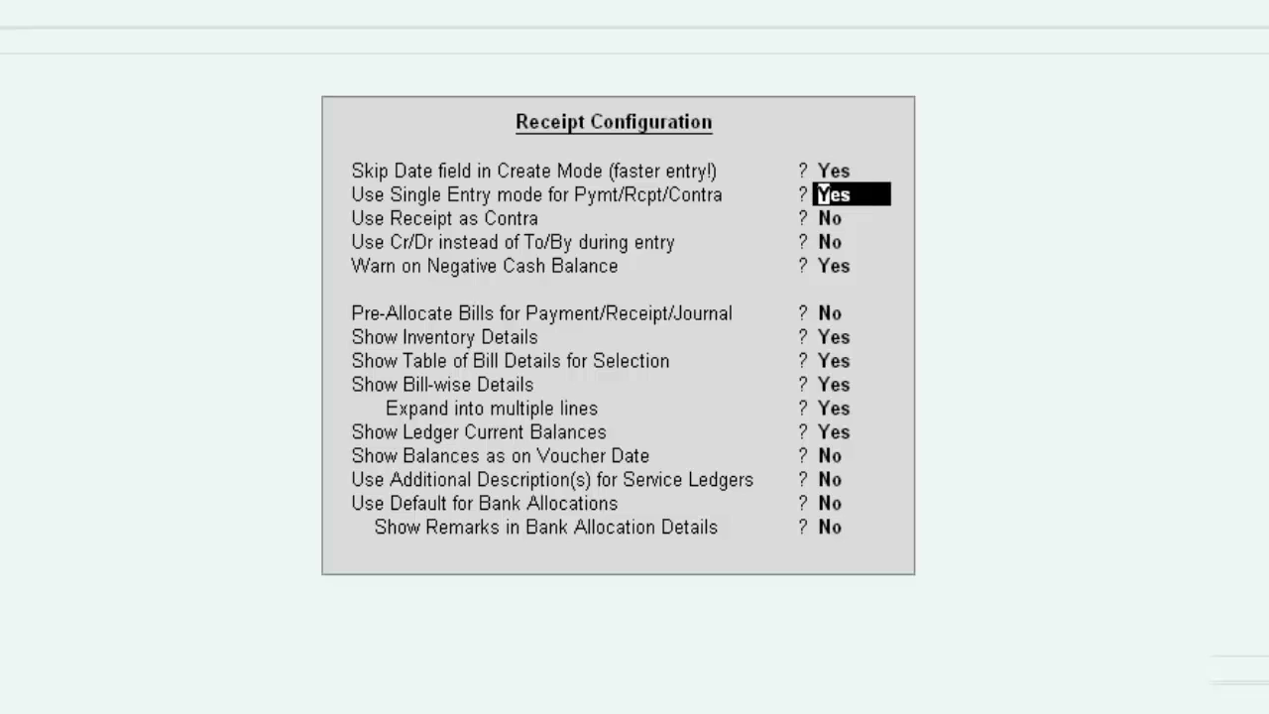
type("no")
key("Return")
key("Return")
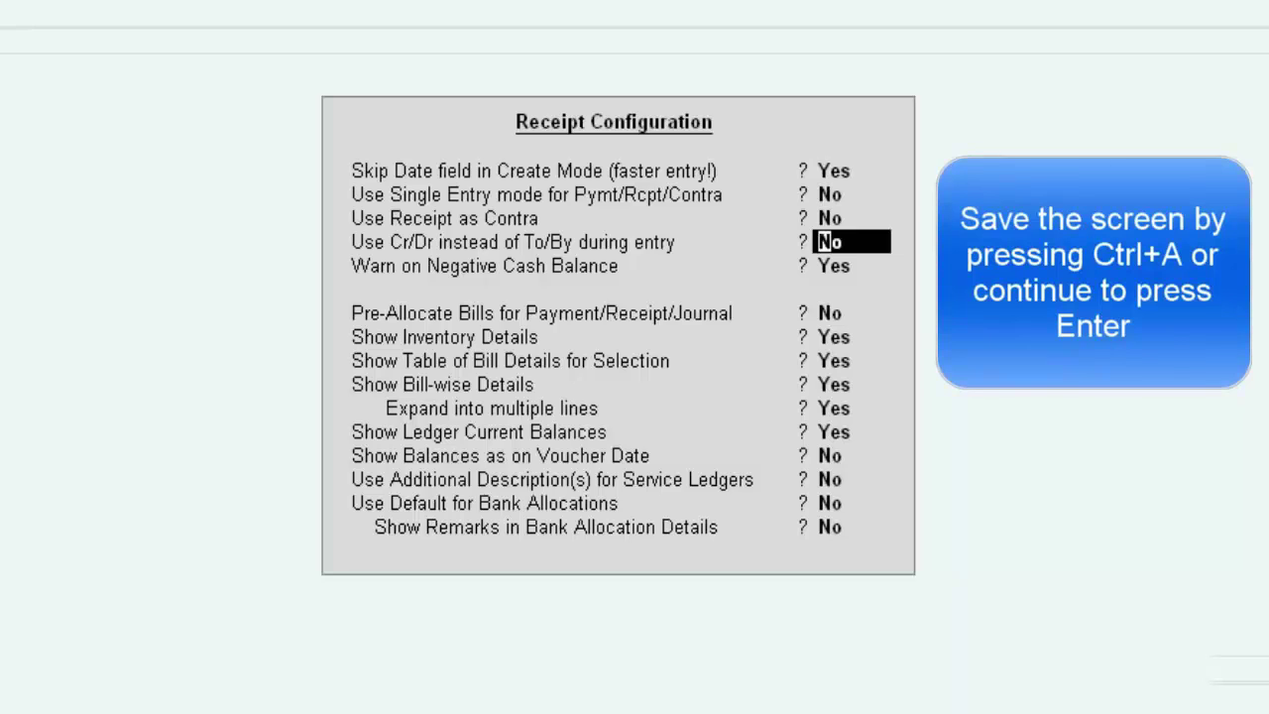
key("ctrl+a")
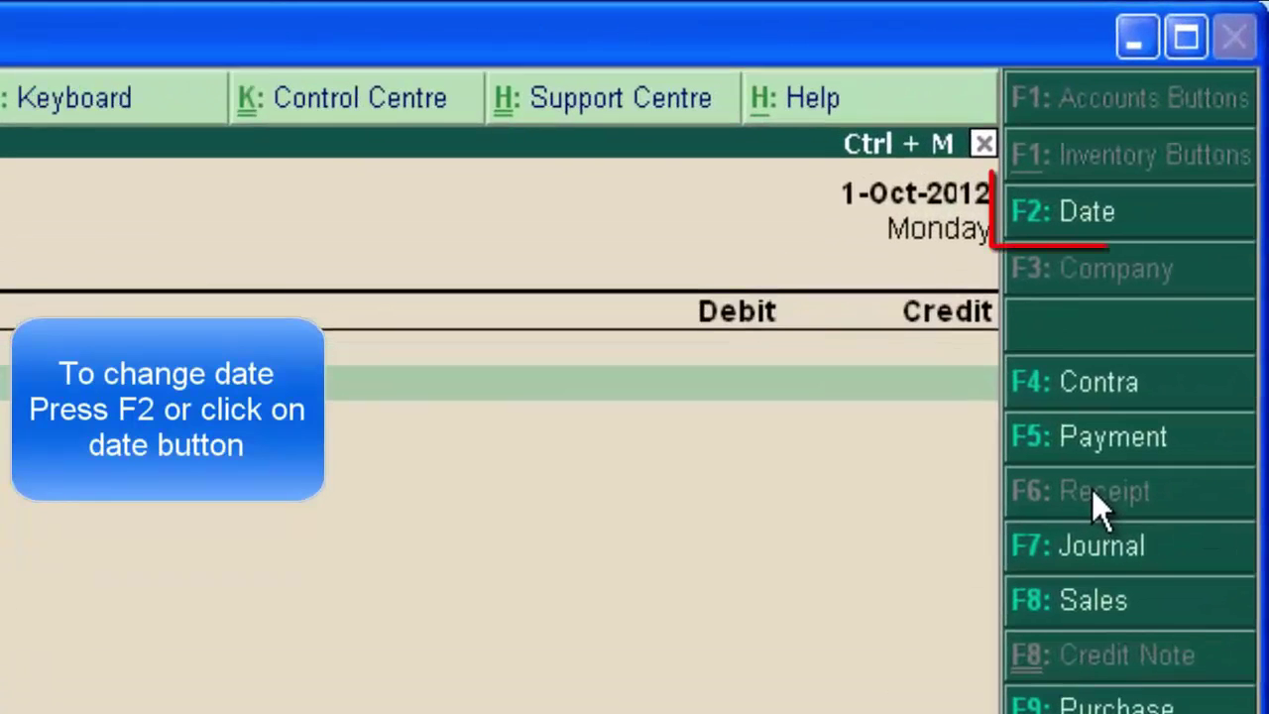
Set the receipt voucher date to 1-Oct-2012
key("F2")
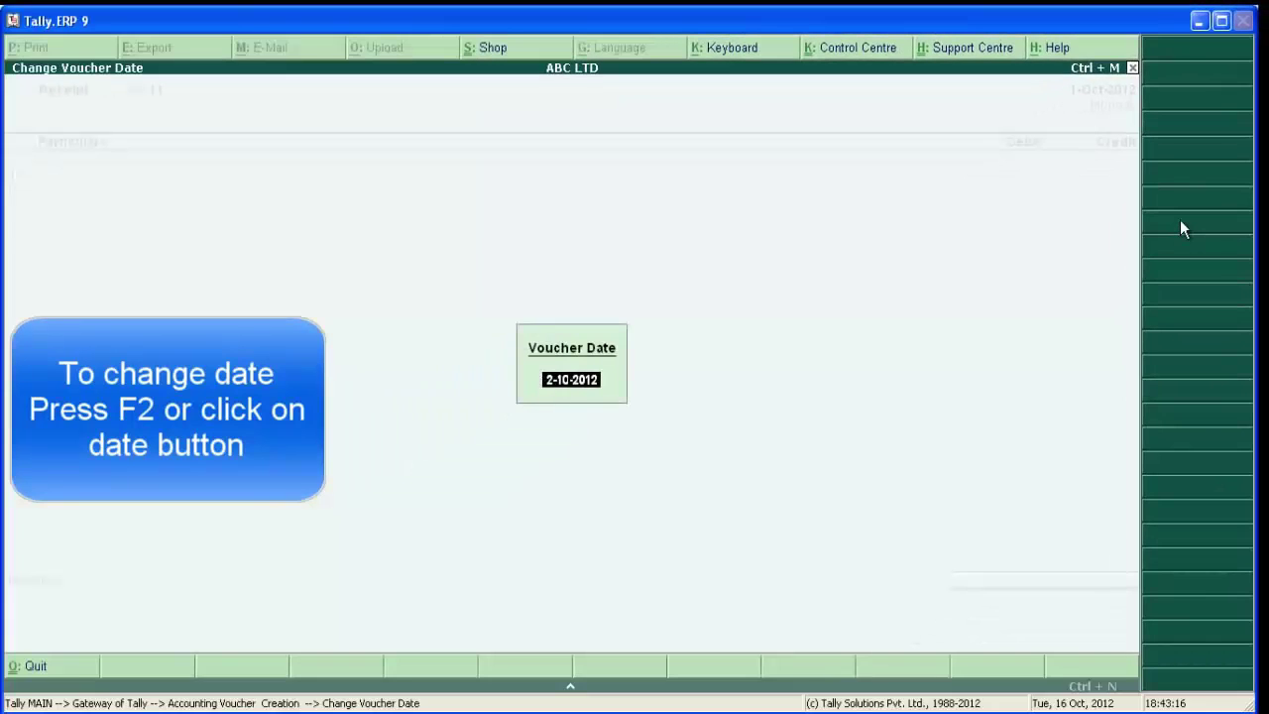
type("1.")
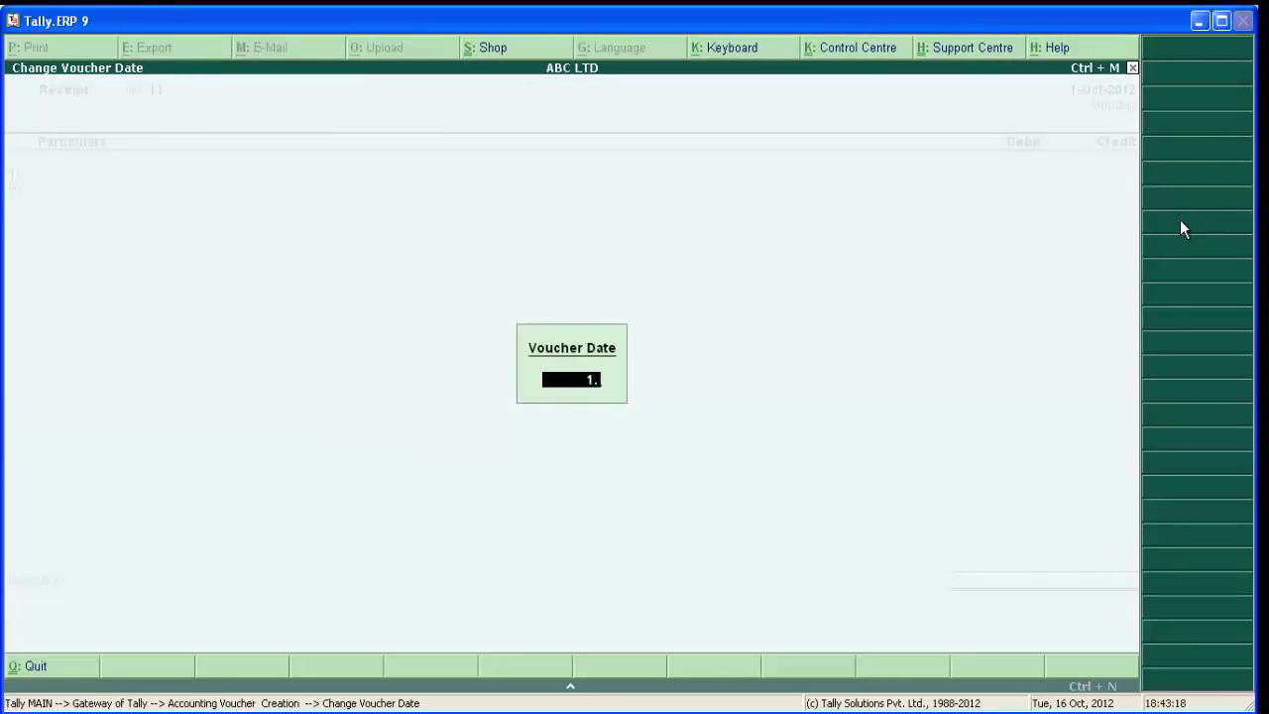
key("Return")
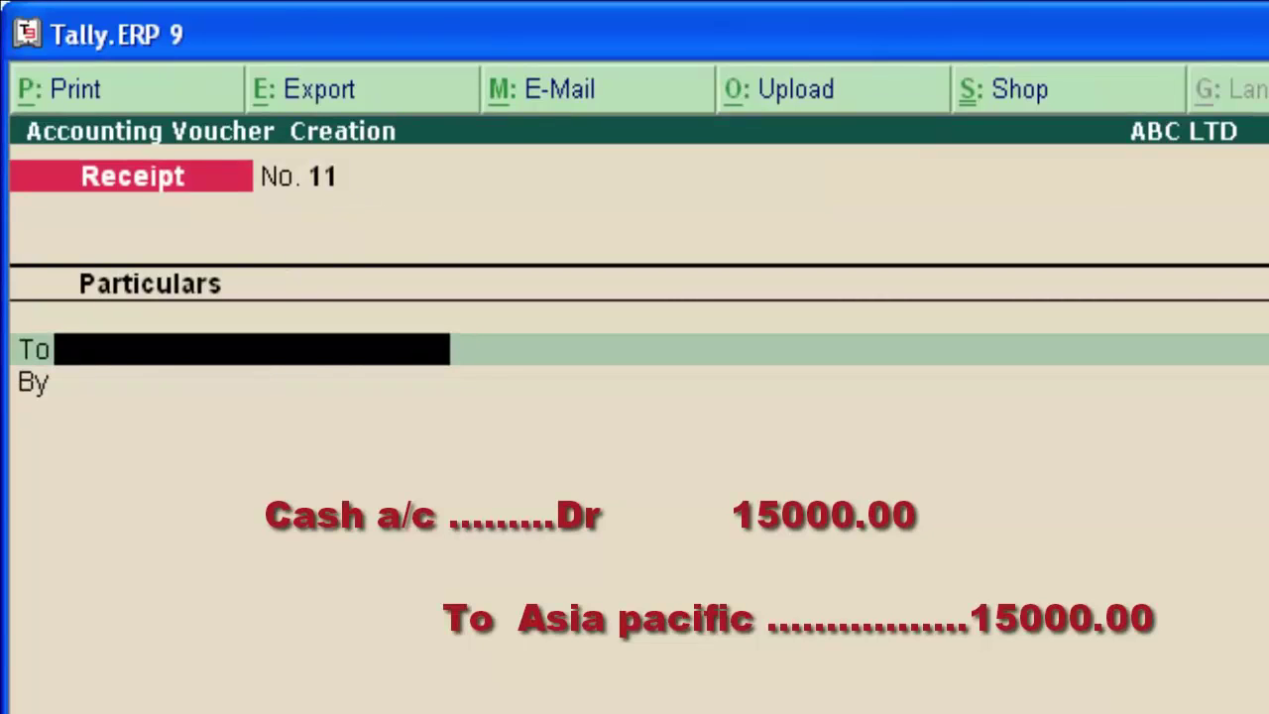
Credit Asia Pacific with 15,000 and debit Cash with the same amount in the receipt voucher
type("Asia")
key("Return")
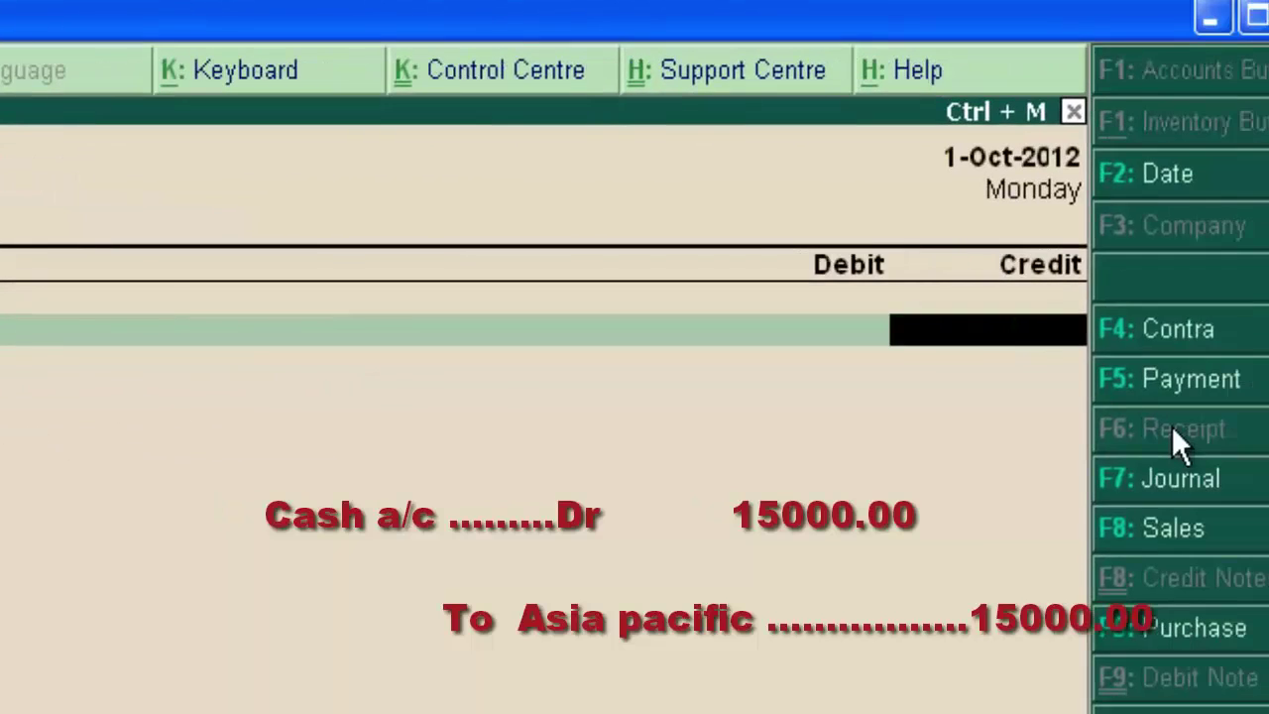
type("15000")
key("Return")
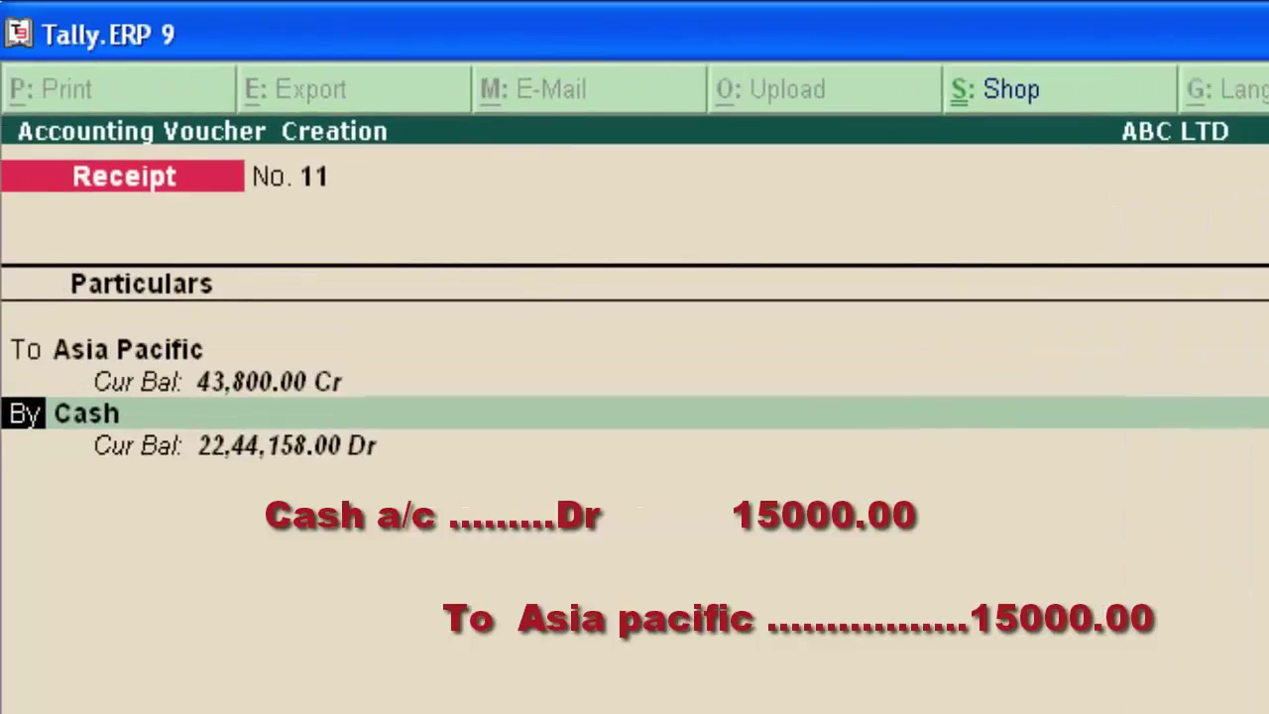
key("Return")
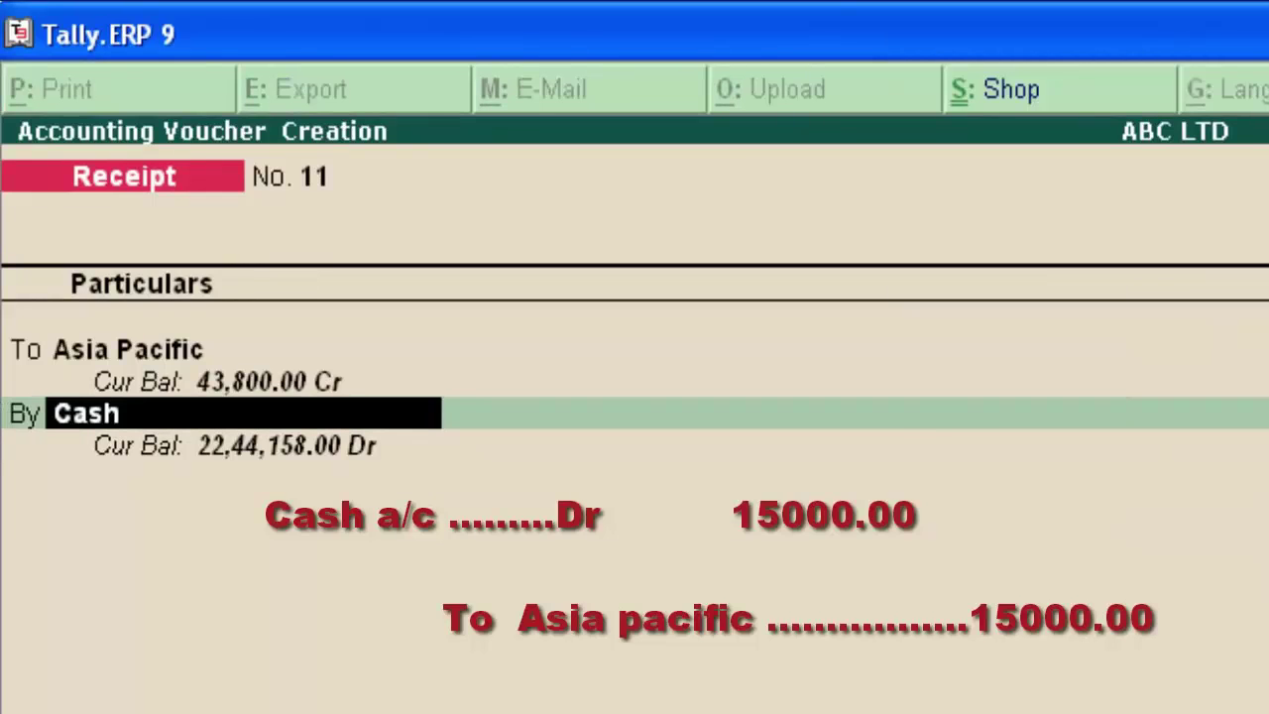
key("Return")
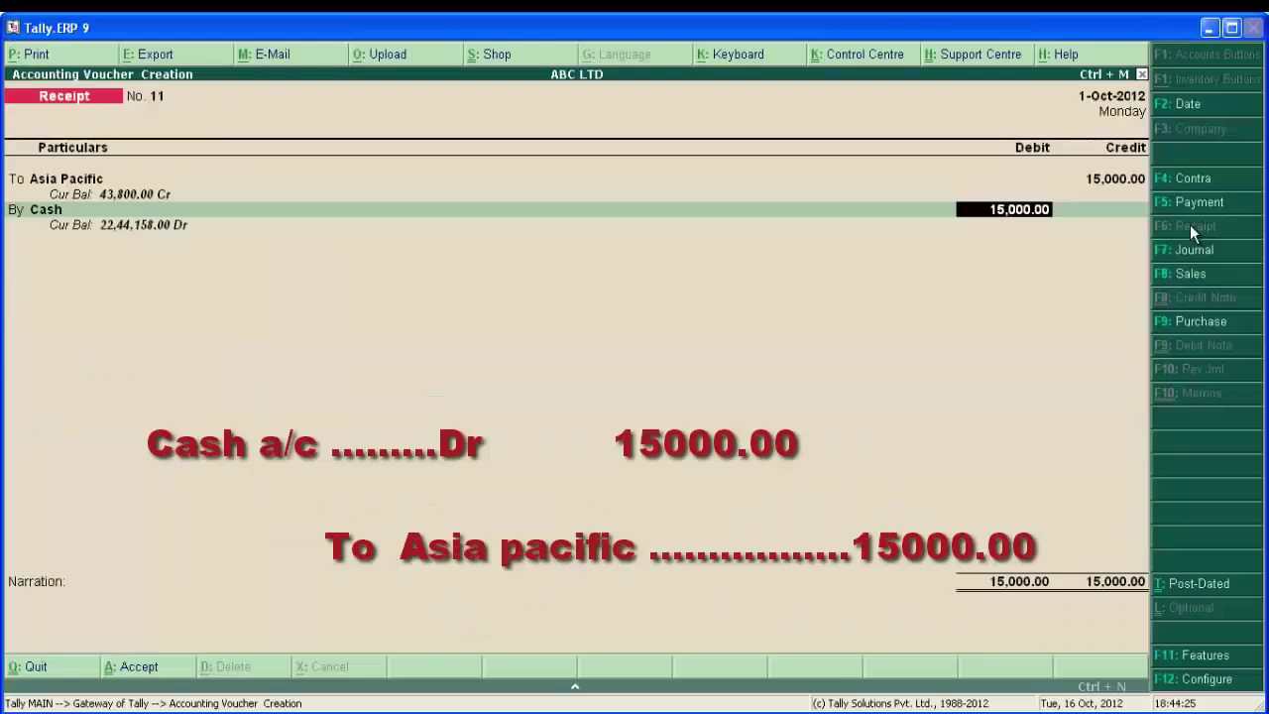
key("Return")
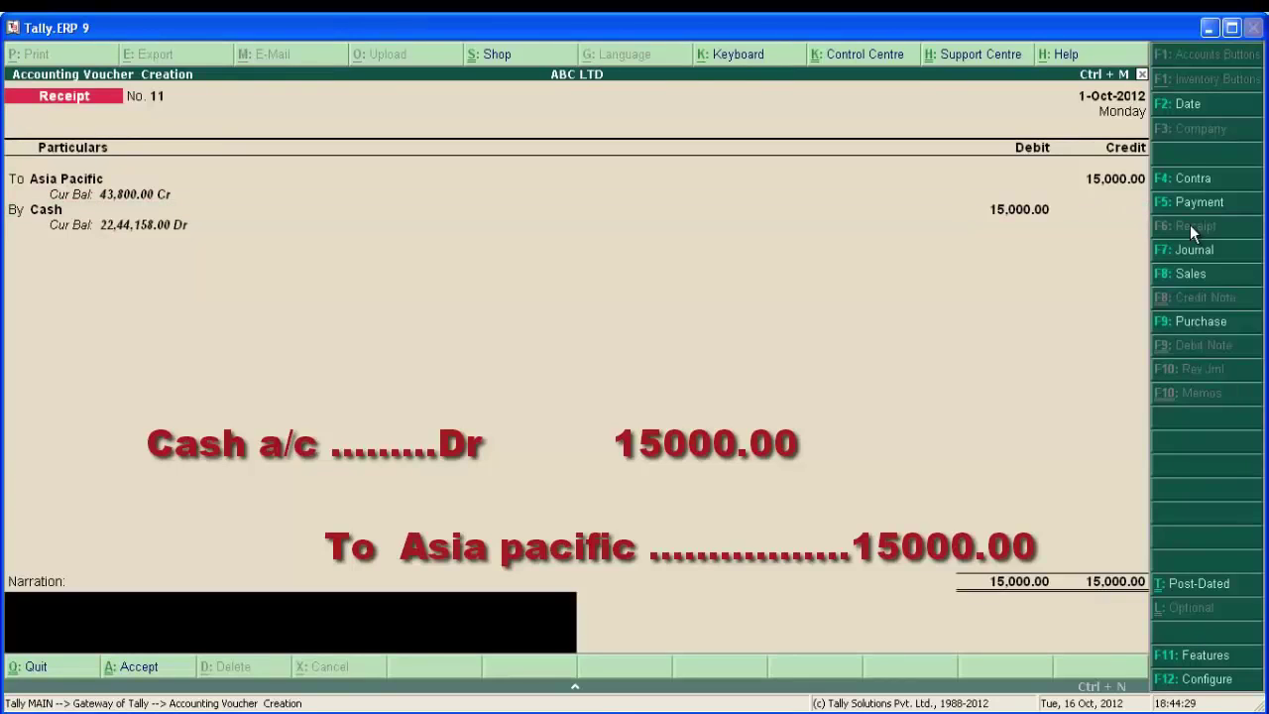
Enter the narration "cash received from asia pacific towards pending payment" and decline acceptance to return to editing the voucher
type("ca")
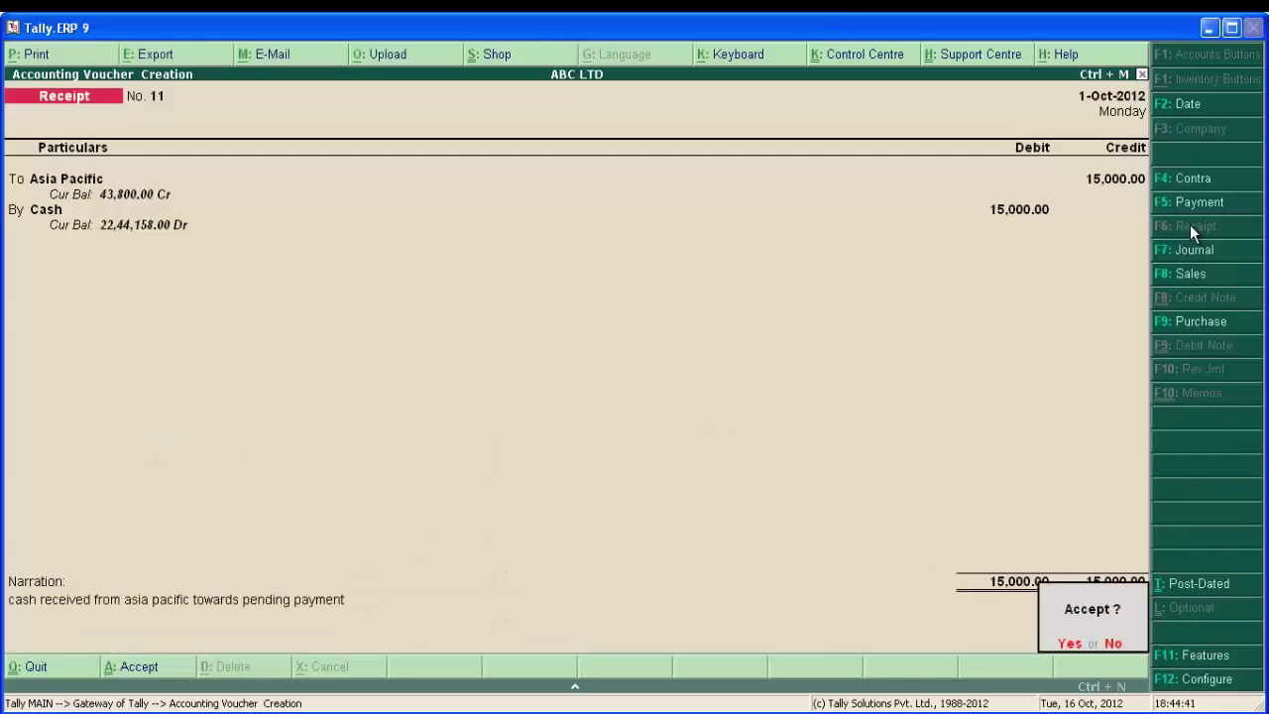
key("Return")
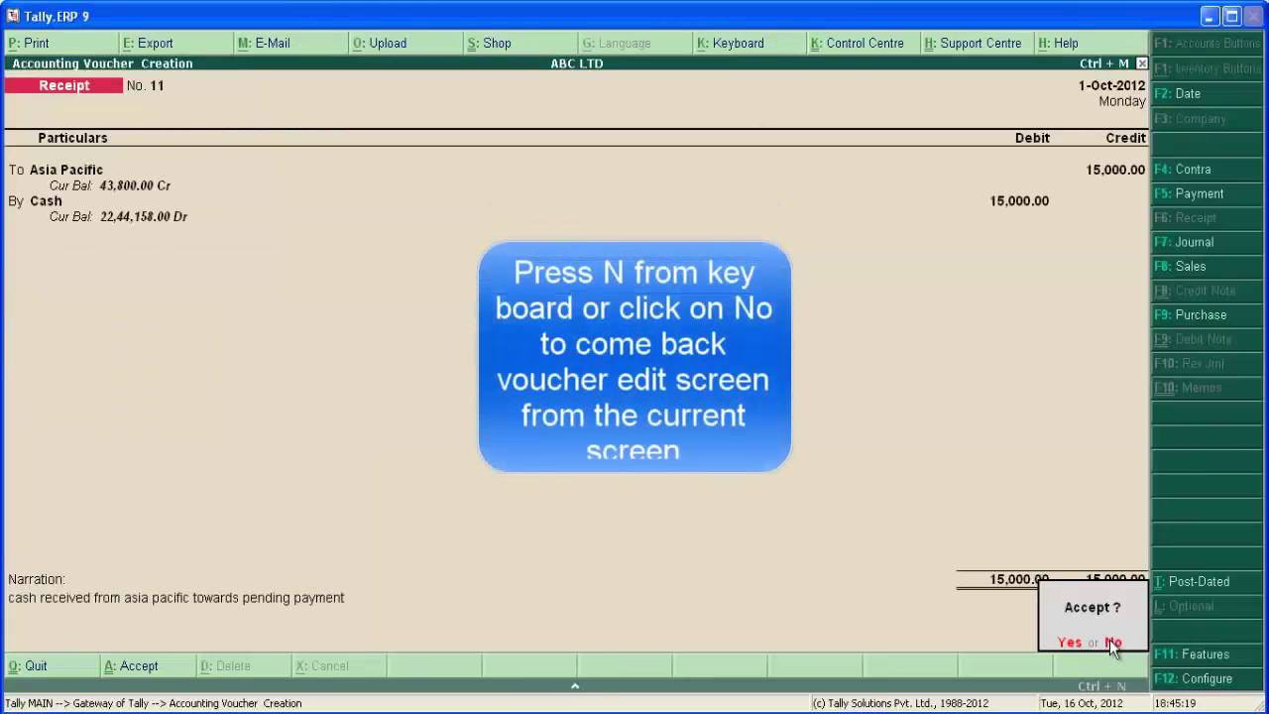
left_click(1113, 643)
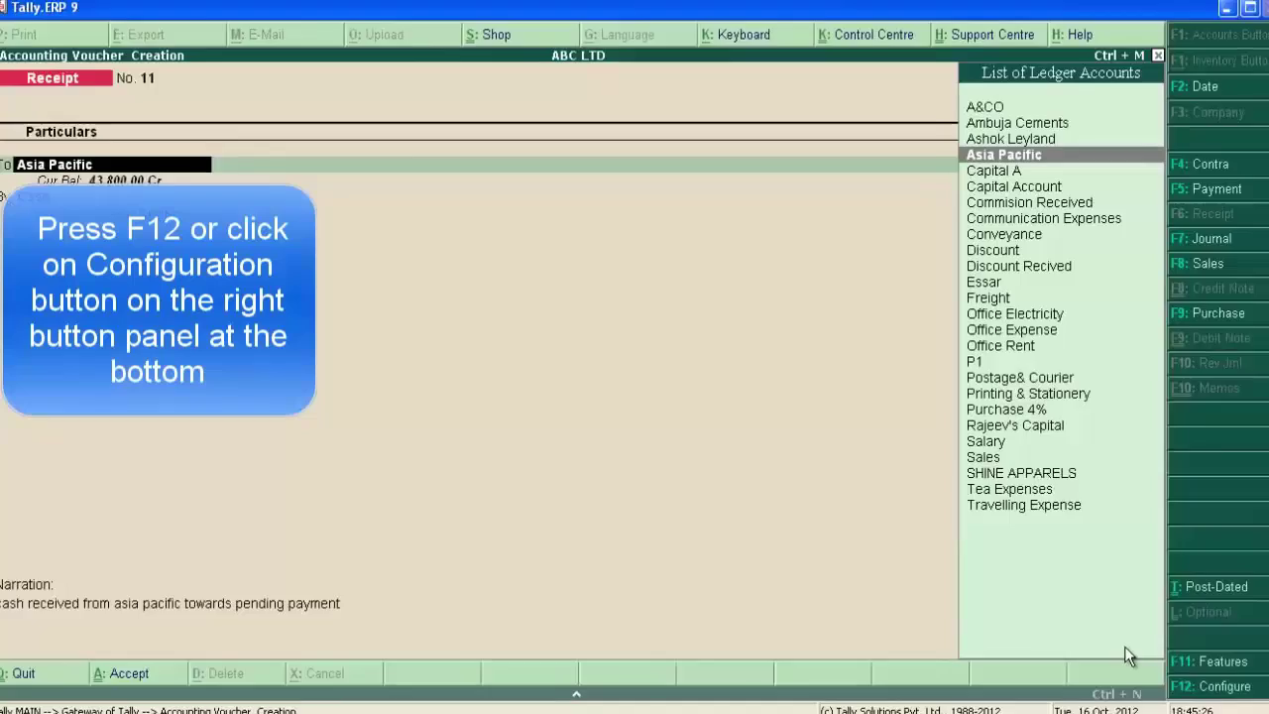
Set Use Cr/Dr instead of To/By during entry to Yes in the receipt configuration and save it
key("F12")
key("Return")
key("Return")
key("Return")
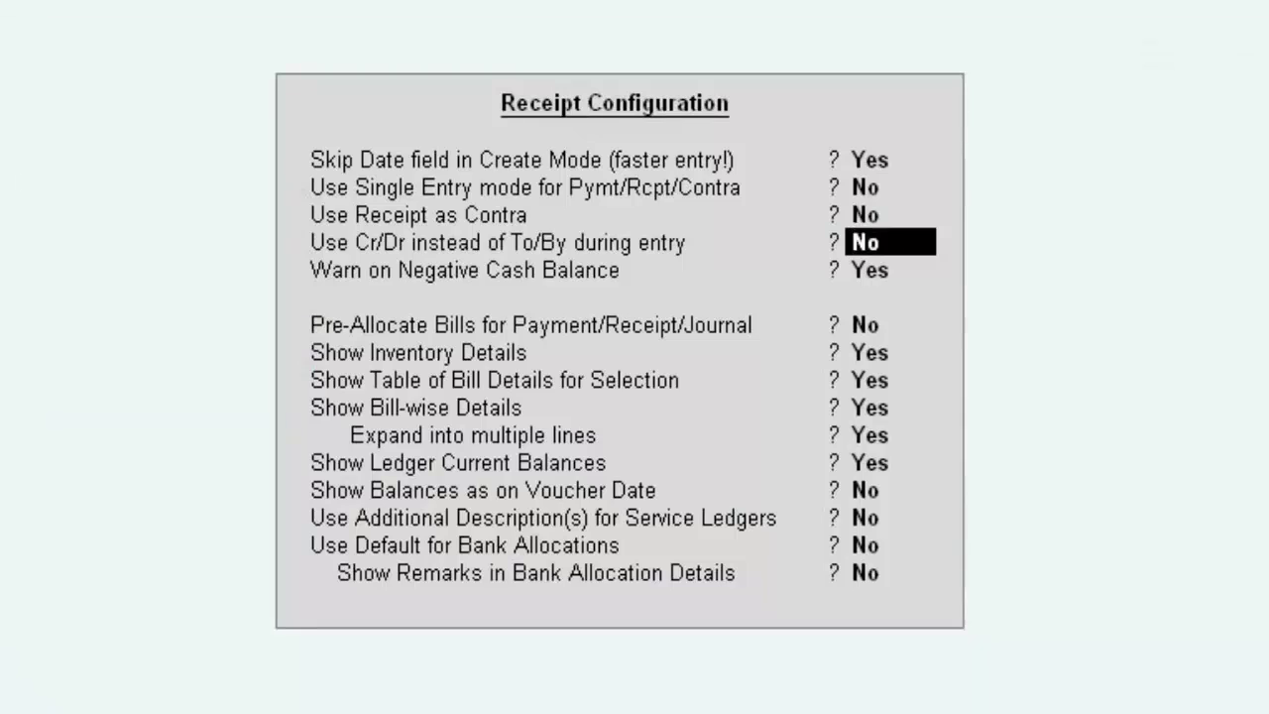
type("yes")
key("Return")
key("Return")
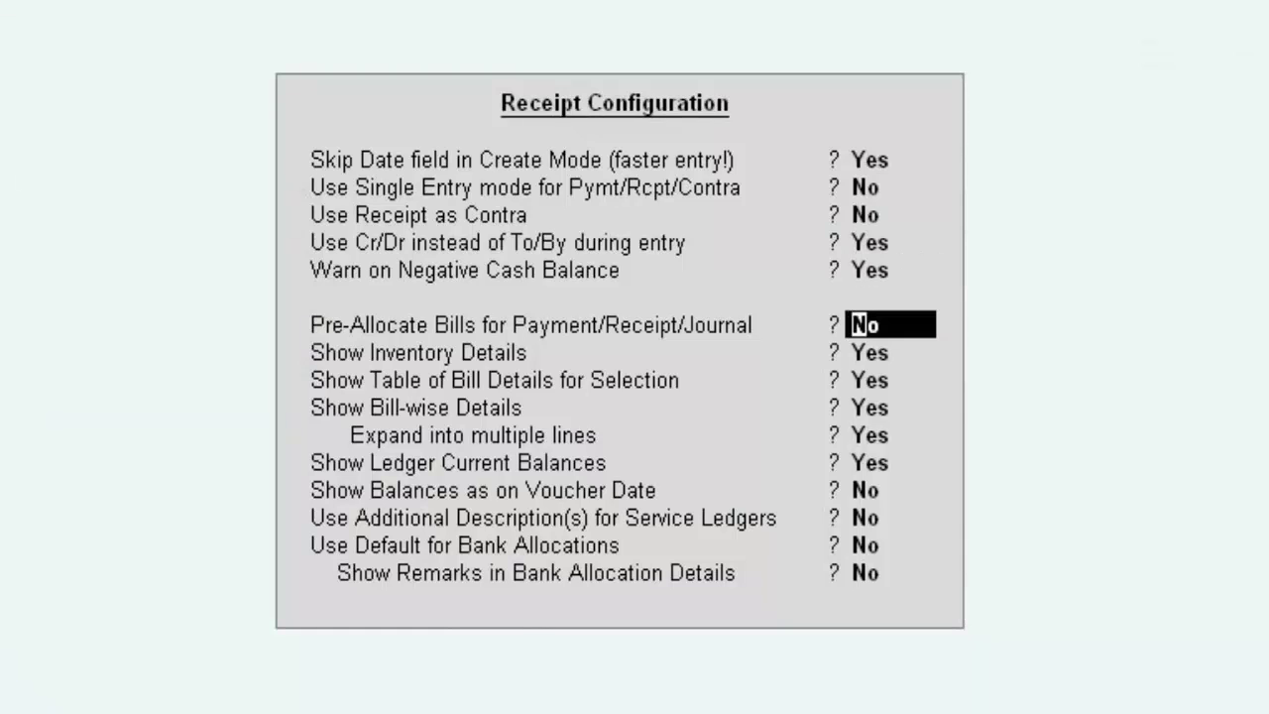
key("Return")
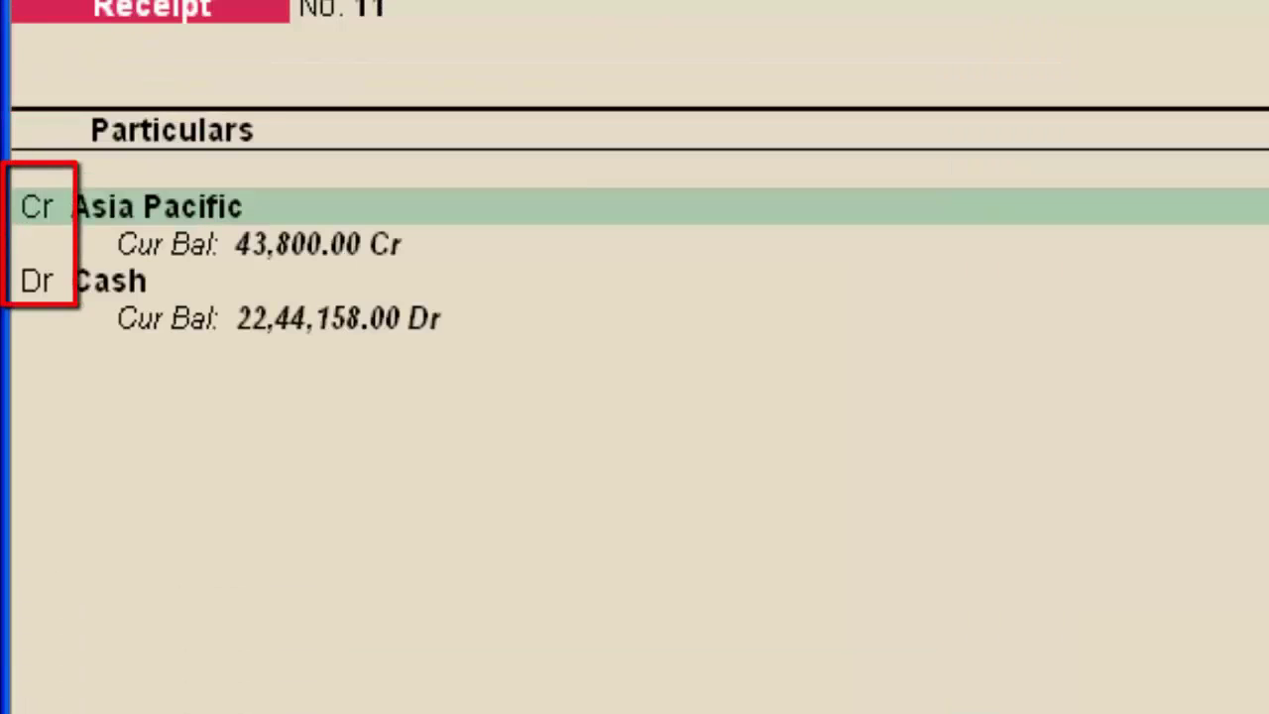
Keep the Cash debit line and the narration as entered, and save the receipt voucher
key("Down")
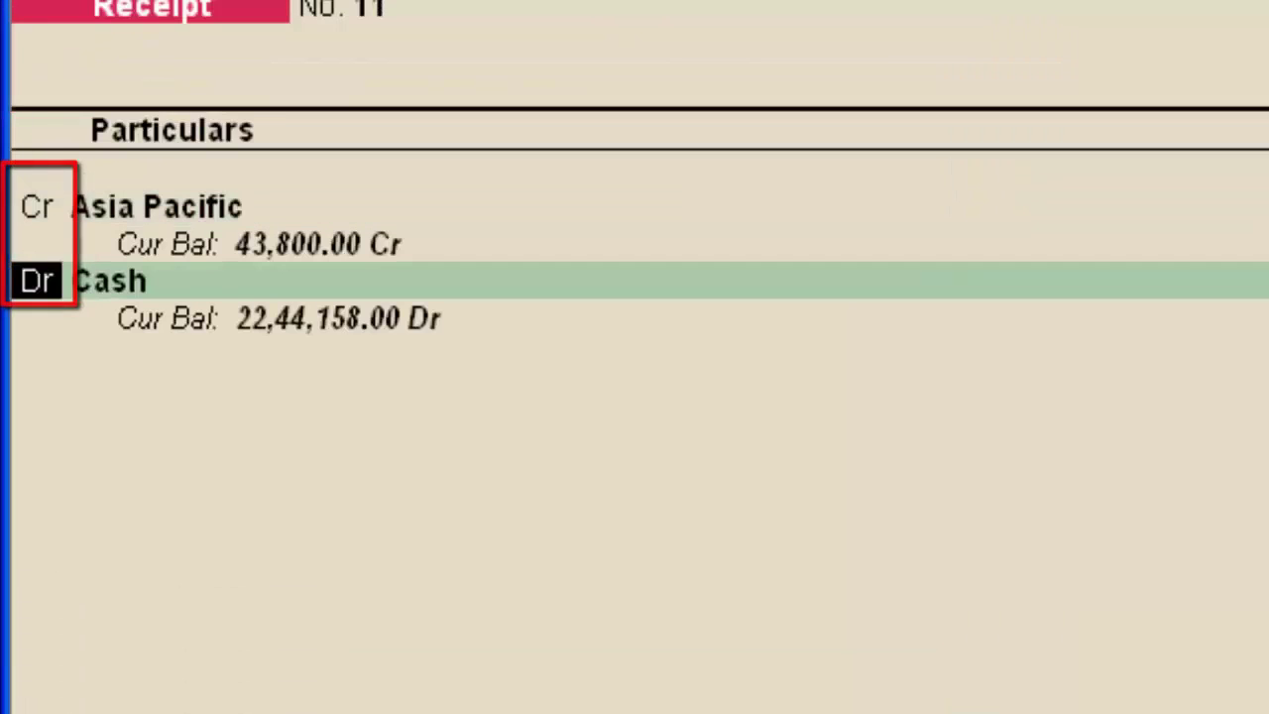
key("Return")
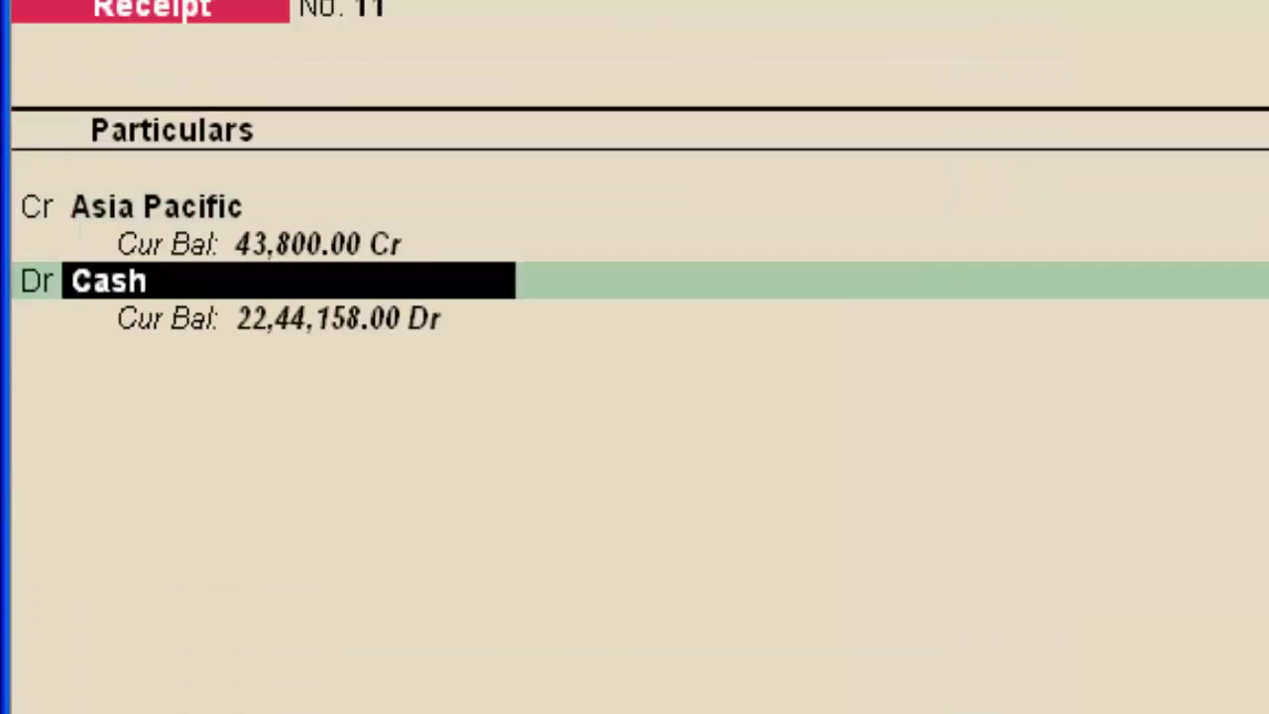
key("Return")
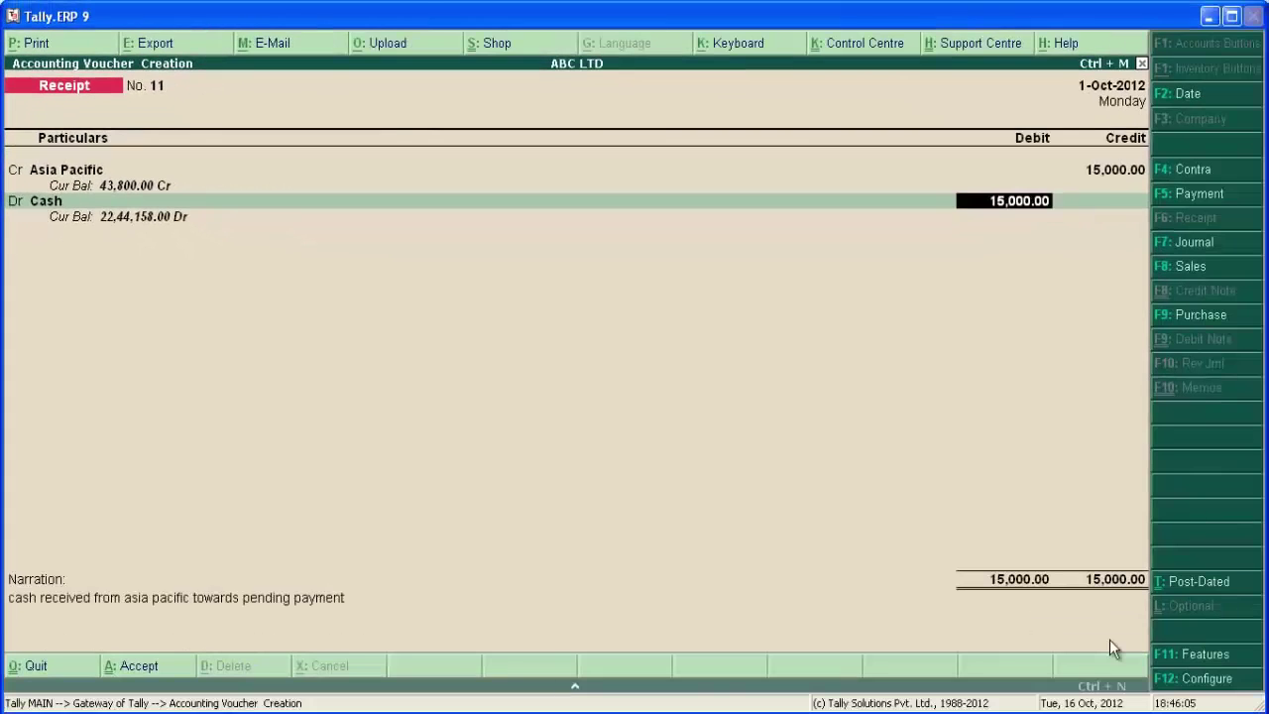
key("Return")
key("Return")
key("Return")
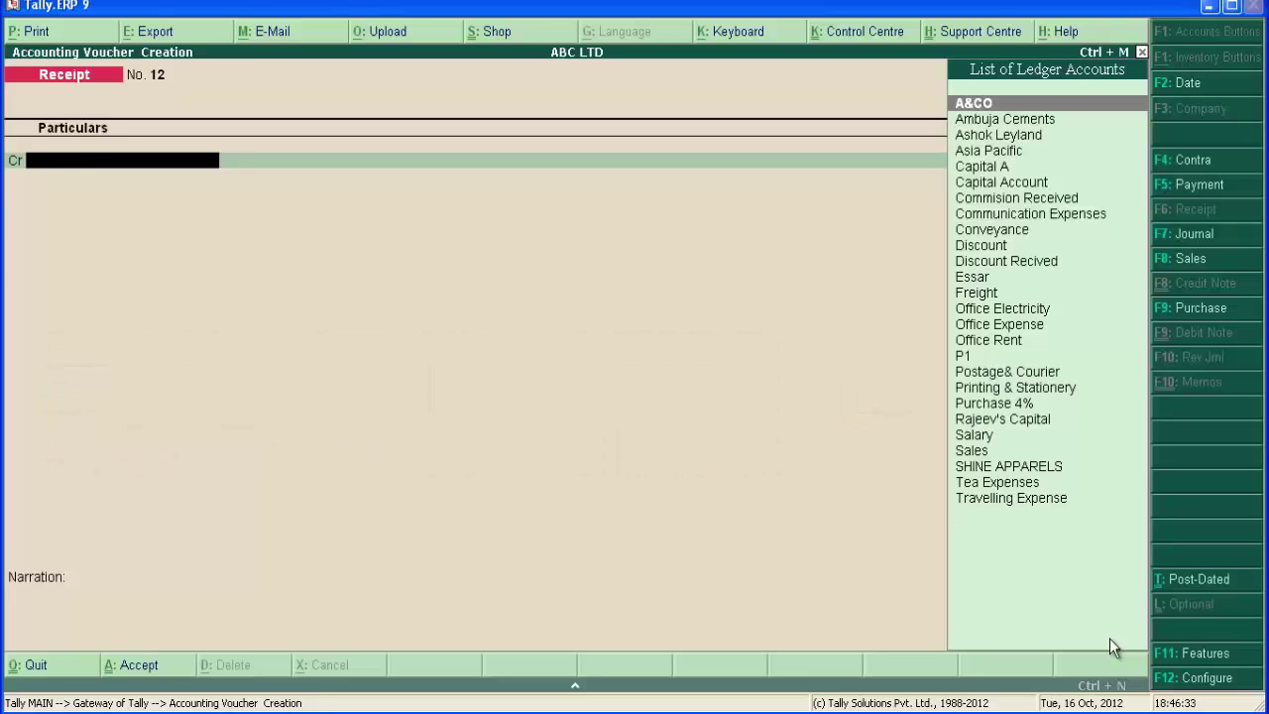
Set Use Single Entry mode for Pymt/Rcpt/Contra to Yes in the receipt configuration and save it
key("F12")
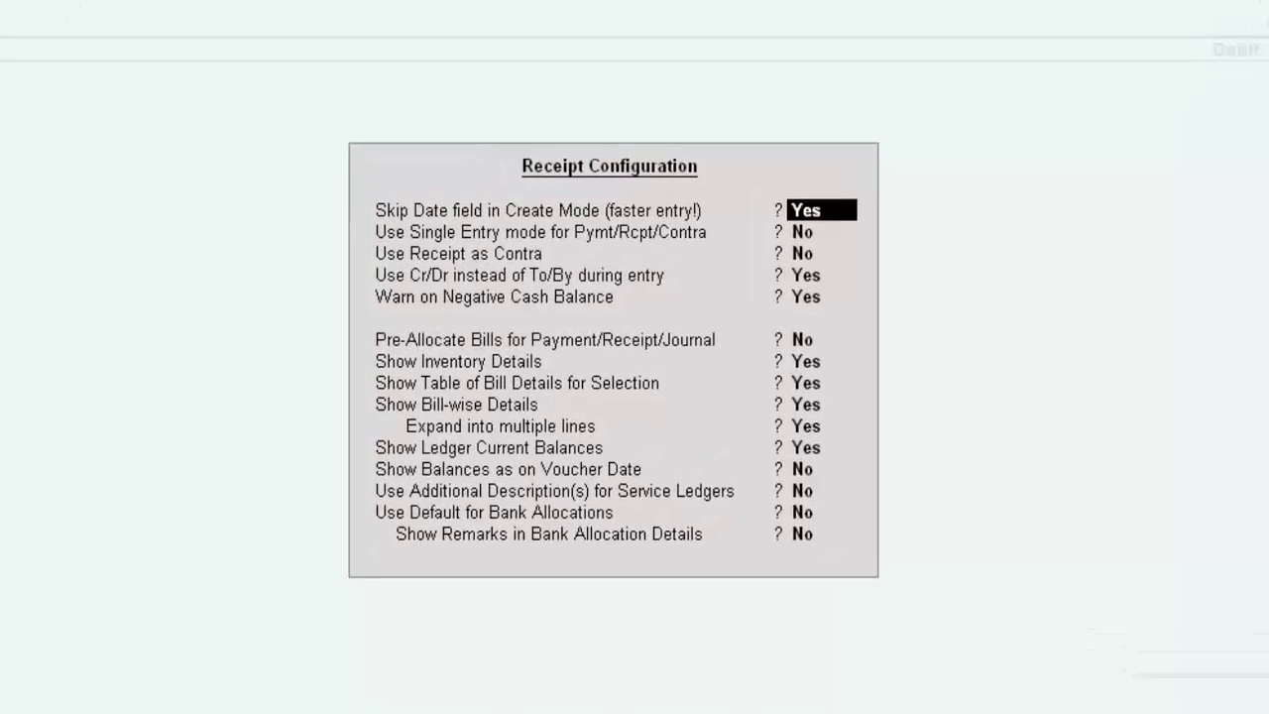
key("Return")
key("Return")
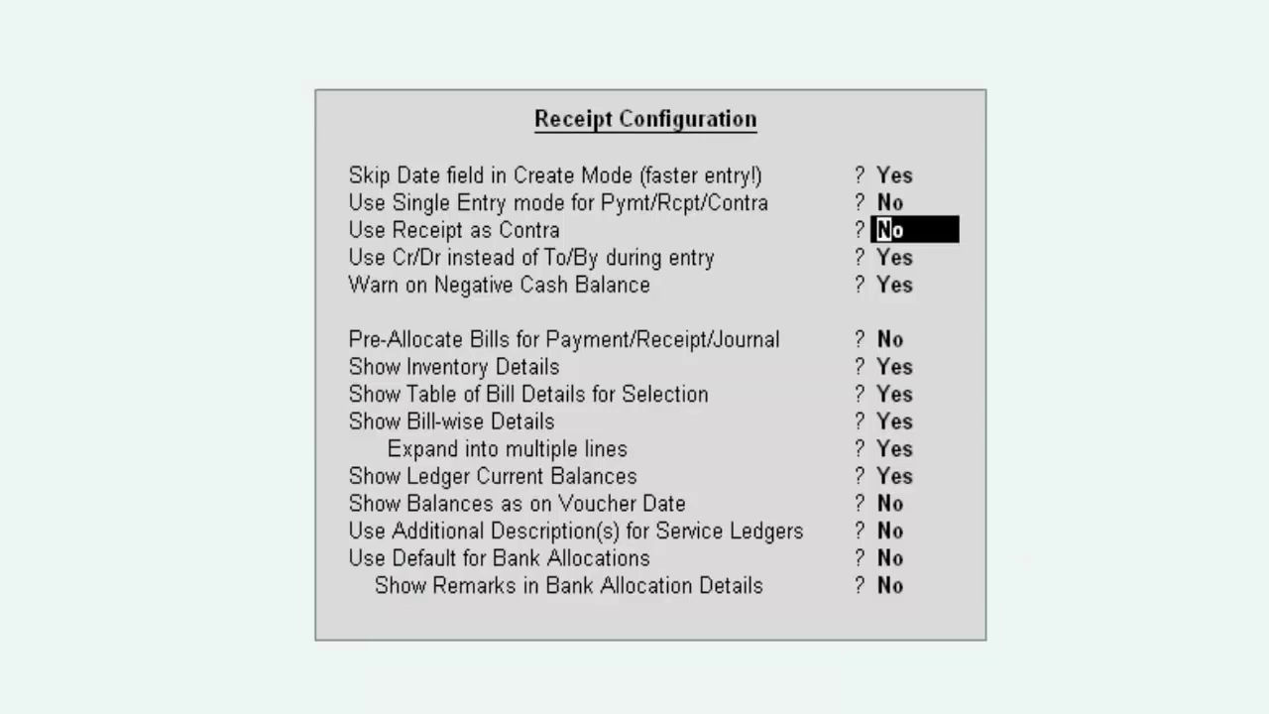
key("Up")
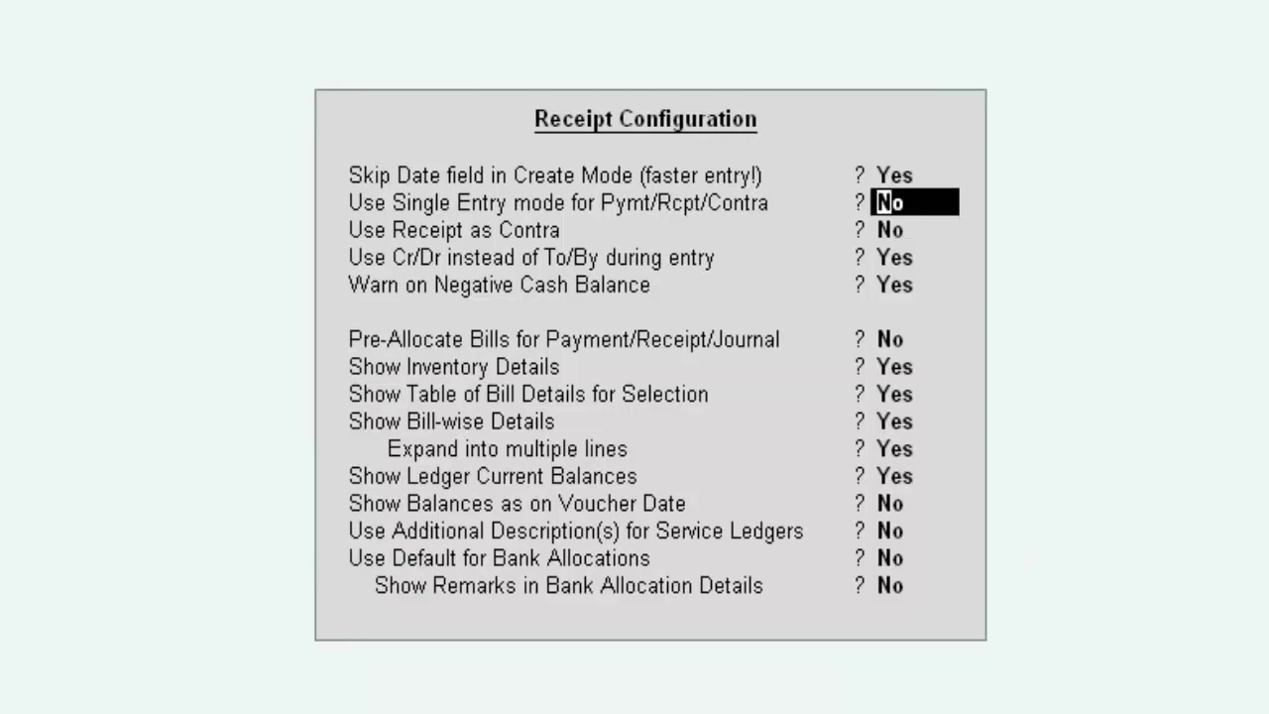
type("y")
key("Return")
key("Return")
key("Return")
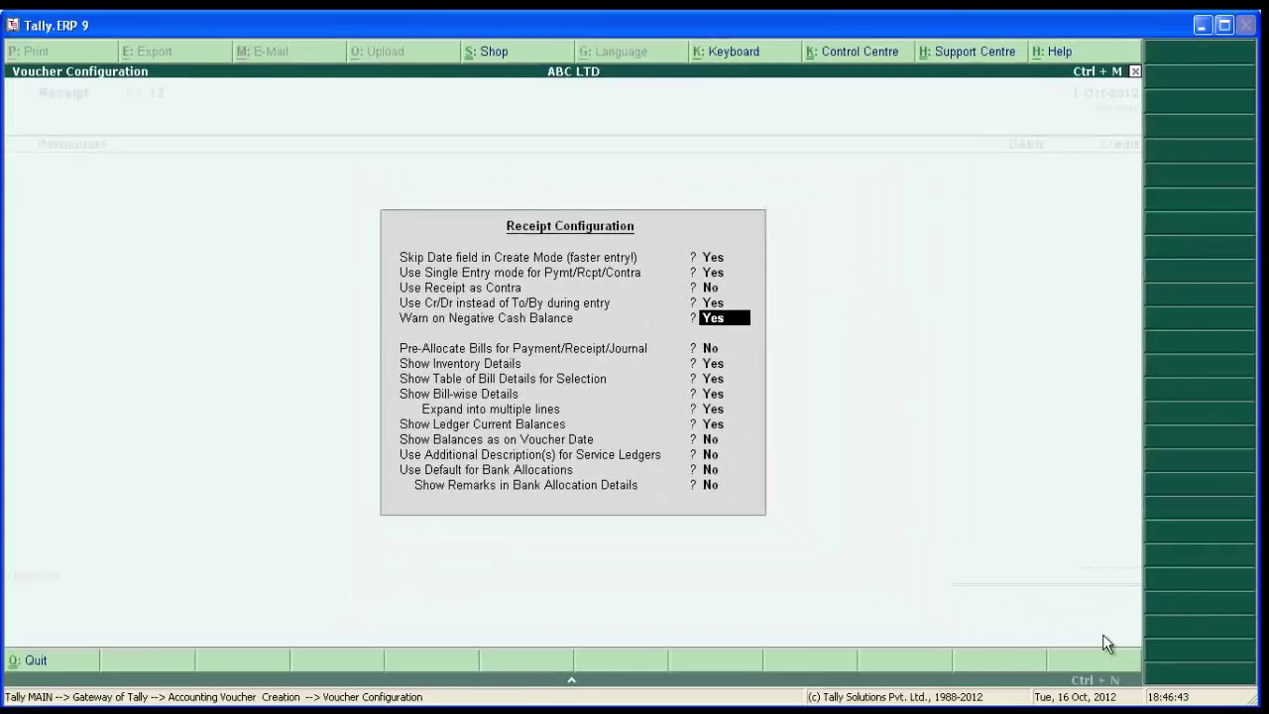
key("ctrl+a")
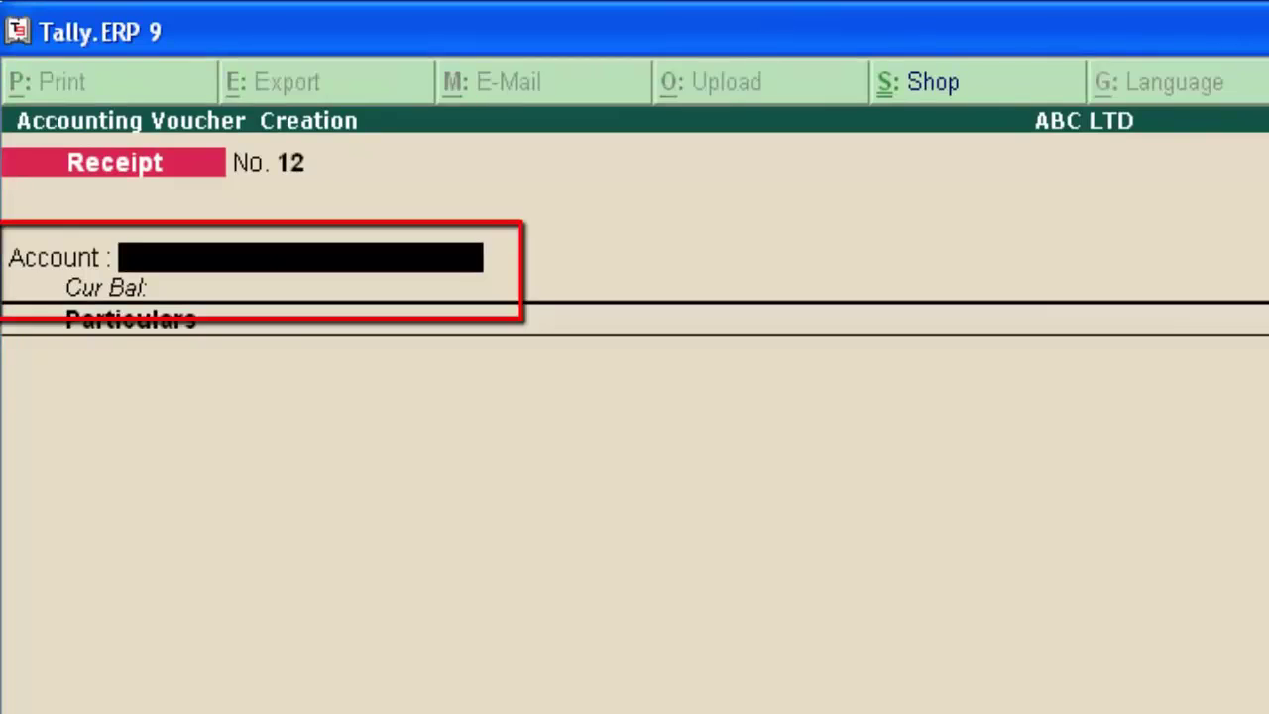
Choose the SBI bank ledger as the receiving account of the new receipt voucher
key("Return")
key("BackSpace")
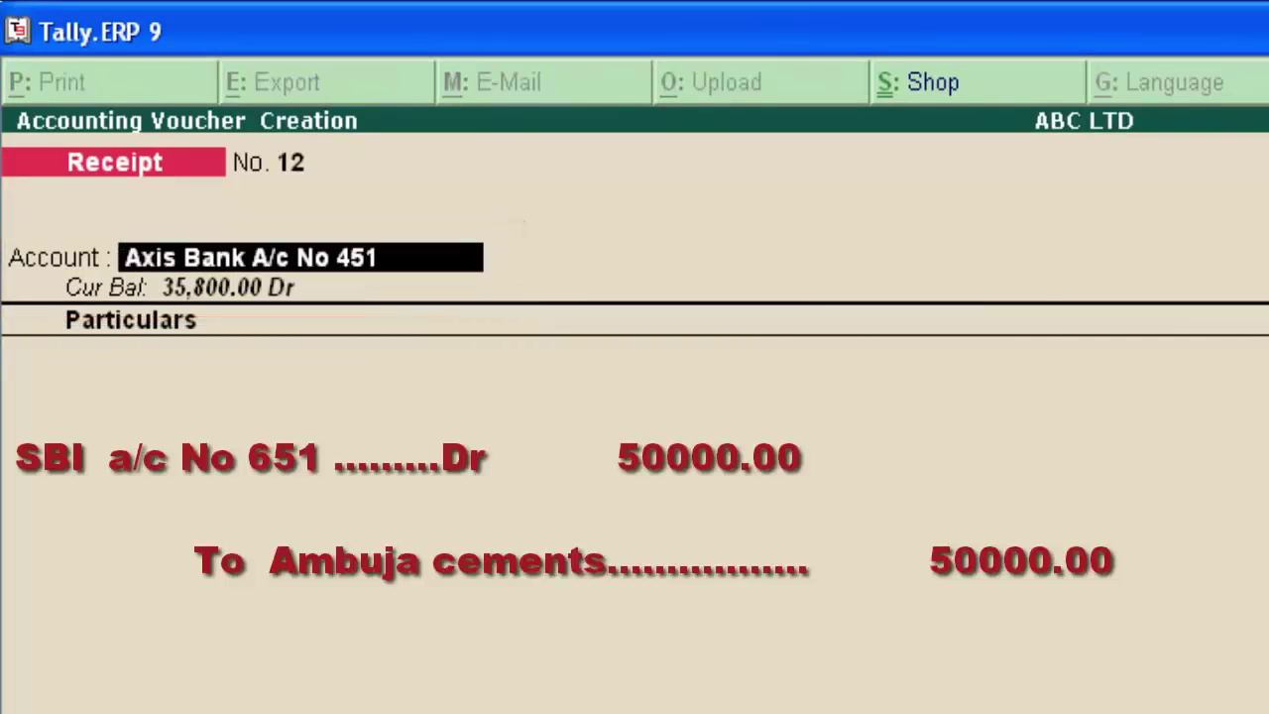
type("Sbi")
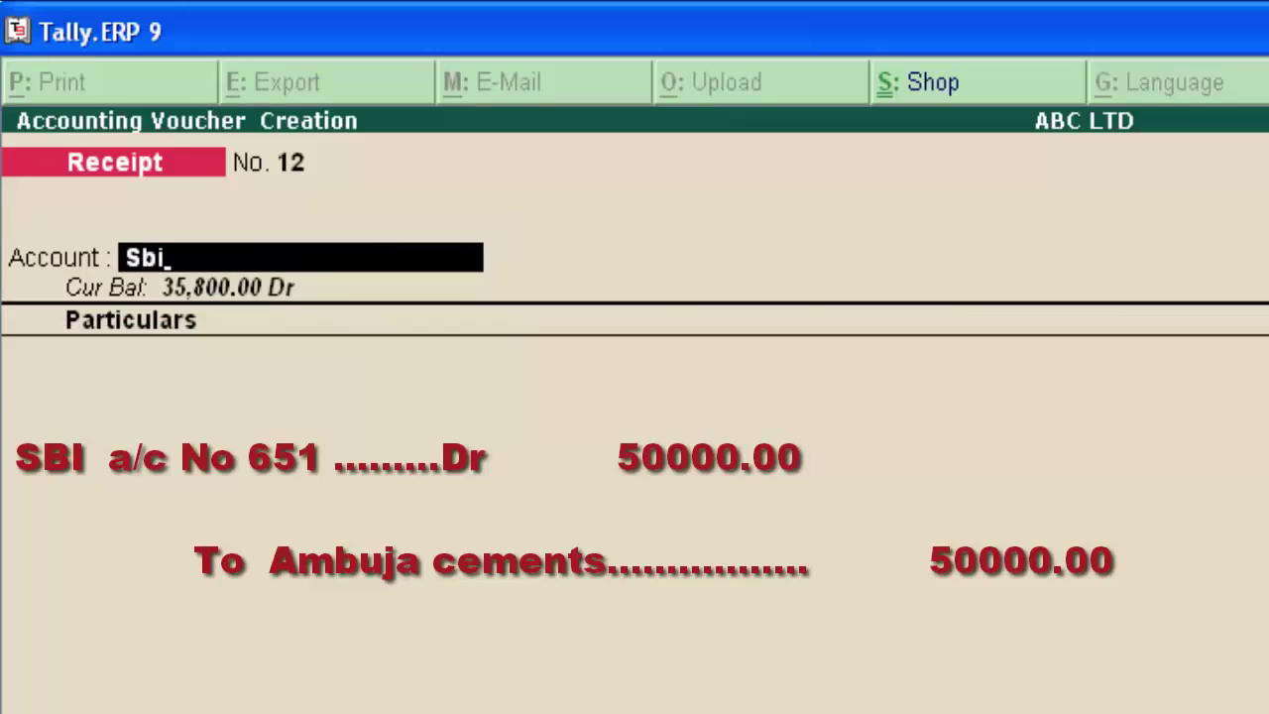
key("Return")
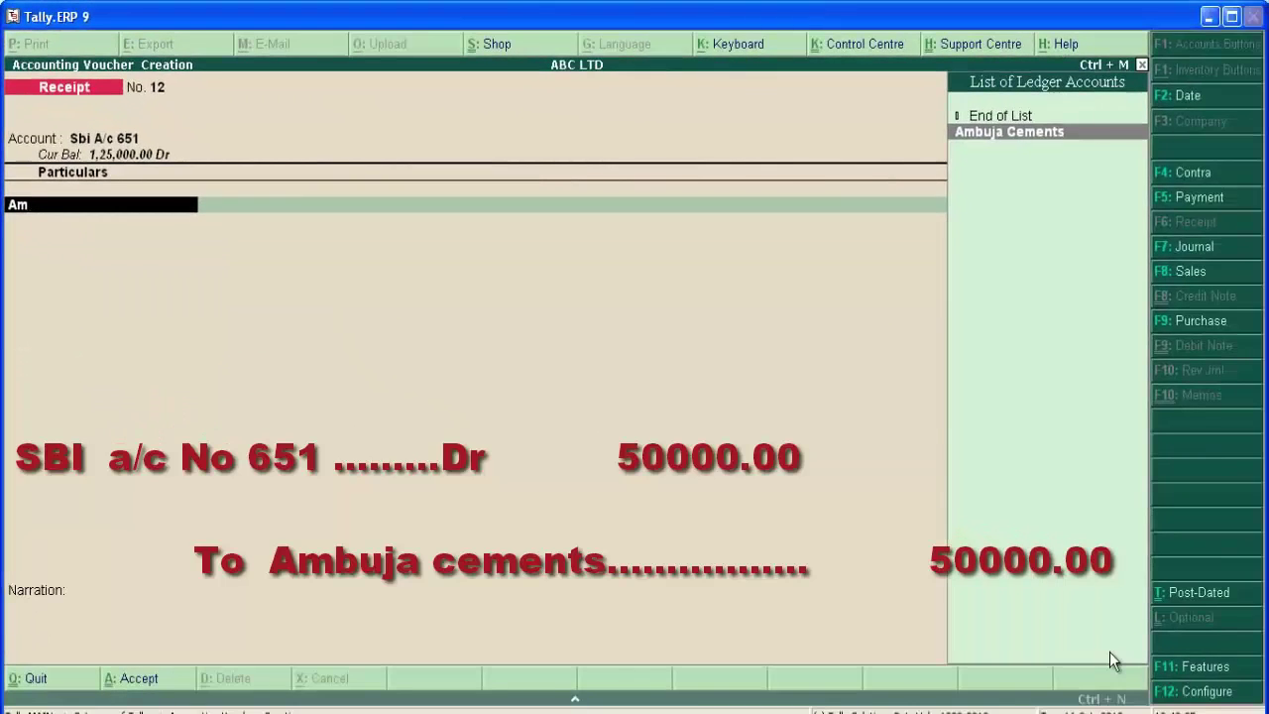
Add Ambuja Cements as the particulars ledger with an amount of 50,000 and proceed to the bank allocation
type("bu")
key("Return")
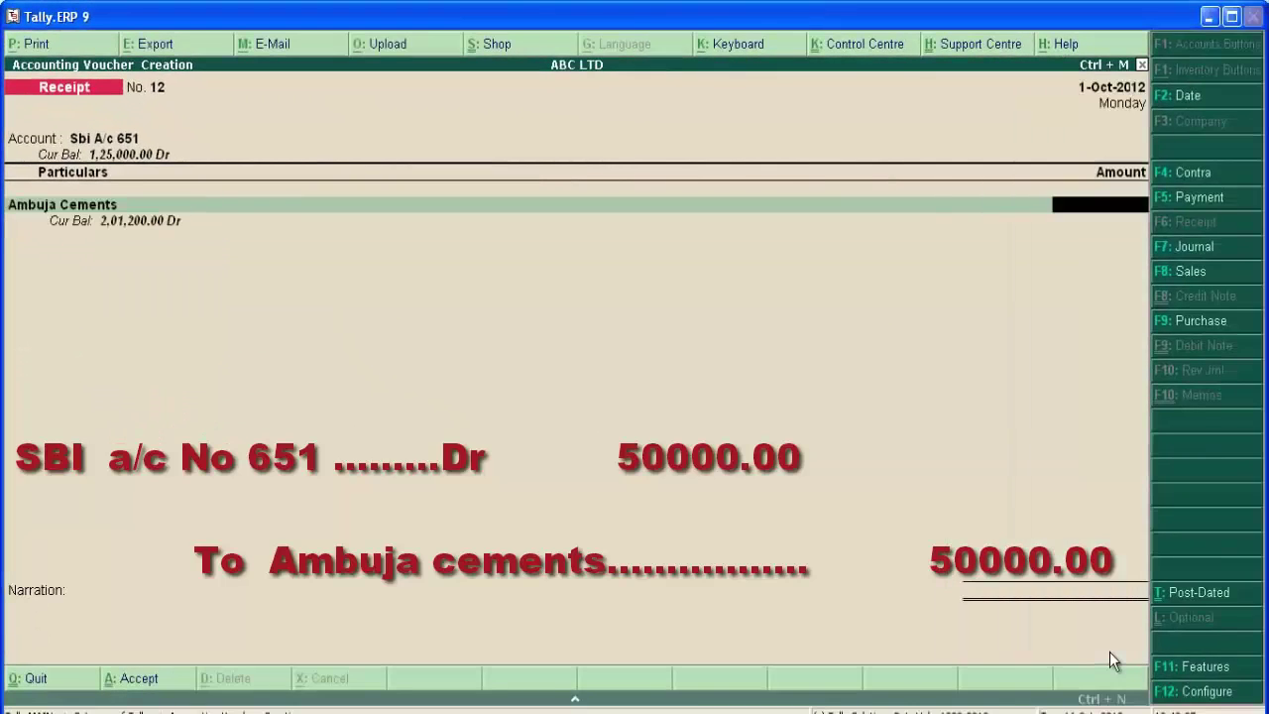
type("50,000")
key("Return")
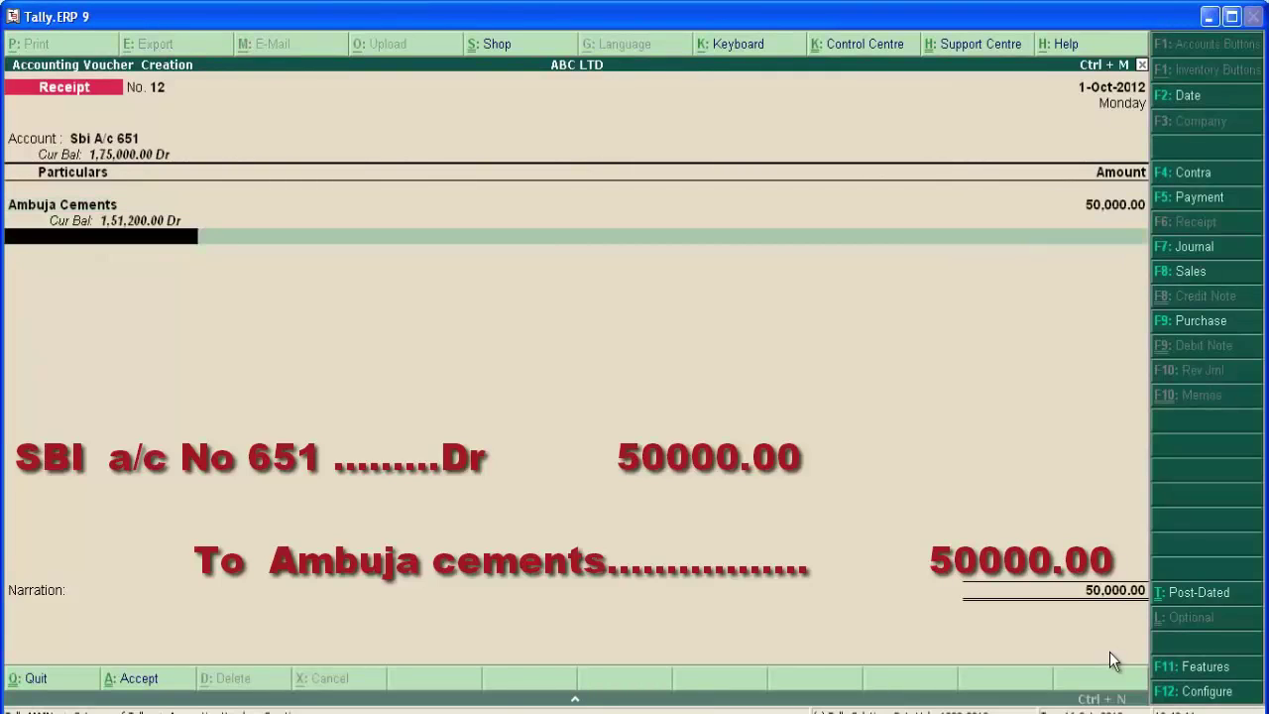
key("Return")
key("Return")
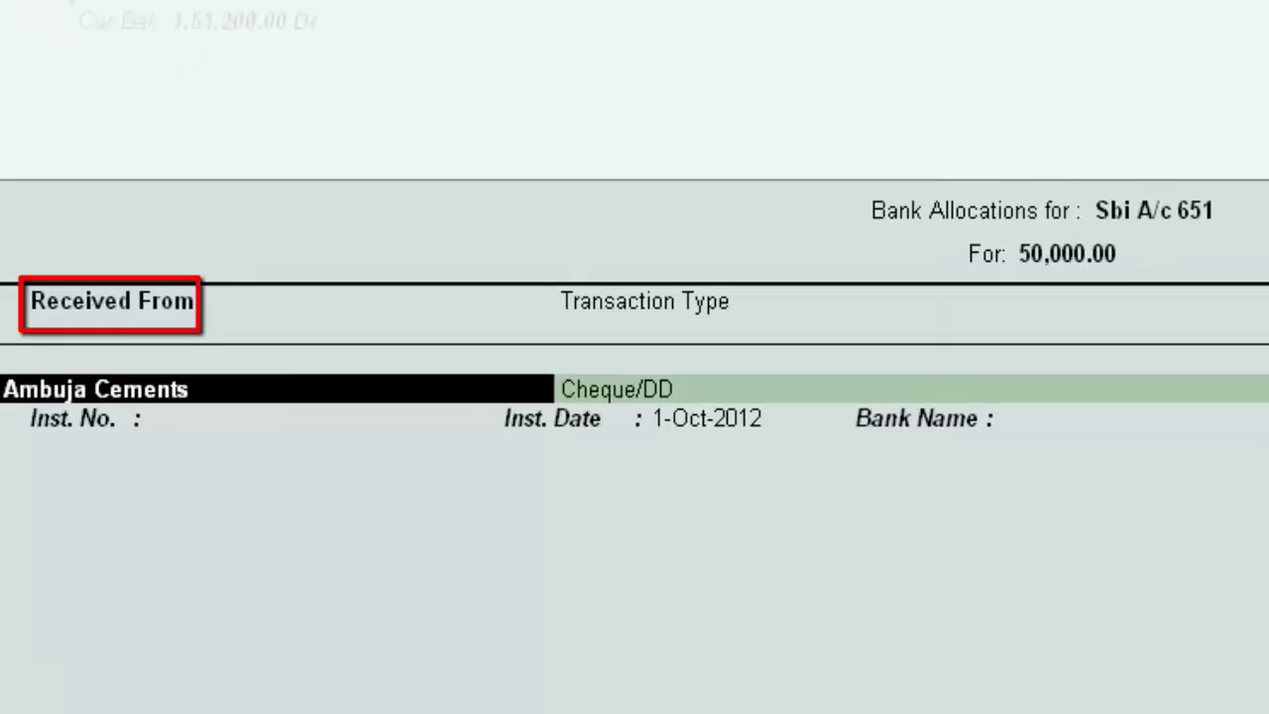
Set the transaction type of the Ambuja Cements bank allocation to Inter Bank Transfer, keeping the 50,000 amount
key("Return")
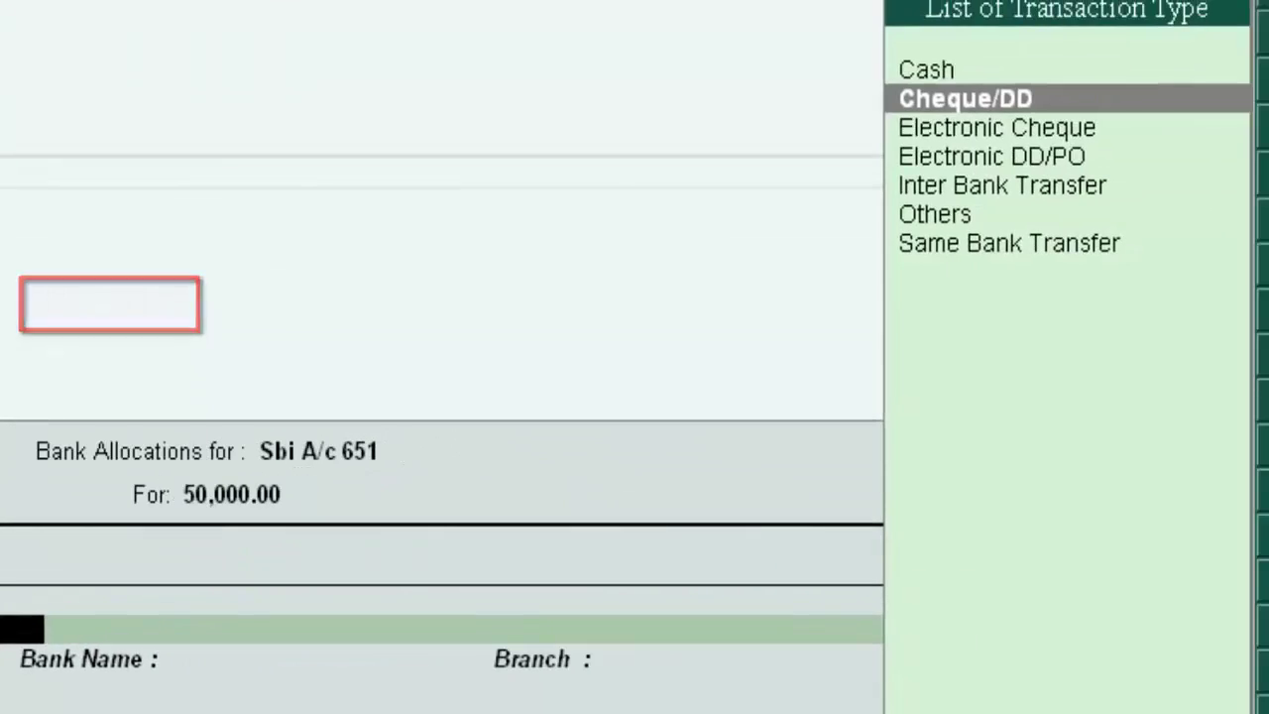
key("Down")
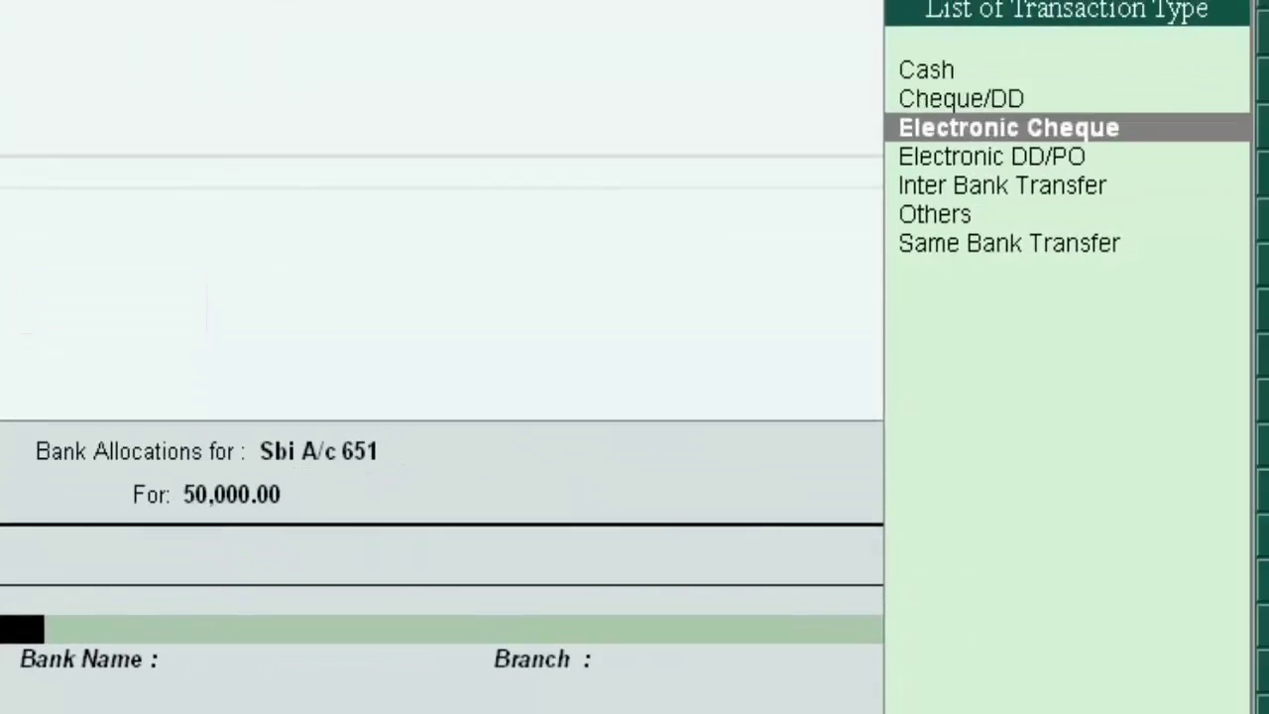
key("Down")
key("Down")
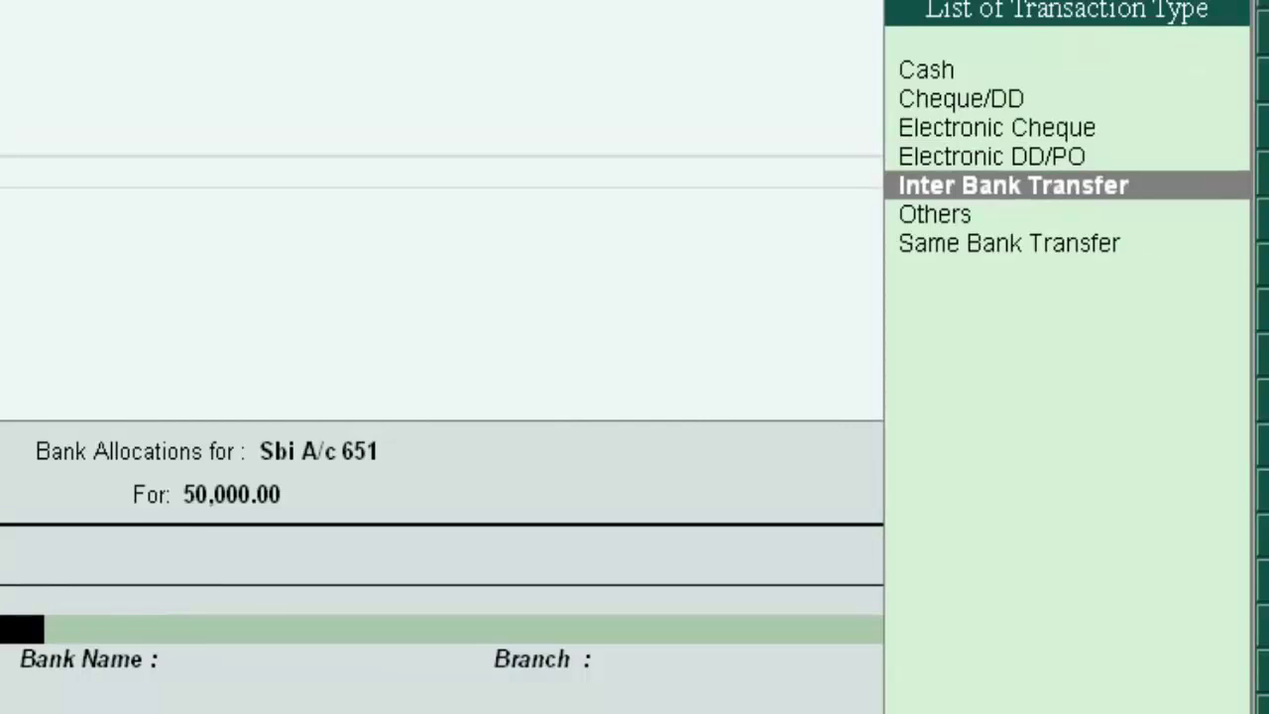
key("Return")
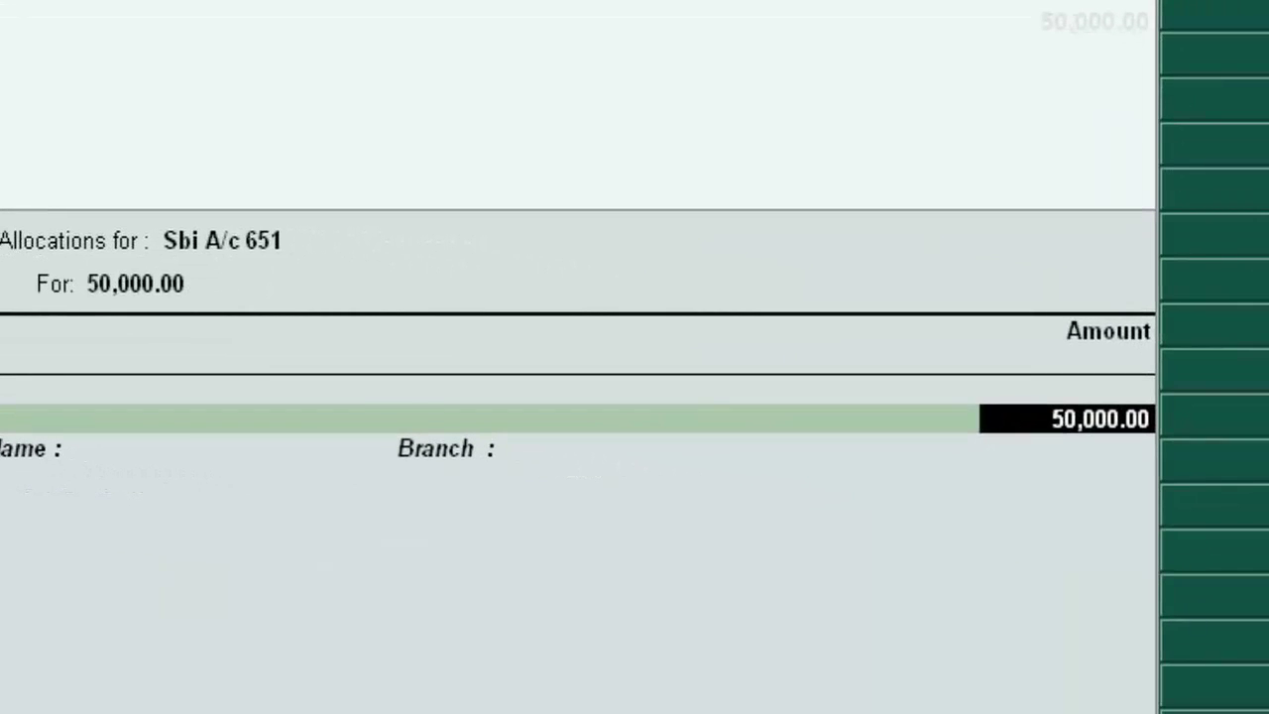
key("Return")
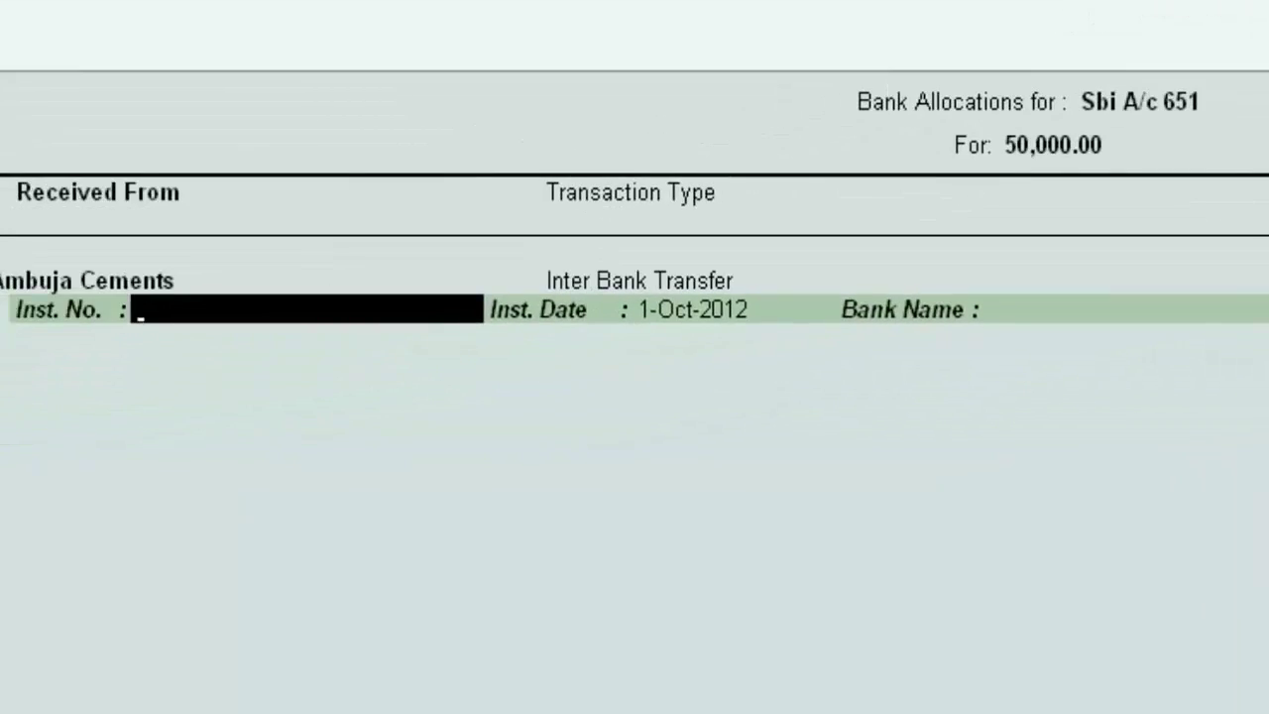
Enter instrument number 5646565, bank name Icici and branch Kannur for the allocation, keeping the instrument date
type("5646565")
key("Return")
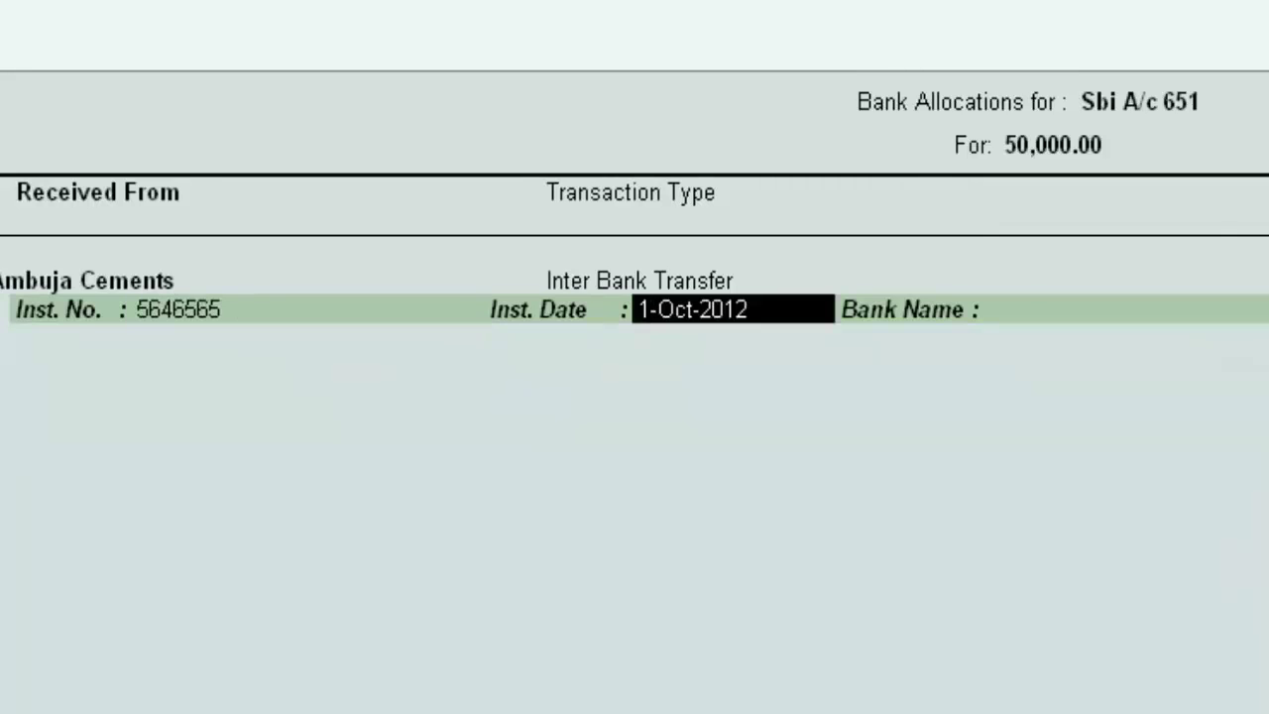
key("Return")
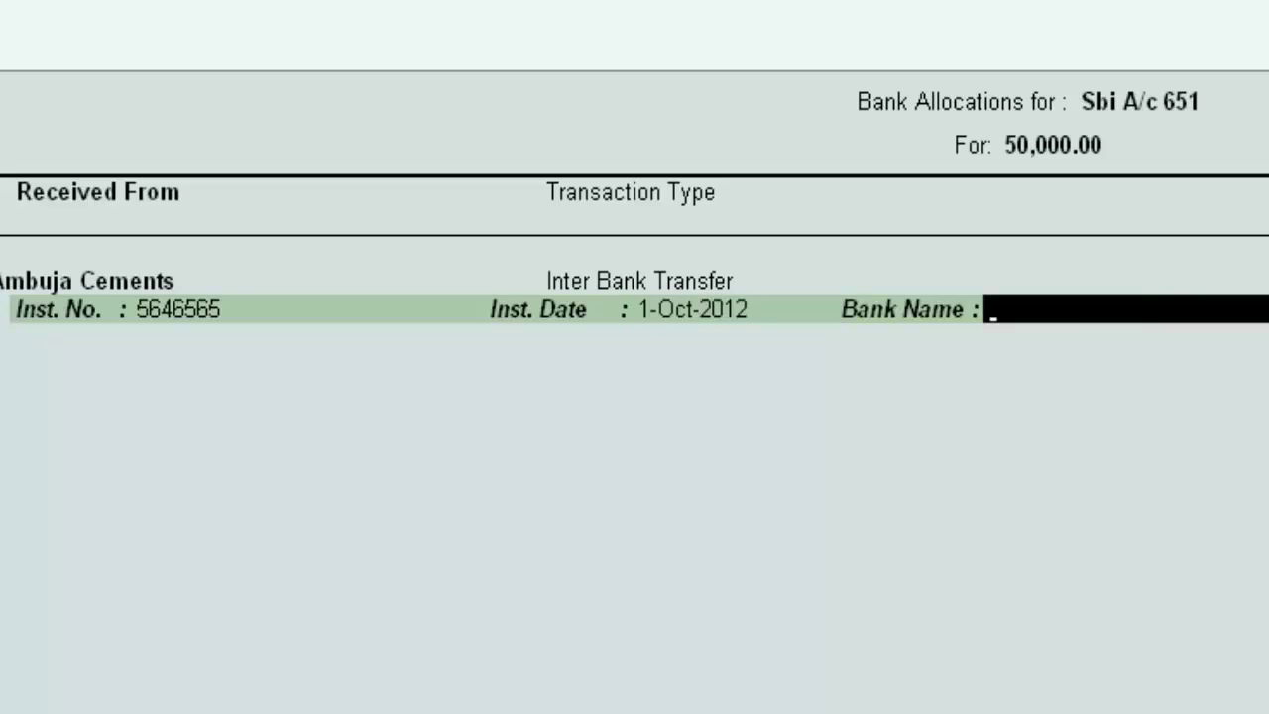
type("Icici")
key("Return")
type("Kann")
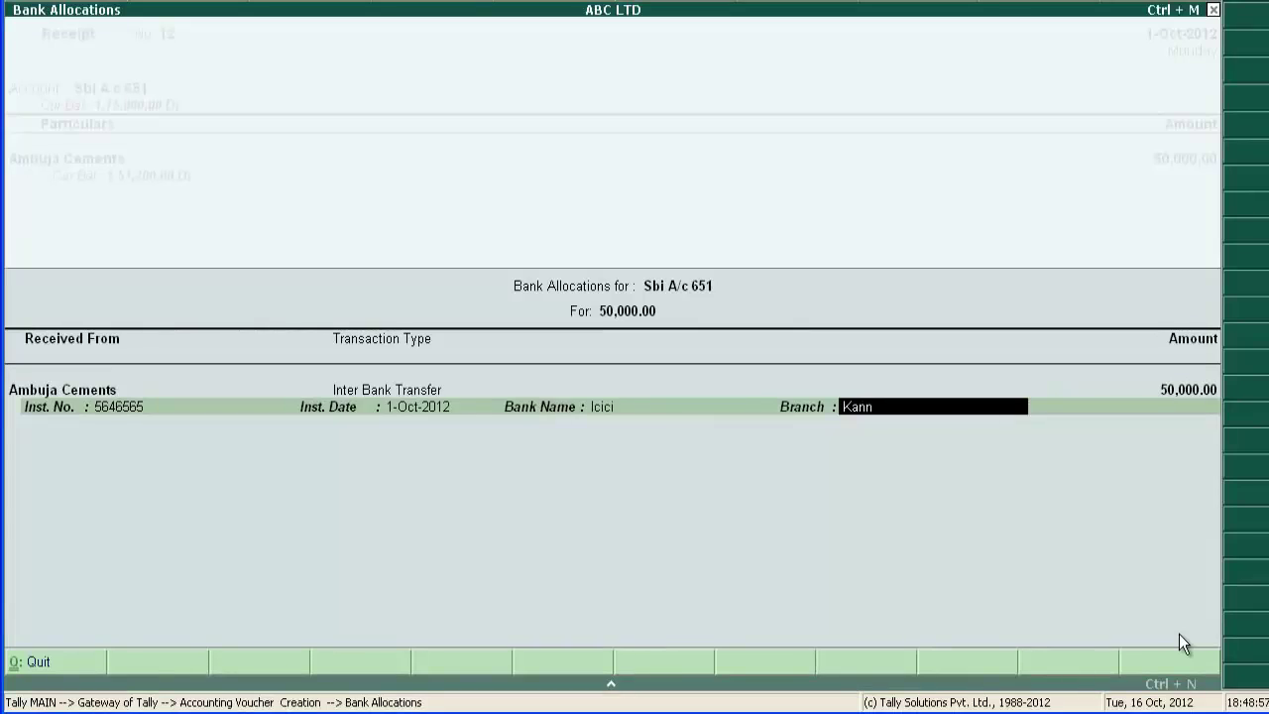
type("ur")
key("Return")
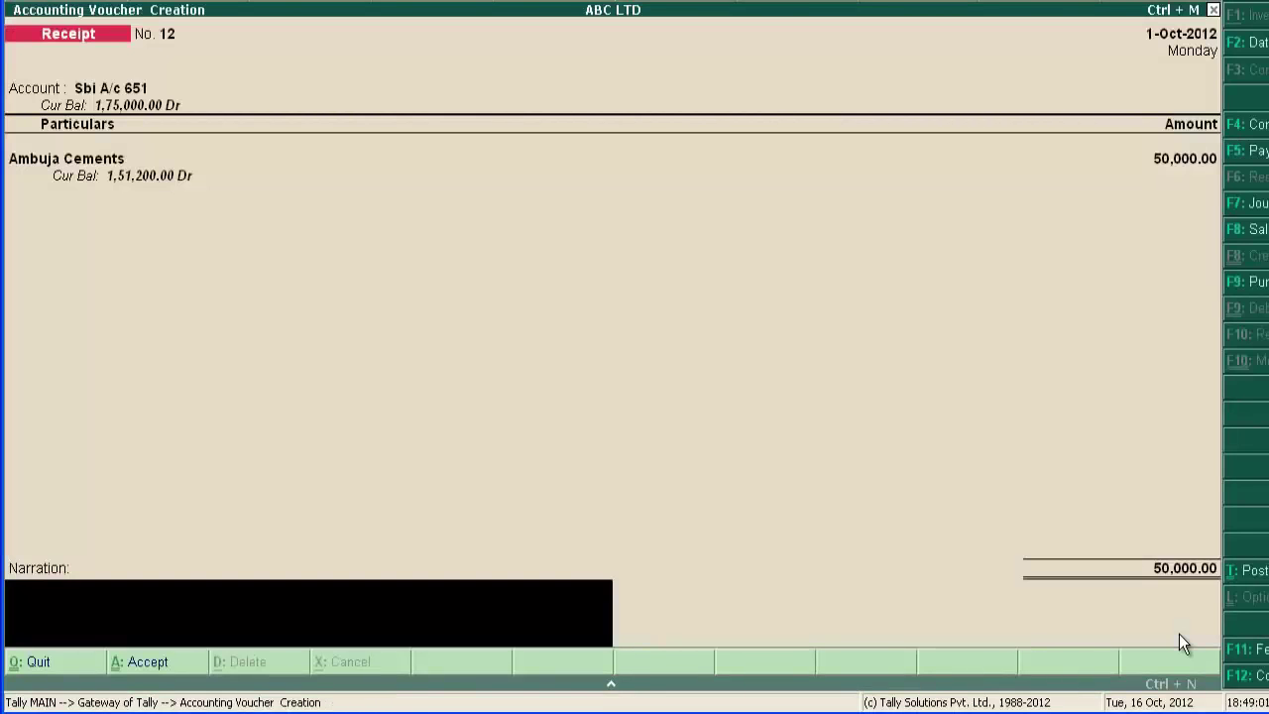
Enter the narration "amount transfered by ambuja cements through inter bank transfer from ICICI Bank" and save the receipt voucher
type("amount transfered by ambuja cements  through inter ba")
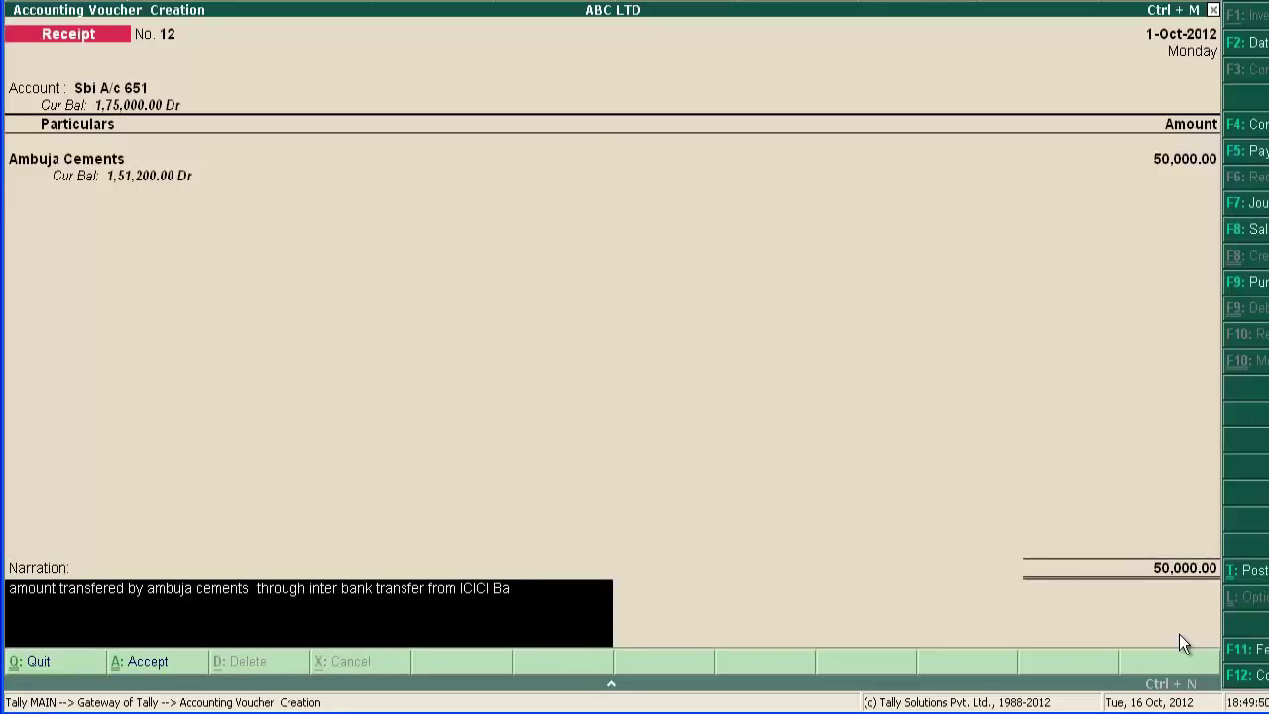
type("nk transfer from ICICI Bank")
key("Return")
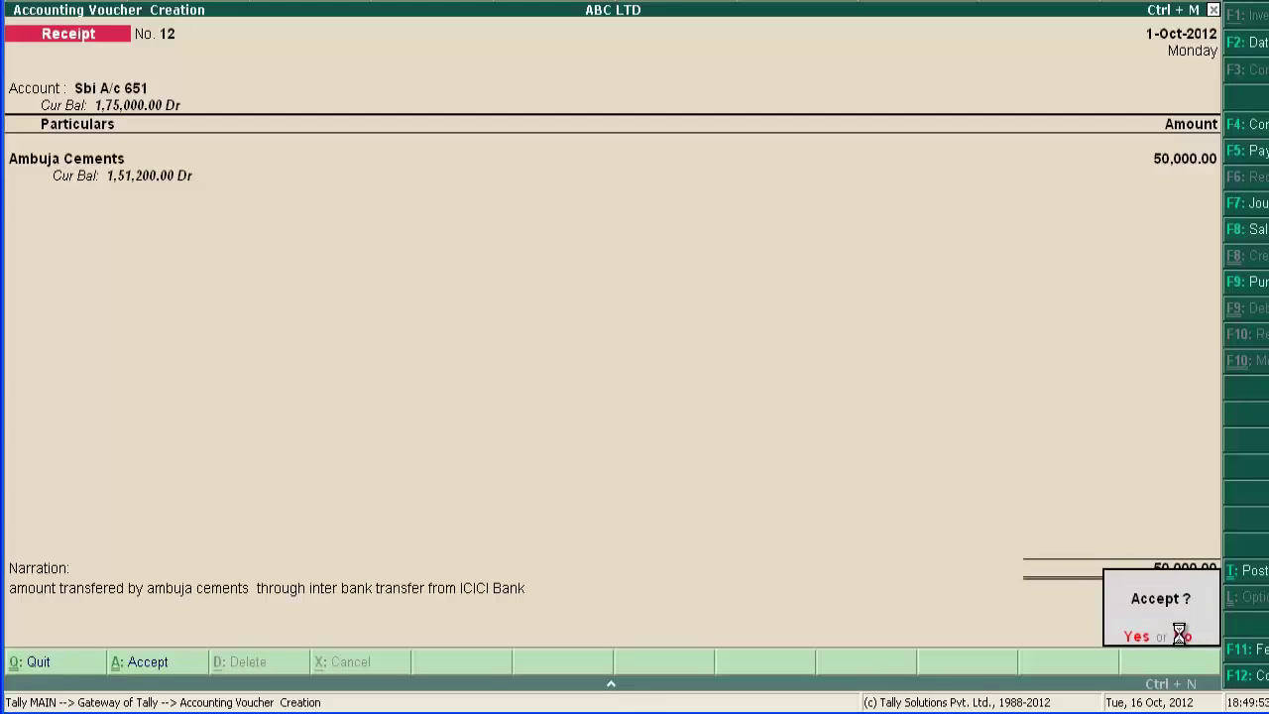
key("Return")
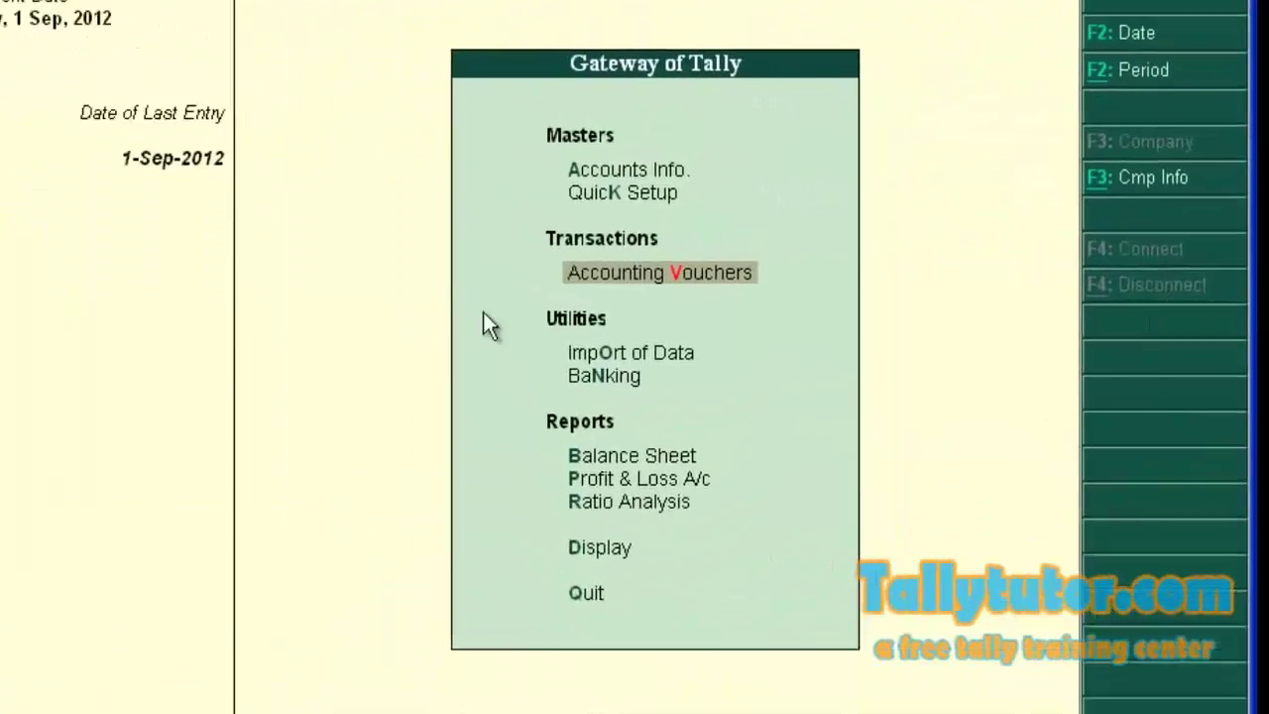
key("Down")
key("Down")
key("Down")
key("Down")
key("Down")
key("Down")
key("Down")
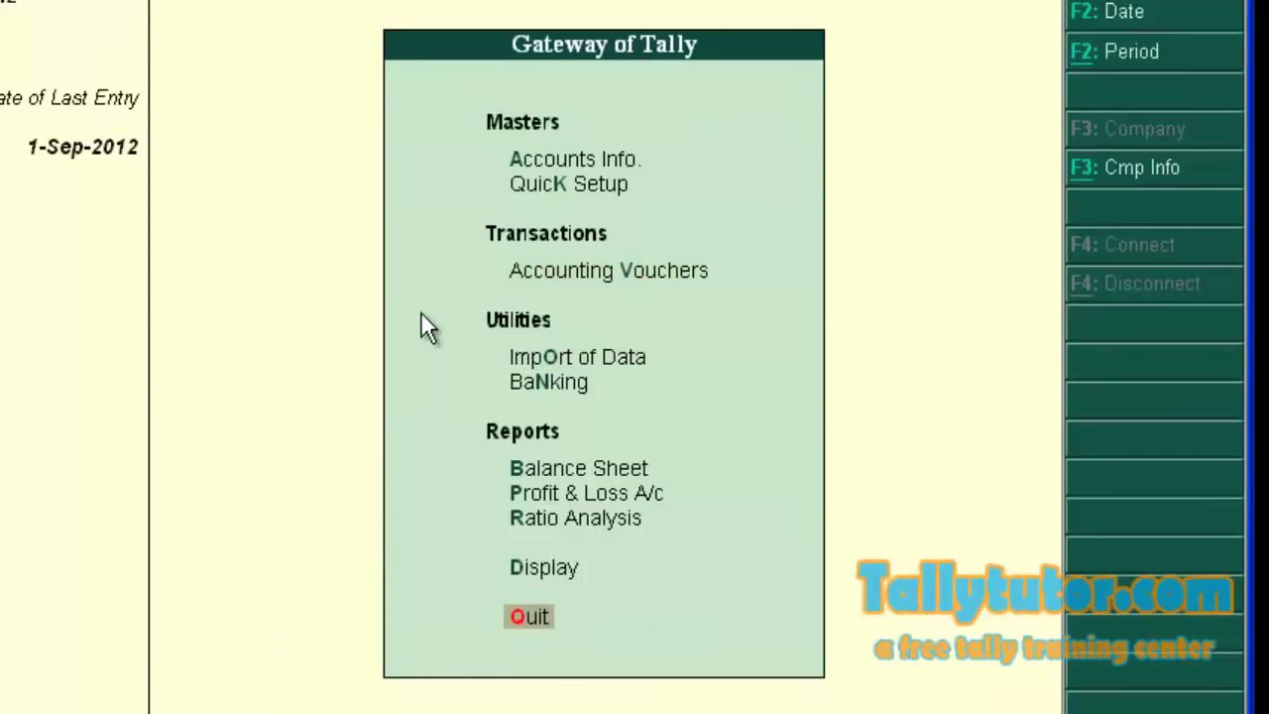
key("Up")
key("Up")
key("Up")
key("Up")
key("Up")
key("Up")
key("Up")
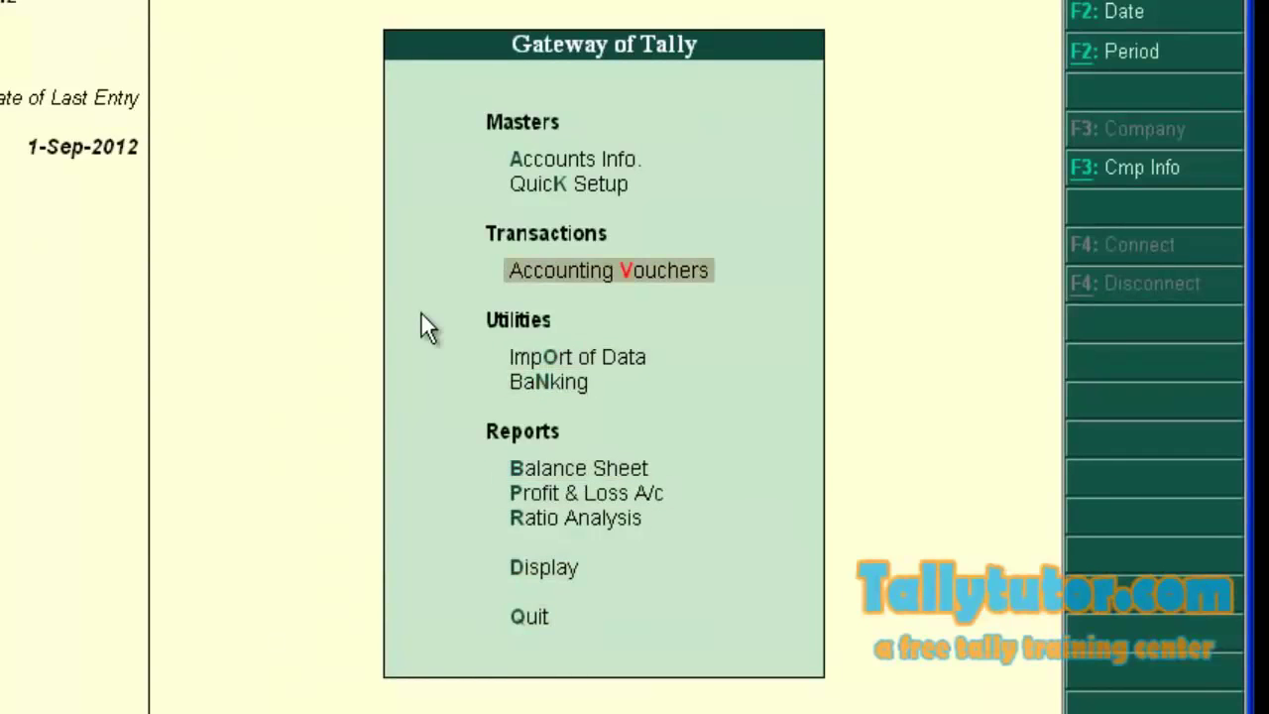
Start a contra voucher, set Use Single Entry mode for Pymt/Rcpt/Contra to Yes in its configuration, and save the configuration
key("Return")
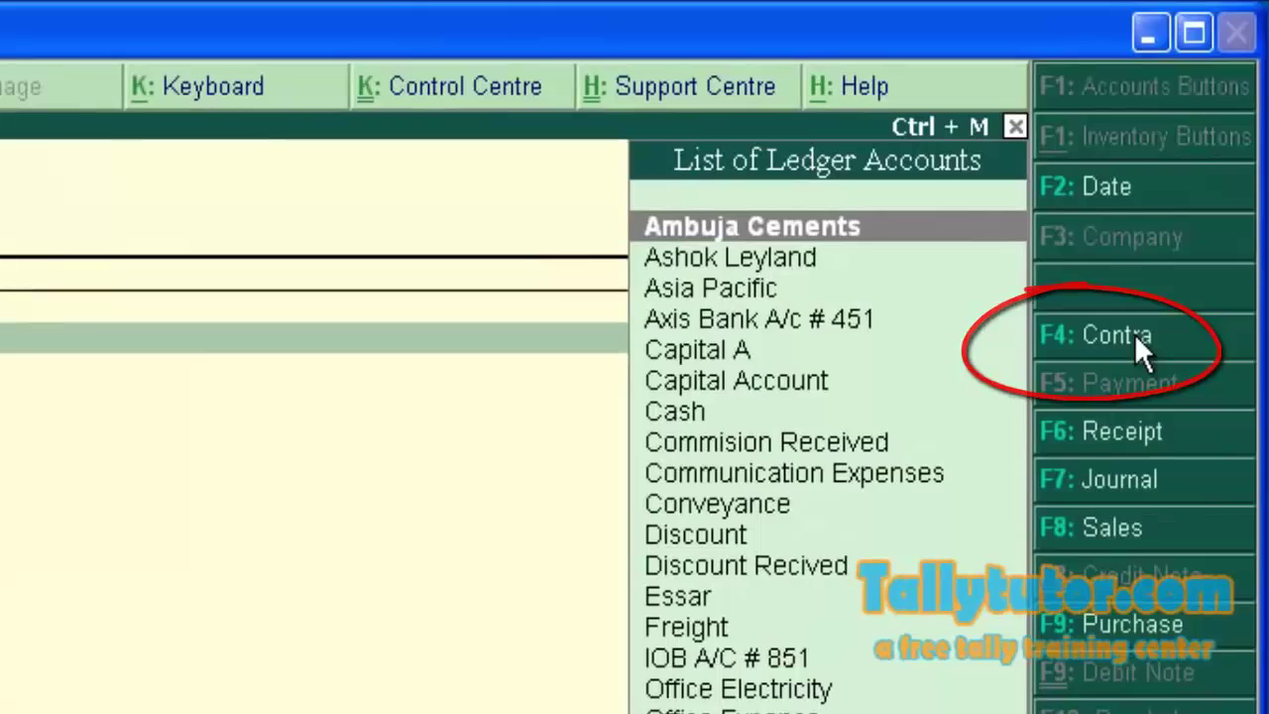
left_click(1135, 333)
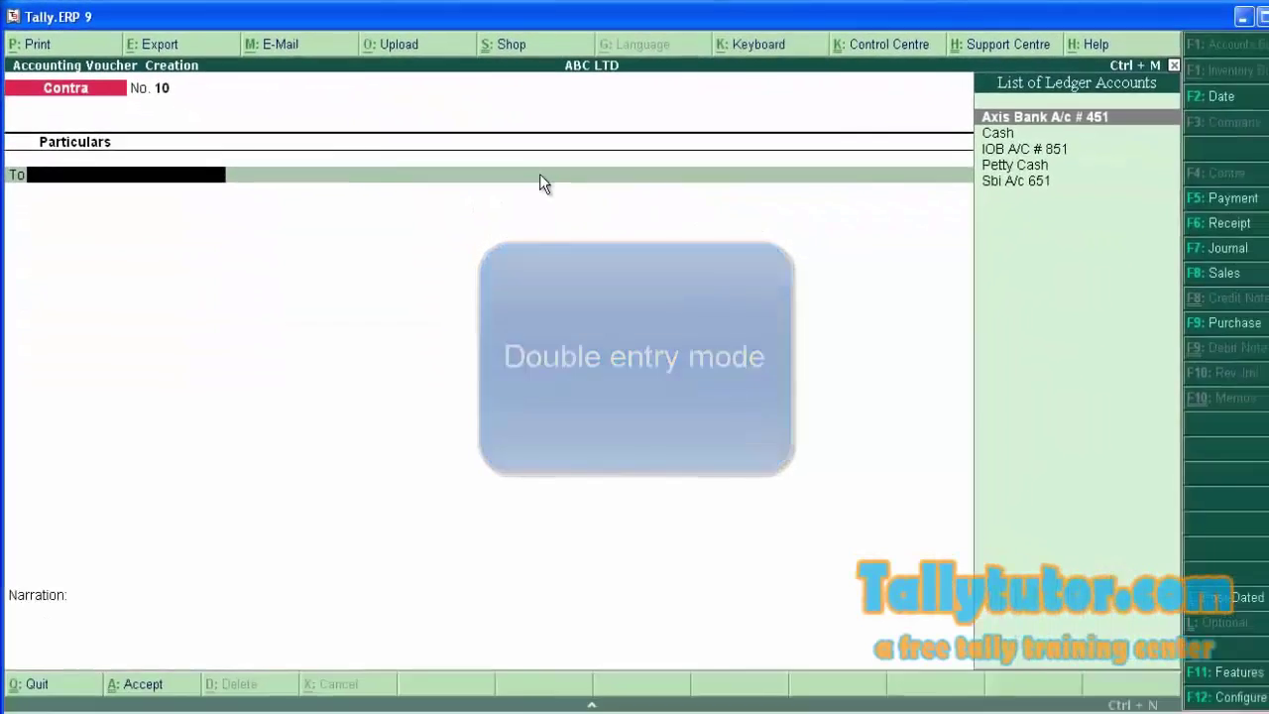
key("F12")
key("Return")
key("Return")
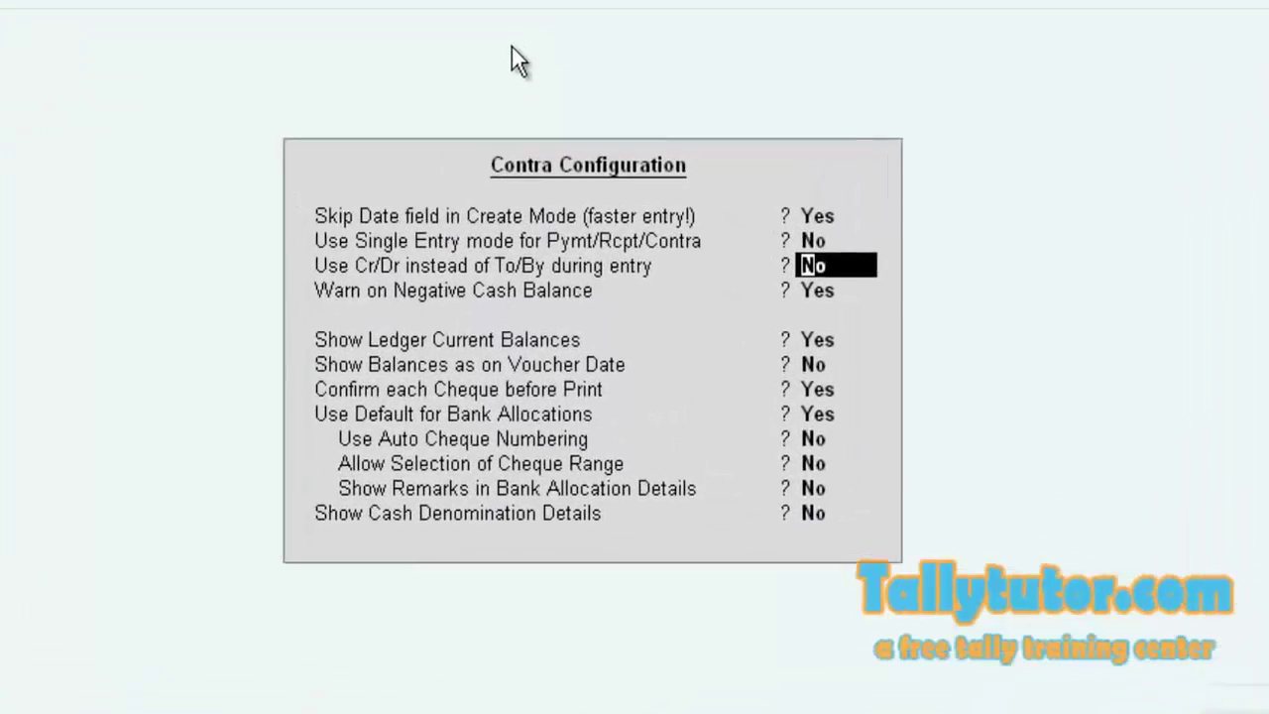
key("Up")
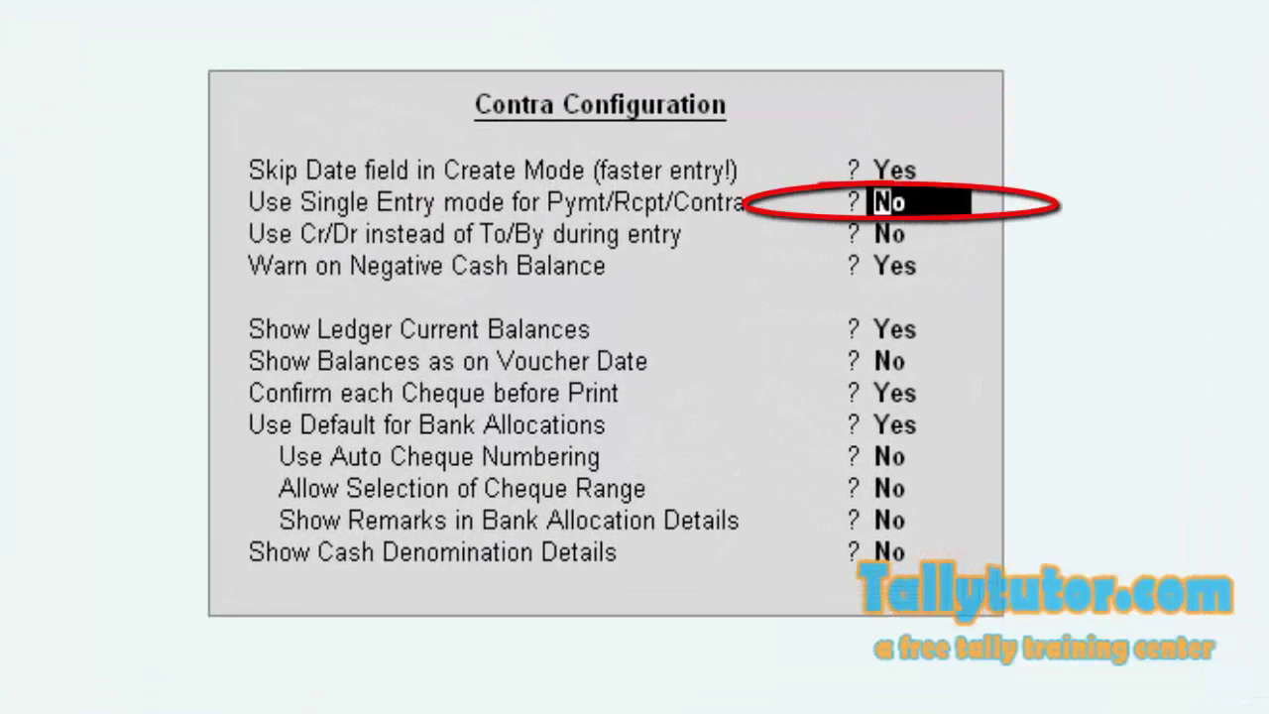
type("yes")
key("Return")
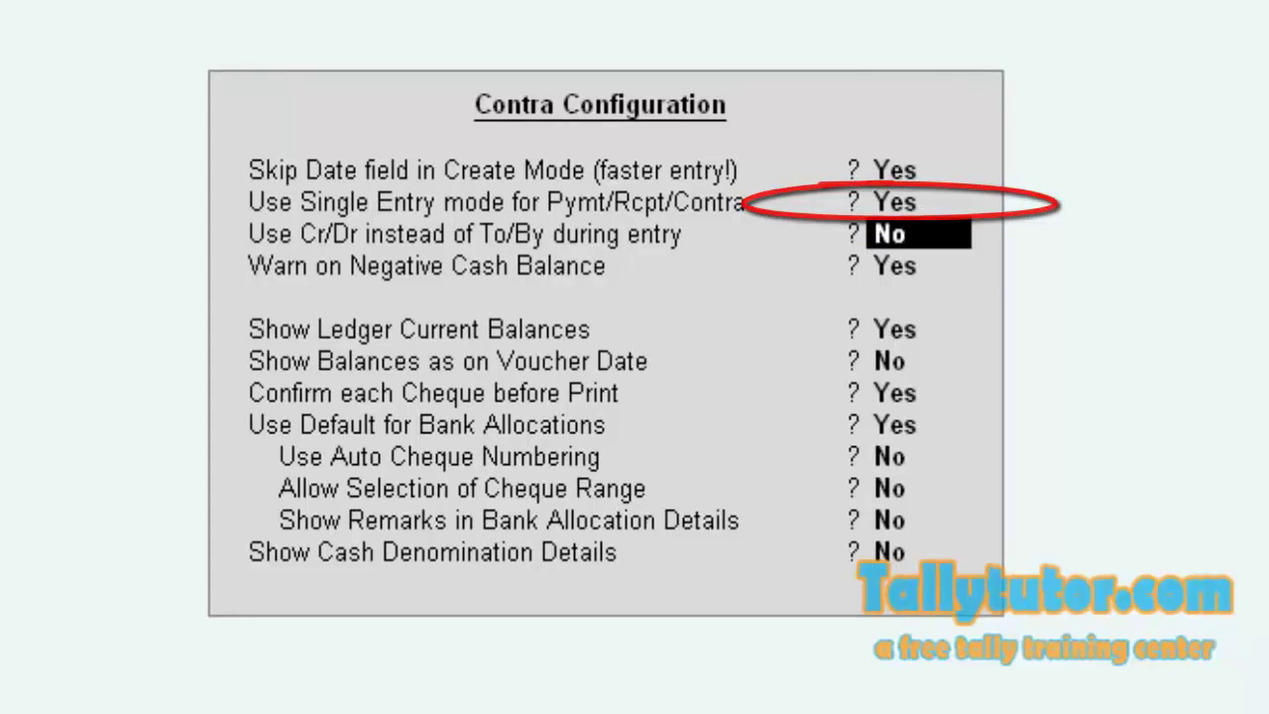
key("Return")
key("Return")
key("Return")
key("Return")
key("Return")
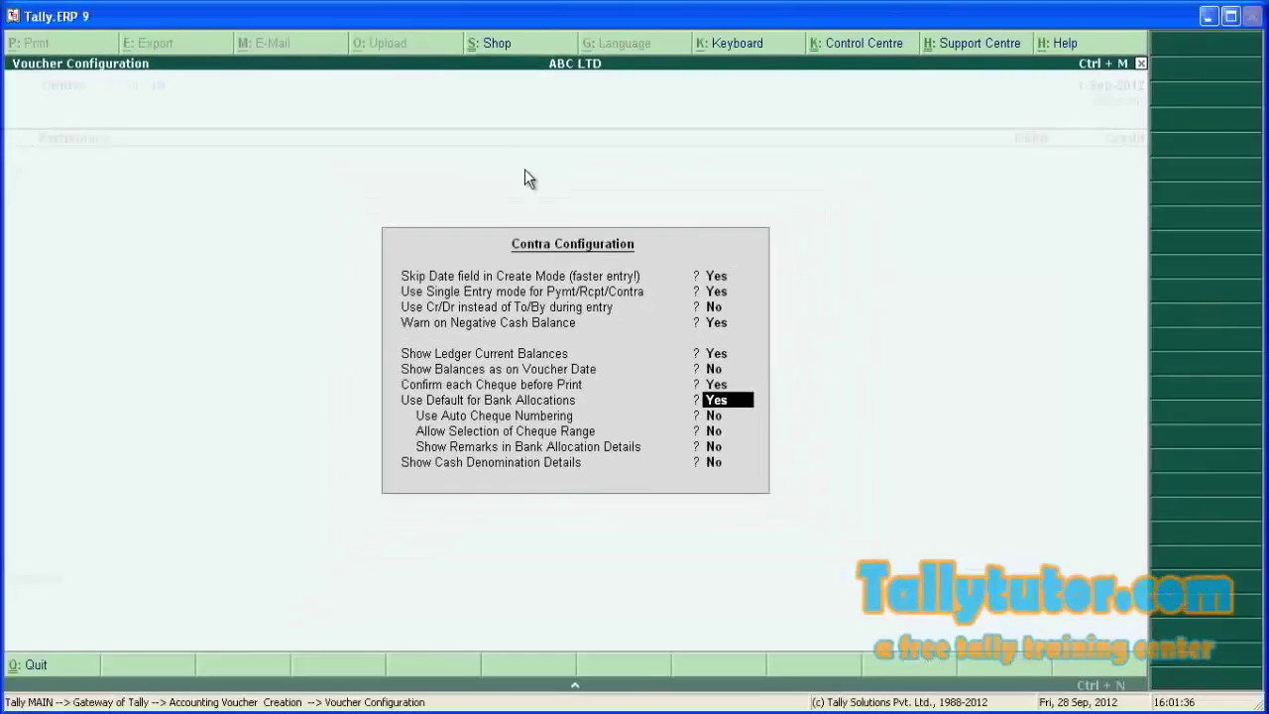
key("Return")
key("Return")
key("Return")
key("Return")
key("Return")
key("Return")
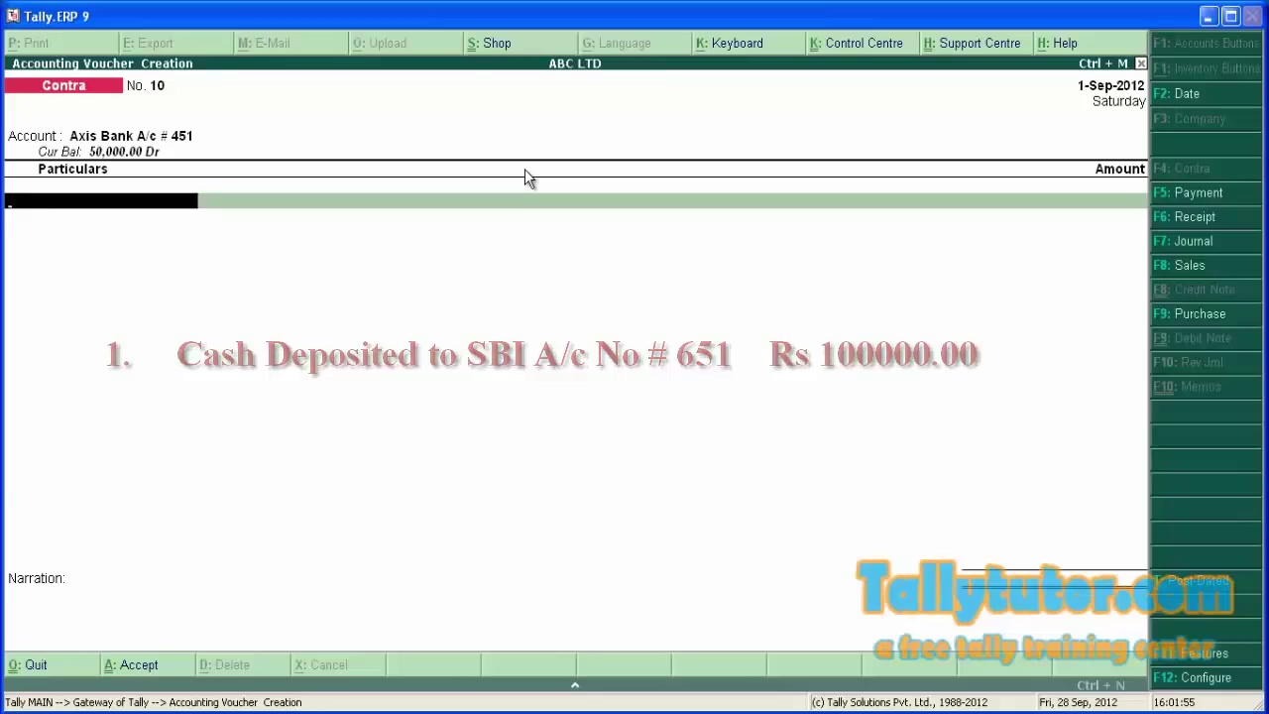
Set the contra voucher date to 31.8.2012 and choose the SBI bank ledger as its account
key("F2")
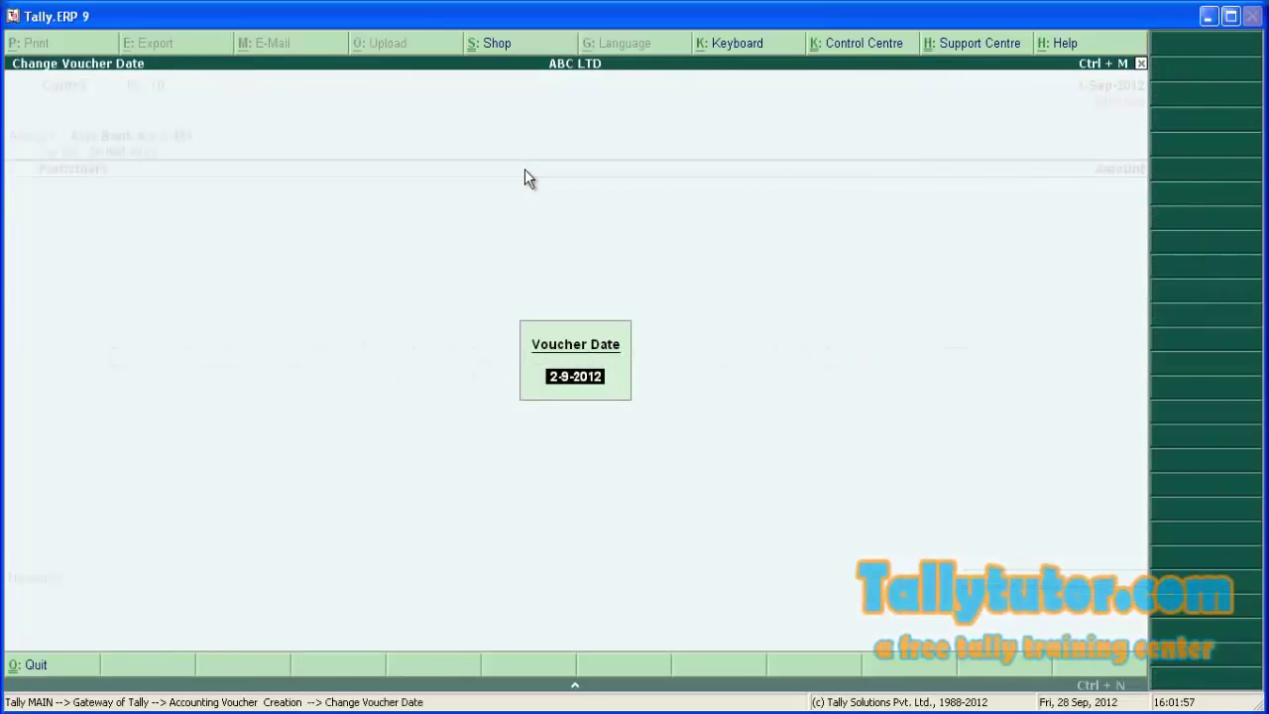
type("31.8.2012")
key("Return")
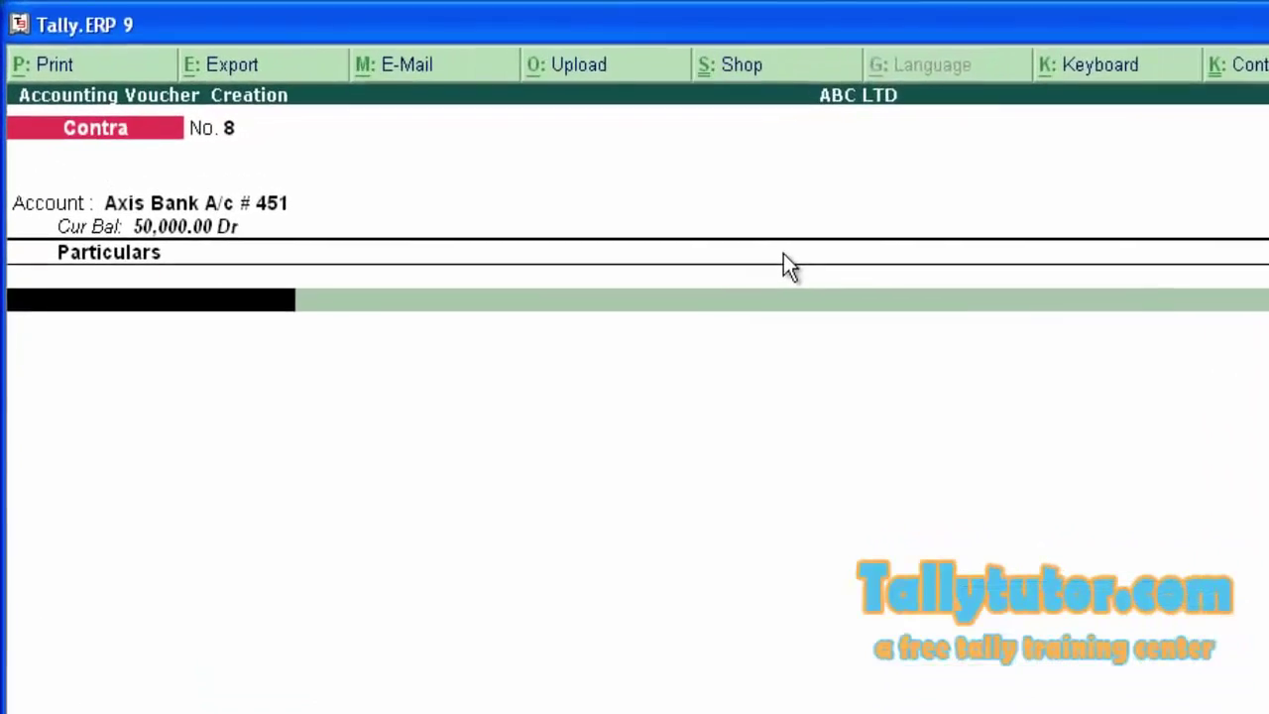
key("BackSpace")
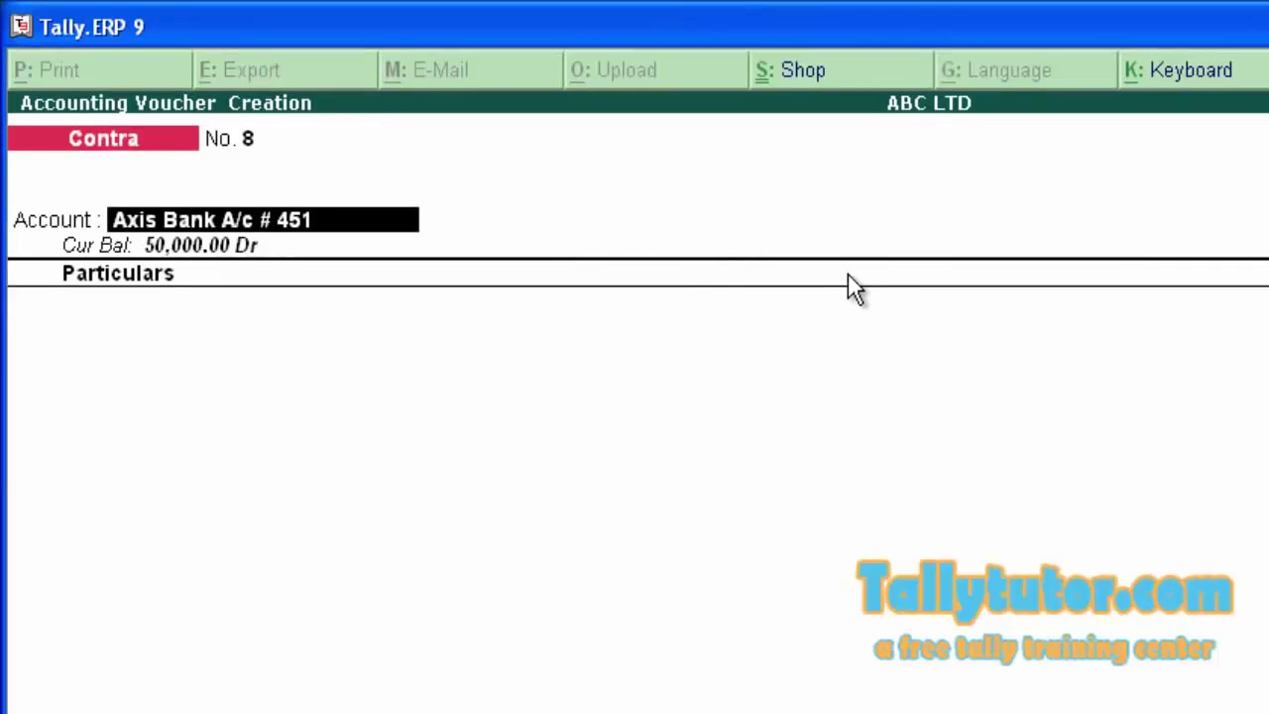
key("Down")
key("Return")
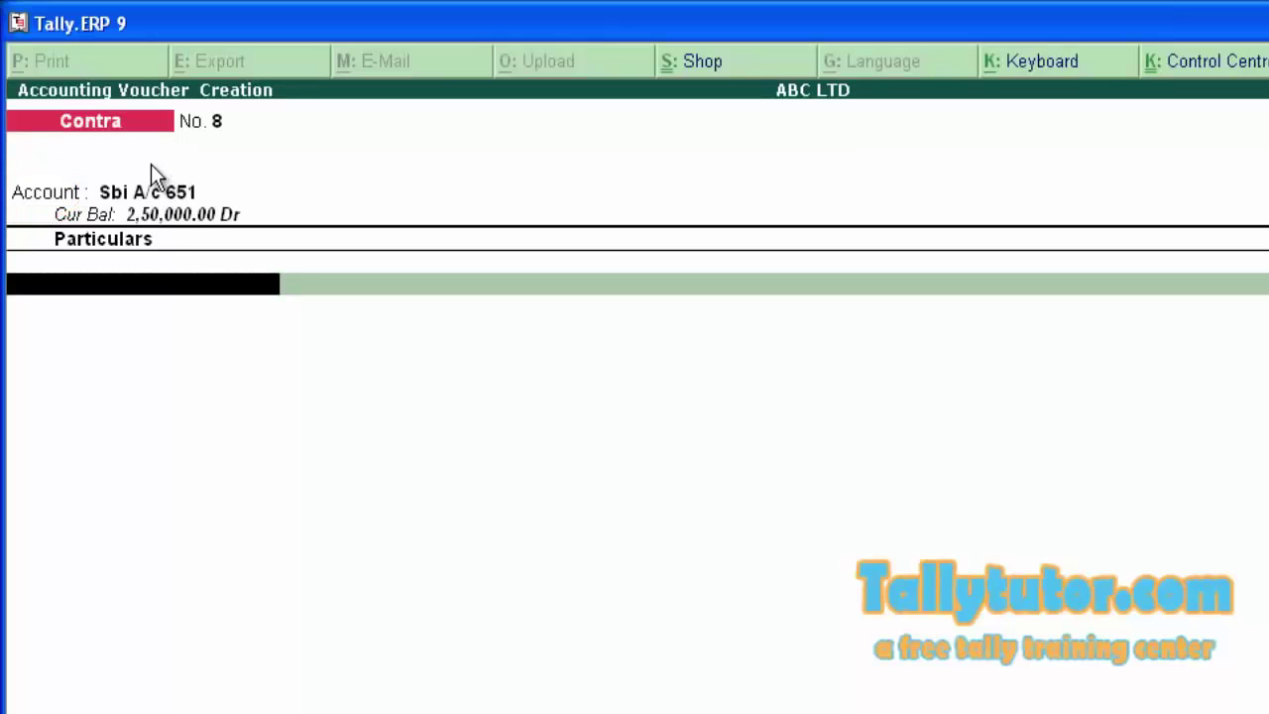
Add Cash as the particulars ledger of the contra voucher with an amount of 1,00,000
type("Cas")
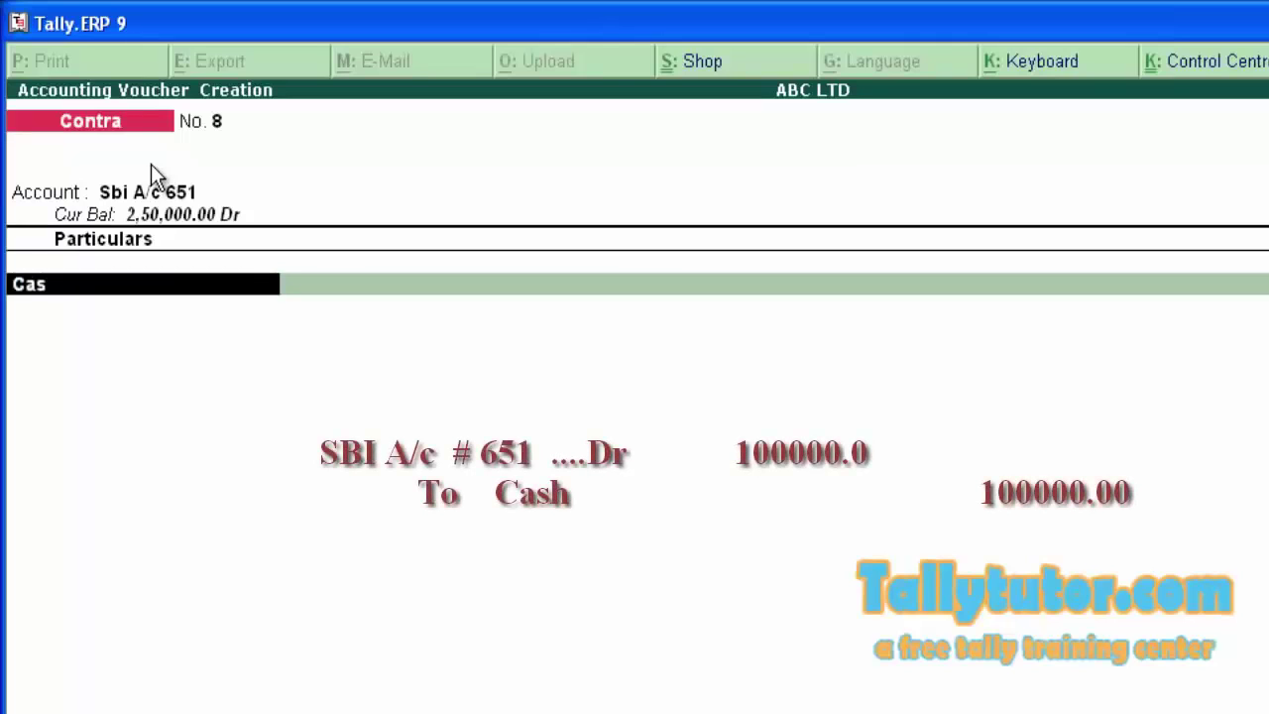
type("h")
key("Return")
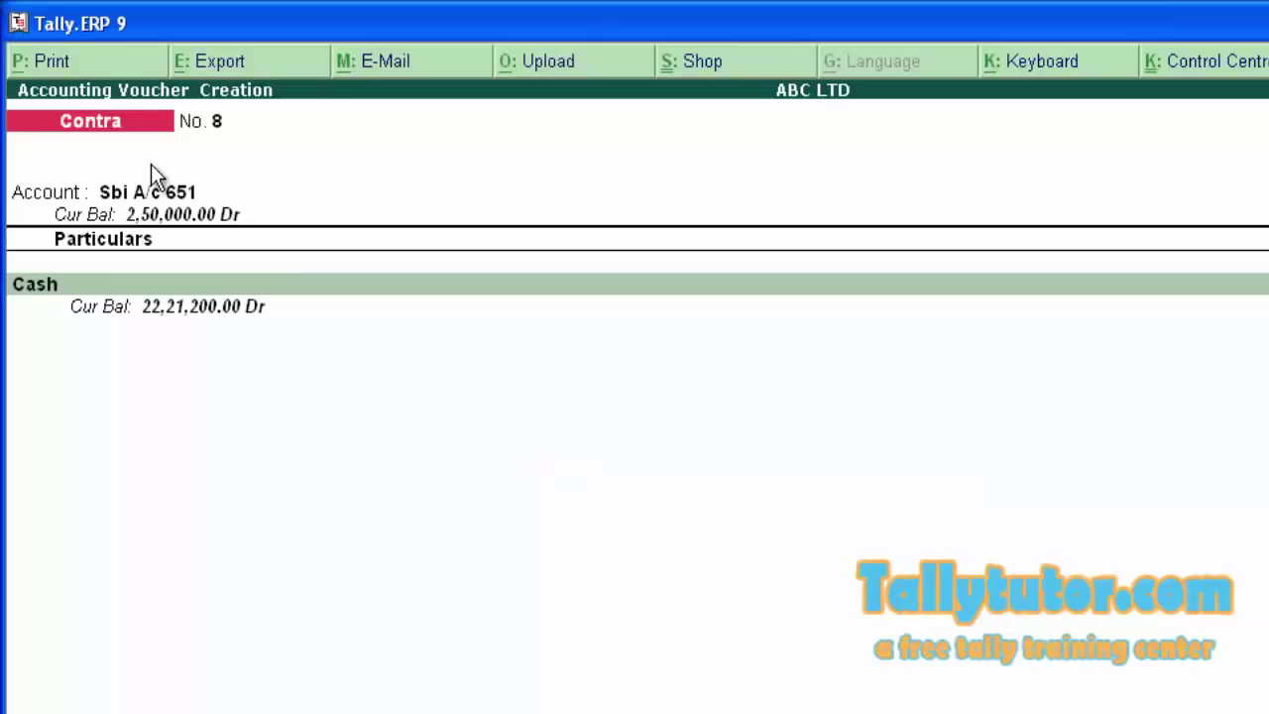
key("Return")
key("Return")
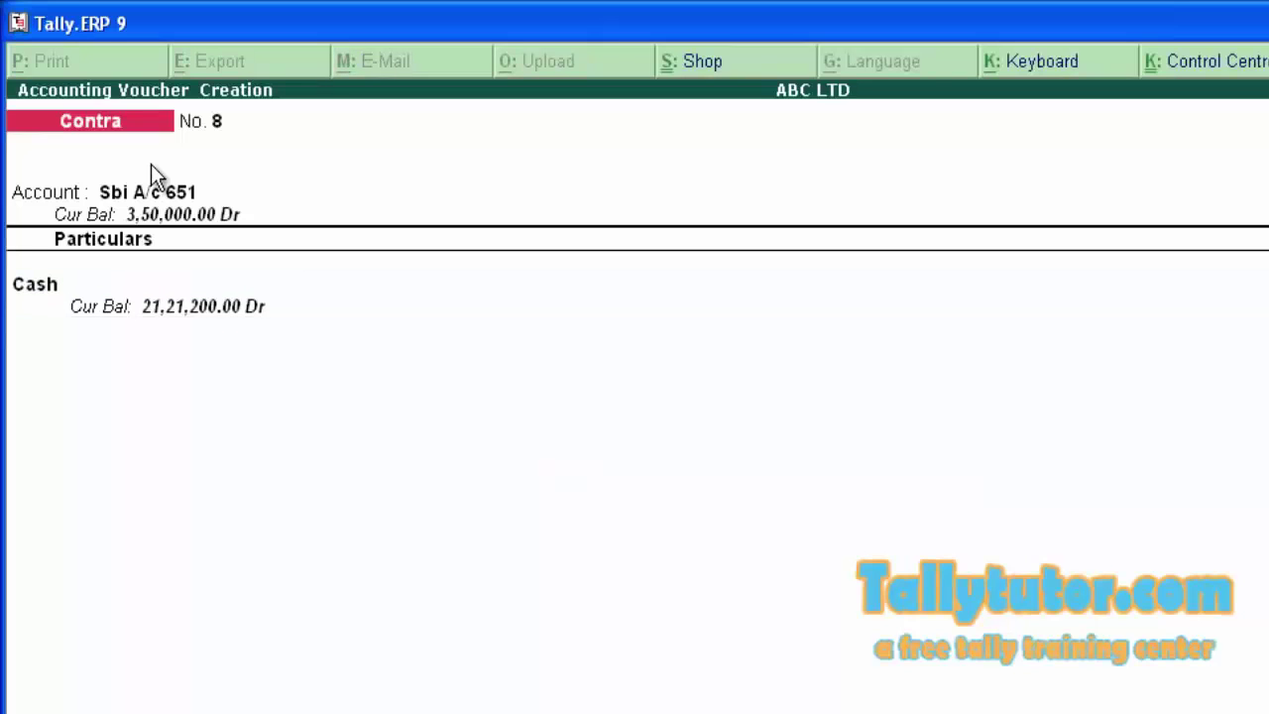
Enter the narration "cash deposited in sbi a/c" followed by the account number, and save the contra voucher
type("cash")
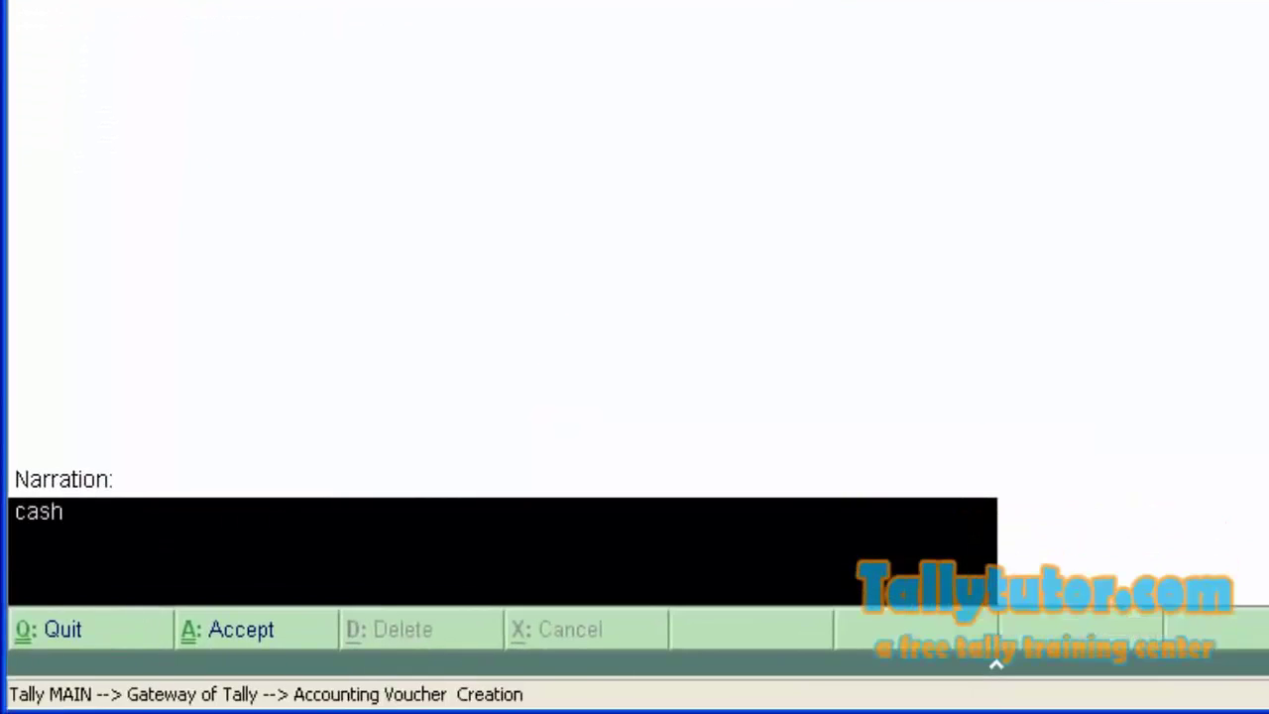
type(" deposited in sbi a/c ")
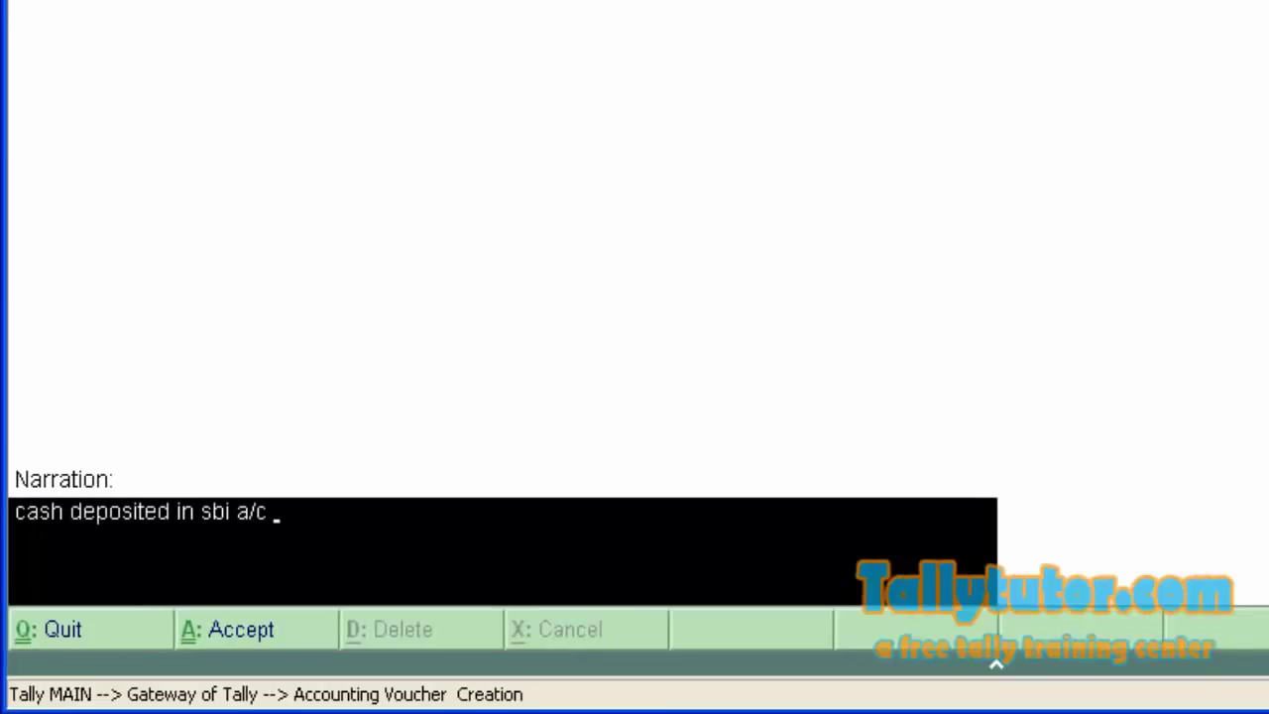
type("651")
key("Return")
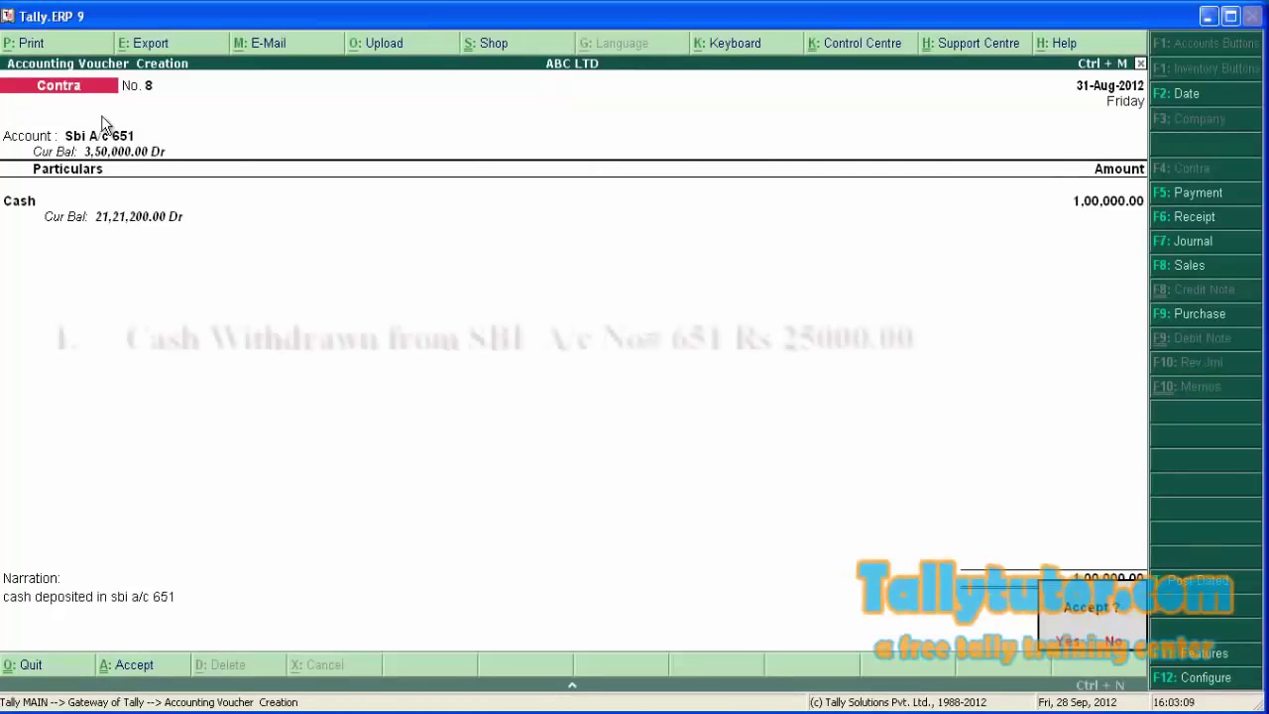
key("Return")
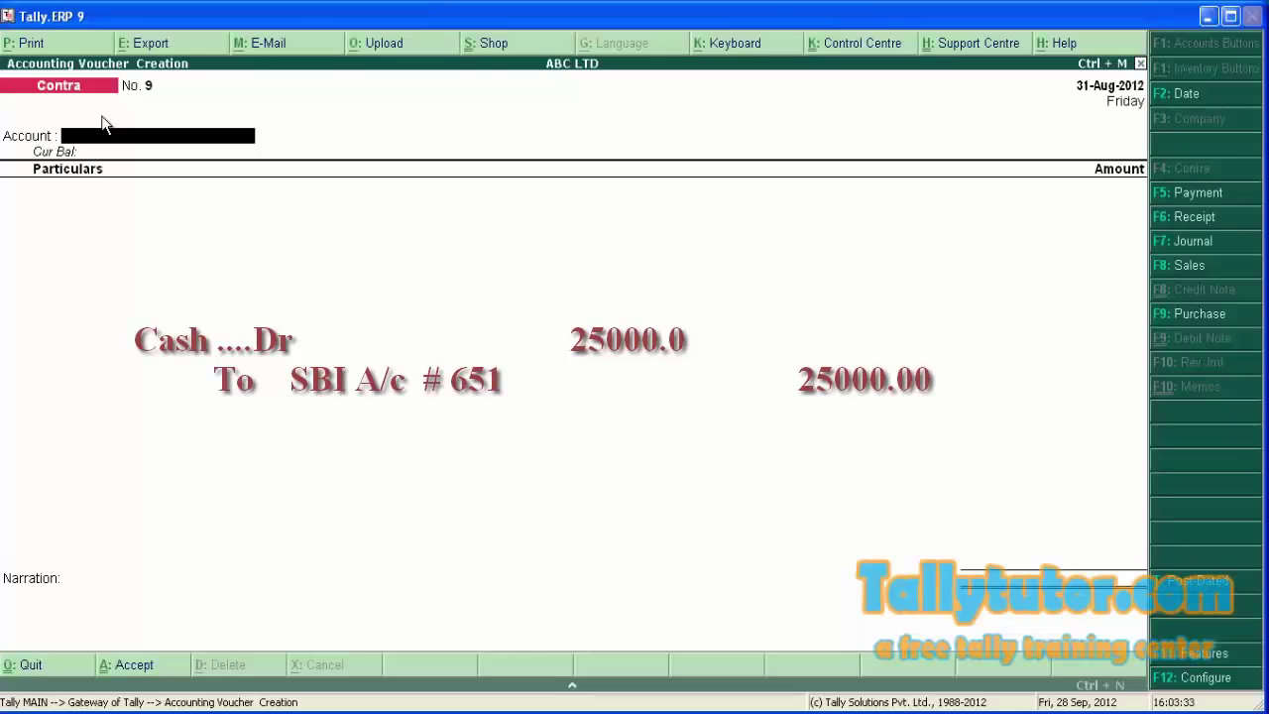
Set the new contra voucher's date to 1-9-2012 and choose Cash as its account
key("F2")
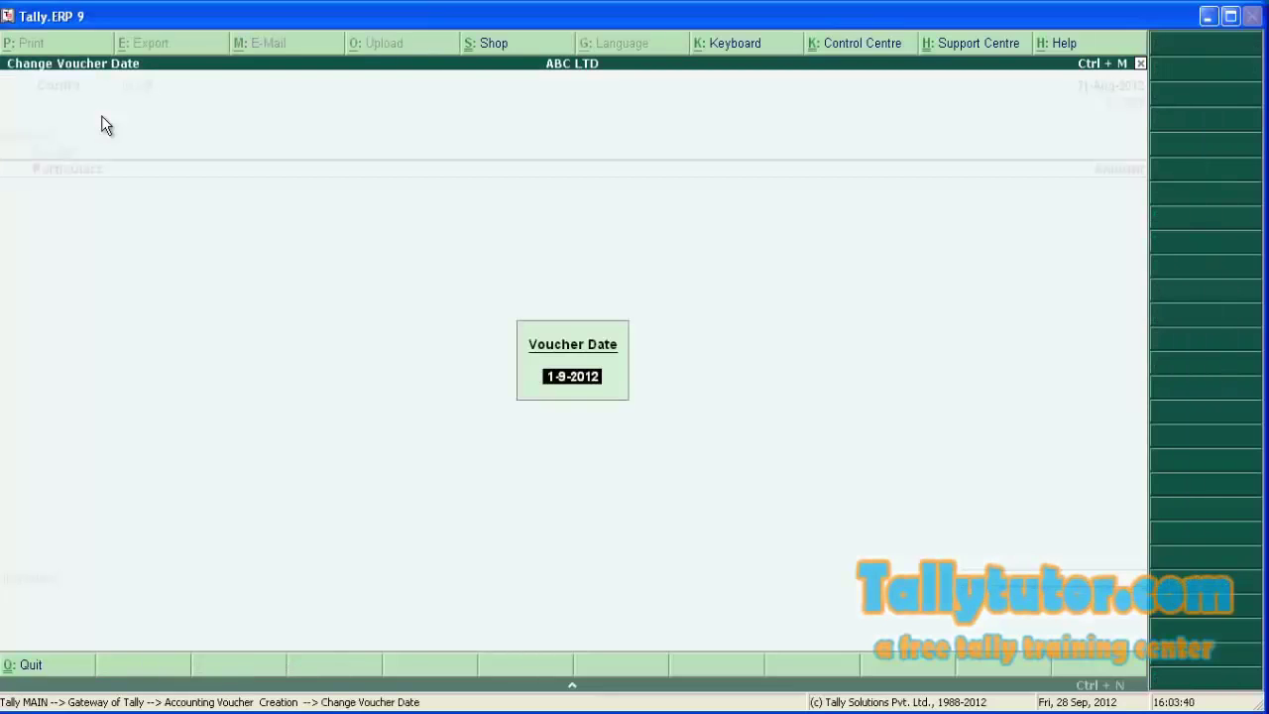
key("Return")
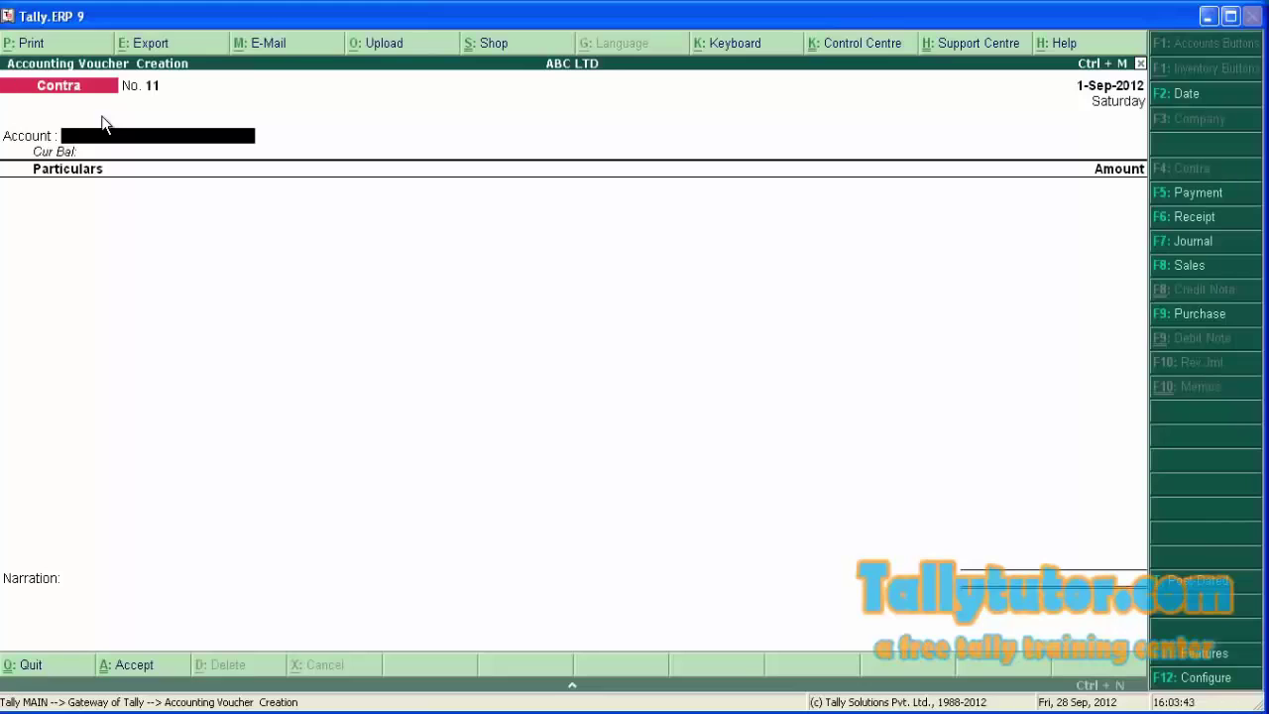
type("Cash")
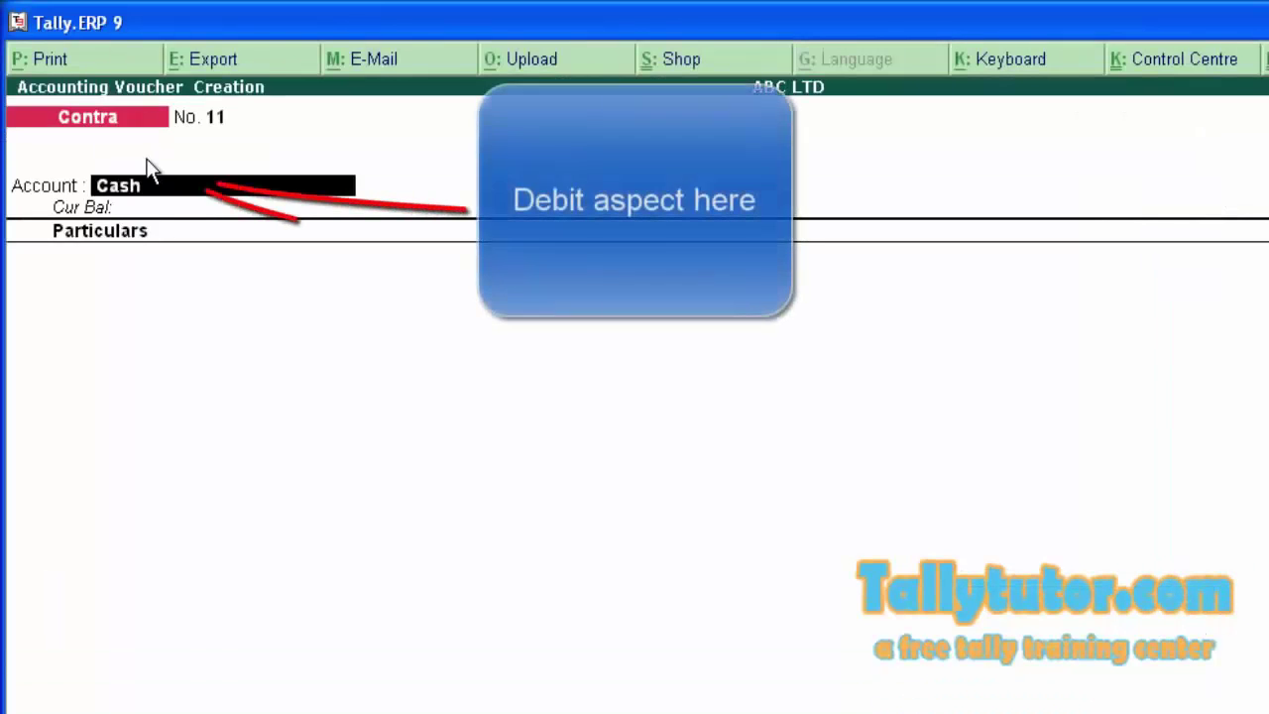
key("Return")
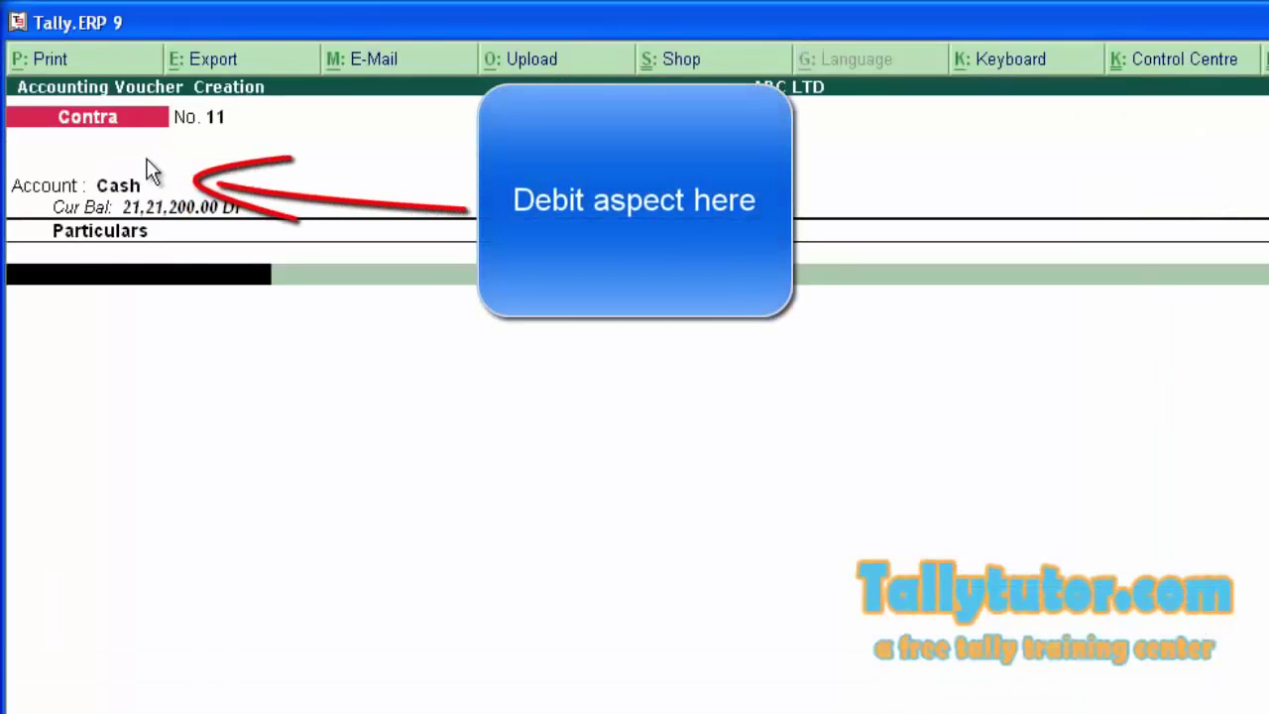
Add the SBI bank ledger under the contra voucher's particulars with an amount of 25,000
type("Sbi")
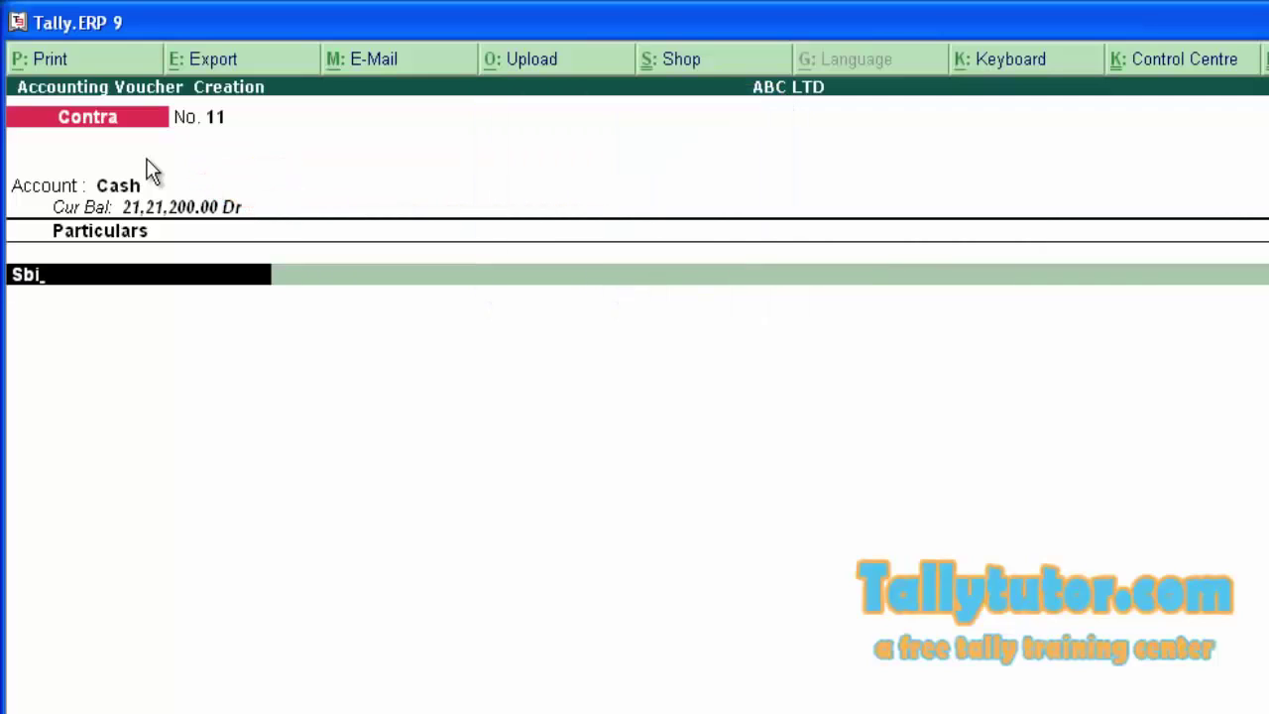
key("Return")
type("25,00")
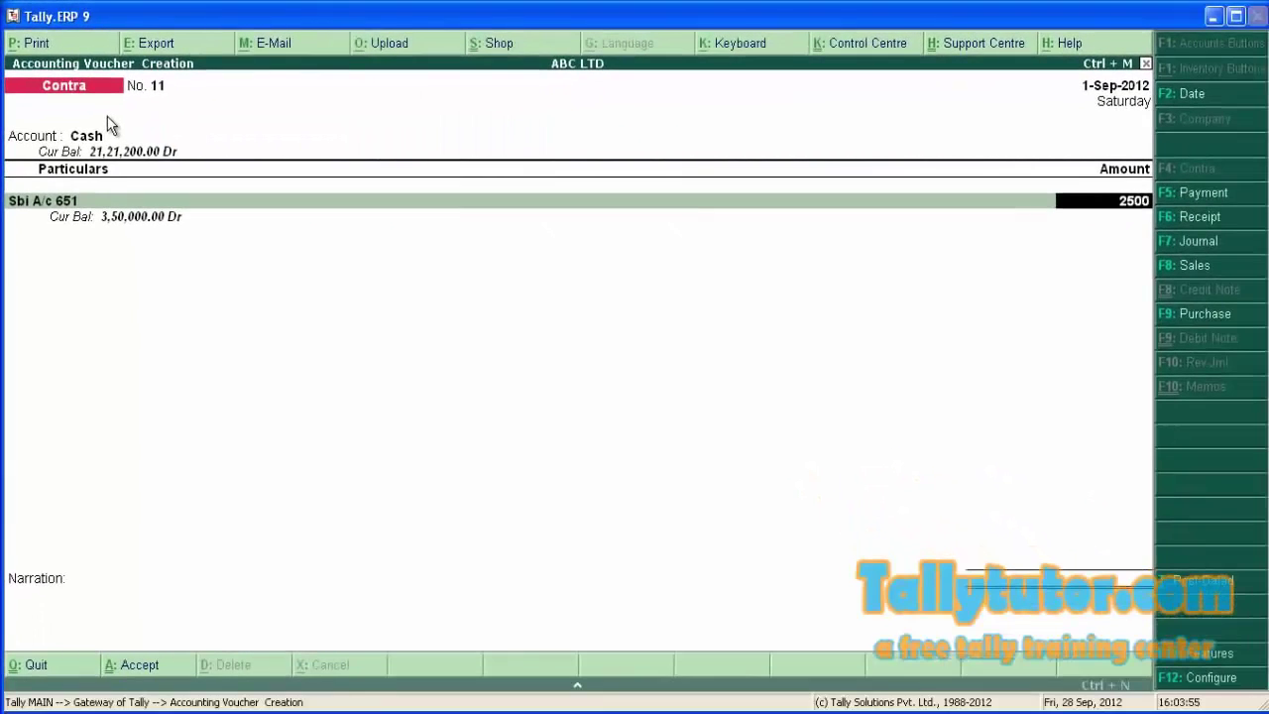
type("0")
key("Return")
Enter the narration "csh withdrawn from sbi" and save the cash withdrawal voucher
key("Return")
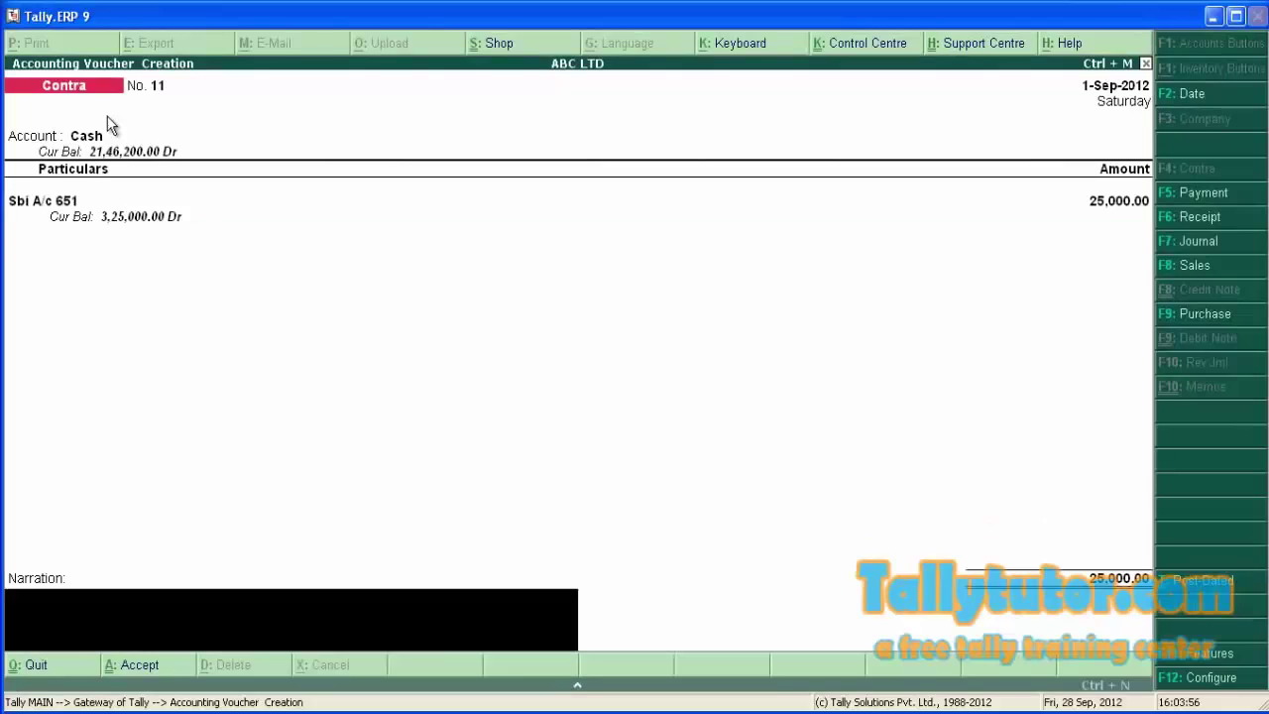
type("csh withdrawn from sbi")
key("Return")
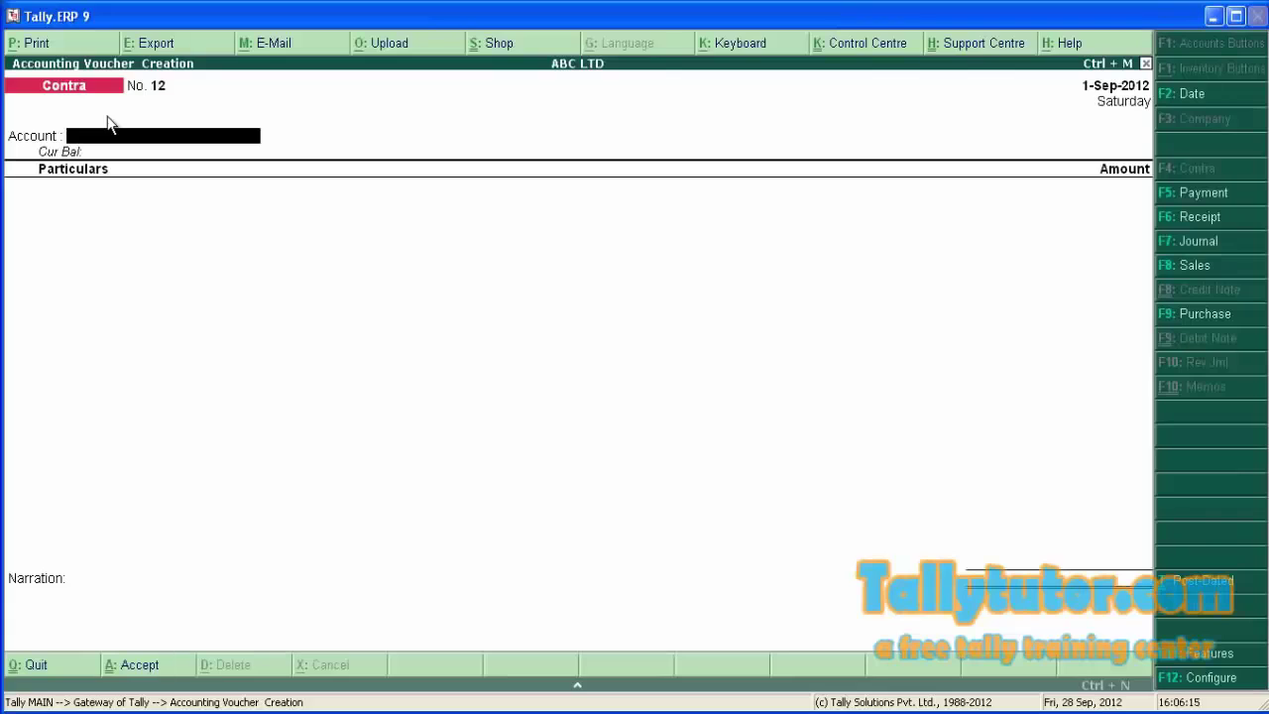
Set Use Single Entry mode for Pymt/Rcpt/Contra to No in the contra configuration and save the configuration
key("F12")
key("Return")
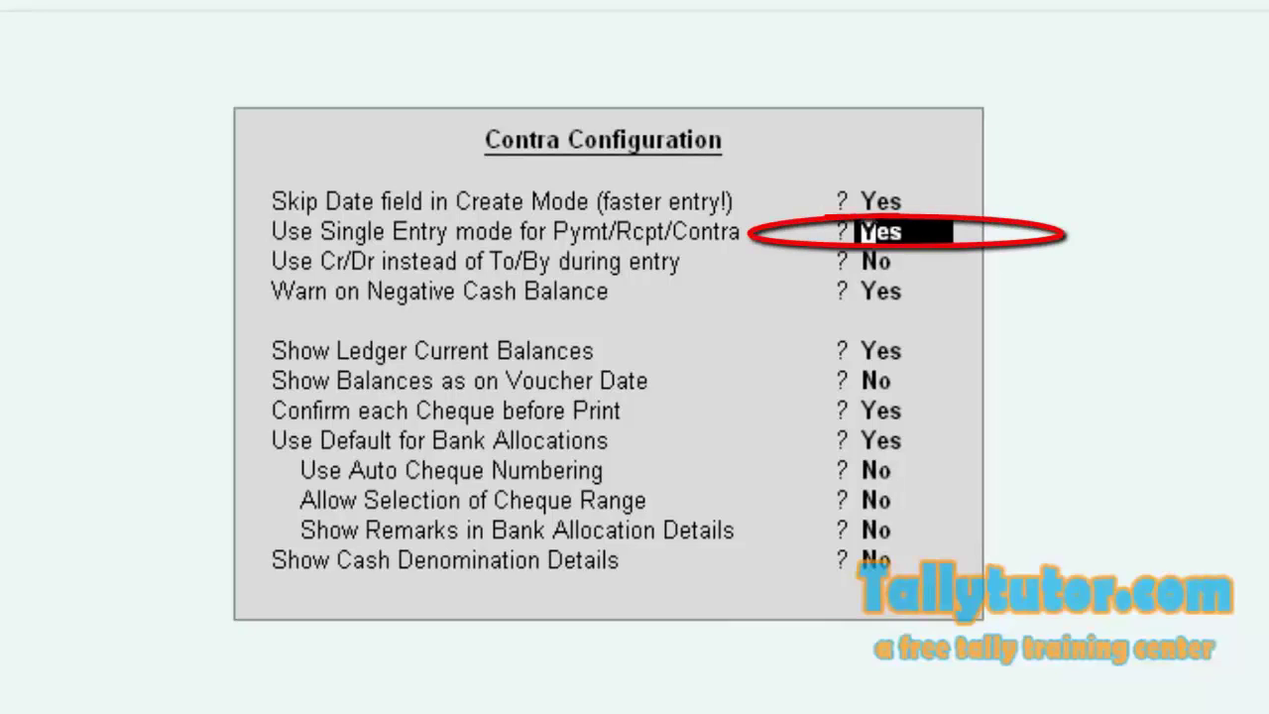
type("no")
key("Return")
key("Return")
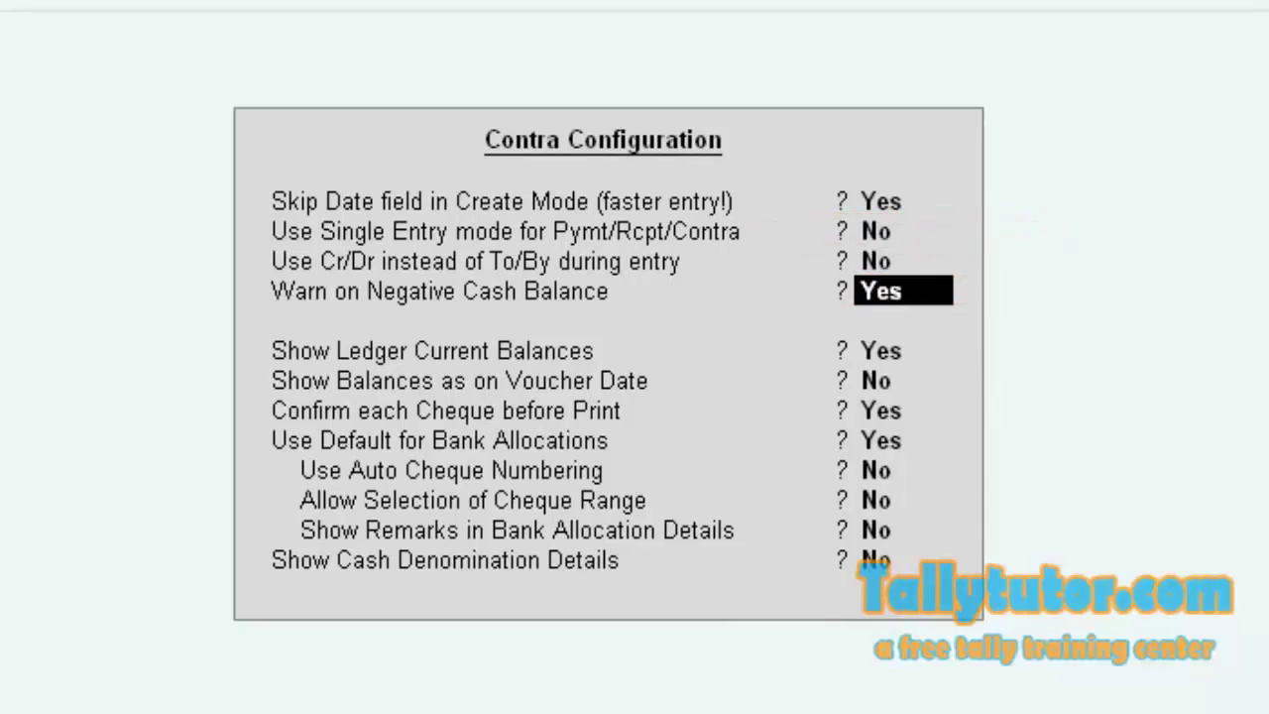
key("Return")
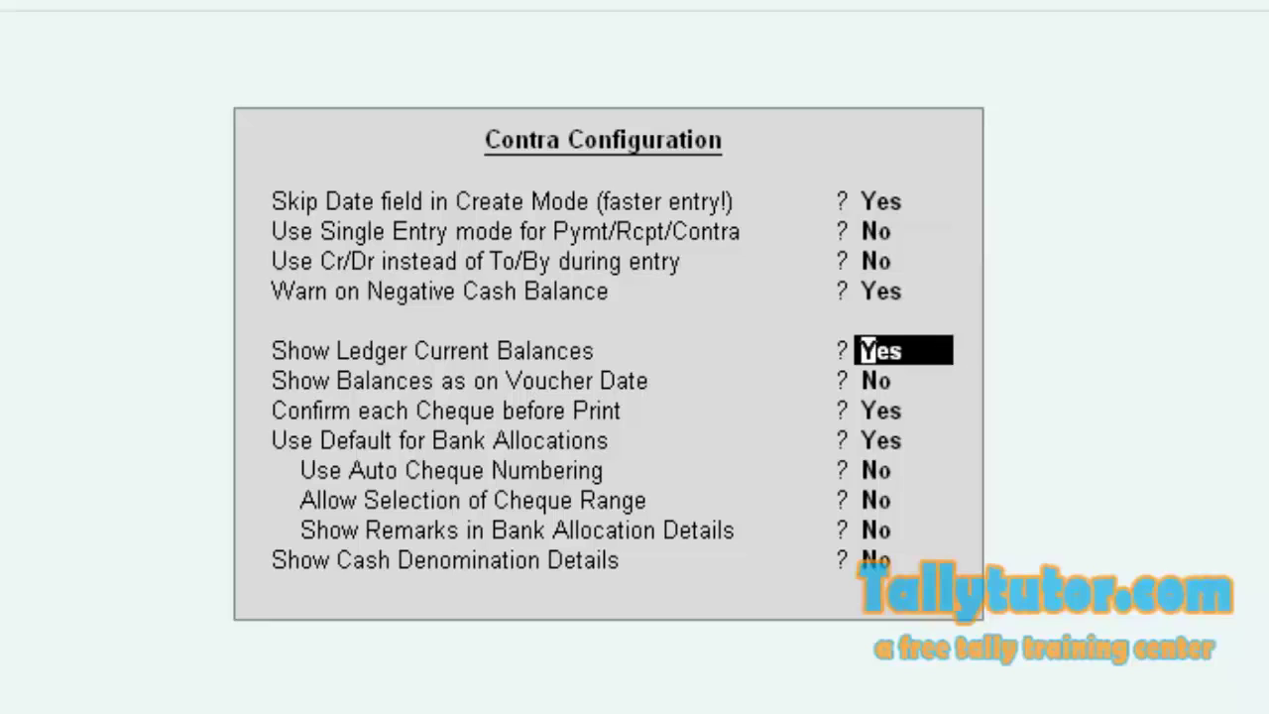
key("Return")
key("Return")
key("Return")
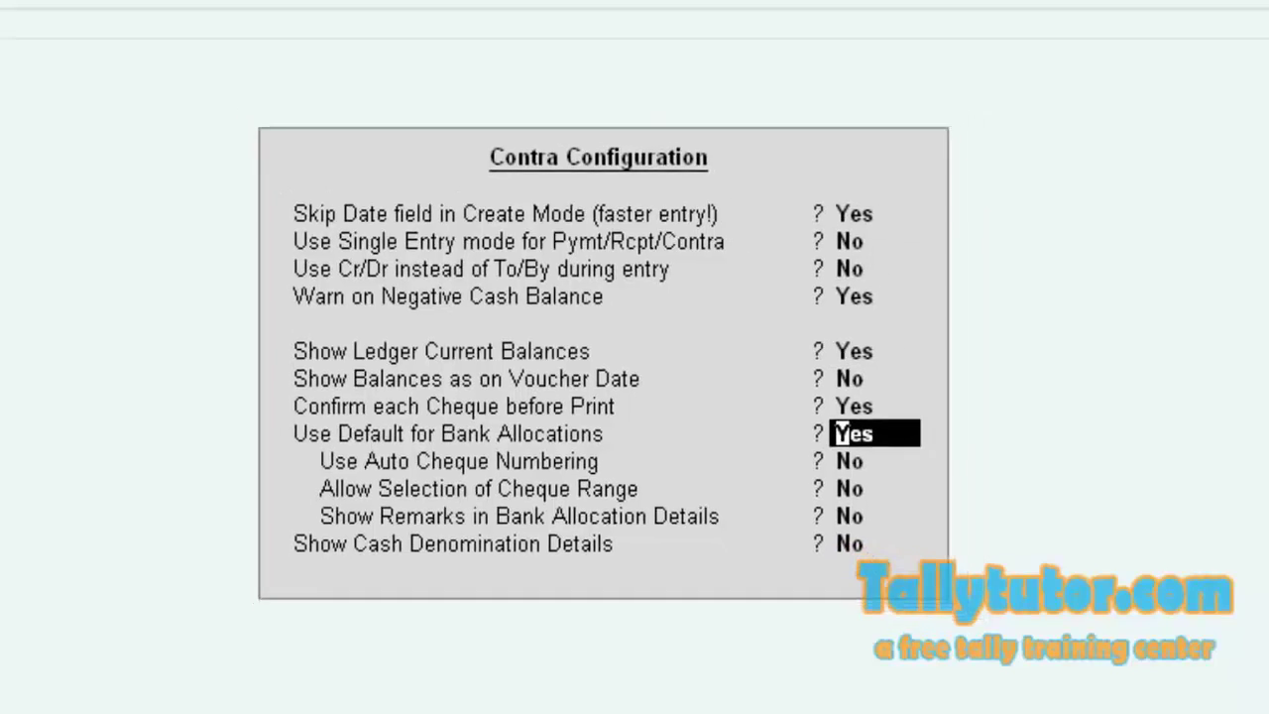
key("ctrl+a")
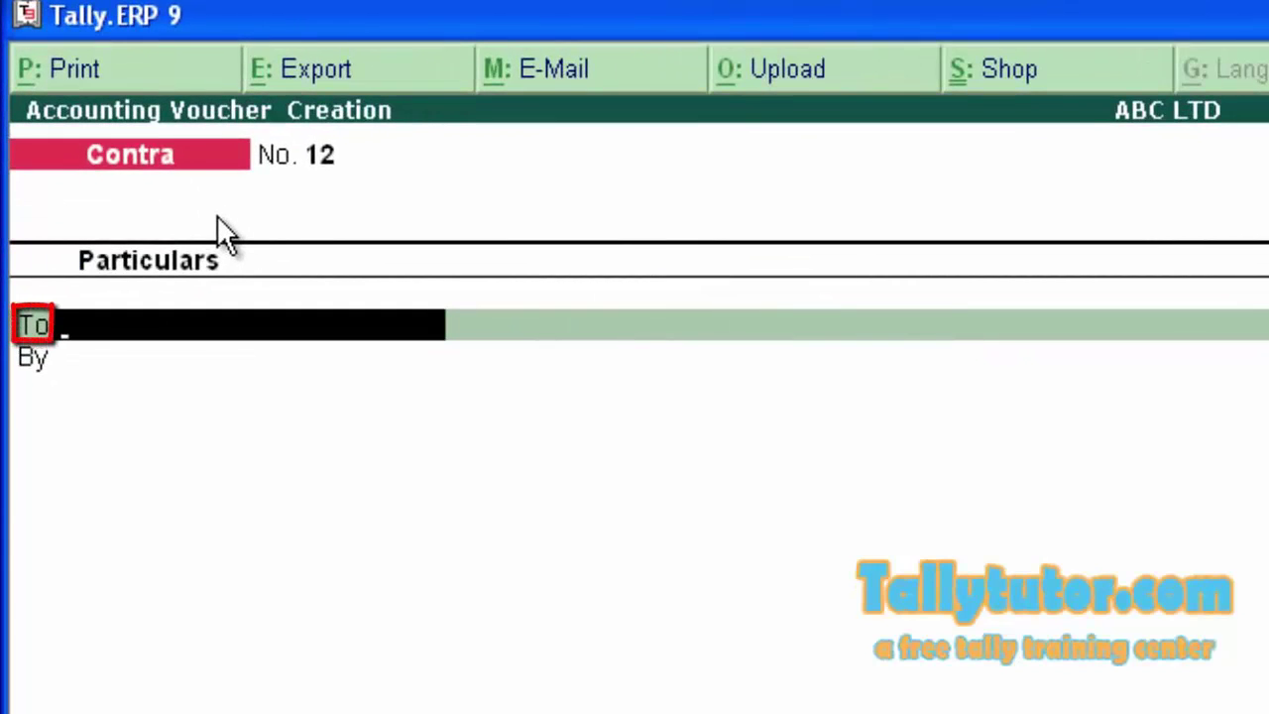
Credit the SBI bank ledger with 50,000 on the To line of the double entry contra voucher
type("Sbi")
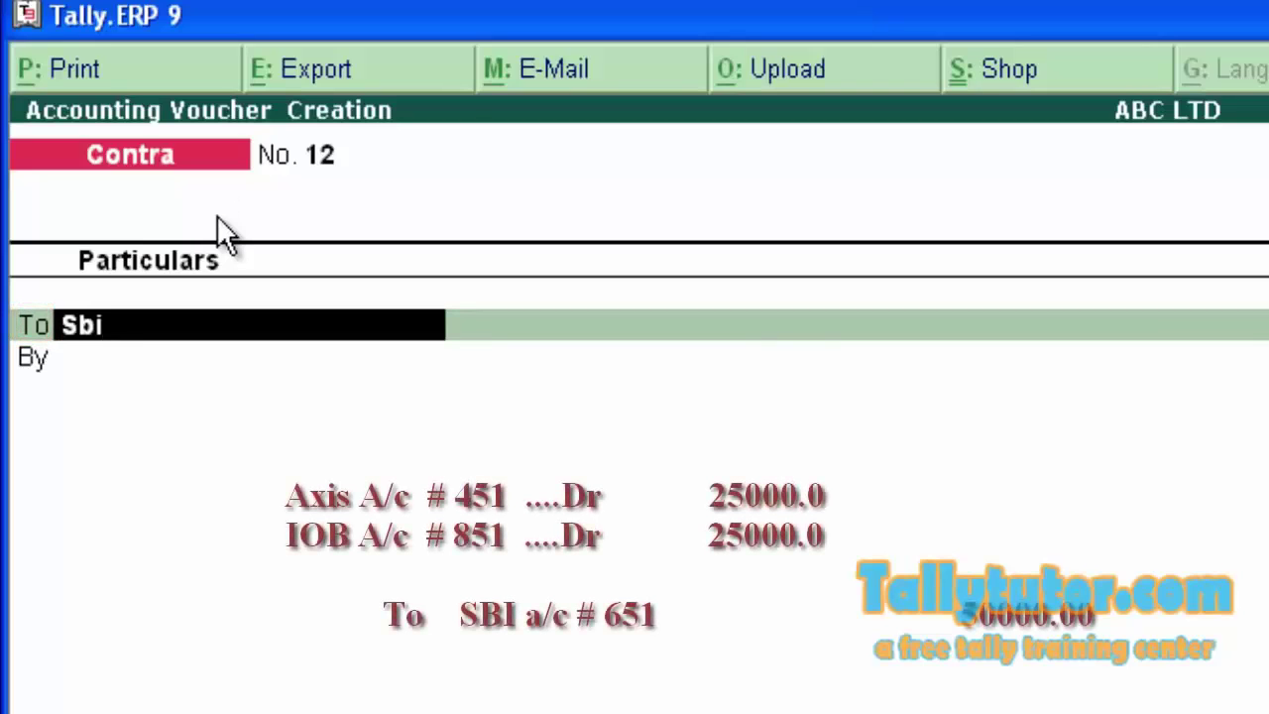
key("Return")
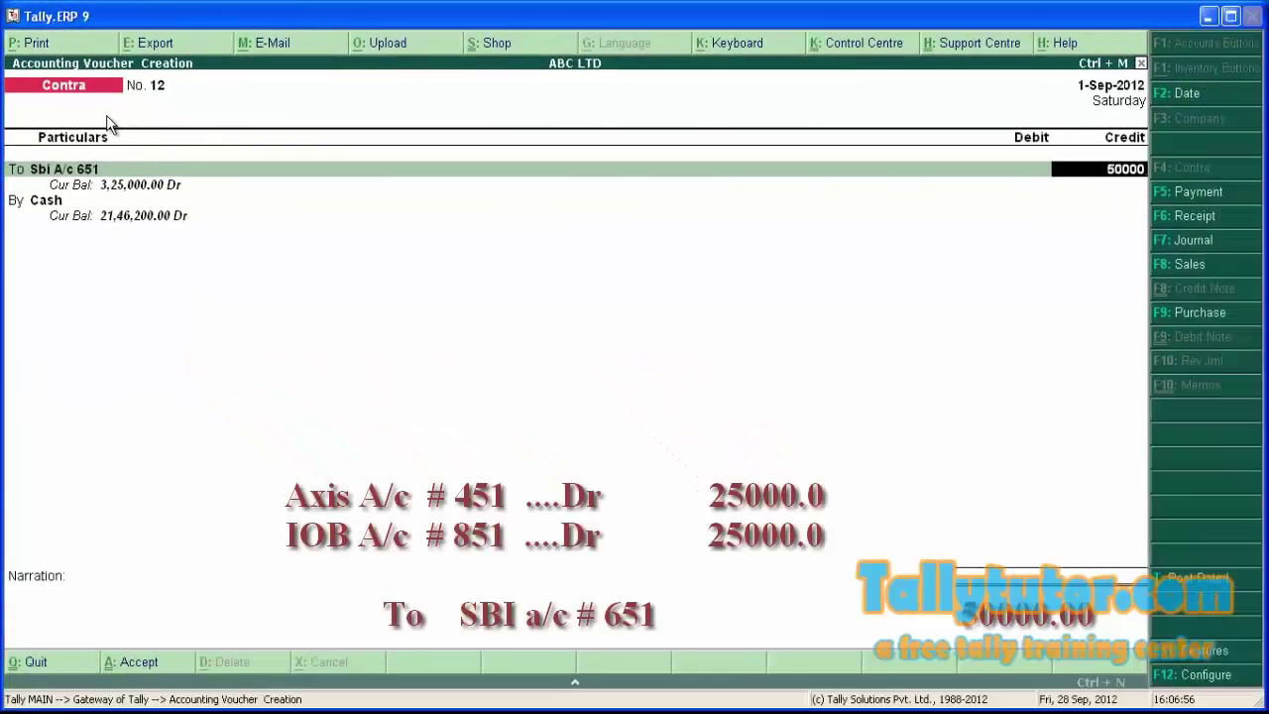
key("Return")
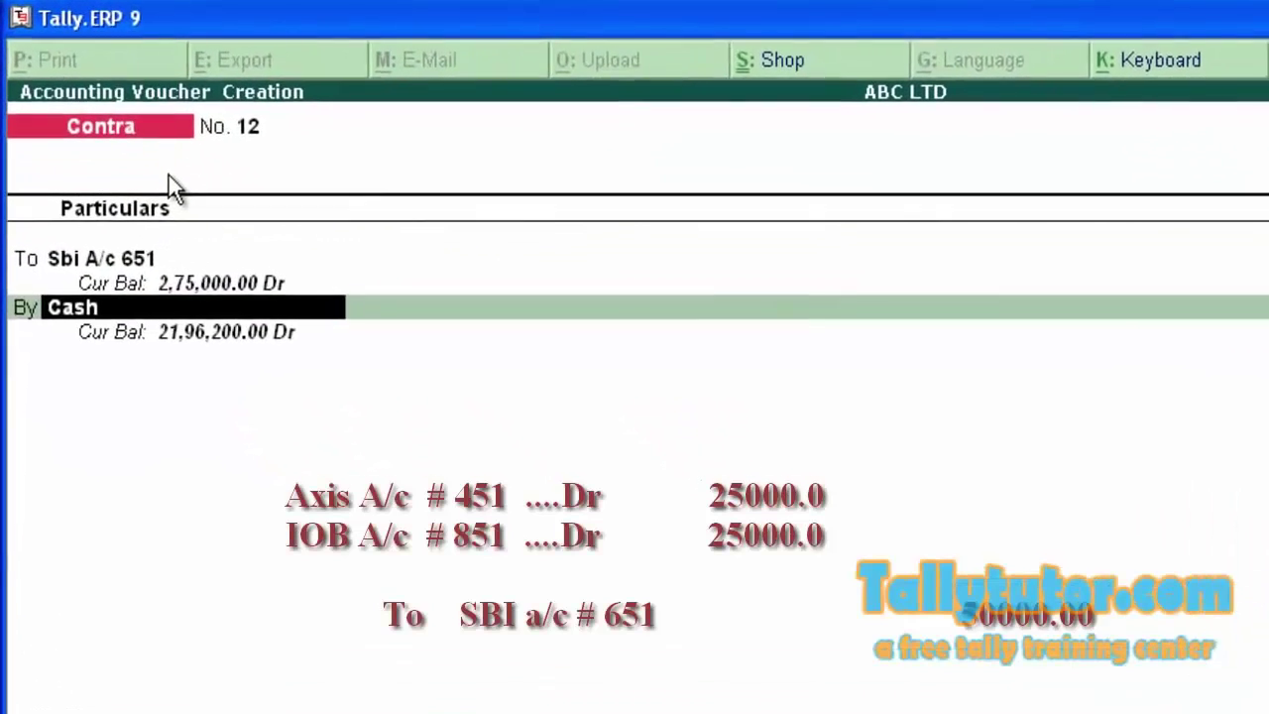
Debit the IOB bank ledger and the Axis Bank ledger with 25,000 each on the By lines
type("Iob")
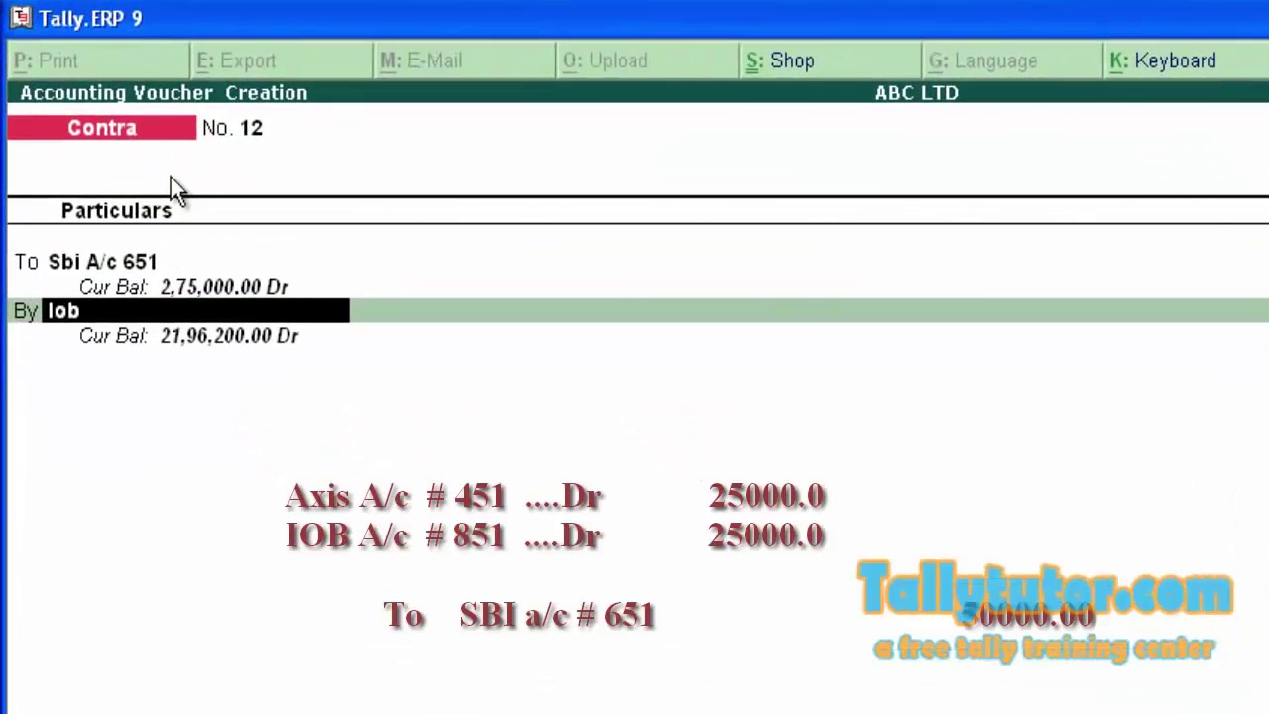
key("Return")
type("25000")
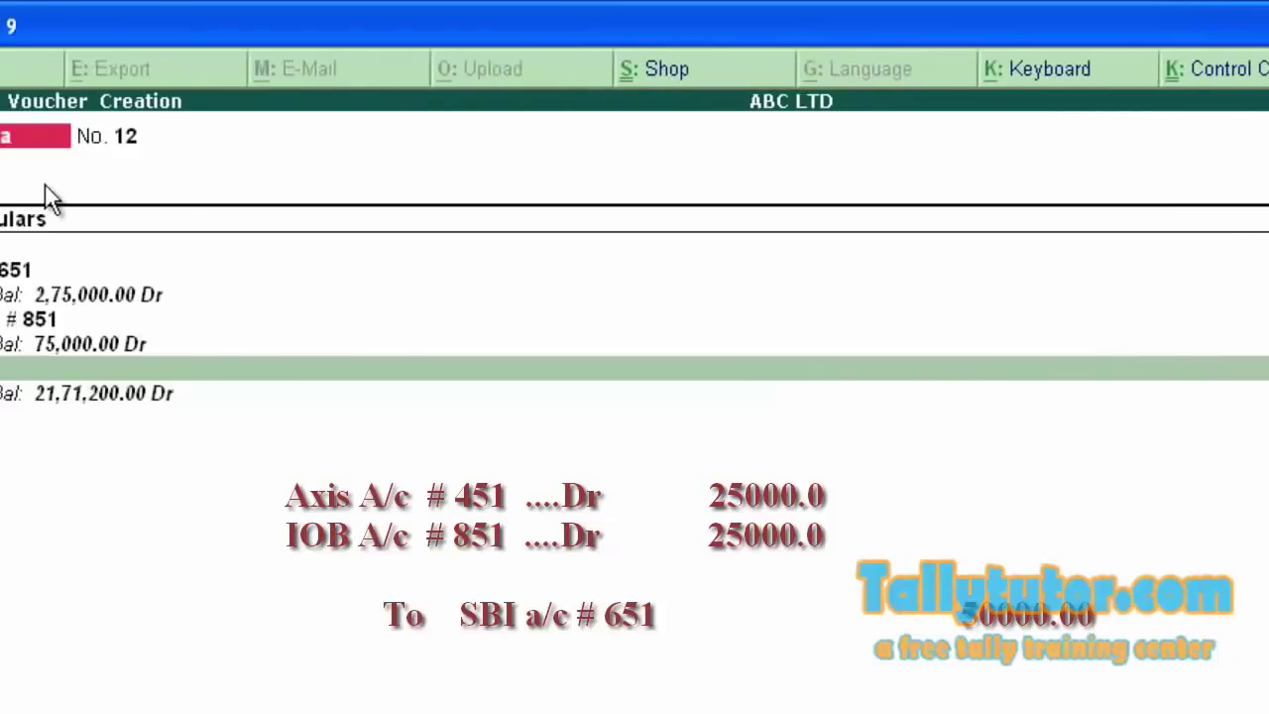
key("Return")
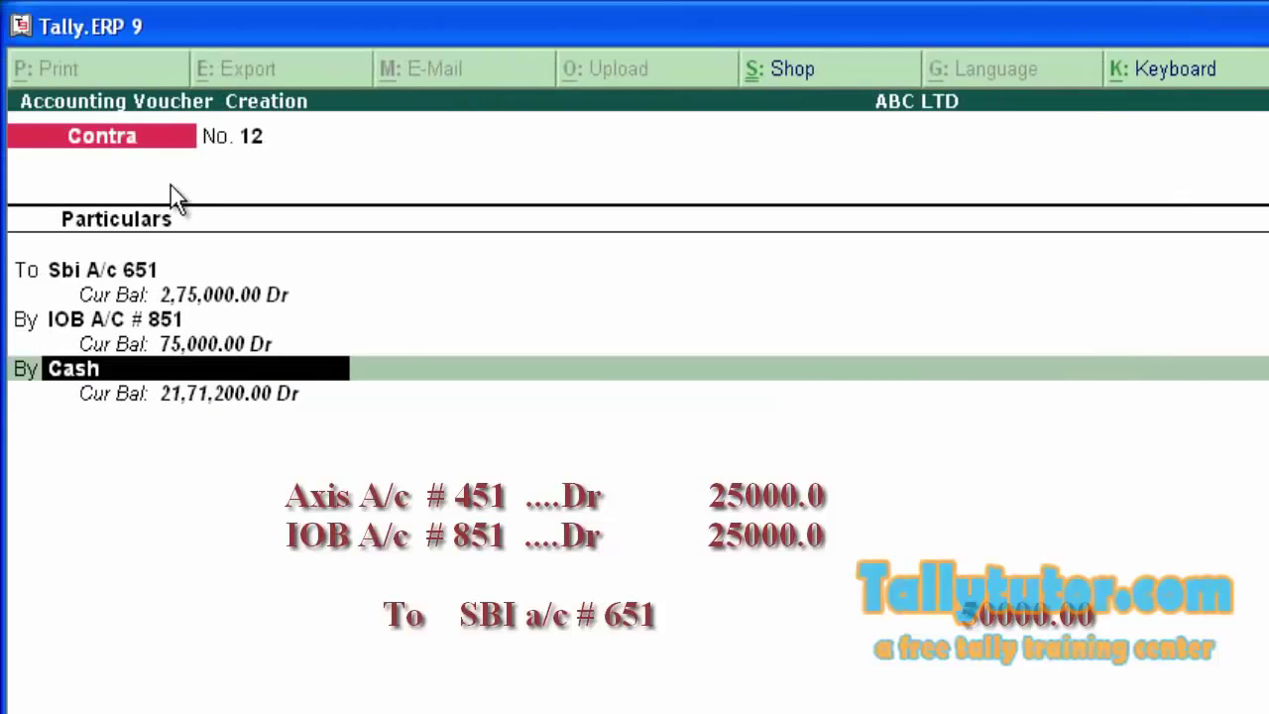
type("Axi")
key("Return")
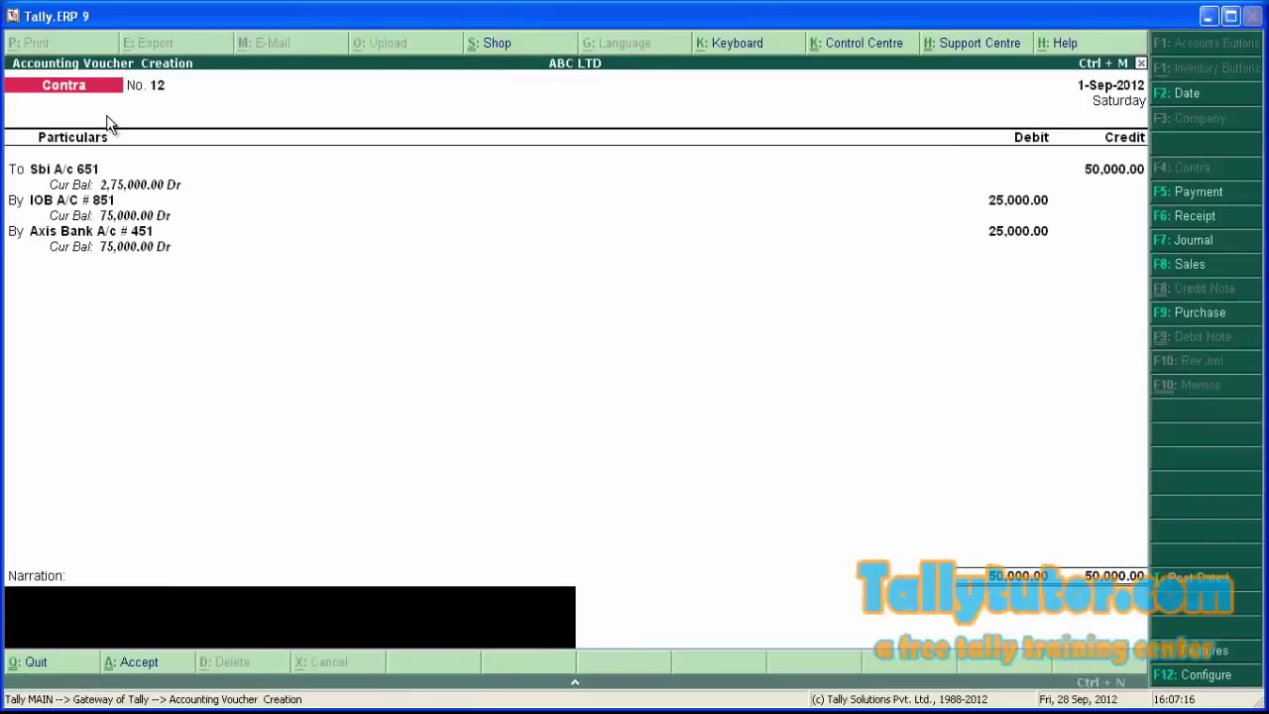
Enter the narration "cash transferred from sbi to iob andaxis" and save the bank transfer voucher
type("cash transferred from sbi to iob andaxis")
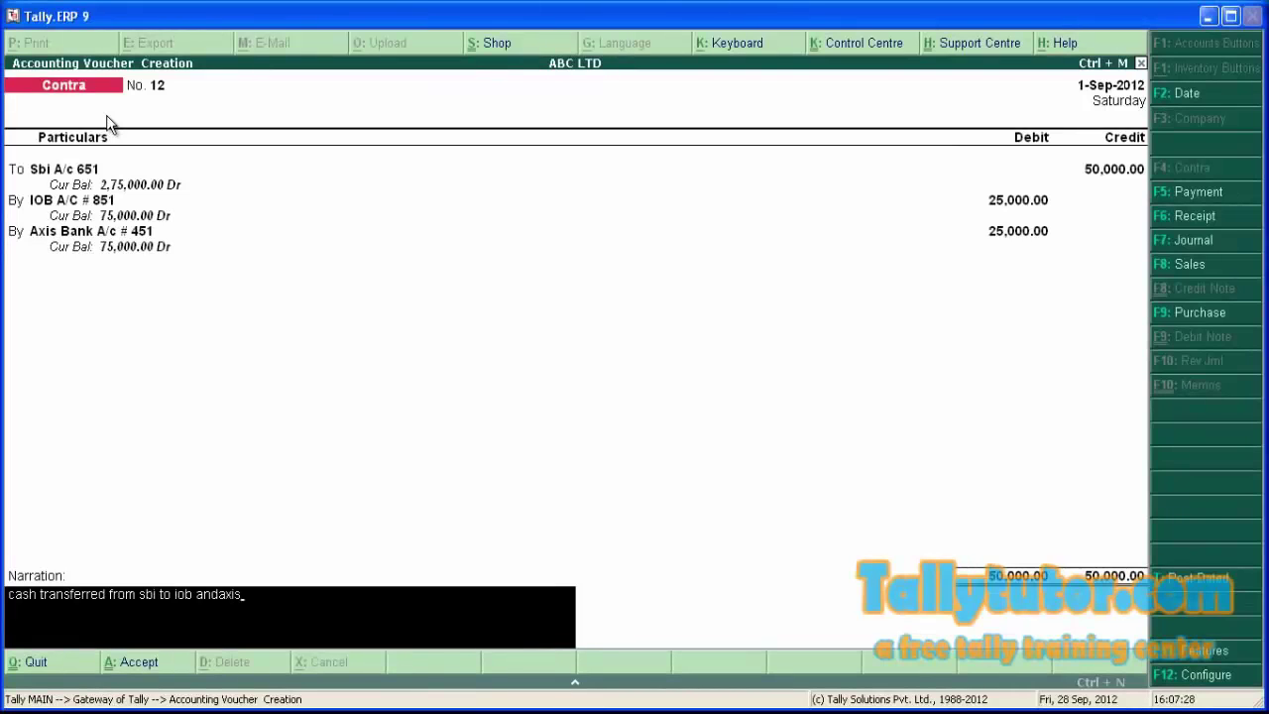
key("Return")
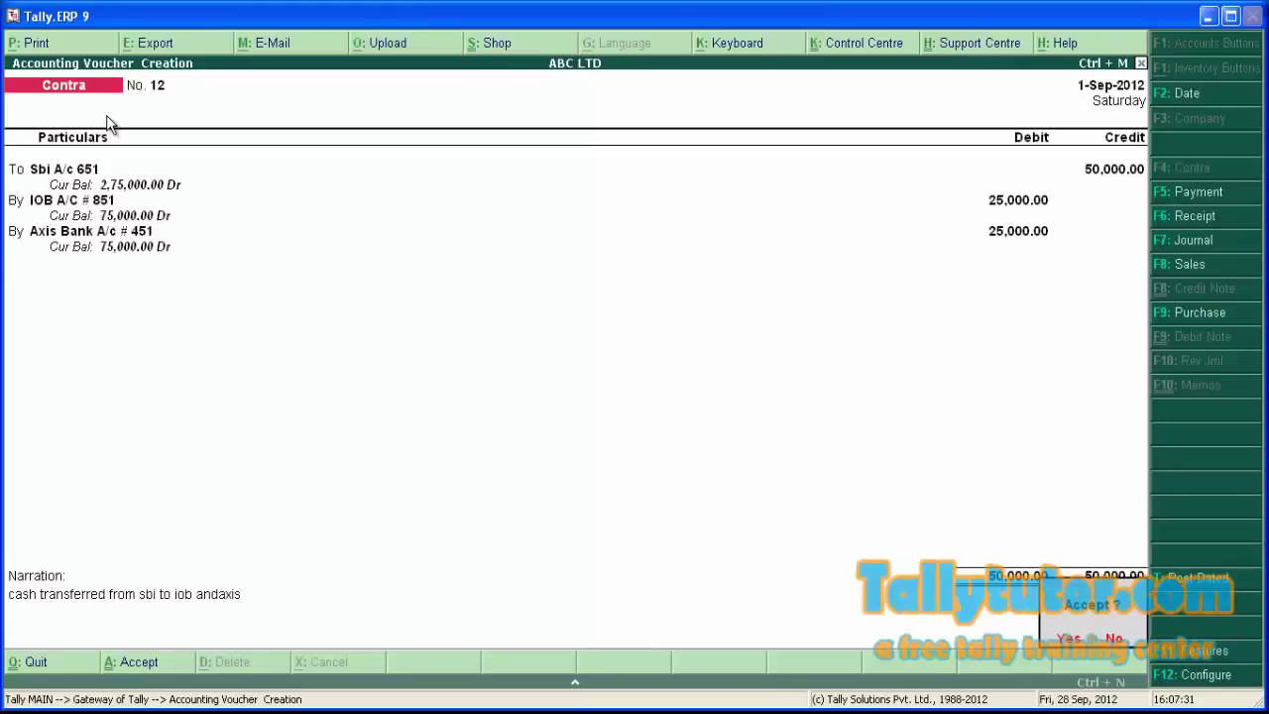
key("Return")
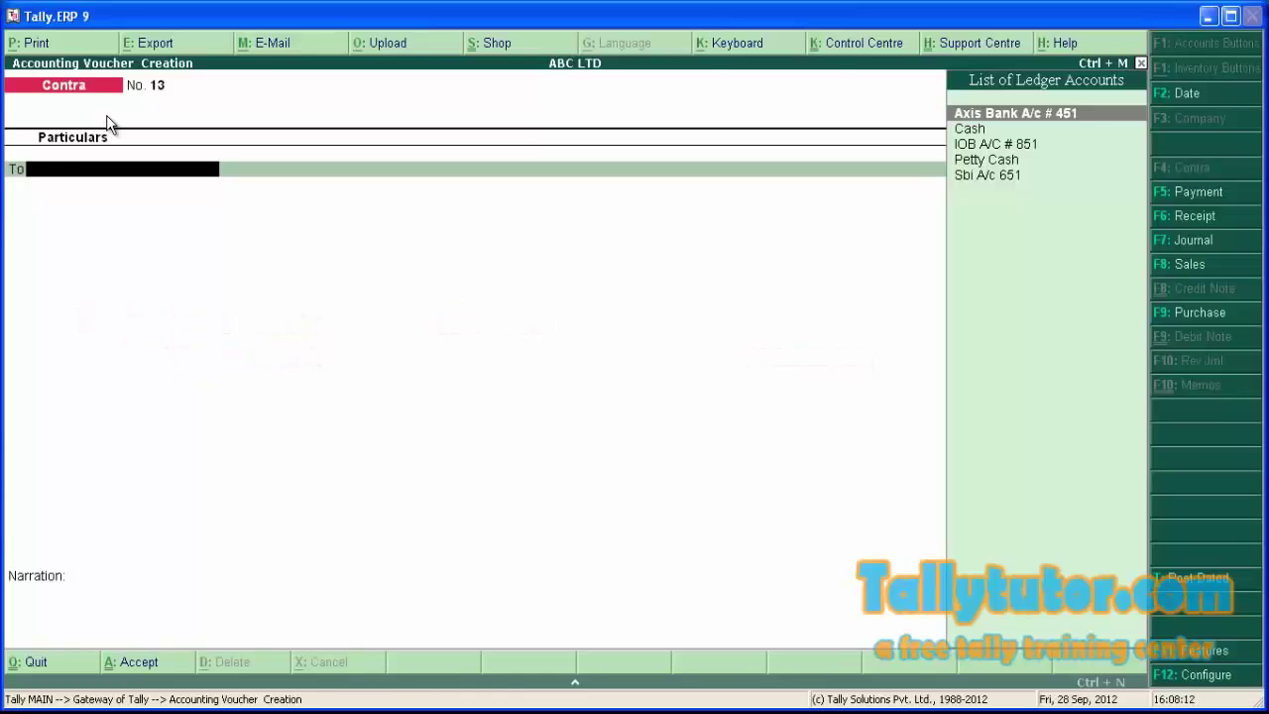
Credit Cash with 15,000 and debit Petty Cash with 15,000 in a new contra voucher
type("Cash")
key("Return")
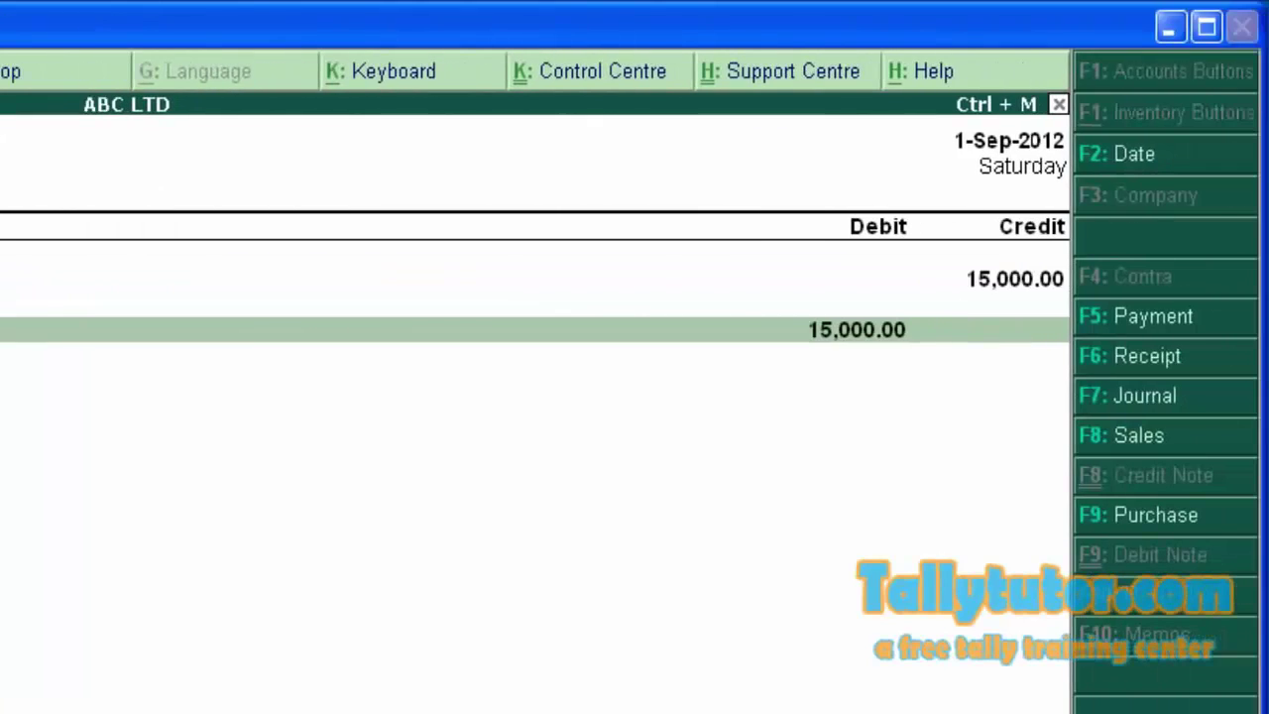
key("Return")
type("Pett")
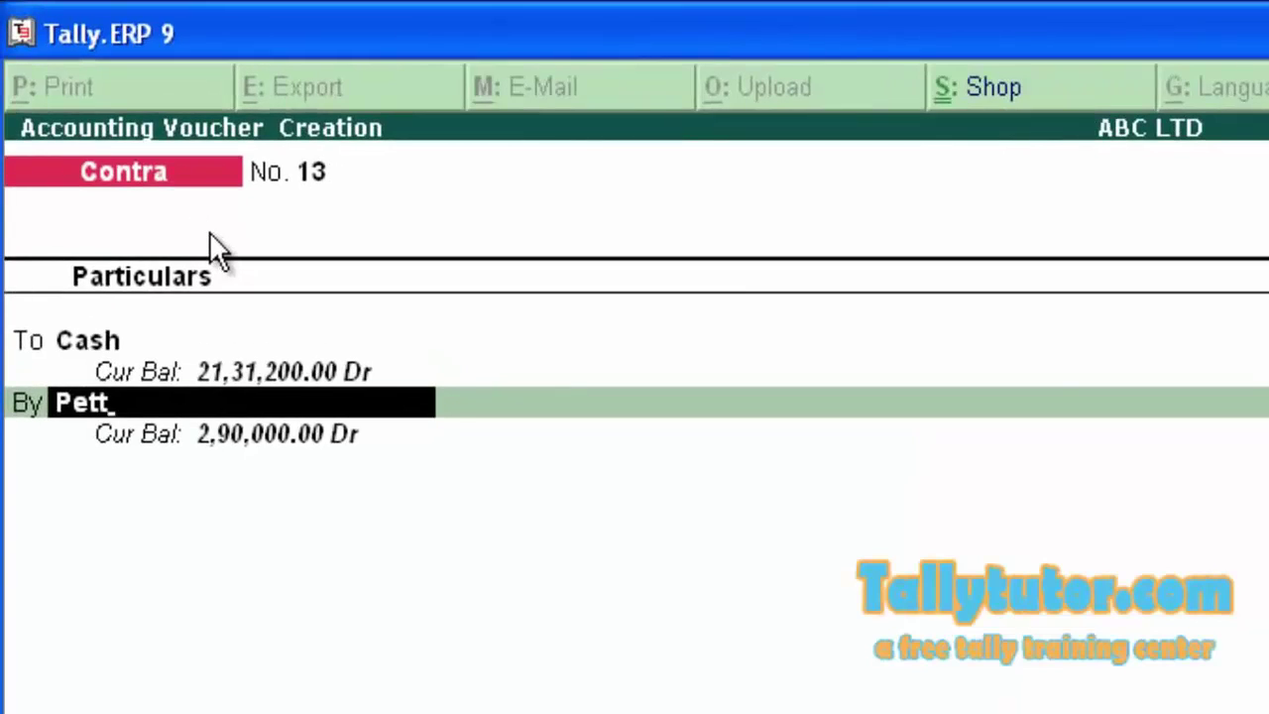
key("Return")
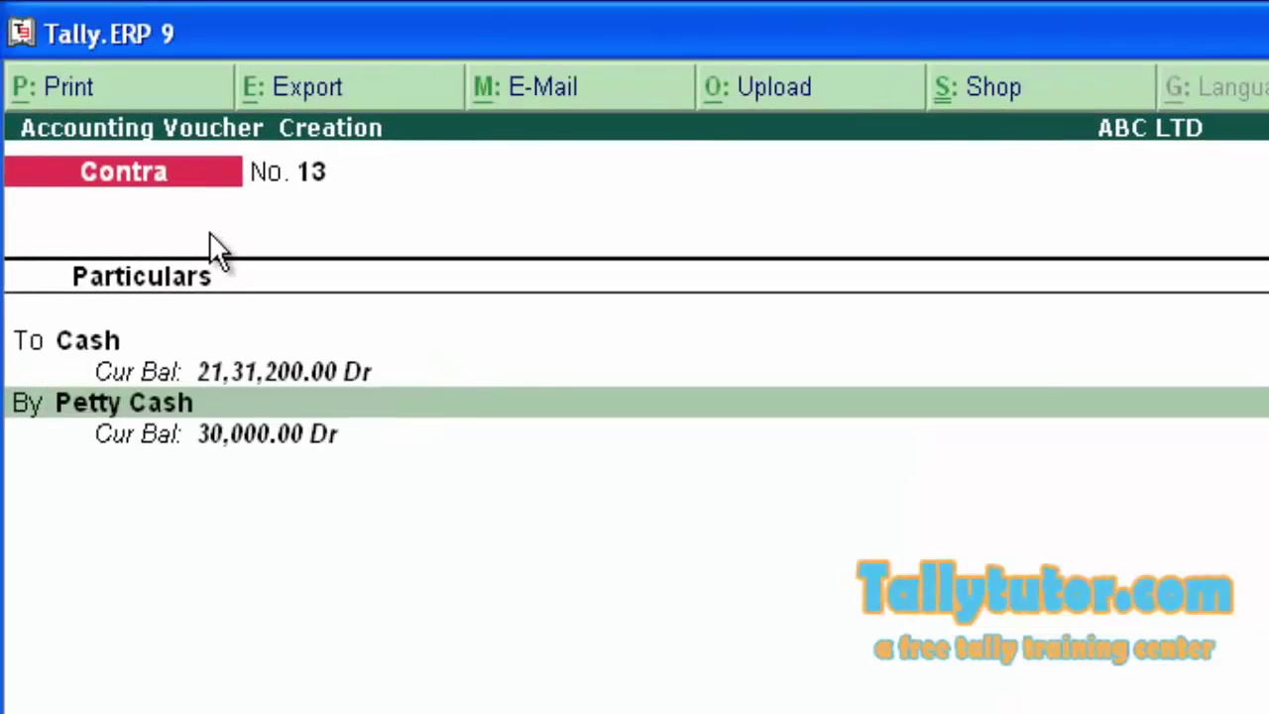
Enter the narration "cash givento peety cashier" for the petty cash contra voucher
key("Return")
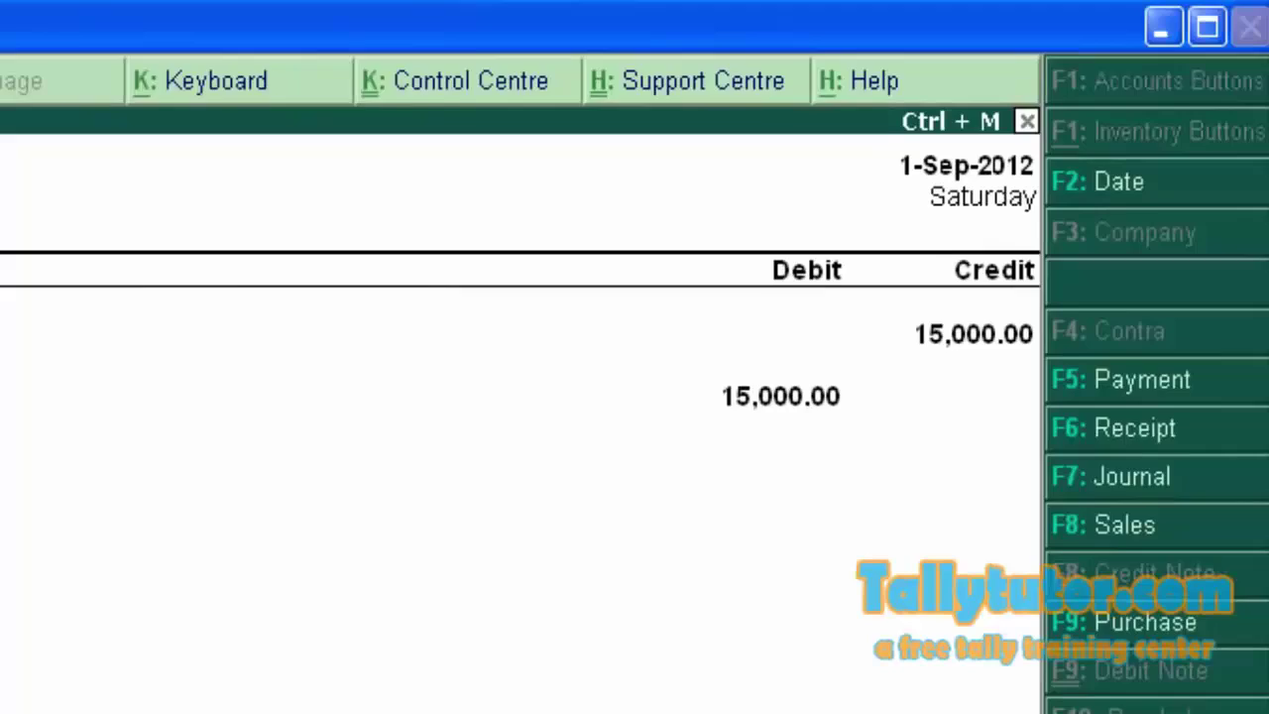
type("to peety cashier")
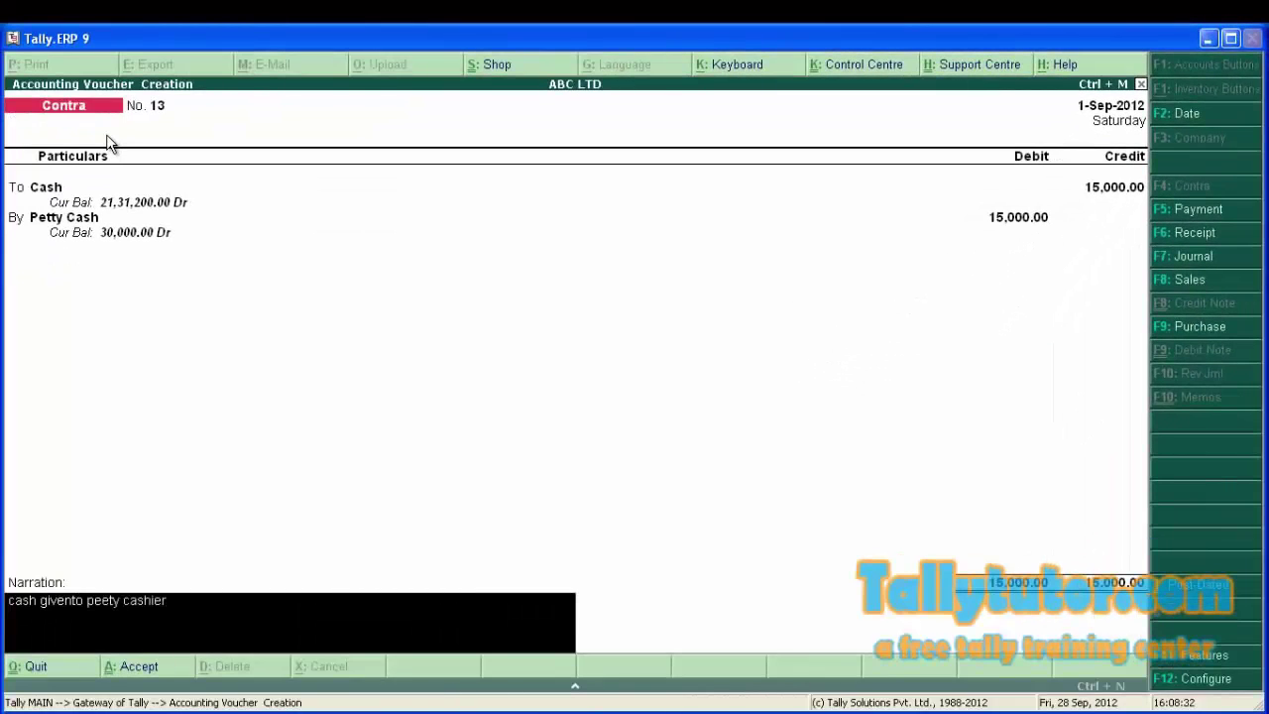